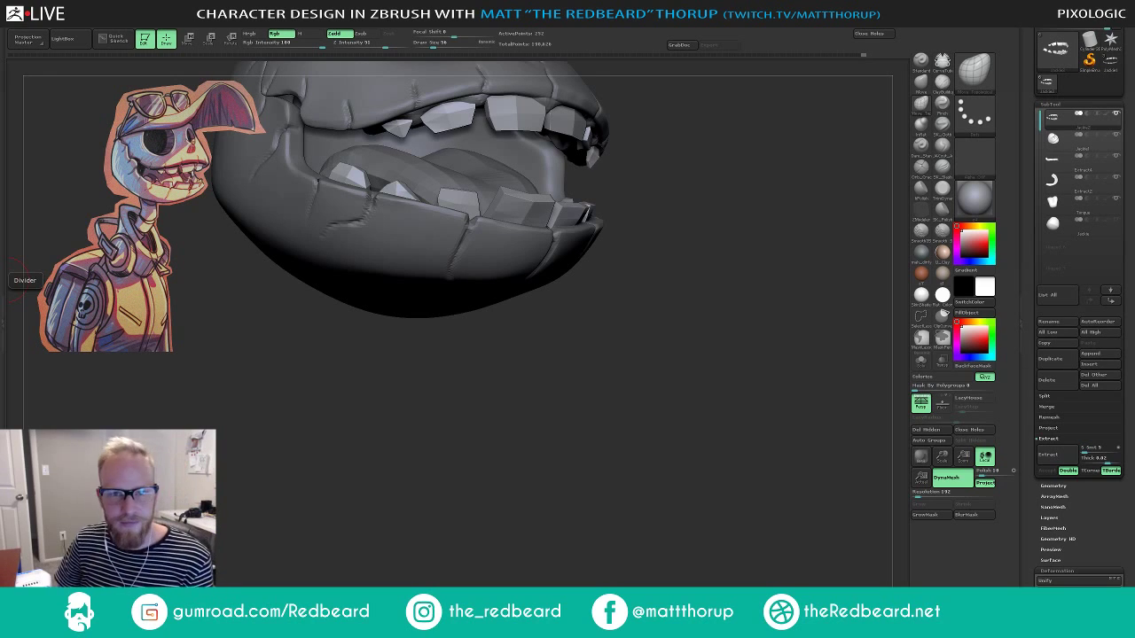
# Adjust the position of the lower back teeth inside the jaw with the Move Topological brush.
pyautogui.moveTo(467, 376)
pyautogui.mouseDown()
pyautogui.moveTo(510, 387)
pyautogui.moveTo(520, 371)
pyautogui.mouseUp()
pyautogui.moveTo(389, 189); pyautogui.dragTo(384, 184)
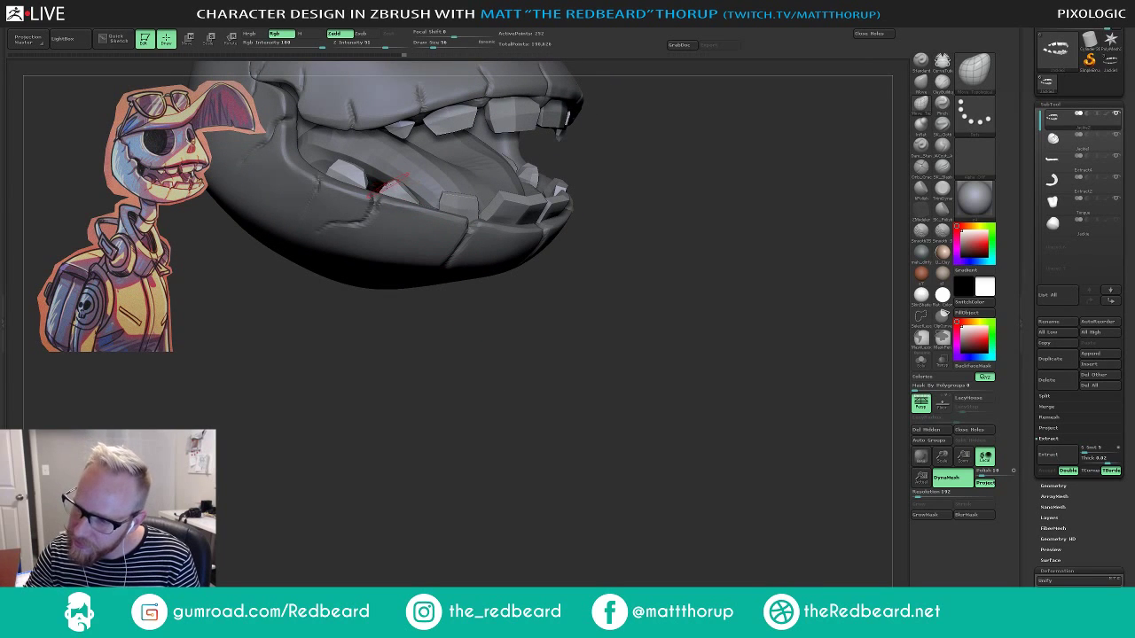
pyautogui.moveTo(654, 160)
pyautogui.mouseDown()
pyautogui.moveTo(515, 175)
pyautogui.moveTo(396, 211)
pyautogui.moveTo(390, 200)
pyautogui.mouseUp()
pyautogui.press('s')
pyautogui.moveTo(334, 307)
pyautogui.mouseDown()
pyautogui.moveTo(316, 309)
pyautogui.moveTo(394, 207)
pyautogui.mouseUp()
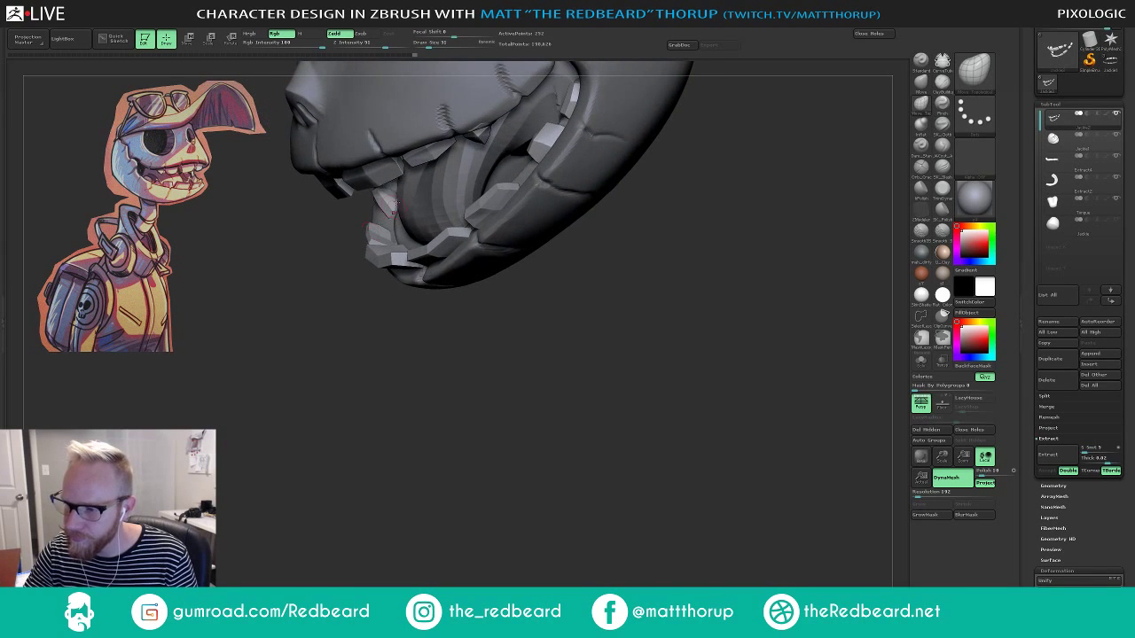
pyautogui.moveTo(360, 345); pyautogui.dragTo(551, 350)
pyautogui.moveTo(551, 349); pyautogui.dragTo(616, 385)
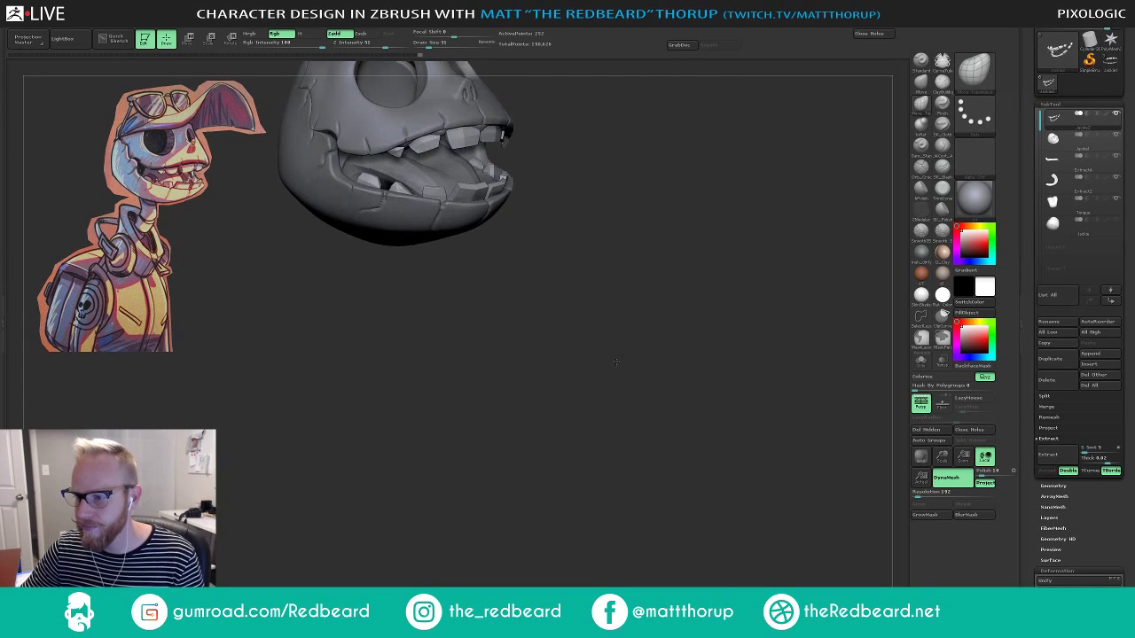
pyautogui.keyDown('alt'); pyautogui.moveTo(657, 294); pyautogui.dragTo(619, 302); pyautogui.keyUp('alt')
pyautogui.keyDown('alt'); pyautogui.moveTo(619, 302); pyautogui.dragTo(621, 339); pyautogui.keyUp('alt')
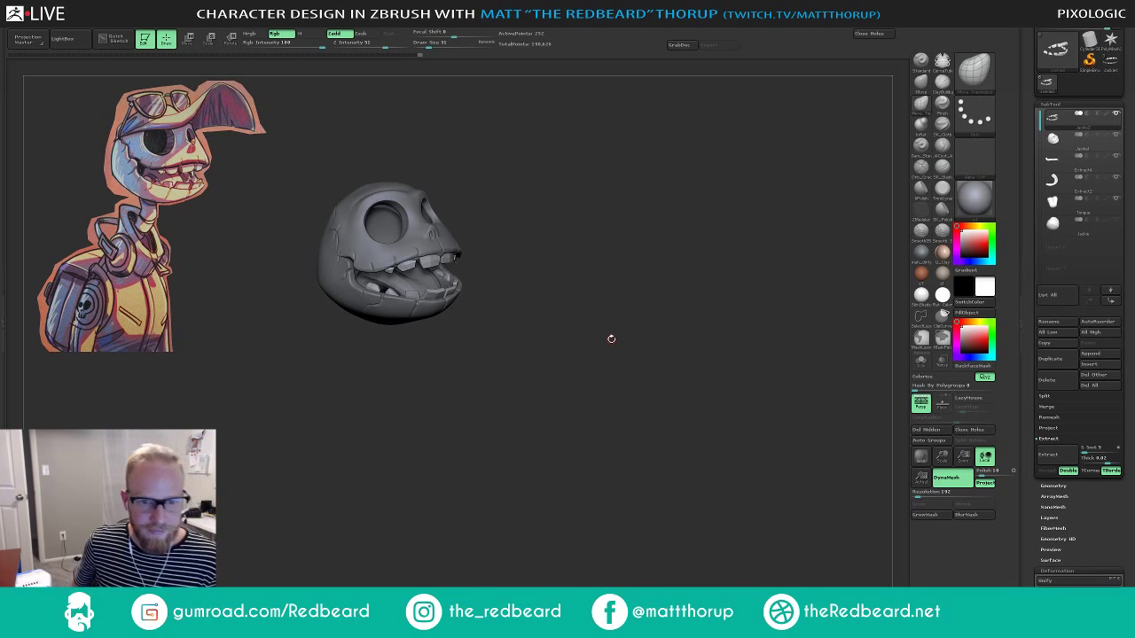
# Activate the skull subtool and reshape the rim and cheekbone below the eye socket with a resized Move Topological brush.
pyautogui.moveTo(597, 236); pyautogui.dragTo(618, 221)
pyautogui.keyDown('alt'); pyautogui.moveTo(618, 221); pyautogui.dragTo(642, 300); pyautogui.keyUp('alt')
pyautogui.press('s')
pyautogui.click(442, 249)
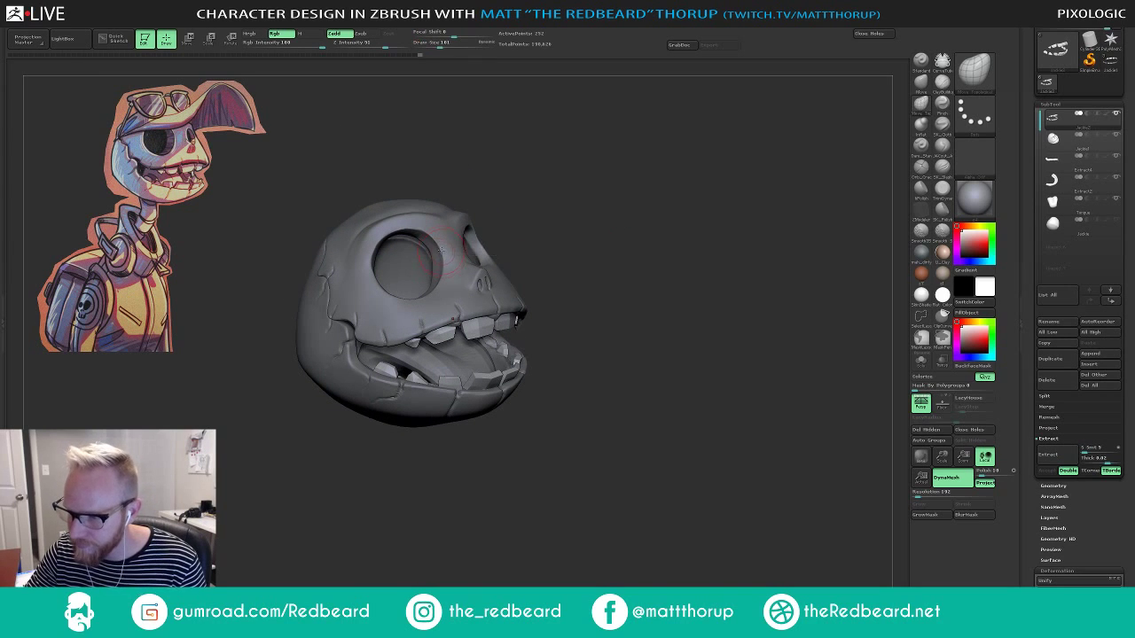
pyautogui.keyDown('alt'); pyautogui.click(440, 250); pyautogui.keyUp('alt')
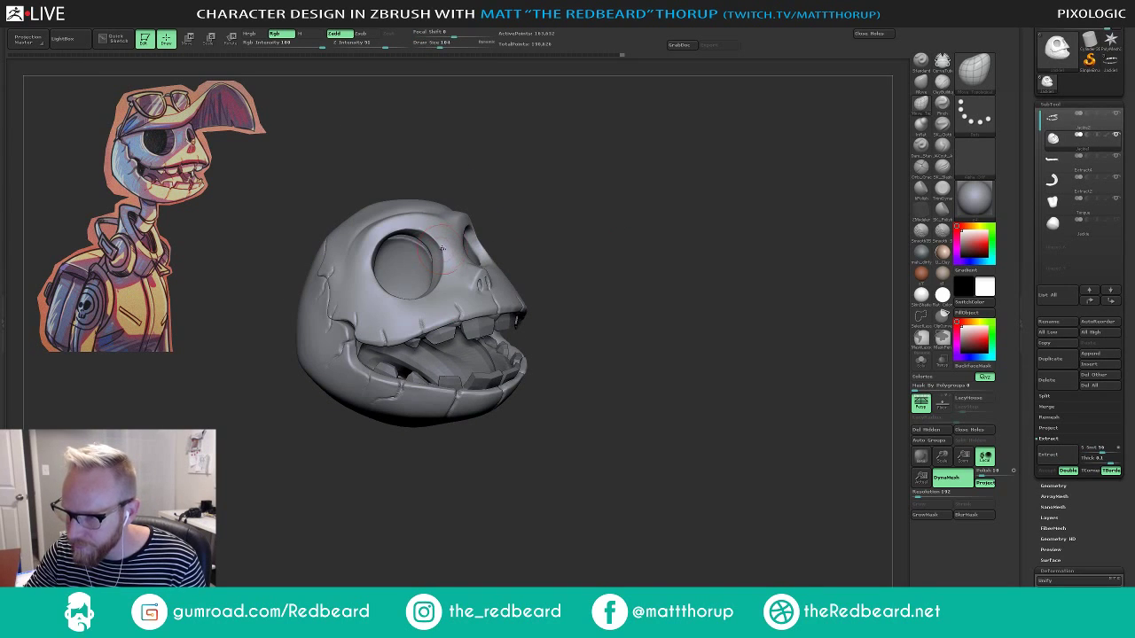
pyautogui.press('s')
pyautogui.click(420, 227)
pyautogui.moveTo(385, 284); pyautogui.dragTo(437, 291)
pyautogui.press('s')
pyautogui.click(432, 297)
pyautogui.moveTo(577, 188); pyautogui.dragTo(589, 266)
pyautogui.moveTo(436, 286); pyautogui.dragTo(430, 293)
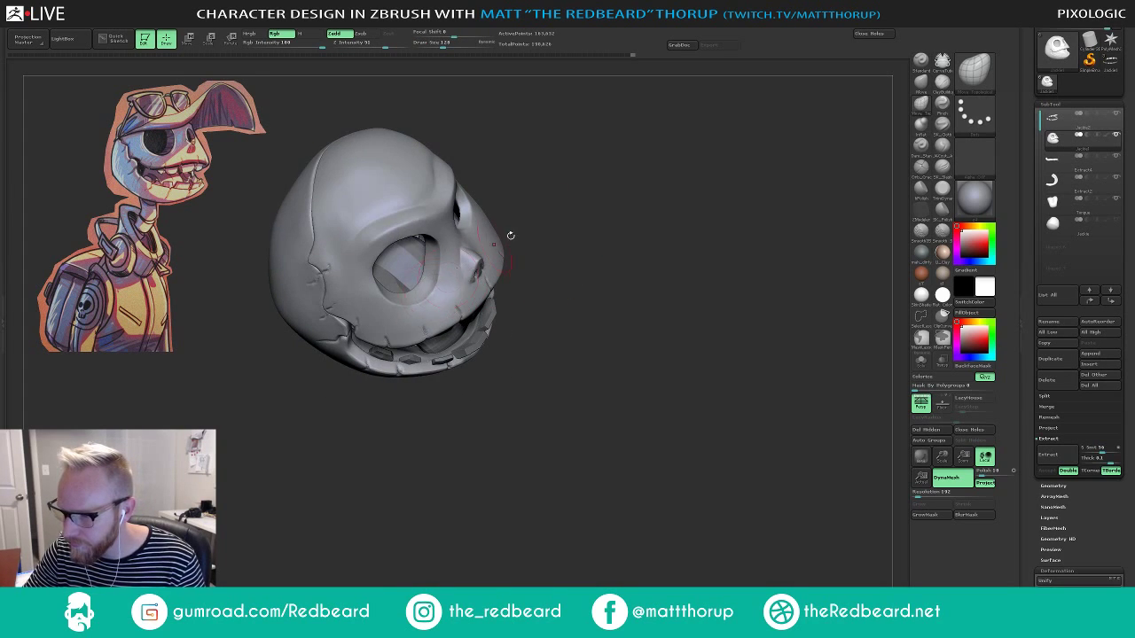
# Examine the reshaped skull and open jaw from the front, side and underneath.
pyautogui.moveTo(512, 236)
pyautogui.mouseDown()
pyautogui.moveTo(528, 261)
pyautogui.moveTo(570, 172)
pyautogui.moveTo(592, 169)
pyautogui.mouseUp()
pyautogui.press('s')
pyautogui.click(433, 297)
pyautogui.press('[')
pyautogui.keyDown('ctrl'); pyautogui.moveTo(592, 231); pyautogui.dragTo(560, 182, button='right'); pyautogui.keyUp('ctrl')
pyautogui.moveTo(560, 183)
pyautogui.mouseDown()
pyautogui.moveTo(649, 212)
pyautogui.moveTo(626, 217)
pyautogui.moveTo(671, 215)
pyautogui.moveTo(601, 224)
pyautogui.moveTo(659, 218)
pyautogui.mouseUp()
pyautogui.keyDown('ctrl'); pyautogui.moveTo(659, 218); pyautogui.dragTo(659, 238, button='right'); pyautogui.keyUp('ctrl')
pyautogui.moveTo(659, 238); pyautogui.dragTo(677, 240)
pyautogui.keyDown('ctrl'); pyautogui.moveTo(677, 221); pyautogui.dragTo(671, 241, button='right'); pyautogui.keyUp('ctrl')
pyautogui.moveTo(671, 242); pyautogui.dragTo(647, 232)
pyautogui.keyDown('ctrl'); pyautogui.moveTo(647, 232); pyautogui.dragTo(647, 243, button='right'); pyautogui.keyUp('ctrl')
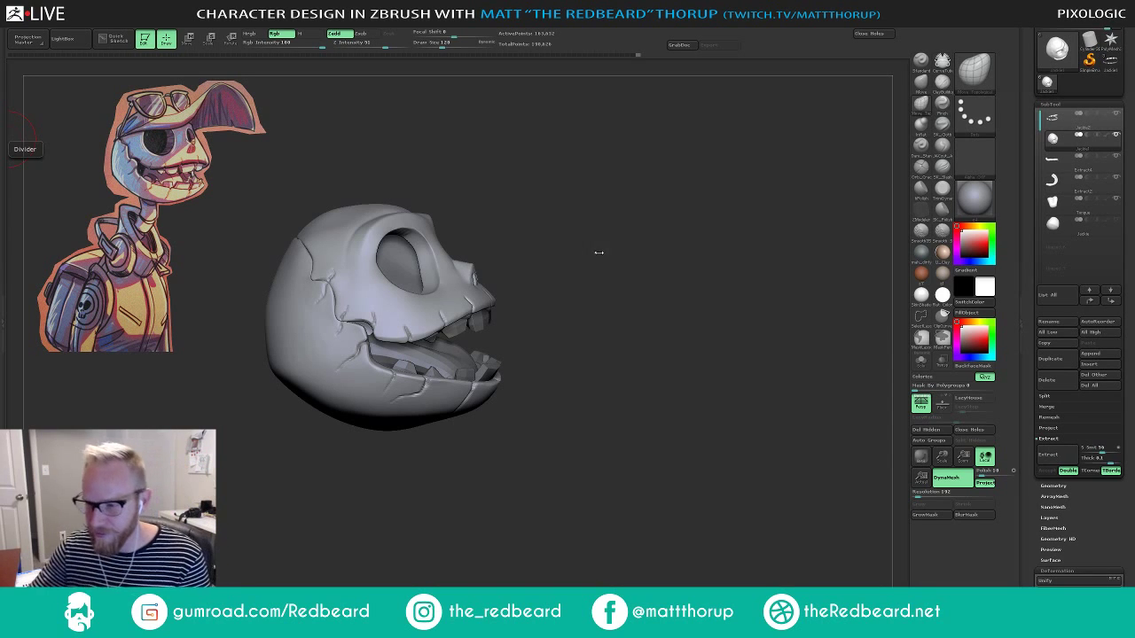
pyautogui.moveTo(599, 252); pyautogui.dragTo(630, 194)
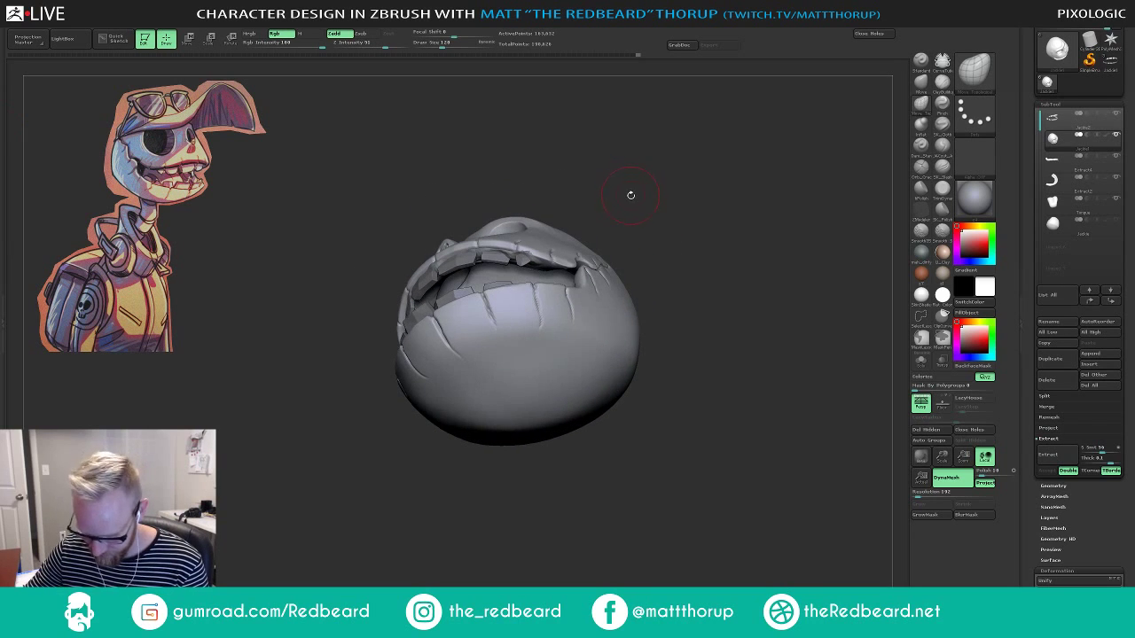
# Activate the upper gum subtool and nudge the gum edge against the teeth with a smaller Move Topological brush.
pyautogui.keyDown('alt'); pyautogui.click(435, 267); pyautogui.keyUp('alt')
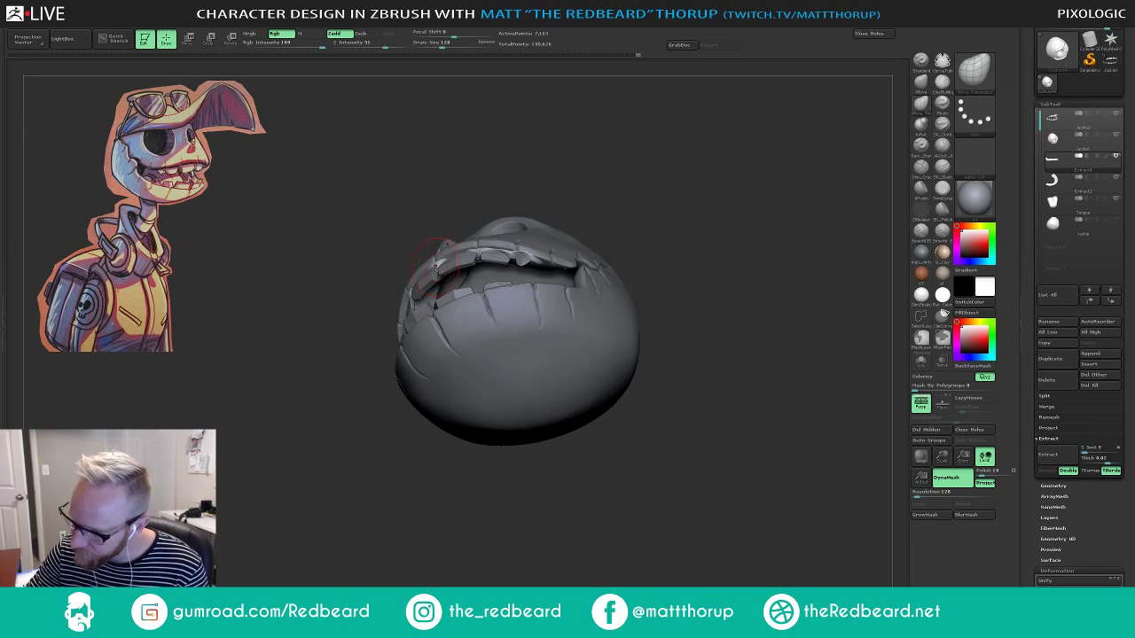
pyautogui.press('[')
pyautogui.press('[')
pyautogui.press('[')
pyautogui.press('[')
pyautogui.moveTo(438, 269); pyautogui.dragTo(441, 264)
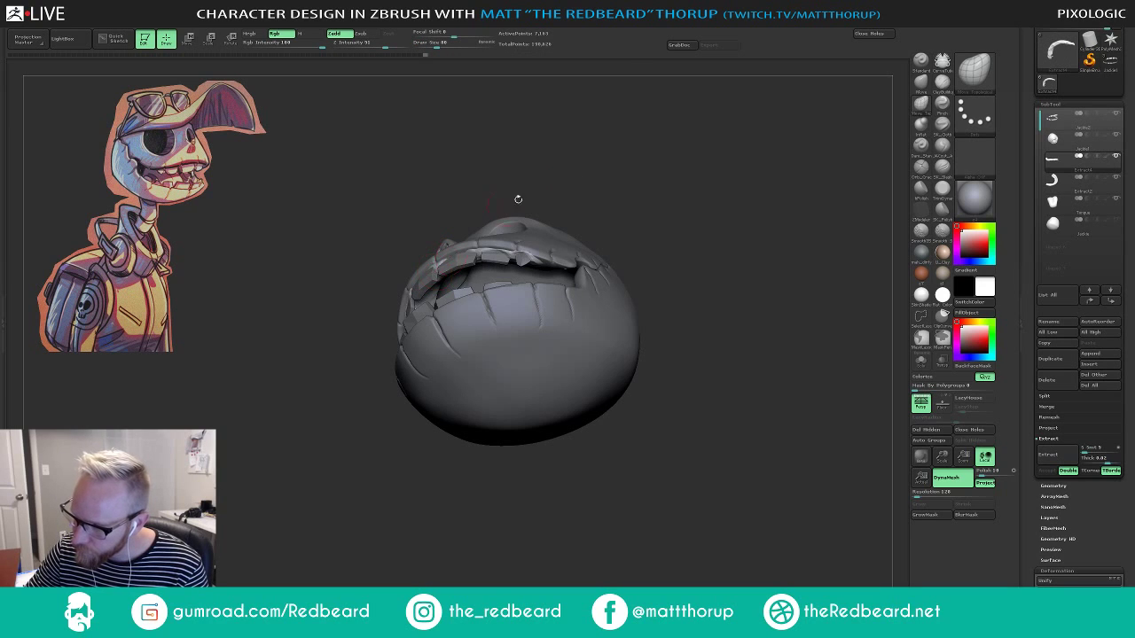
pyautogui.moveTo(518, 199)
pyautogui.mouseDown()
pyautogui.moveTo(598, 210)
pyautogui.moveTo(603, 223)
pyautogui.mouseUp()
pyautogui.press('s')
pyautogui.moveTo(445, 270); pyautogui.dragTo(439, 273)
pyautogui.press('s')
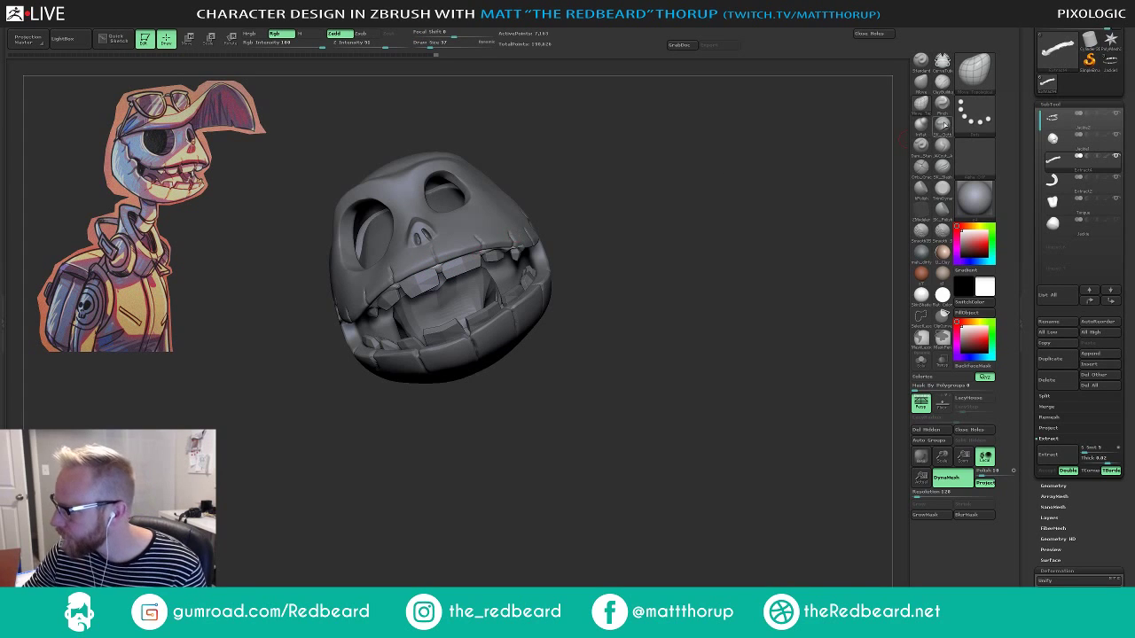
# Switch to another sculpting brush and refine and smooth the upper gum around the tooth roots.
pyautogui.click(943, 125)
pyautogui.click(943, 105)
pyautogui.moveTo(670, 288)
pyautogui.mouseDown()
pyautogui.moveTo(658, 252)
pyautogui.moveTo(609, 221)
pyautogui.moveTo(568, 261)
pyautogui.mouseUp()
pyautogui.press('s')
pyautogui.moveTo(435, 271); pyautogui.dragTo(440, 273)
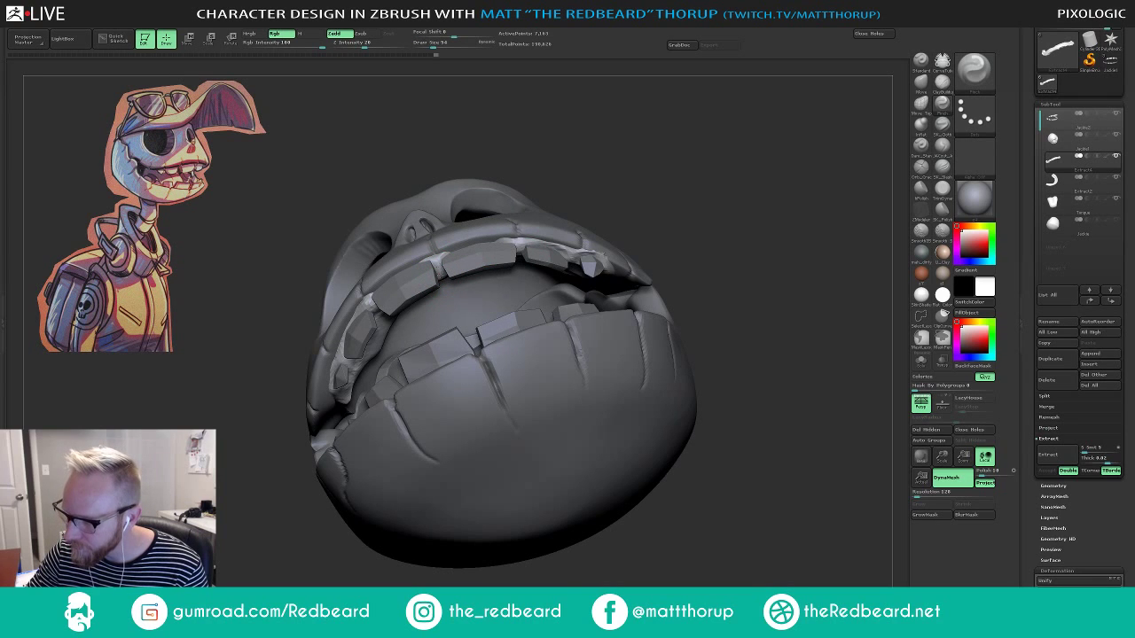
pyautogui.moveTo(603, 255); pyautogui.dragTo(596, 260)
pyautogui.moveTo(652, 133)
pyautogui.mouseDown()
pyautogui.moveTo(647, 173)
pyautogui.moveTo(662, 190)
pyautogui.moveTo(639, 201)
pyautogui.moveTo(600, 124)
pyautogui.mouseUp()
pyautogui.moveTo(521, 238); pyautogui.dragTo(497, 242)
pyautogui.press('s')
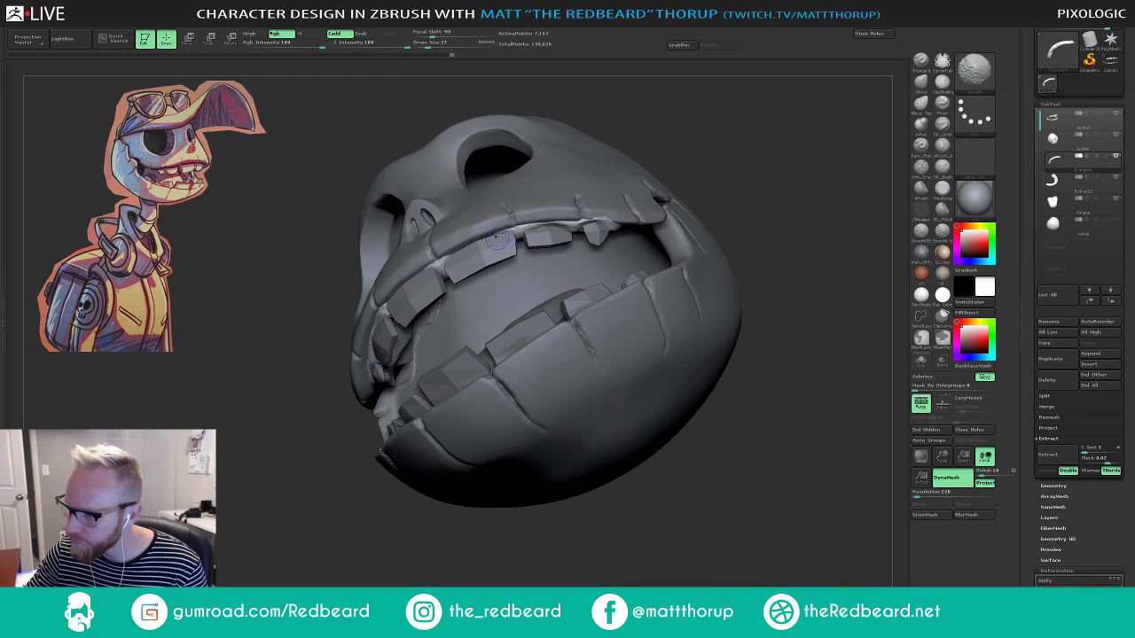
# Pull the upper gum into shape between the side teeth with the Move brush.
pyautogui.moveTo(745, 133)
pyautogui.mouseDown()
pyautogui.moveTo(750, 172)
pyautogui.moveTo(715, 177)
pyautogui.mouseUp()
pyautogui.moveTo(809, 128)
pyautogui.keyDown('shift'); pyautogui.mouseDown()
pyautogui.moveTo(786, 163)
pyautogui.moveTo(778, 137)
pyautogui.moveTo(859, 104)
pyautogui.mouseUp(); pyautogui.keyUp('shift')
pyautogui.press('b')
pyautogui.press('m')
pyautogui.press('v')
pyautogui.press('s')
pyautogui.moveTo(581, 248)
pyautogui.mouseDown()
pyautogui.moveTo(594, 248)
pyautogui.moveTo(586, 241)
pyautogui.mouseUp()
pyautogui.moveTo(678, 202)
pyautogui.mouseDown()
pyautogui.moveTo(676, 238)
pyautogui.moveTo(720, 269)
pyautogui.moveTo(635, 229)
pyautogui.mouseUp()
pyautogui.moveTo(636, 229); pyautogui.dragTo(682, 263)
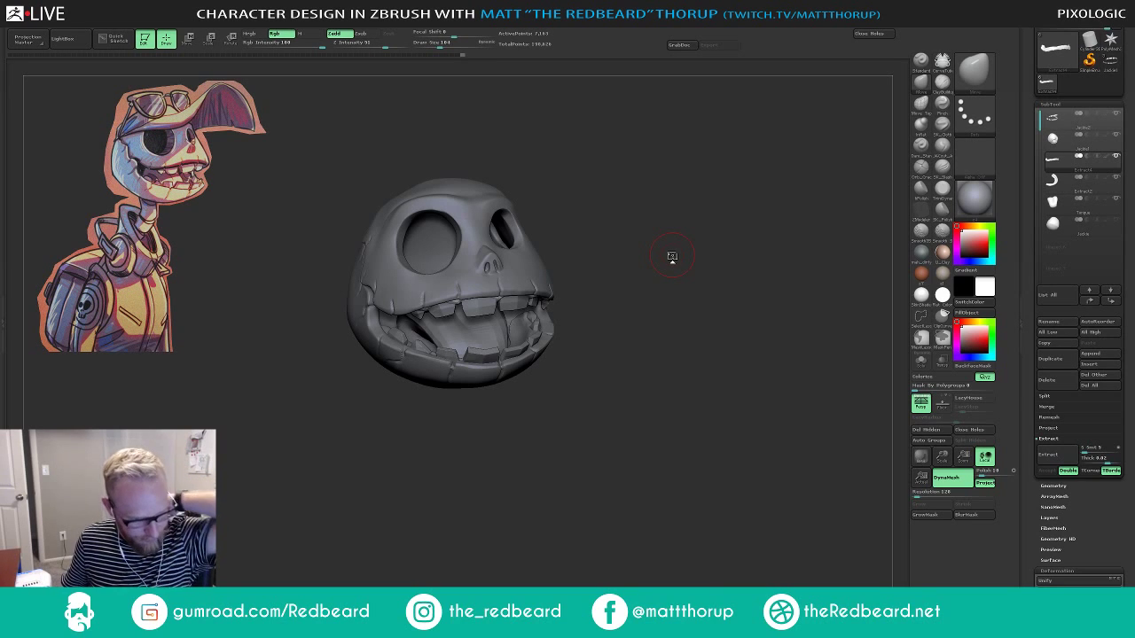
# Activate the skull subtool and reshape the side of the face beside the eye socket with a large Move Topological brush.
pyautogui.moveTo(672, 256); pyautogui.dragTo(702, 272)
pyautogui.keyDown('alt'); pyautogui.click(549, 343); pyautogui.keyUp('alt')
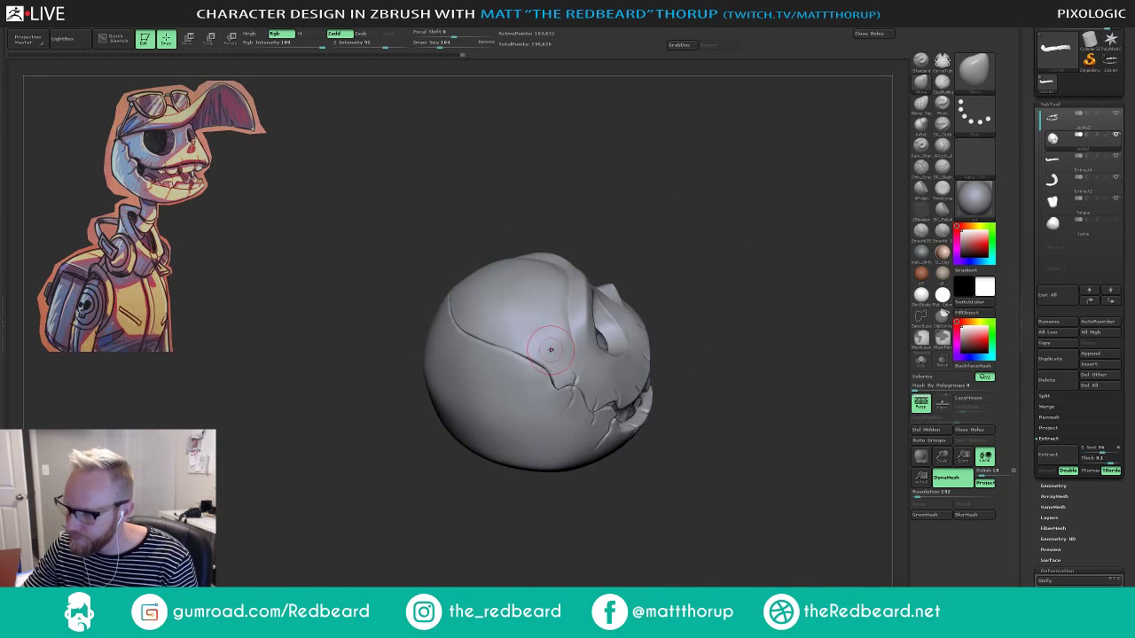
pyautogui.moveTo(667, 222); pyautogui.dragTo(663, 183)
pyautogui.keyDown('ctrl'); pyautogui.moveTo(663, 183); pyautogui.dragTo(656, 227, button='right'); pyautogui.keyUp('ctrl')
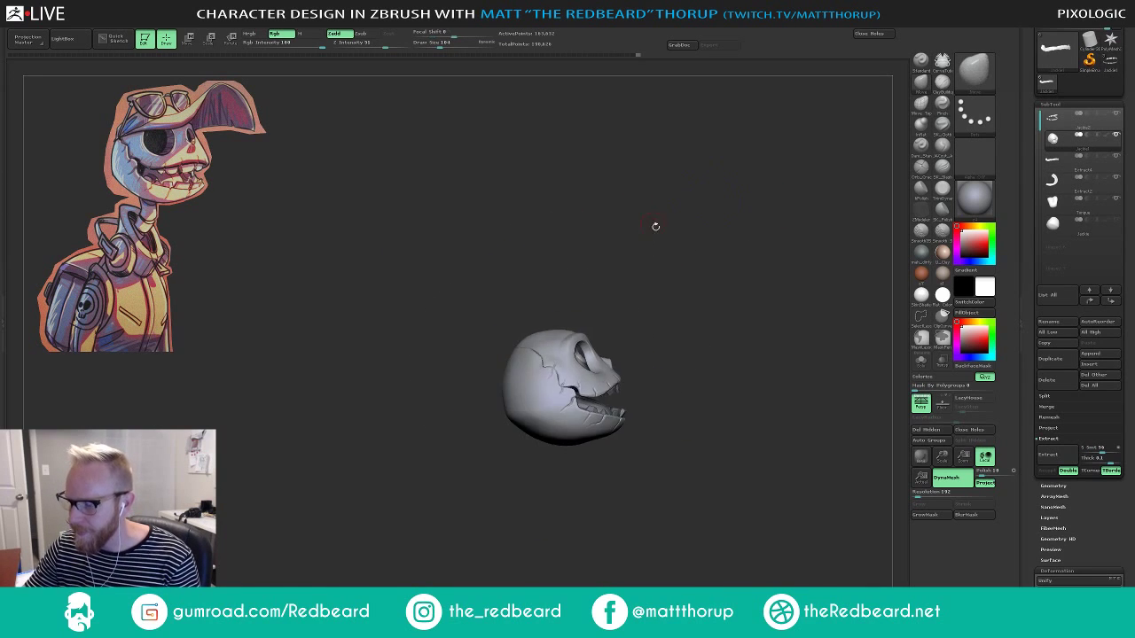
pyautogui.moveTo(656, 228); pyautogui.dragTo(602, 245)
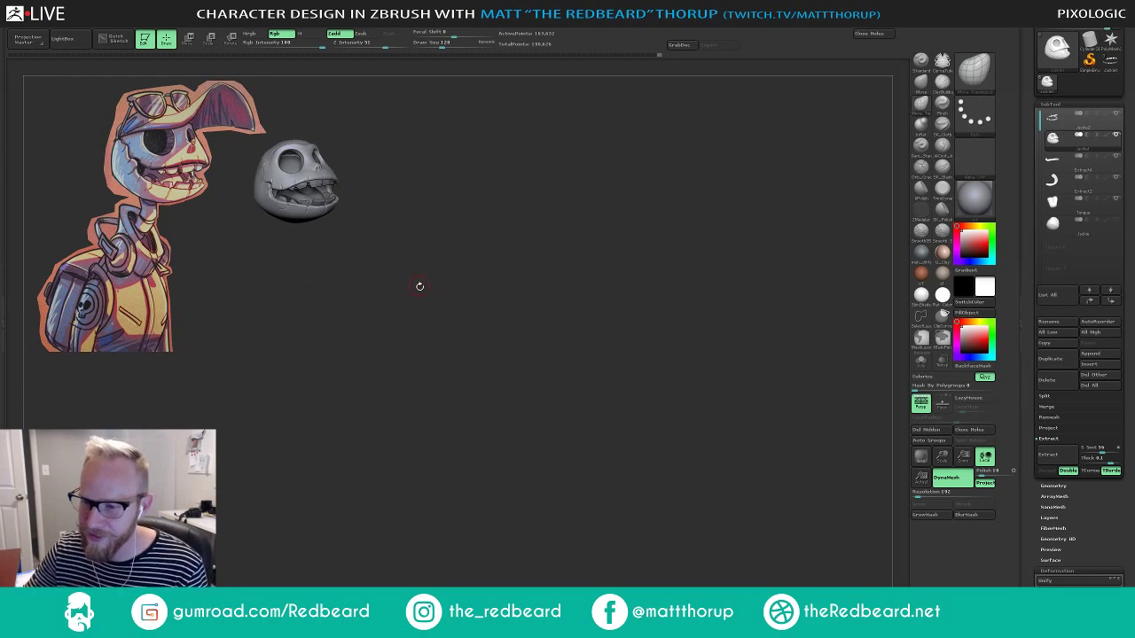
pyautogui.keyDown('shift'); pyautogui.moveTo(387, 306); pyautogui.dragTo(569, 328); pyautogui.keyUp('shift')
pyautogui.moveTo(572, 277); pyautogui.dragTo(514, 275)
pyautogui.moveTo(514, 275)
pyautogui.mouseDown()
pyautogui.moveTo(580, 272)
pyautogui.moveTo(510, 272)
pyautogui.moveTo(573, 319)
pyautogui.moveTo(521, 301)
pyautogui.mouseUp()
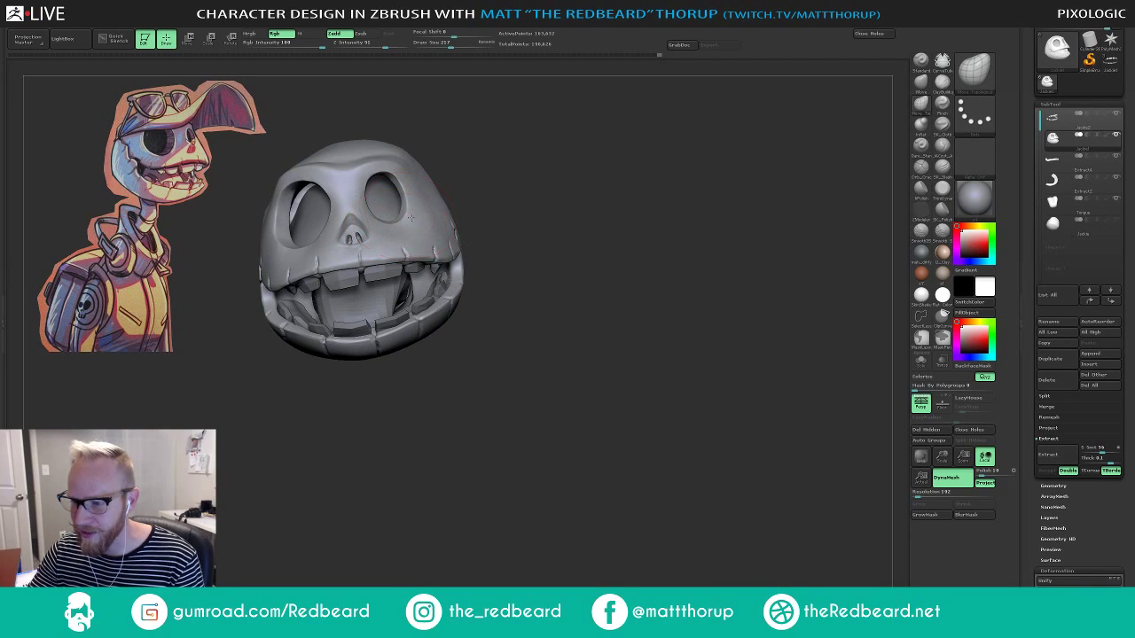
pyautogui.moveTo(455, 189); pyautogui.dragTo(410, 197)
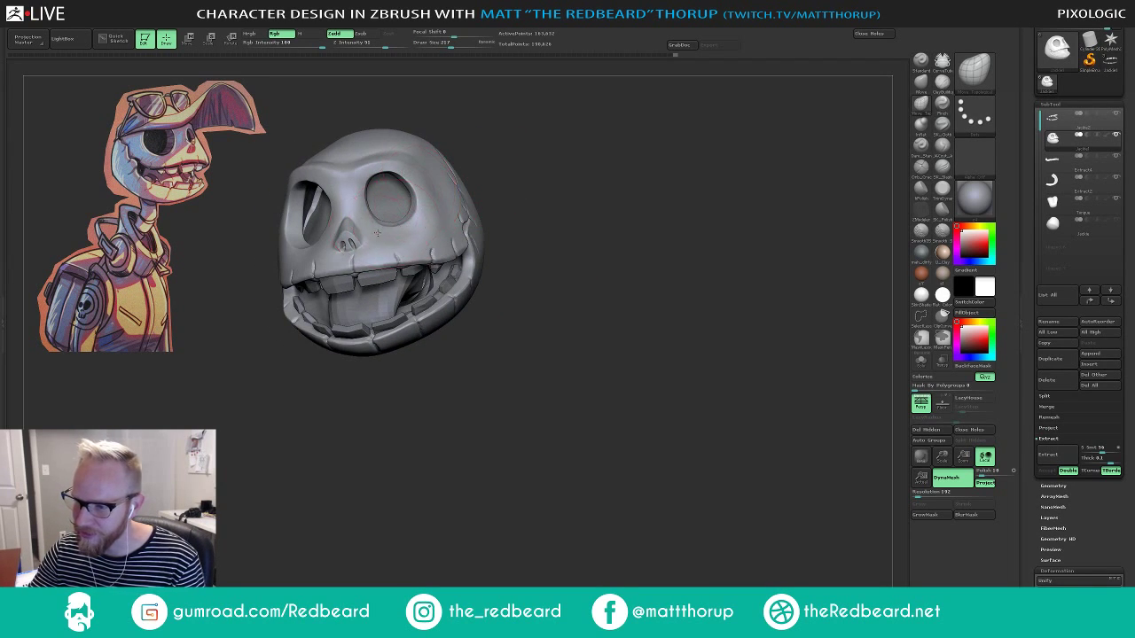
pyautogui.moveTo(487, 175); pyautogui.dragTo(517, 203)
pyautogui.press('s')
pyautogui.moveTo(440, 215); pyautogui.dragTo(432, 215)
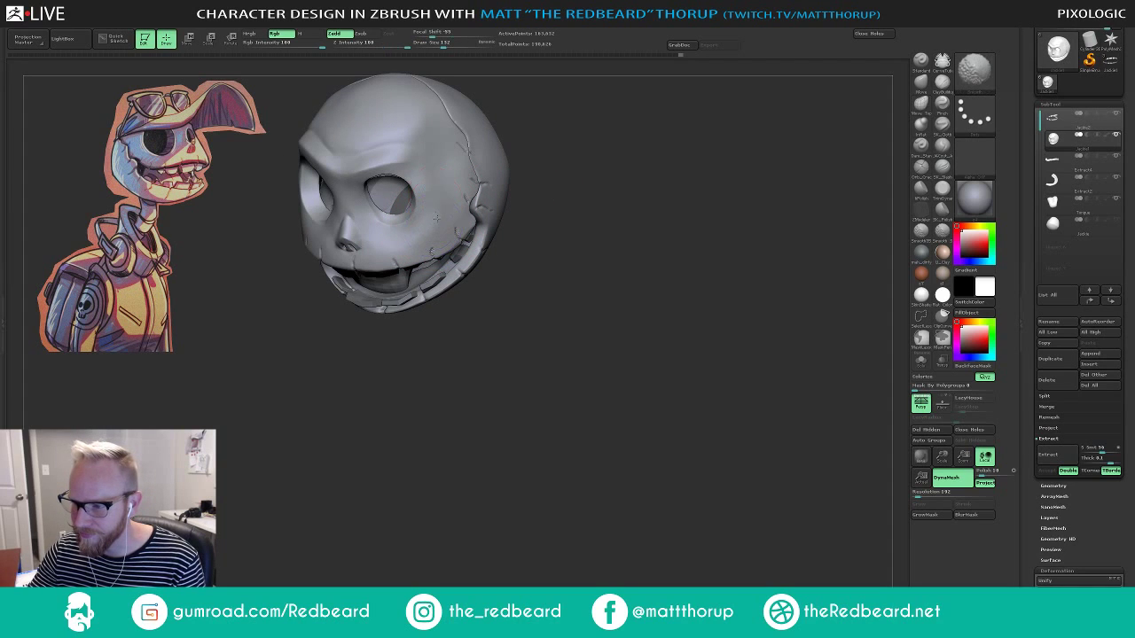
pyautogui.moveTo(542, 181); pyautogui.dragTo(599, 176)
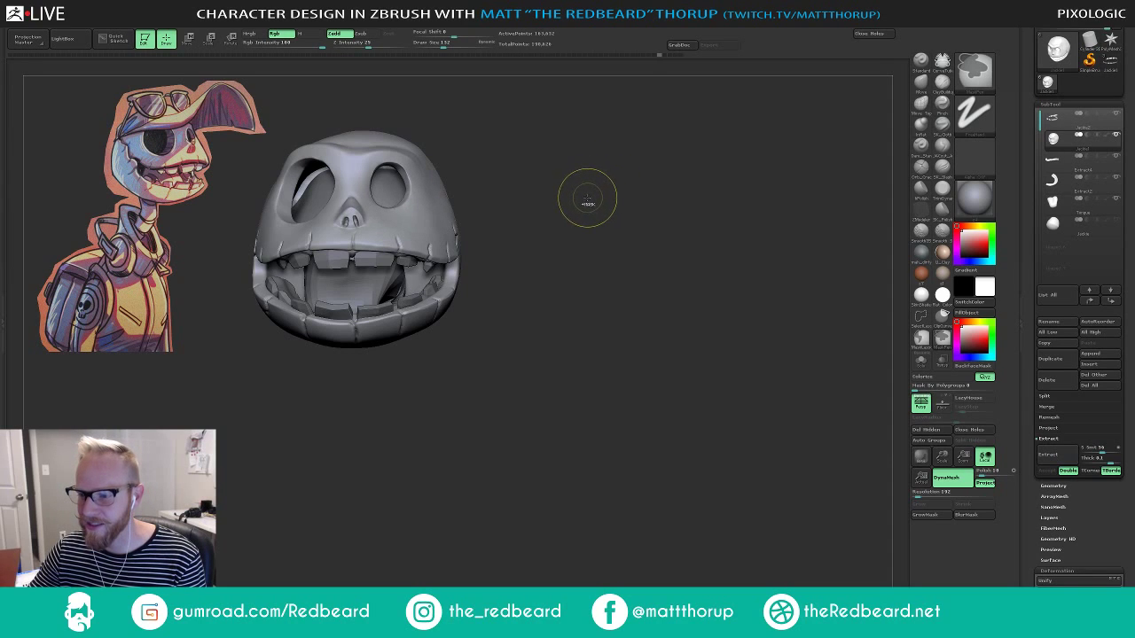
# Append a Sphere3D as a new subtool and make it the active one.
pyautogui.moveTo(587, 198)
pyautogui.mouseDown()
pyautogui.moveTo(612, 202)
pyautogui.moveTo(583, 208)
pyautogui.moveTo(613, 212)
pyautogui.moveTo(550, 228)
pyautogui.moveTo(542, 183)
pyautogui.moveTo(509, 219)
pyautogui.moveTo(525, 224)
pyautogui.moveTo(507, 218)
pyautogui.moveTo(530, 254)
pyautogui.moveTo(518, 259)
pyautogui.moveTo(562, 231)
pyautogui.moveTo(618, 273)
pyautogui.mouseUp()
pyautogui.hotkey('ctrl', 'shift')
pyautogui.moveTo(618, 273)
pyautogui.mouseDown()
pyautogui.moveTo(608, 258)
pyautogui.moveTo(614, 274)
pyautogui.mouseUp()
pyautogui.keyDown('alt'); pyautogui.moveTo(614, 274); pyautogui.dragTo(647, 306); pyautogui.keyUp('alt')
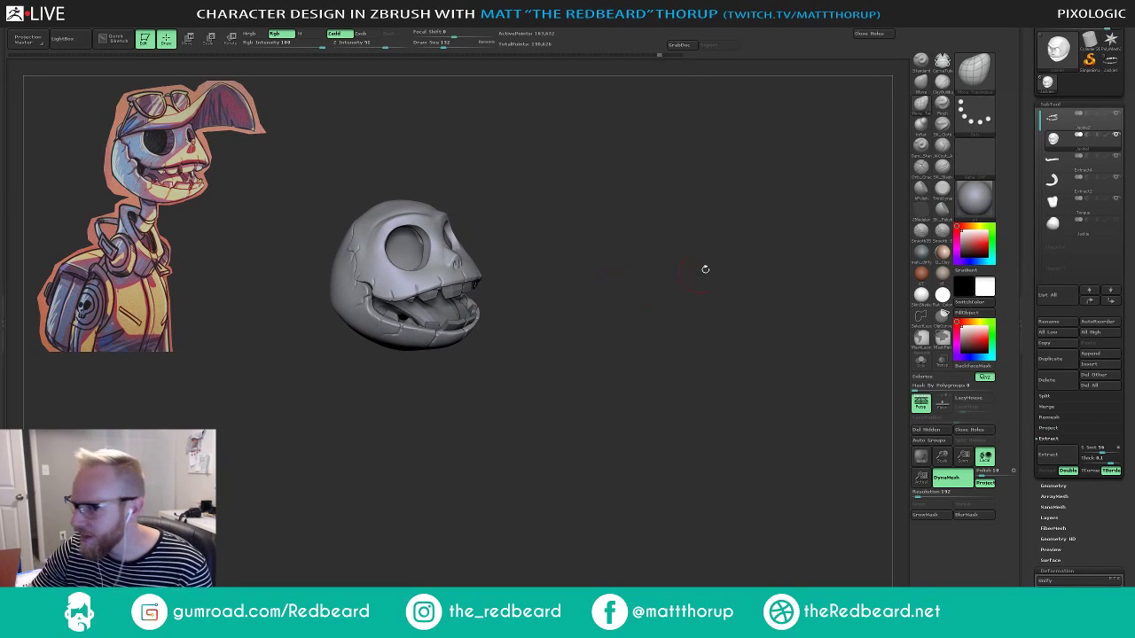
pyautogui.click(1098, 365)
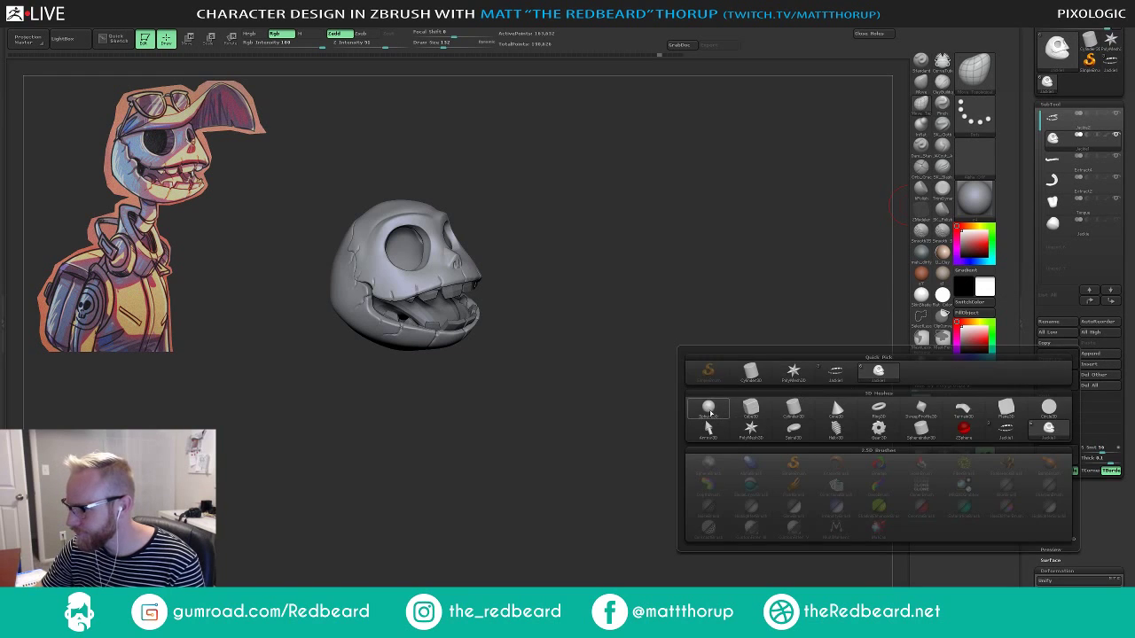
pyautogui.click(708, 408)
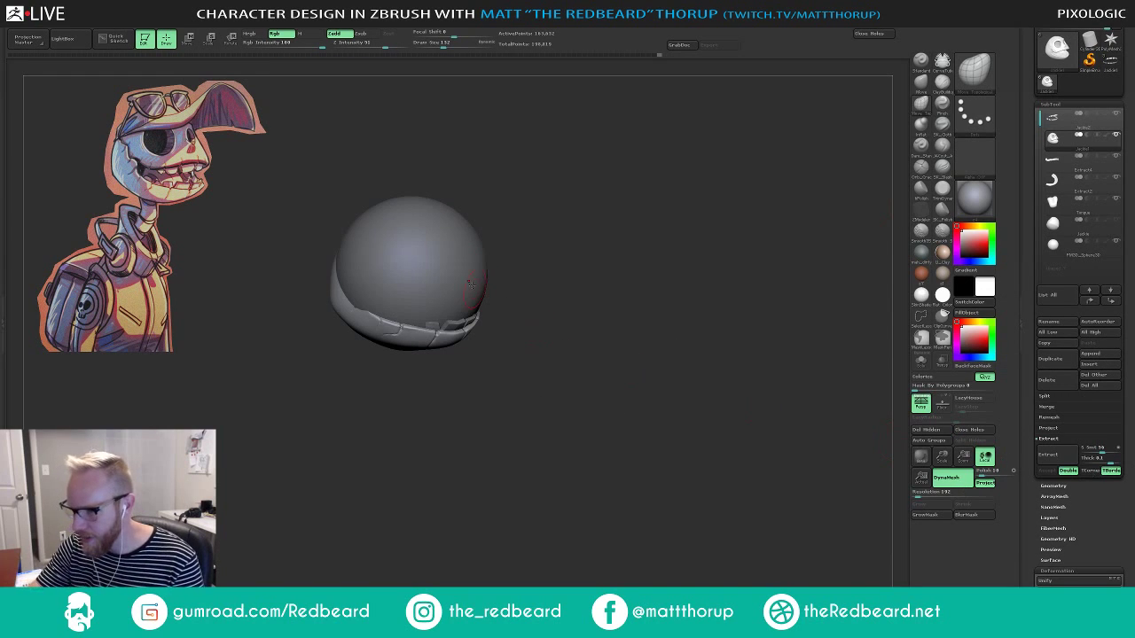
pyautogui.keyDown('alt'); pyautogui.click(471, 284); pyautogui.keyUp('alt')
# Initialize the sphere subtool as a QCube.
pyautogui.scroll(-10, 1062, 389)
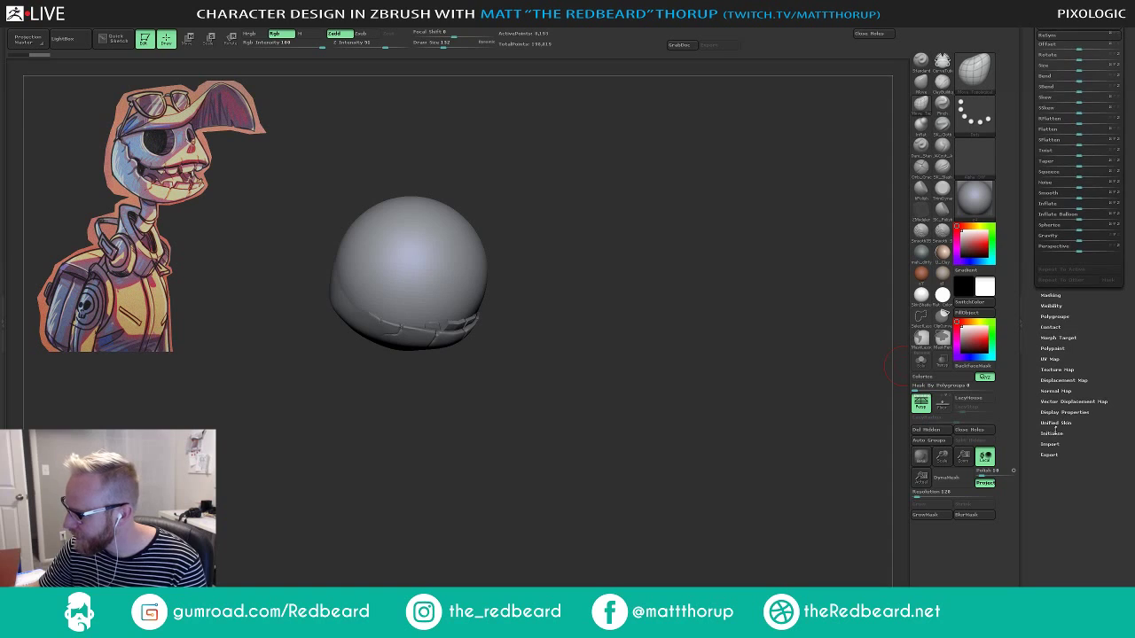
pyautogui.click(1053, 434)
pyautogui.click(1058, 446)
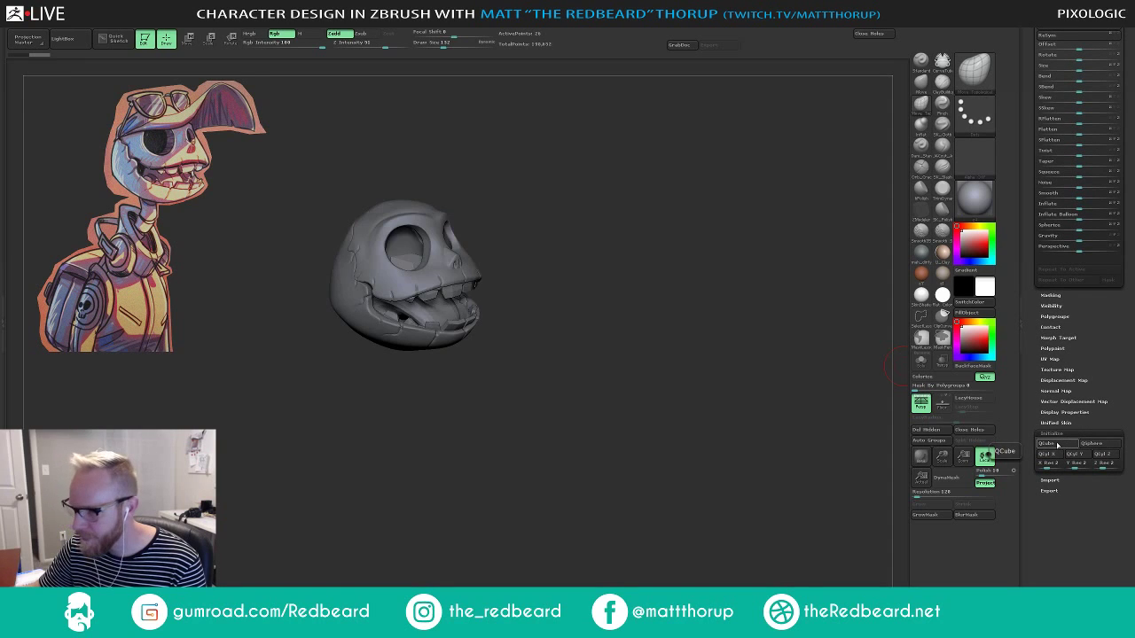
# Turn on transparency in side view and place a Move transpose line from the cube out past the face.
pyautogui.moveTo(763, 479); pyautogui.dragTo(807, 480)
pyautogui.click(944, 363)
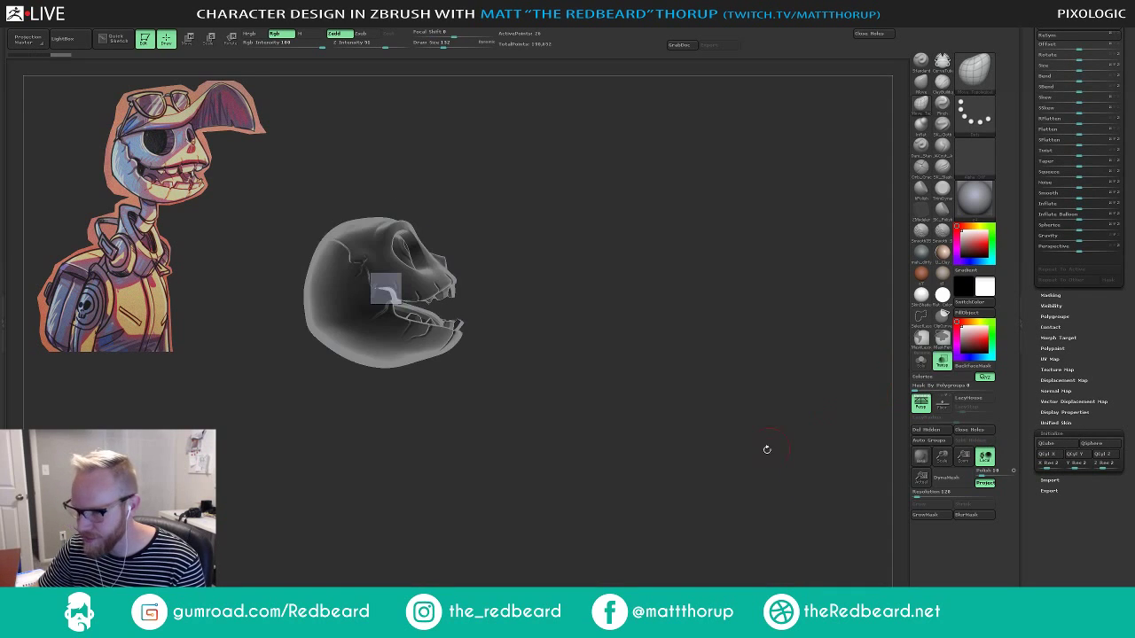
pyautogui.press('w')
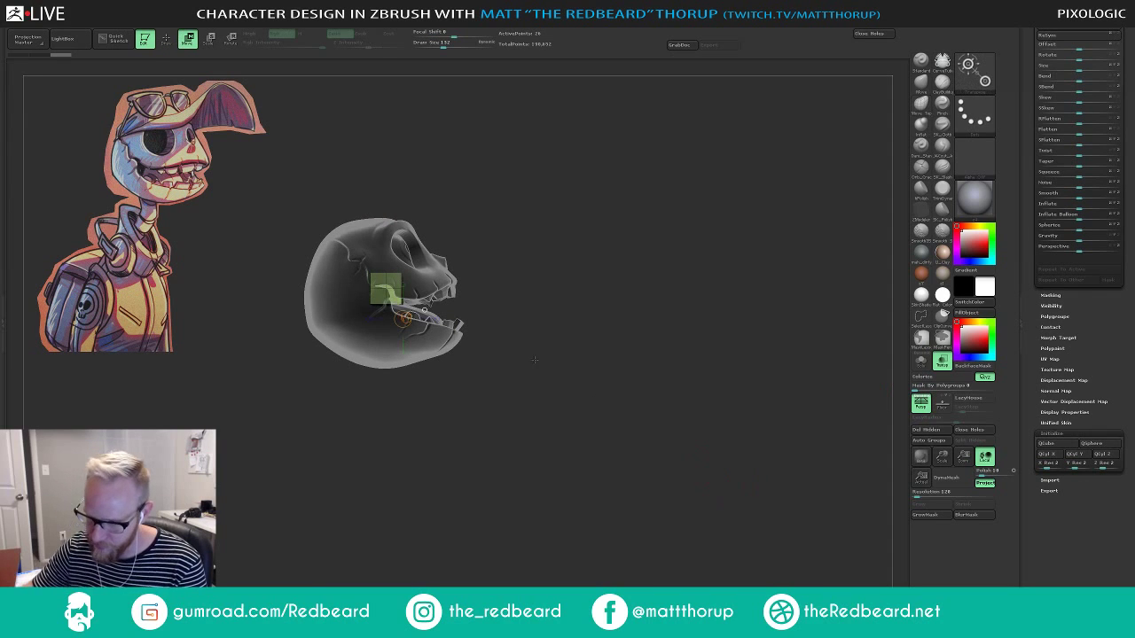
pyautogui.moveTo(385, 288); pyautogui.dragTo(547, 288)
pyautogui.click(921, 403)
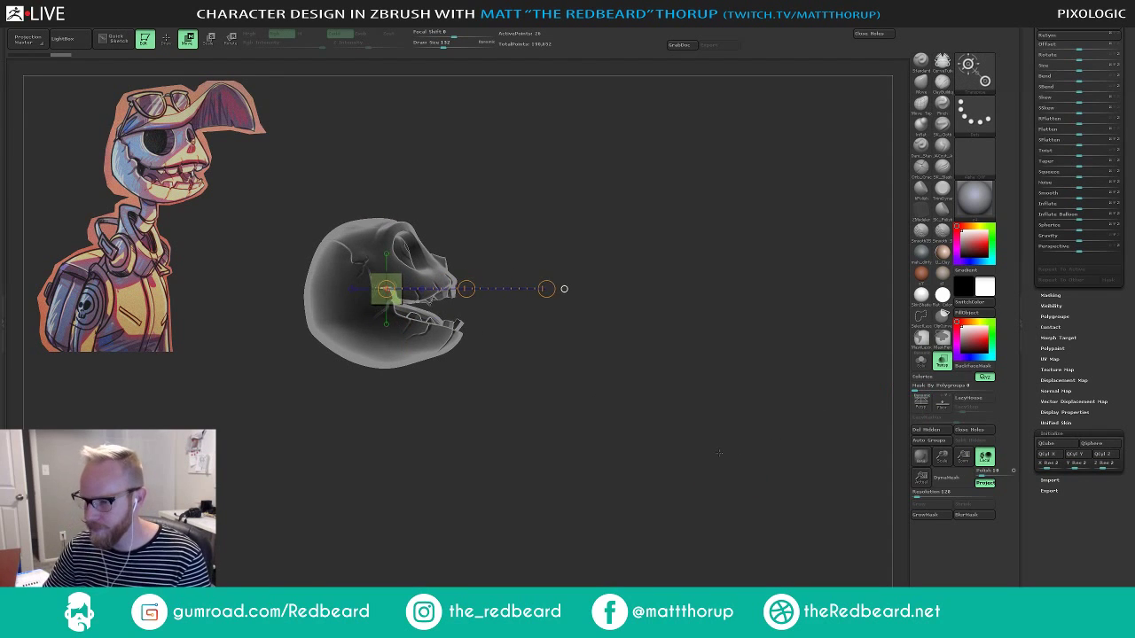
# Tilt the cube slightly and move it onto the top of the skull.
pyautogui.keyDown('alt'); pyautogui.moveTo(709, 448); pyautogui.dragTo(782, 487); pyautogui.keyUp('alt')
pyautogui.press('r')
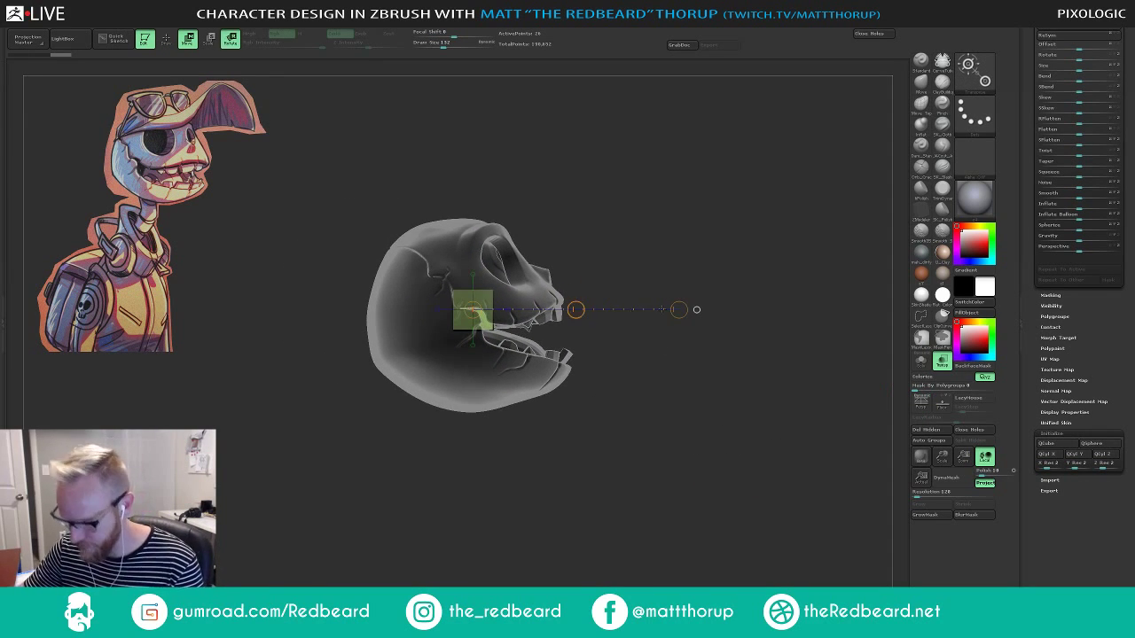
pyautogui.moveTo(679, 310); pyautogui.dragTo(690, 249)
pyautogui.press('w')
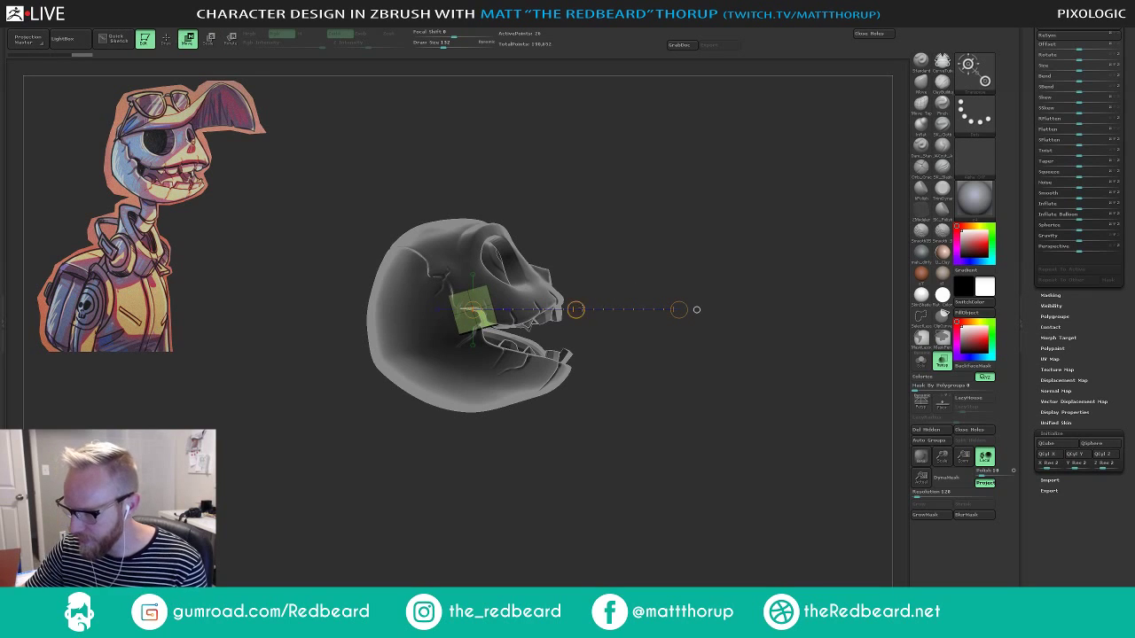
pyautogui.moveTo(576, 309)
pyautogui.mouseDown()
pyautogui.moveTo(524, 201)
pyautogui.moveTo(531, 220)
pyautogui.mouseUp()
pyautogui.moveTo(428, 220); pyautogui.dragTo(524, 192)
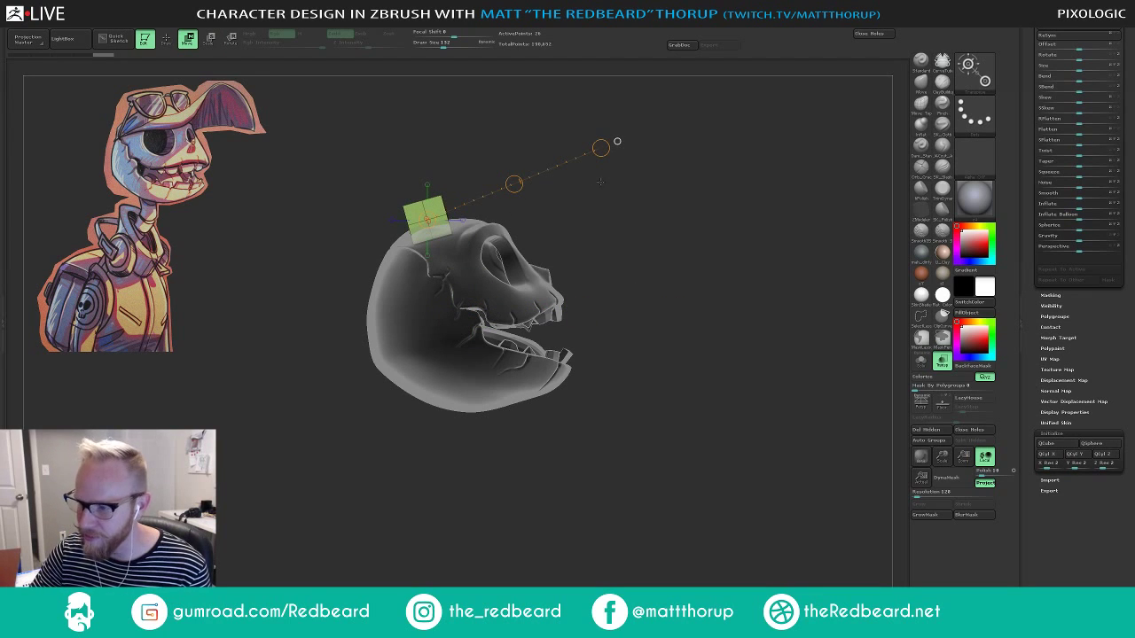
pyautogui.moveTo(601, 148); pyautogui.dragTo(634, 135)
pyautogui.moveTo(543, 213)
pyautogui.mouseDown()
pyautogui.moveTo(610, 210)
pyautogui.moveTo(564, 209)
pyautogui.mouseUp()
# Undo the cube's placement, rotation and QCube initialization.
pyautogui.hotkey('ctrl', 'z')
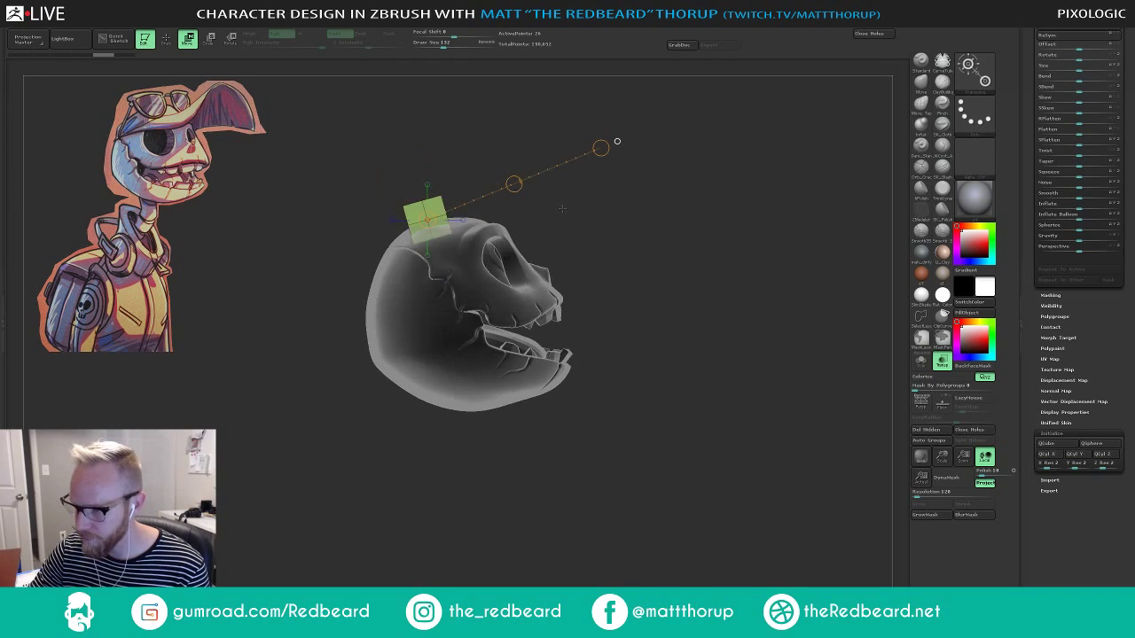
pyautogui.hotkey('ctrl', 'z')
pyautogui.hotkey('ctrl', 'z')
pyautogui.hotkey('ctrl', 'z')
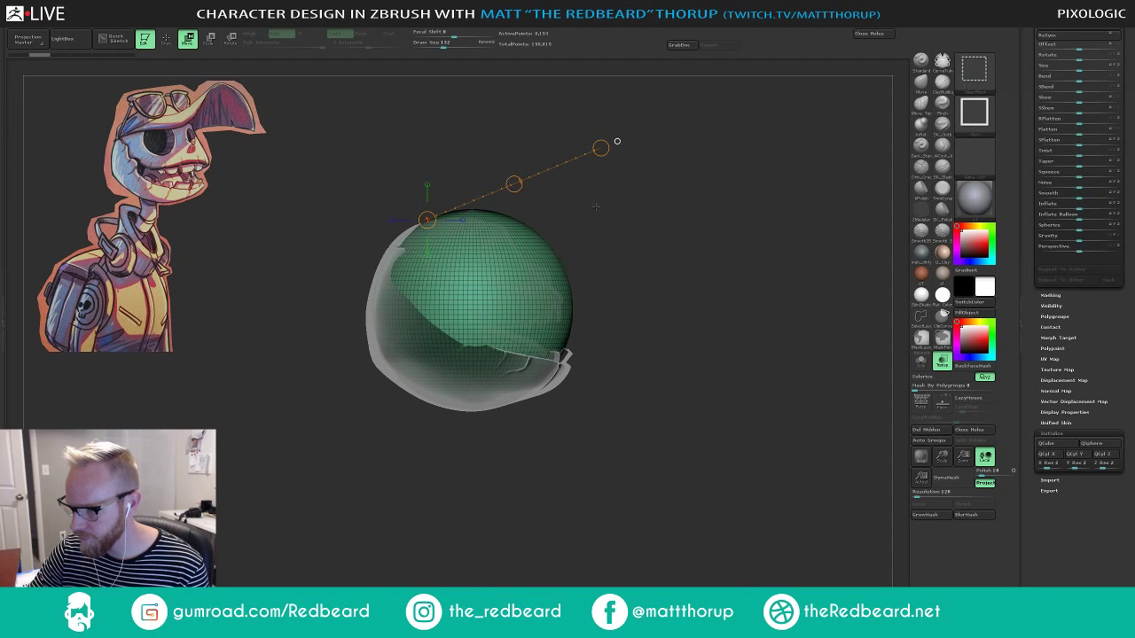
# Restore the QCube version of the sphere subtool and place it, slightly tilted, on top of the skull in side view.
pyautogui.hotkey('ctrl', 'shift', 'z')
pyautogui.keyDown('shift'); pyautogui.moveTo(593, 222); pyautogui.dragTo(494, 144); pyautogui.keyUp('shift')
pyautogui.click(616, 141)
pyautogui.moveTo(420, 225)
pyautogui.mouseDown()
pyautogui.moveTo(548, 171)
pyautogui.moveTo(531, 178)
pyautogui.moveTo(512, 150)
pyautogui.moveTo(557, 167)
pyautogui.moveTo(689, 130)
pyautogui.moveTo(530, 174)
pyautogui.moveTo(550, 158)
pyautogui.moveTo(570, 169)
pyautogui.mouseUp()
pyautogui.press('r')
pyautogui.press('w')
pyautogui.click(548, 172)
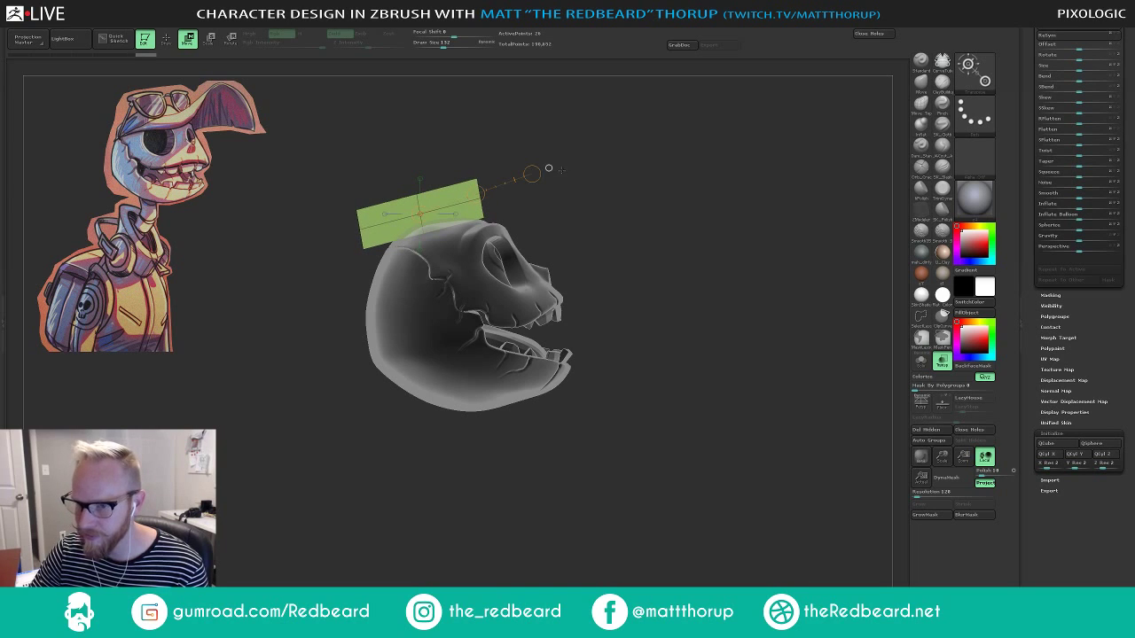
# Taper the rear end of the box in side view with a resized Move brush so it follows the skull's crown.
pyautogui.press('q')
pyautogui.press('s')
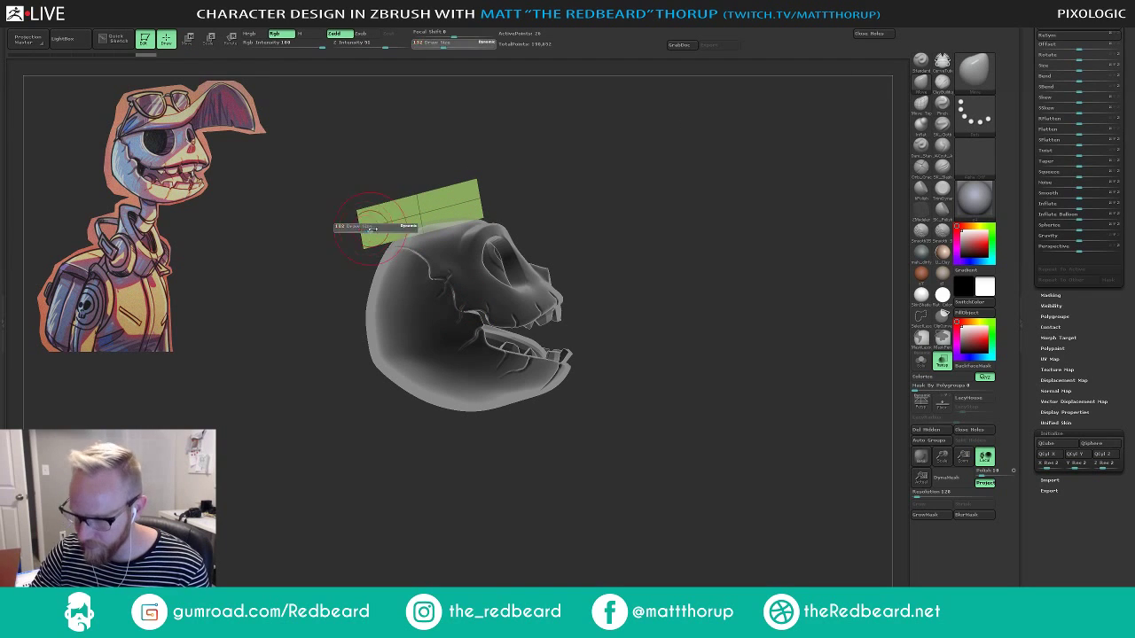
pyautogui.moveTo(371, 232); pyautogui.dragTo(378, 230)
pyautogui.moveTo(360, 223); pyautogui.dragTo(373, 220)
pyautogui.press('[')
pyautogui.press('[')
pyautogui.press('[')
pyautogui.press('[')
pyautogui.press('[')
pyautogui.press('[')
pyautogui.press('[')
pyautogui.press('[')
pyautogui.press('[')
pyautogui.press('[')
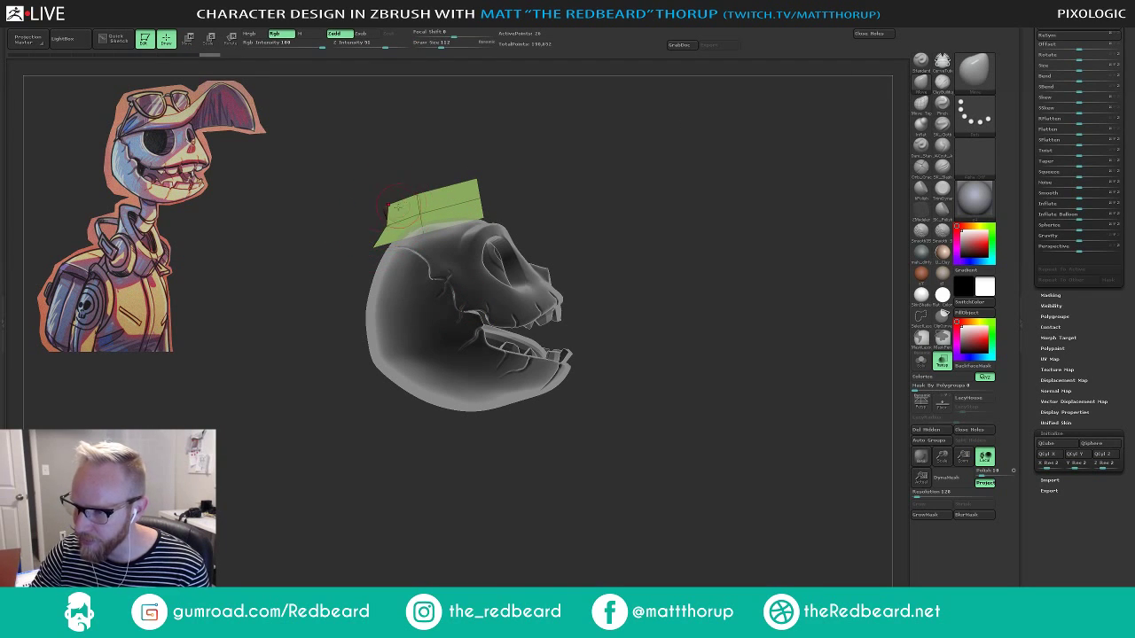
pyautogui.moveTo(392, 240)
pyautogui.mouseDown()
pyautogui.moveTo(420, 202)
pyautogui.moveTo(476, 192)
pyautogui.moveTo(435, 190)
pyautogui.moveTo(476, 213)
pyautogui.moveTo(440, 230)
pyautogui.moveTo(451, 218)
pyautogui.mouseUp()
# Widen the box symmetrically by pulling out the middle of its sides in top view.
pyautogui.press(']')
pyautogui.moveTo(568, 217)
pyautogui.mouseDown()
pyautogui.moveTo(555, 199)
pyautogui.moveTo(568, 153)
pyautogui.moveTo(603, 213)
pyautogui.moveTo(585, 218)
pyautogui.mouseUp()
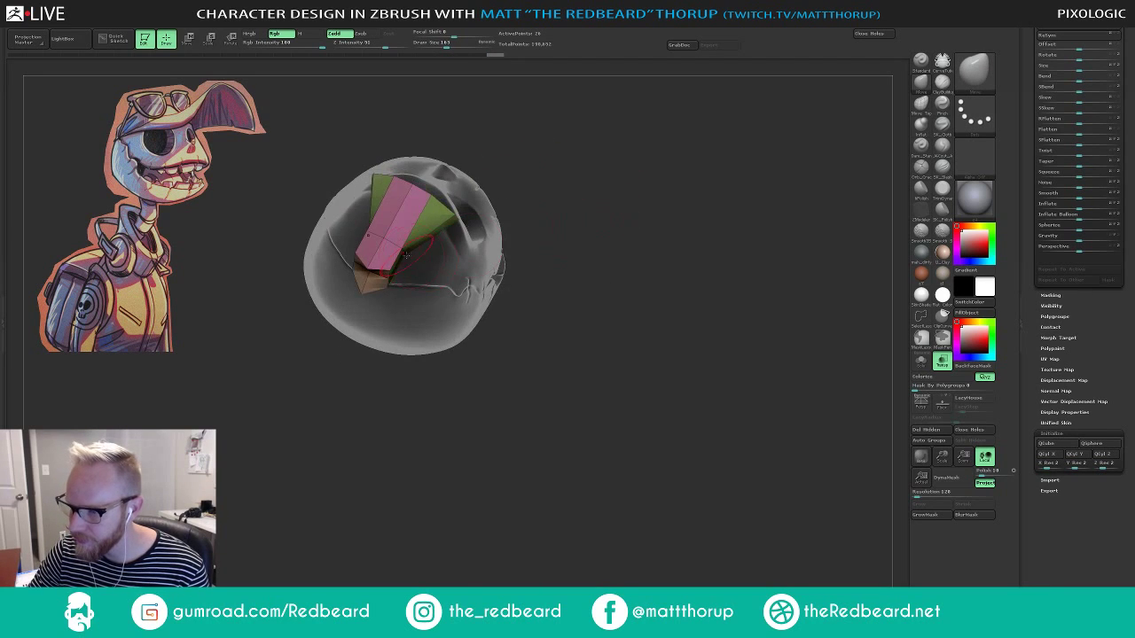
pyautogui.moveTo(406, 254)
pyautogui.mouseDown()
pyautogui.moveTo(421, 266)
pyautogui.moveTo(379, 252)
pyautogui.mouseUp()
pyautogui.press('[')
pyautogui.press('[')
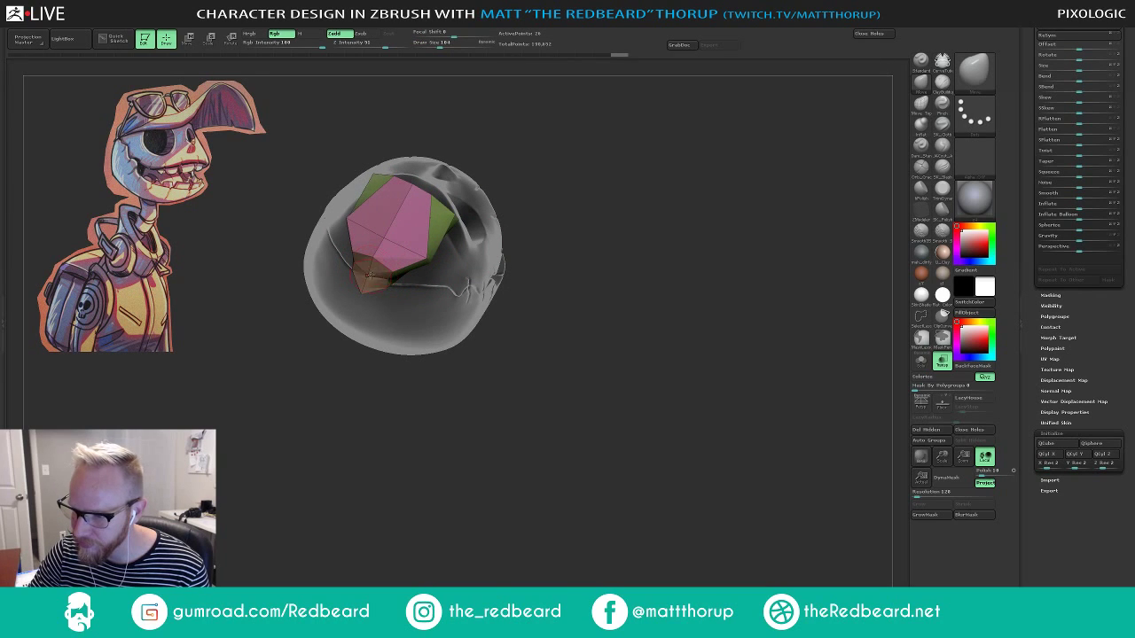
pyautogui.moveTo(355, 397); pyautogui.dragTo(376, 297)
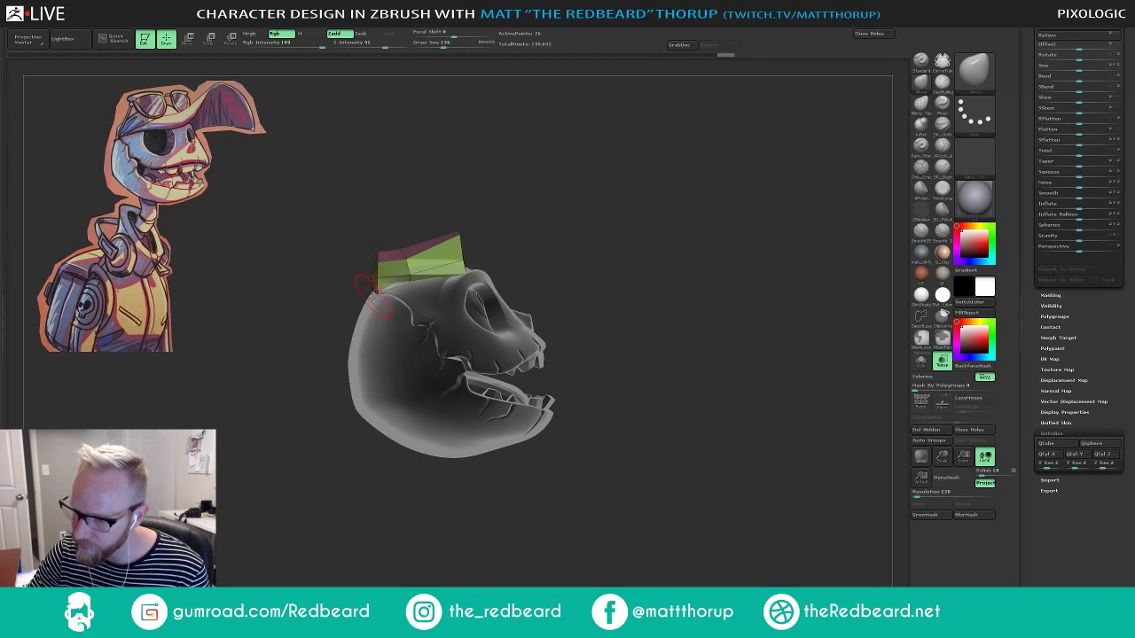
# Lower the upper rear edge of the box toward the back of the skull with a smaller Move brush.
pyautogui.press('s')
pyautogui.moveTo(364, 291); pyautogui.dragTo(377, 258)
pyautogui.press('s')
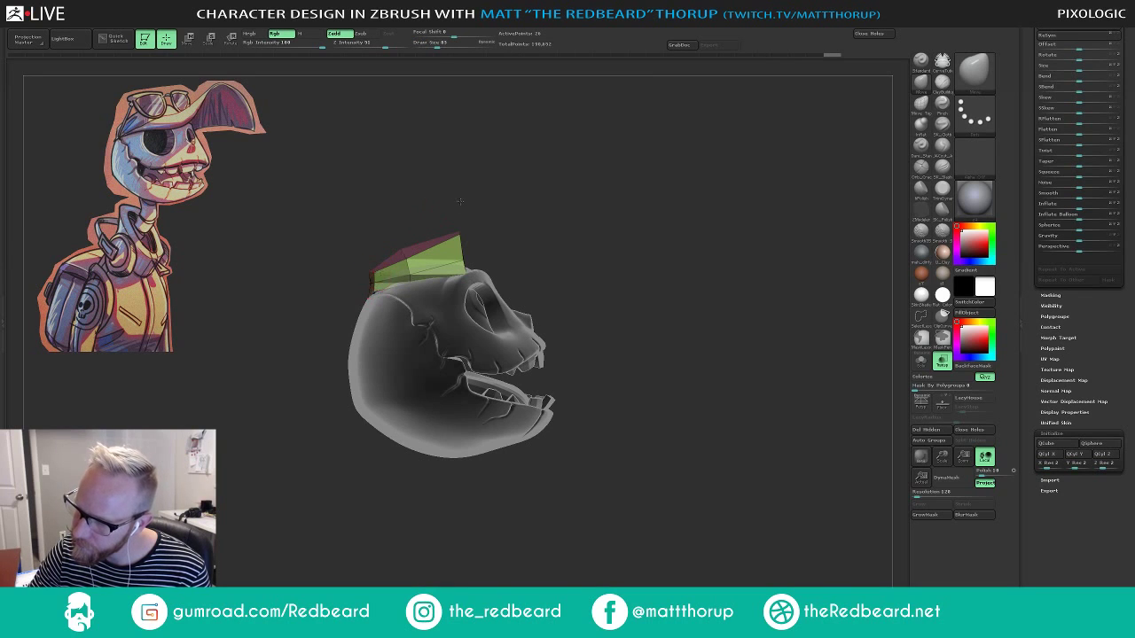
pyautogui.moveTo(461, 201); pyautogui.dragTo(396, 316)
pyautogui.moveTo(526, 248); pyautogui.dragTo(486, 165)
pyautogui.moveTo(387, 224)
pyautogui.mouseDown()
pyautogui.moveTo(385, 199)
pyautogui.moveTo(521, 159)
pyautogui.moveTo(587, 205)
pyautogui.moveTo(585, 251)
pyautogui.moveTo(565, 257)
pyautogui.mouseUp()
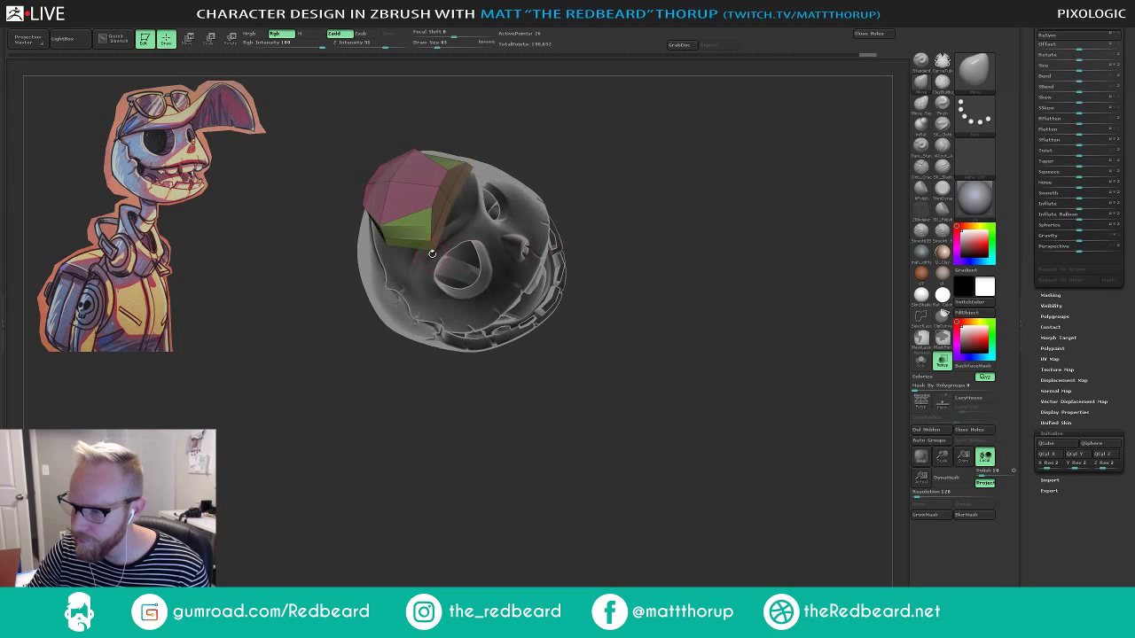
# Broaden the box into a rounded cap outline and push the top face's front corners outward in top view.
pyautogui.press('s')
pyautogui.moveTo(432, 254)
pyautogui.mouseDown()
pyautogui.moveTo(443, 253)
pyautogui.moveTo(428, 258)
pyautogui.mouseUp()
pyautogui.press('s')
pyautogui.moveTo(512, 208)
pyautogui.mouseDown()
pyautogui.moveTo(571, 140)
pyautogui.moveTo(540, 208)
pyautogui.mouseUp()
pyautogui.press('s')
pyautogui.moveTo(352, 236); pyautogui.dragTo(329, 254)
pyautogui.moveTo(497, 193)
pyautogui.mouseDown()
pyautogui.moveTo(558, 147)
pyautogui.moveTo(537, 229)
pyautogui.mouseUp()
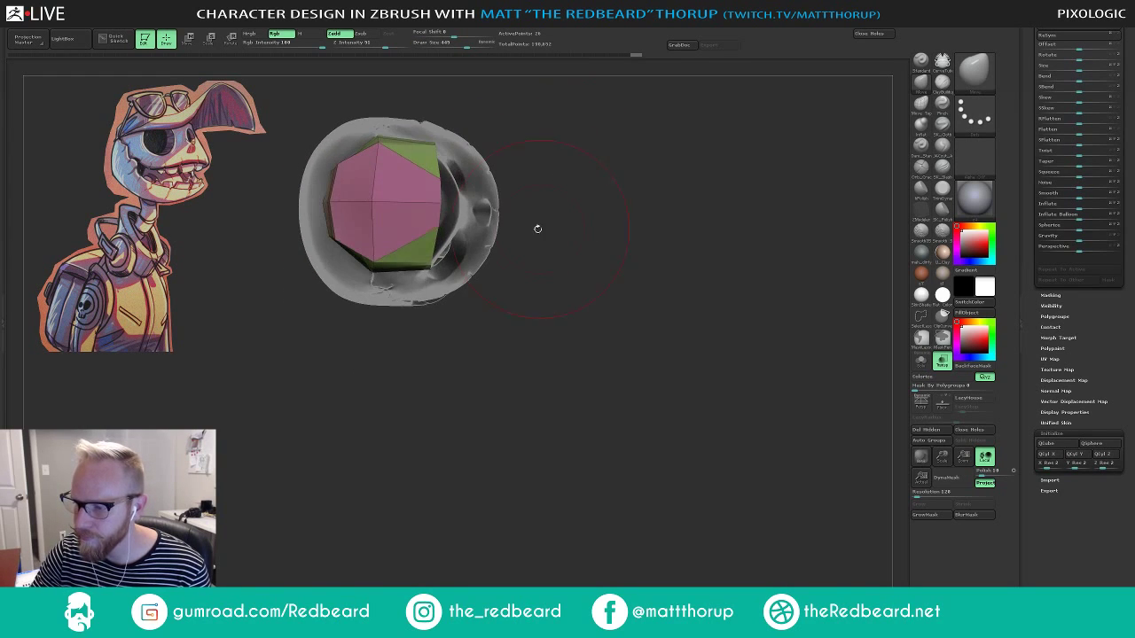
pyautogui.press('s')
pyautogui.moveTo(423, 233)
pyautogui.mouseDown()
pyautogui.moveTo(410, 233)
pyautogui.moveTo(433, 243)
pyautogui.moveTo(421, 267)
pyautogui.mouseUp()
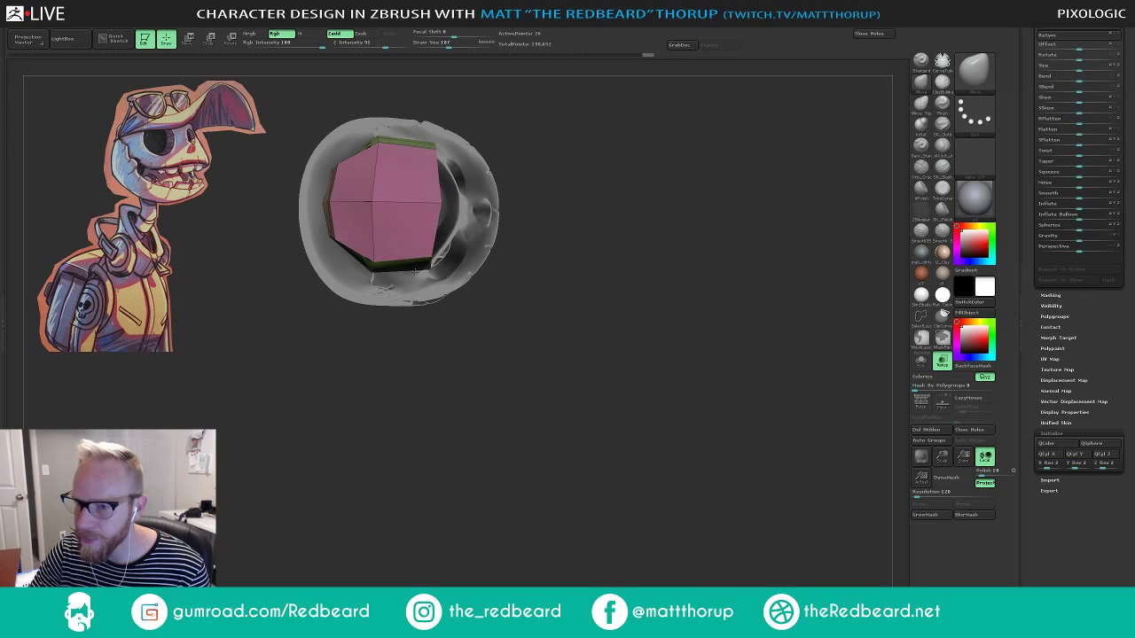
# Refine the cap's front edge and side corners with the Move brush to fit them around the forehead.
pyautogui.moveTo(560, 226); pyautogui.dragTo(578, 115)
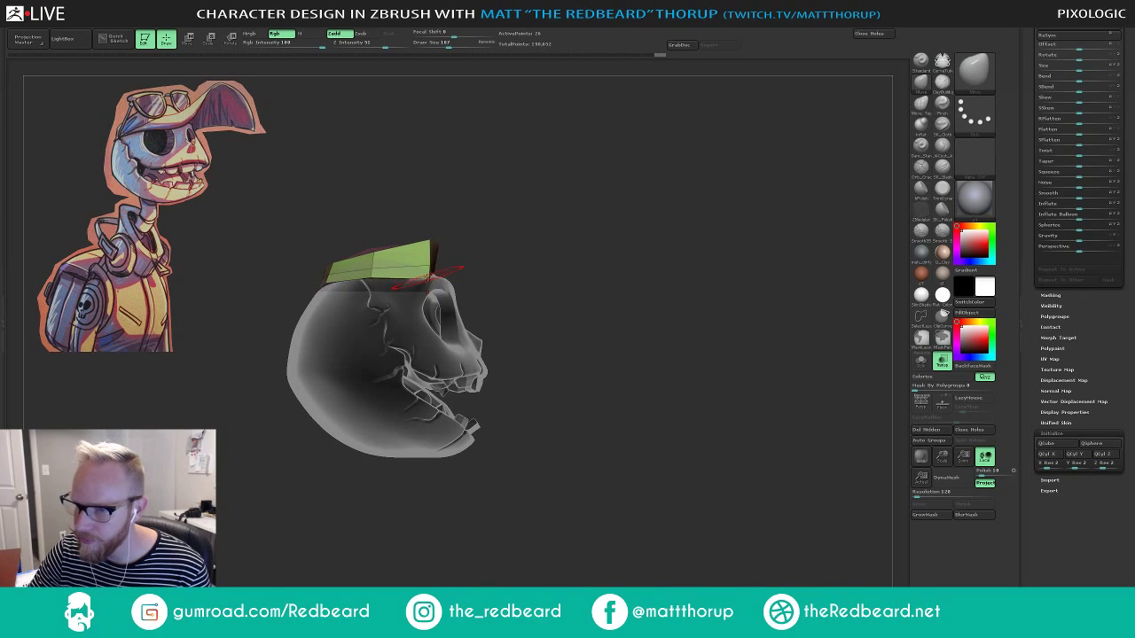
pyautogui.moveTo(482, 265); pyautogui.dragTo(443, 261)
pyautogui.moveTo(521, 270); pyautogui.dragTo(559, 248)
pyautogui.moveTo(470, 268); pyautogui.dragTo(491, 270)
pyautogui.moveTo(558, 177); pyautogui.dragTo(580, 258)
pyautogui.moveTo(470, 270); pyautogui.dragTo(462, 261)
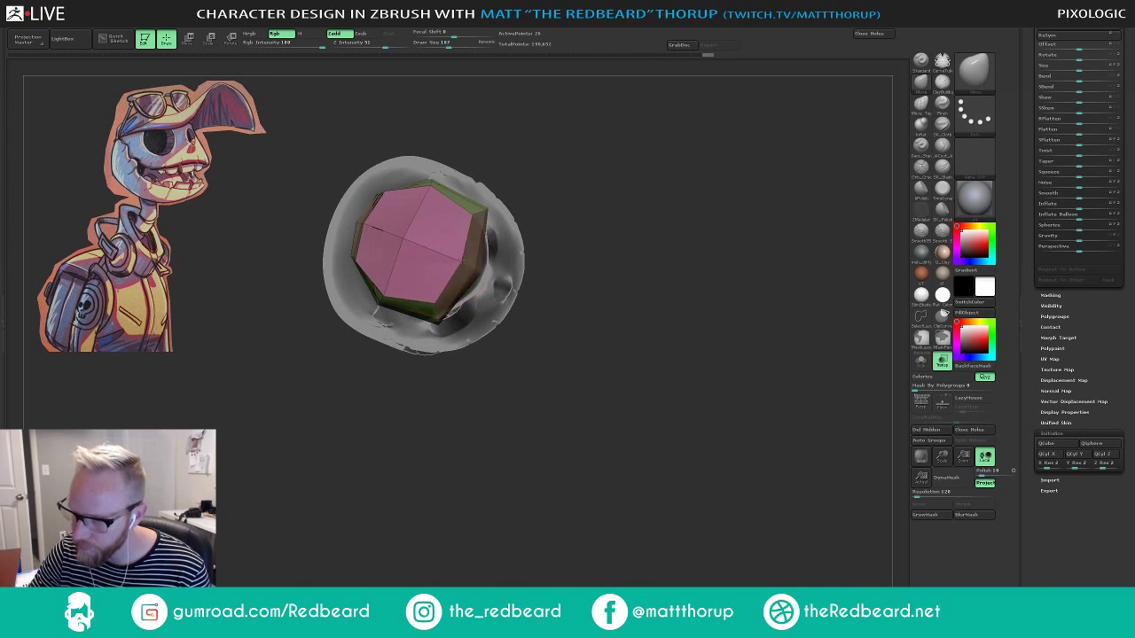
pyautogui.moveTo(559, 177); pyautogui.dragTo(561, 189)
pyautogui.moveTo(473, 232); pyautogui.dragTo(465, 242)
pyautogui.moveTo(557, 245); pyautogui.dragTo(536, 200)
pyautogui.moveTo(536, 260); pyautogui.dragTo(542, 222)
pyautogui.moveTo(494, 307); pyautogui.dragTo(492, 314)
pyautogui.moveTo(567, 266); pyautogui.dragTo(543, 286)
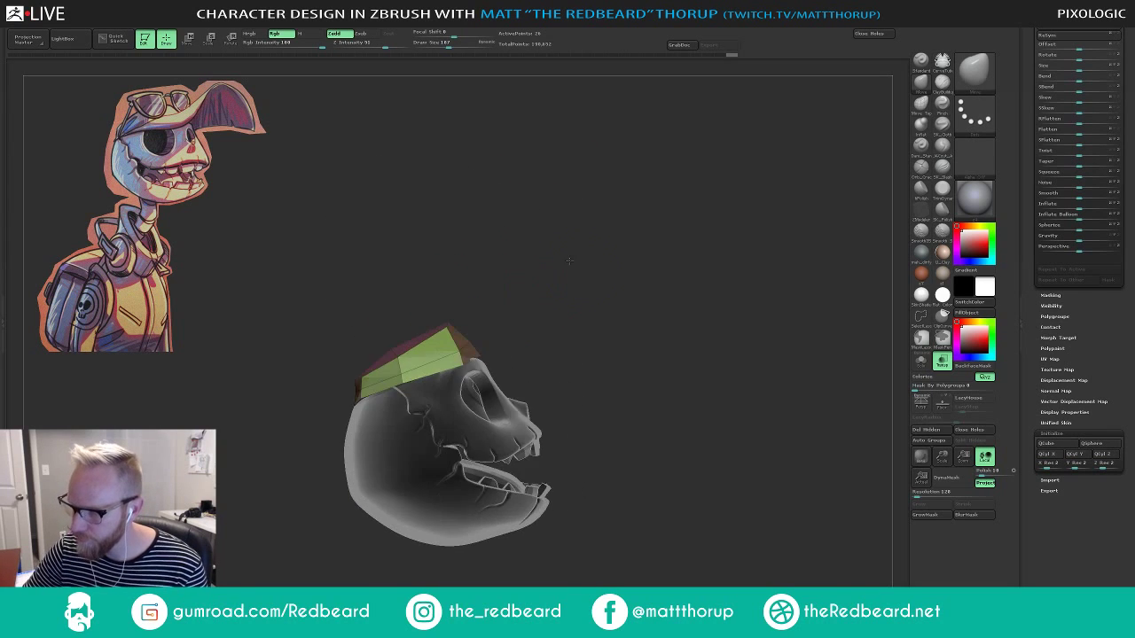
# Turn off transparency and adjust the cap's rear corner with the Move brush.
pyautogui.moveTo(543, 355)
pyautogui.keyDown('alt'); pyautogui.mouseDown()
pyautogui.moveTo(530, 314)
pyautogui.moveTo(568, 372)
pyautogui.mouseUp(); pyautogui.keyUp('alt')
pyautogui.click(942, 359)
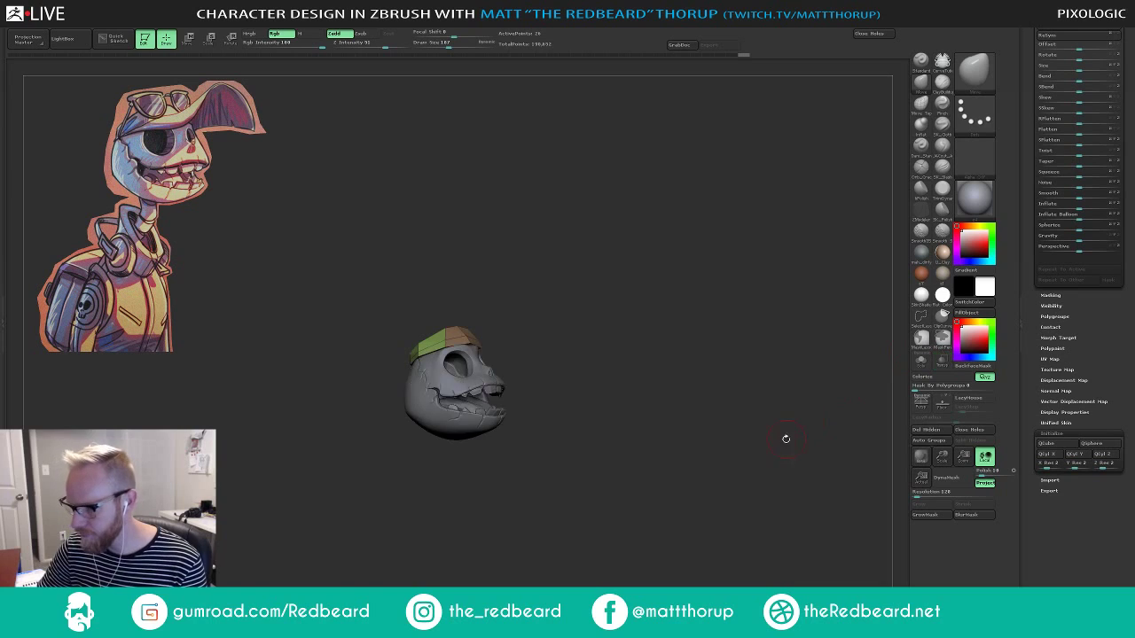
pyautogui.keyDown('alt'); pyautogui.moveTo(785, 438); pyautogui.dragTo(437, 290); pyautogui.keyUp('alt')
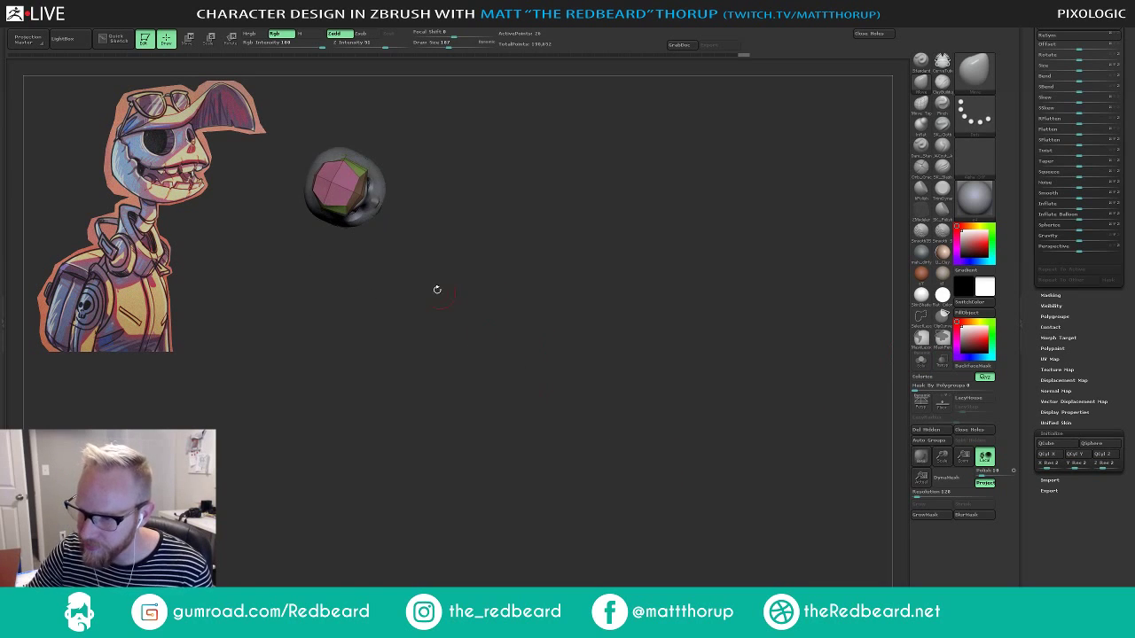
pyautogui.press('s')
pyautogui.moveTo(324, 204); pyautogui.dragTo(322, 196)
pyautogui.moveTo(323, 206); pyautogui.dragTo(318, 202)
# Shape the cap's back edge around the rear of the skull with a resized Move brush.
pyautogui.moveTo(453, 211)
pyautogui.mouseDown()
pyautogui.moveTo(459, 112)
pyautogui.moveTo(502, 177)
pyautogui.moveTo(479, 189)
pyautogui.moveTo(504, 249)
pyautogui.moveTo(537, 229)
pyautogui.moveTo(470, 275)
pyautogui.mouseUp()
pyautogui.press('s')
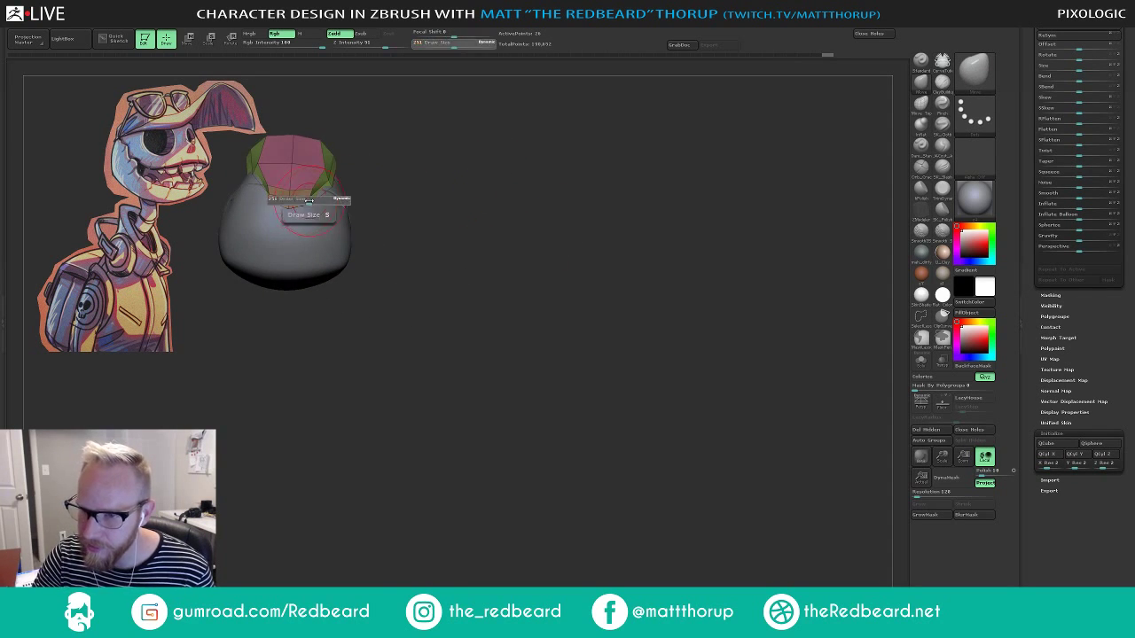
pyautogui.moveTo(311, 207); pyautogui.dragTo(306, 207)
pyautogui.moveTo(310, 204); pyautogui.dragTo(322, 198)
pyautogui.moveTo(399, 160); pyautogui.dragTo(372, 216)
pyautogui.moveTo(328, 194); pyautogui.dragTo(322, 197)
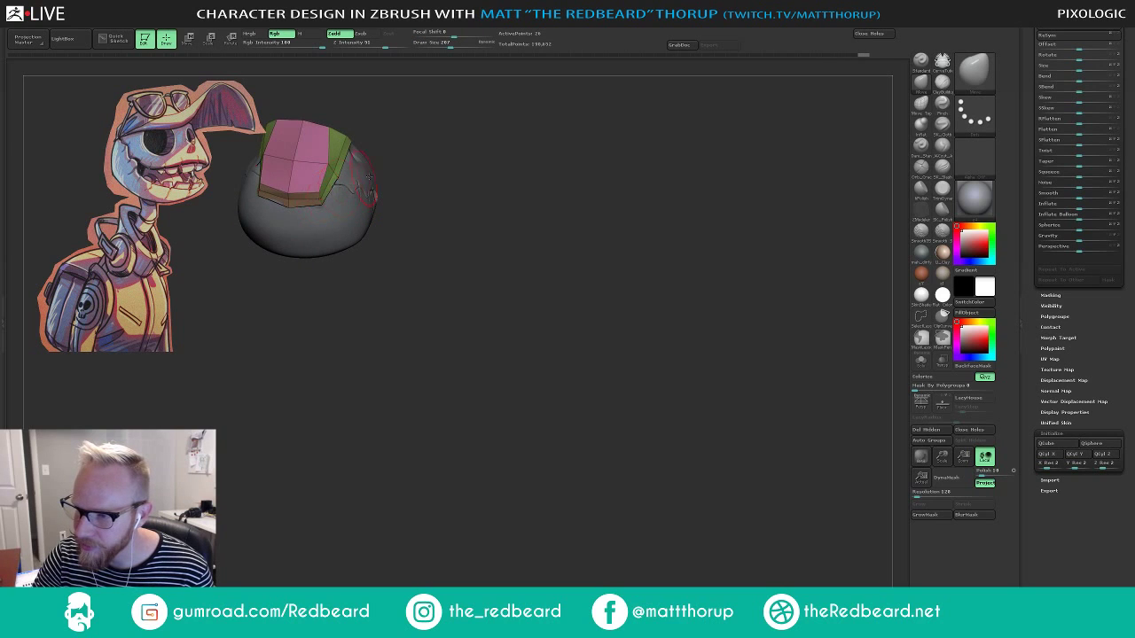
# Adjust the side of the cap above the eye socket with a smaller Move brush.
pyautogui.moveTo(422, 146); pyautogui.dragTo(393, 124)
pyautogui.keyDown('alt'); pyautogui.moveTo(393, 124); pyautogui.dragTo(434, 174); pyautogui.keyUp('alt')
pyautogui.moveTo(497, 157); pyautogui.dragTo(559, 247)
pyautogui.moveTo(561, 145); pyautogui.dragTo(508, 201)
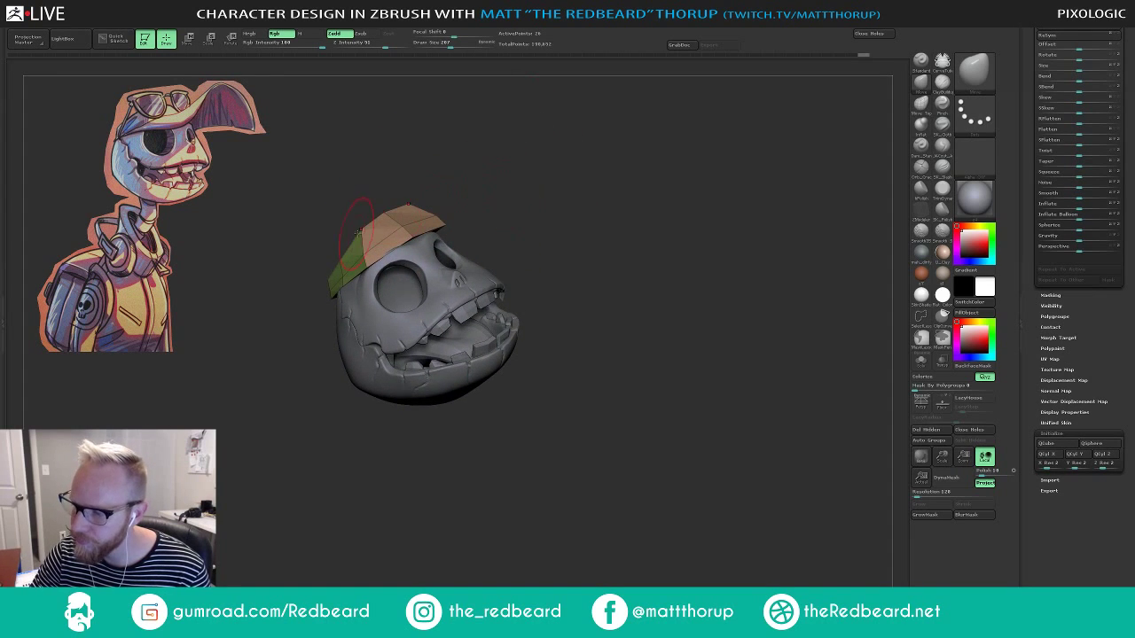
pyautogui.press('[')
pyautogui.moveTo(359, 233); pyautogui.dragTo(359, 228)
pyautogui.moveTo(423, 197); pyautogui.dragTo(487, 234)
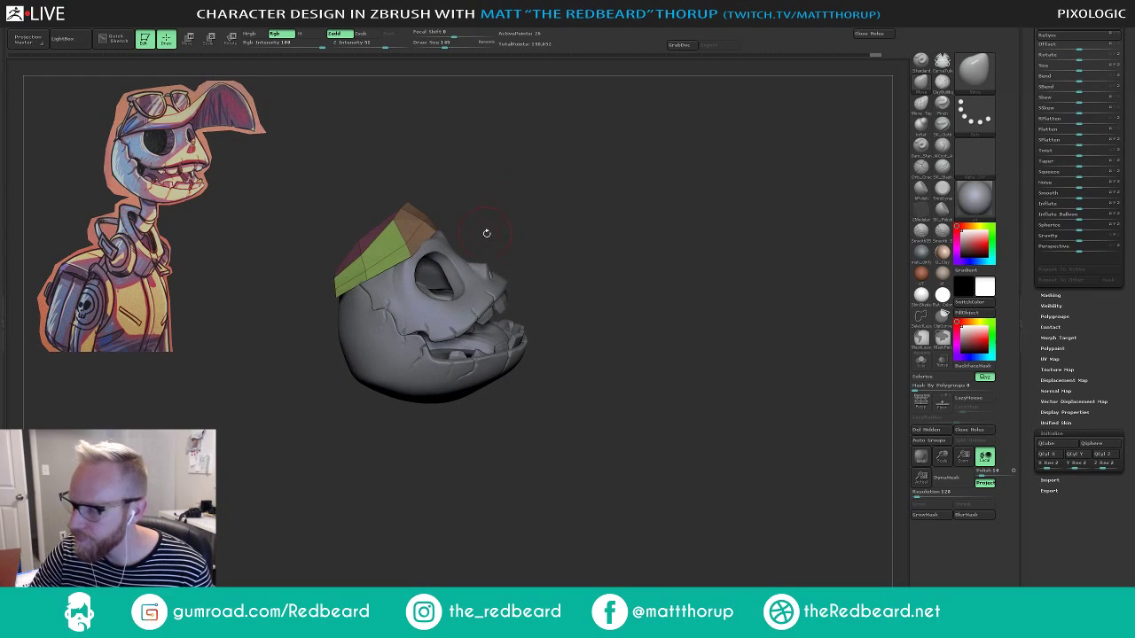
# Insert an edge loop near the cap's lower rim with ZModeler and extrude the front band outward into a large brim.
pyautogui.click(922, 211)
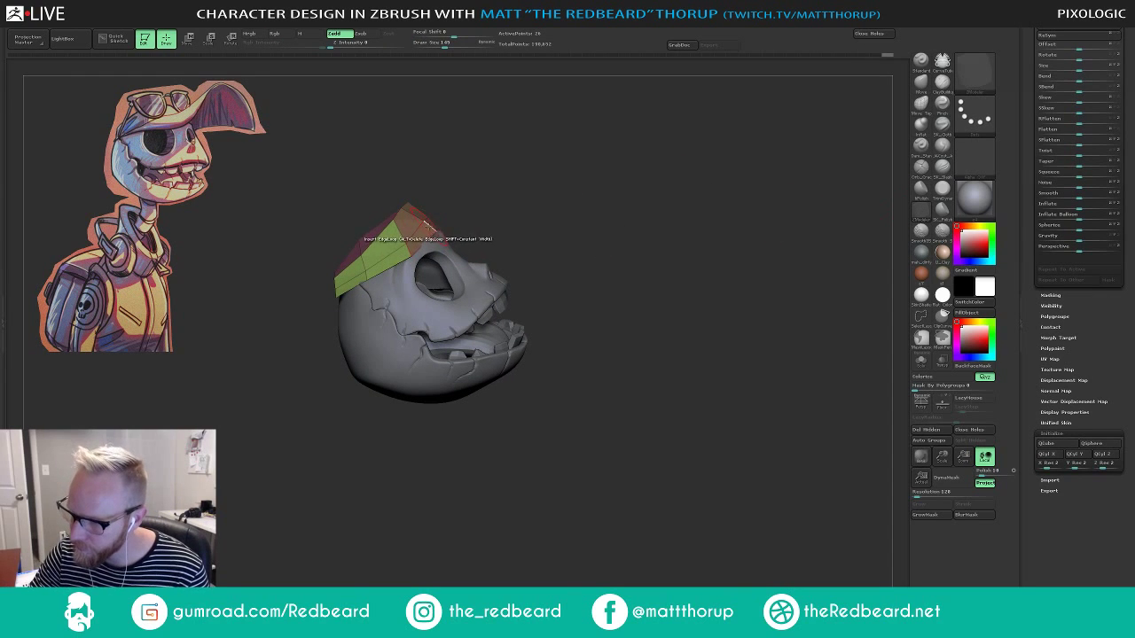
pyautogui.moveTo(542, 204)
pyautogui.mouseDown()
pyautogui.moveTo(535, 224)
pyautogui.moveTo(508, 234)
pyautogui.moveTo(531, 195)
pyautogui.moveTo(538, 210)
pyautogui.mouseUp()
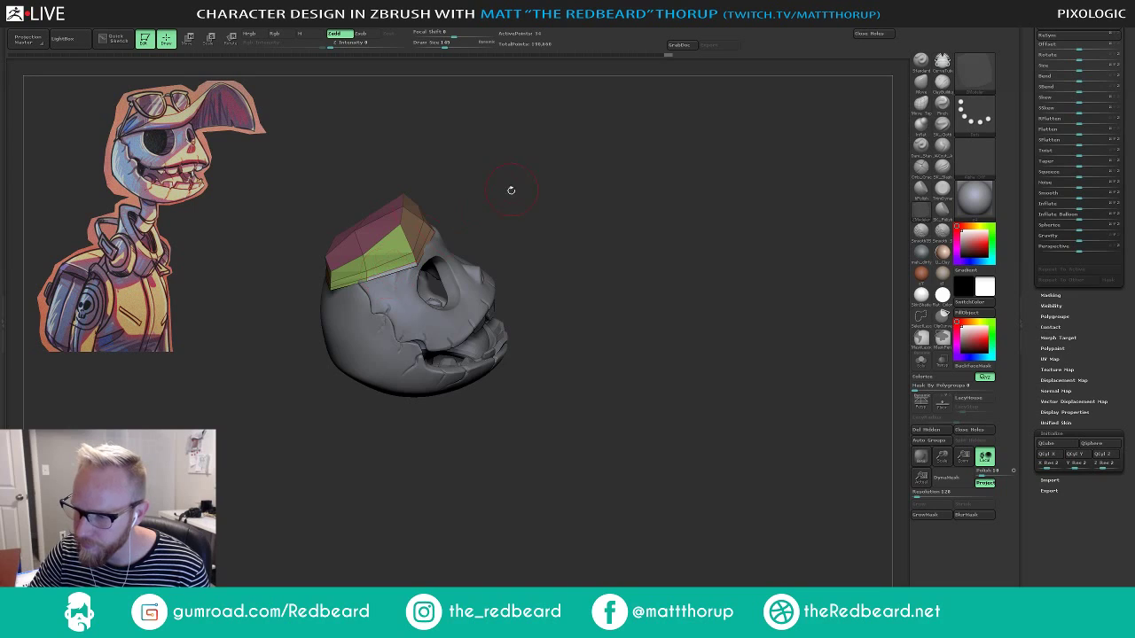
pyautogui.moveTo(512, 191); pyautogui.dragTo(415, 237)
pyautogui.moveTo(515, 195); pyautogui.dragTo(545, 208)
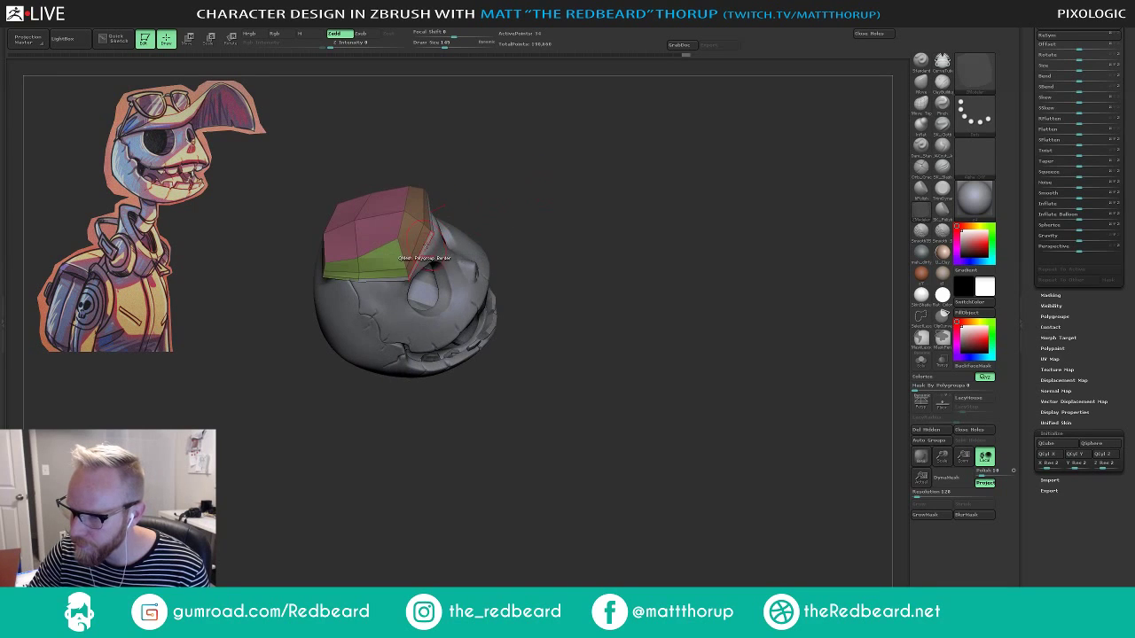
pyautogui.moveTo(428, 242)
pyautogui.mouseDown()
pyautogui.moveTo(561, 251)
pyautogui.moveTo(578, 204)
pyautogui.mouseUp()
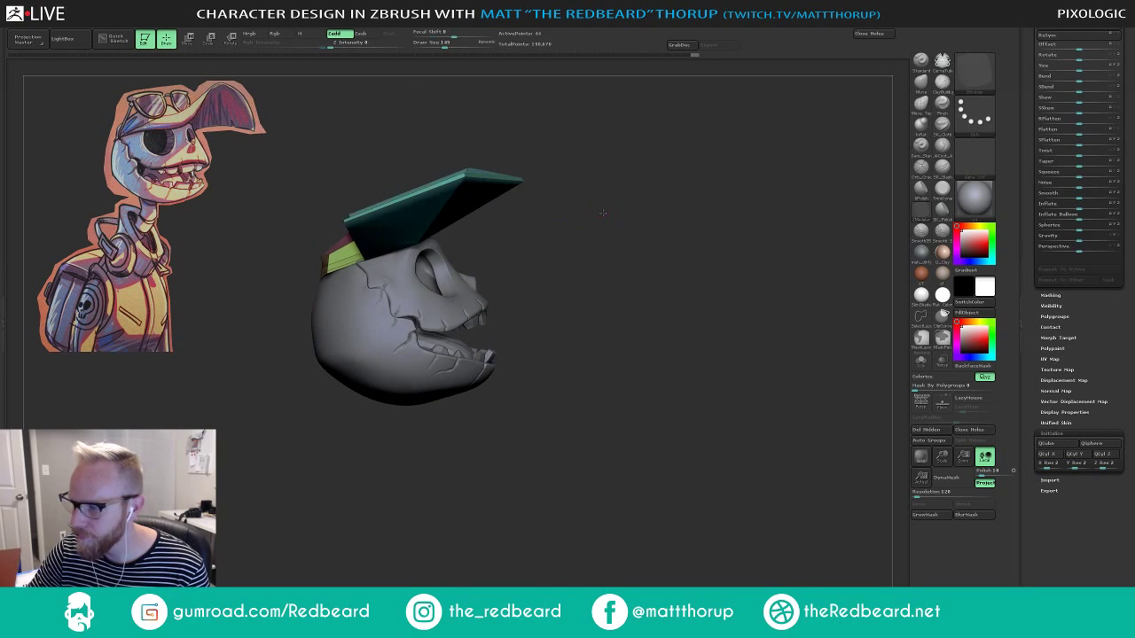
# Narrow the brim by pulling its outer corners inward with the Move brush, undoing unwanted strokes.
pyautogui.click(922, 81)
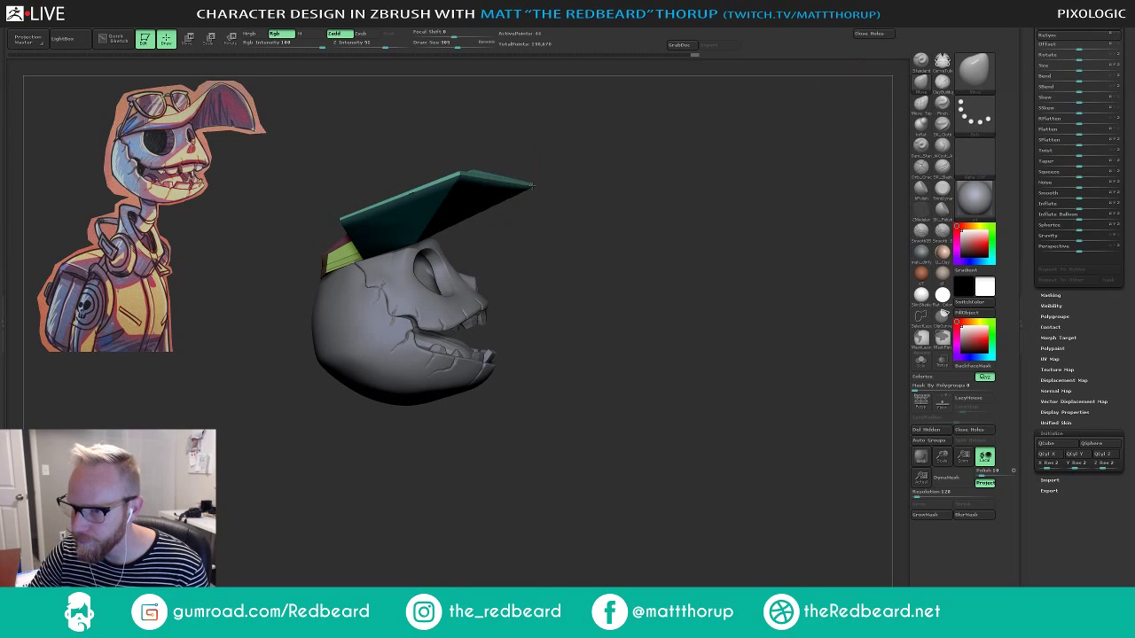
pyautogui.moveTo(461, 174)
pyautogui.mouseDown()
pyautogui.moveTo(477, 246)
pyautogui.moveTo(555, 222)
pyautogui.moveTo(588, 227)
pyautogui.moveTo(582, 279)
pyautogui.mouseUp()
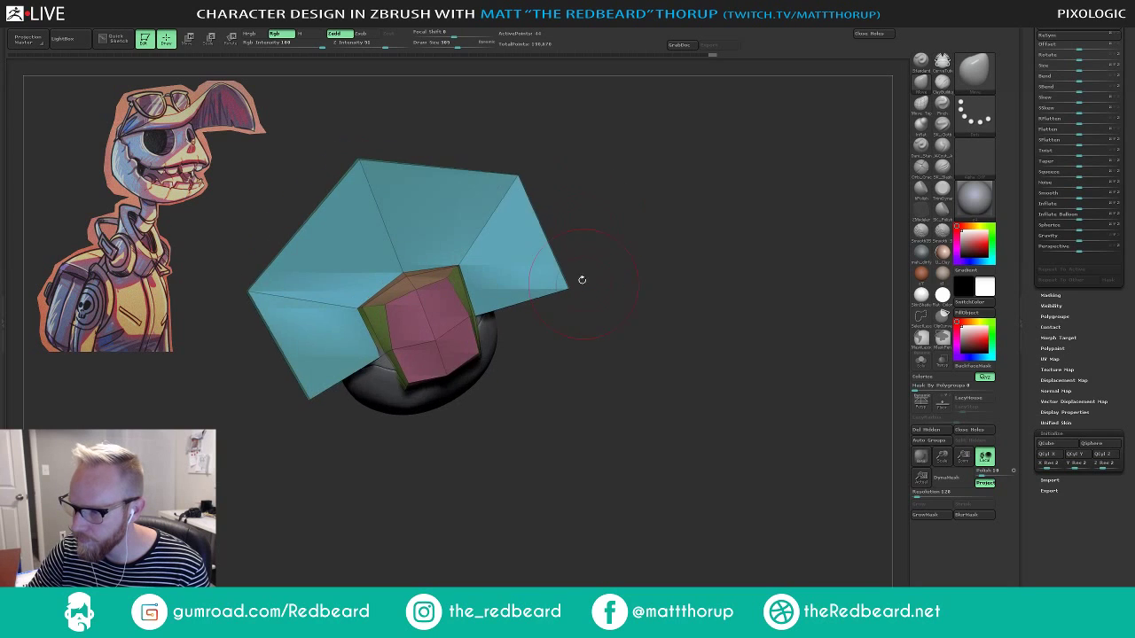
pyautogui.moveTo(516, 176); pyautogui.dragTo(438, 169)
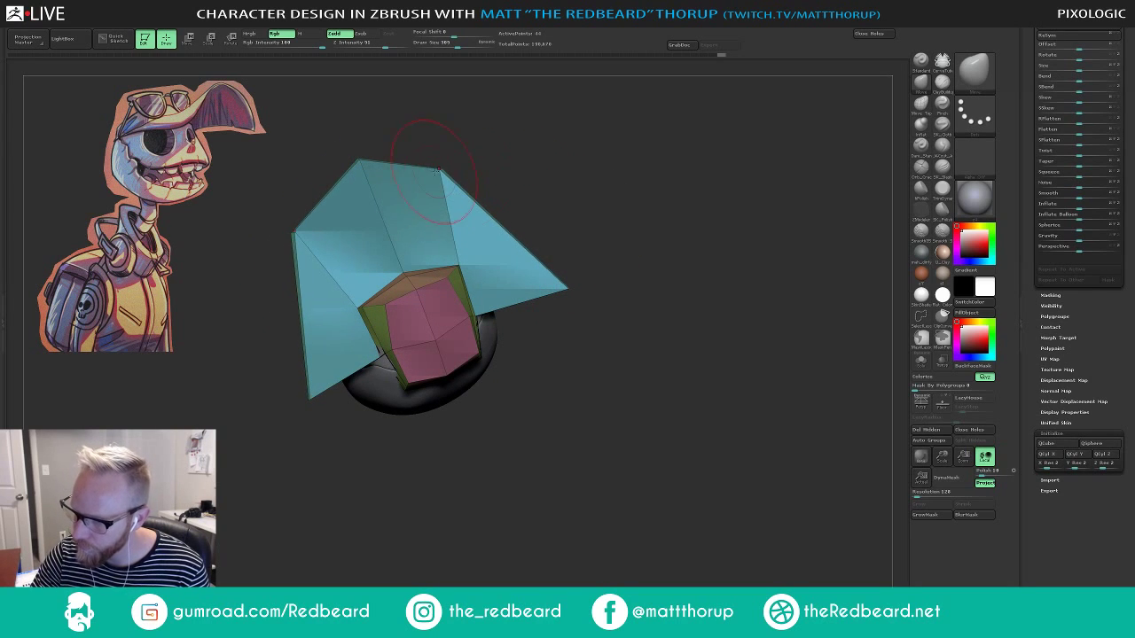
pyautogui.moveTo(550, 285); pyautogui.dragTo(474, 254)
pyautogui.moveTo(572, 256)
pyautogui.mouseDown()
pyautogui.moveTo(422, 254)
pyautogui.moveTo(491, 233)
pyautogui.mouseUp()
pyautogui.hotkey('ctrl', 'z')
pyautogui.hotkey('ctrl', 'z')
pyautogui.press('[')
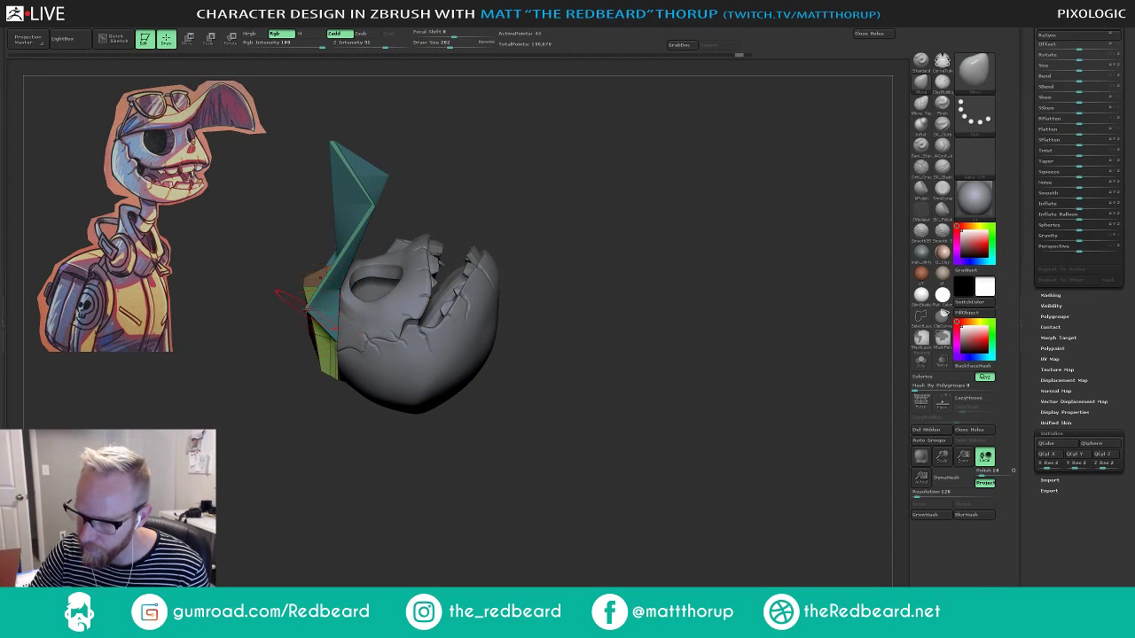
# Pull the brim's rear side corners in toward the head with the Move Topological brush.
pyautogui.click(920, 103)
pyautogui.moveTo(307, 308)
pyautogui.mouseDown()
pyautogui.moveTo(544, 177)
pyautogui.moveTo(607, 179)
pyautogui.mouseUp()
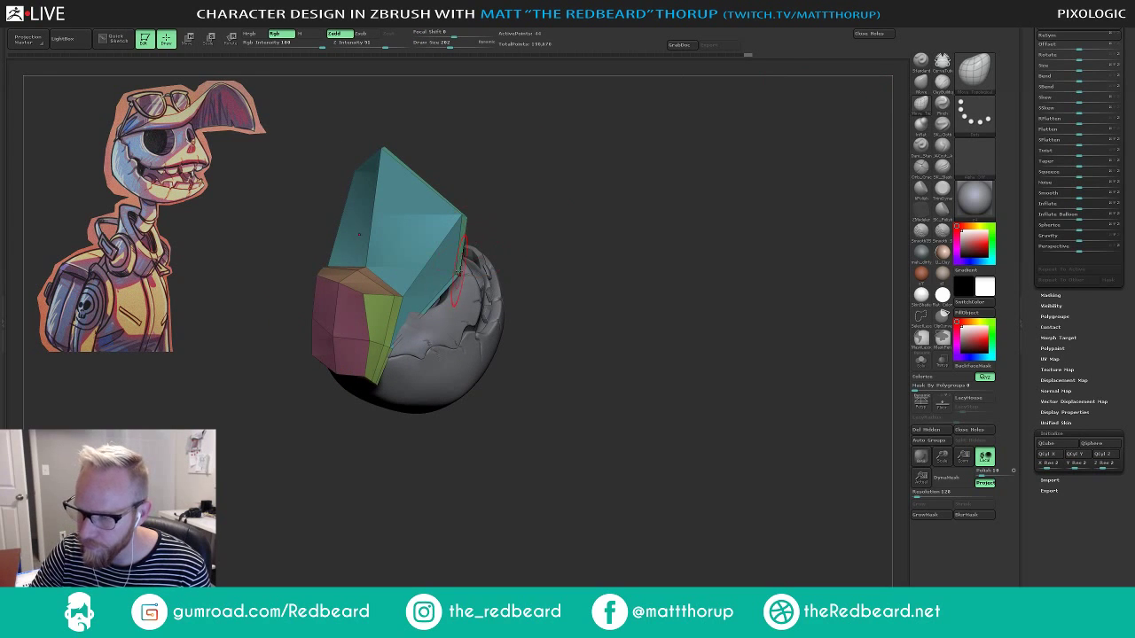
pyautogui.moveTo(523, 228)
pyautogui.mouseDown()
pyautogui.moveTo(542, 223)
pyautogui.moveTo(509, 198)
pyautogui.moveTo(441, 220)
pyautogui.mouseUp()
pyautogui.press('s')
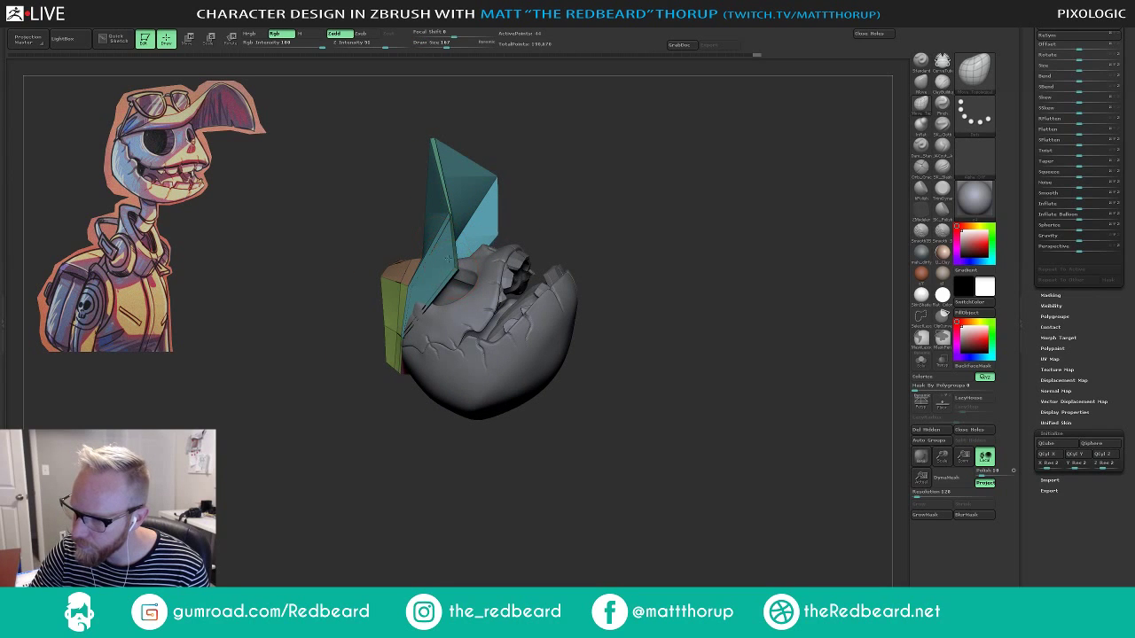
pyautogui.moveTo(553, 203)
pyautogui.mouseDown()
pyautogui.moveTo(468, 235)
pyautogui.moveTo(464, 216)
pyautogui.mouseUp()
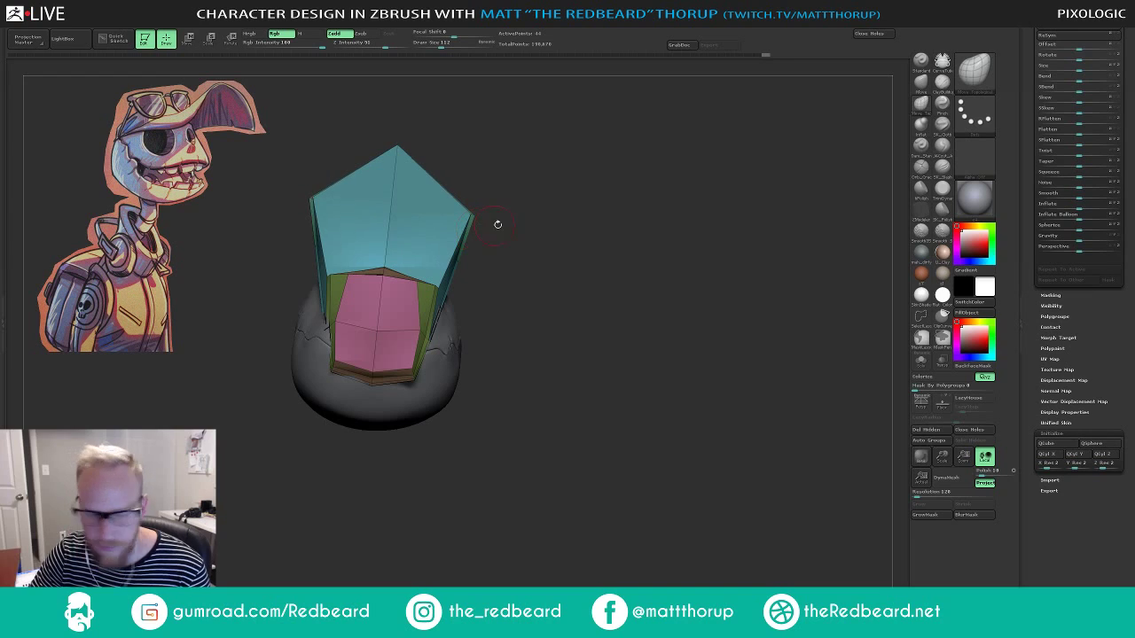
# Fine-tune the brim's front side corners with a smaller Move Topological brush.
pyautogui.moveTo(584, 220)
pyautogui.mouseDown()
pyautogui.moveTo(573, 220)
pyautogui.moveTo(598, 217)
pyautogui.mouseUp()
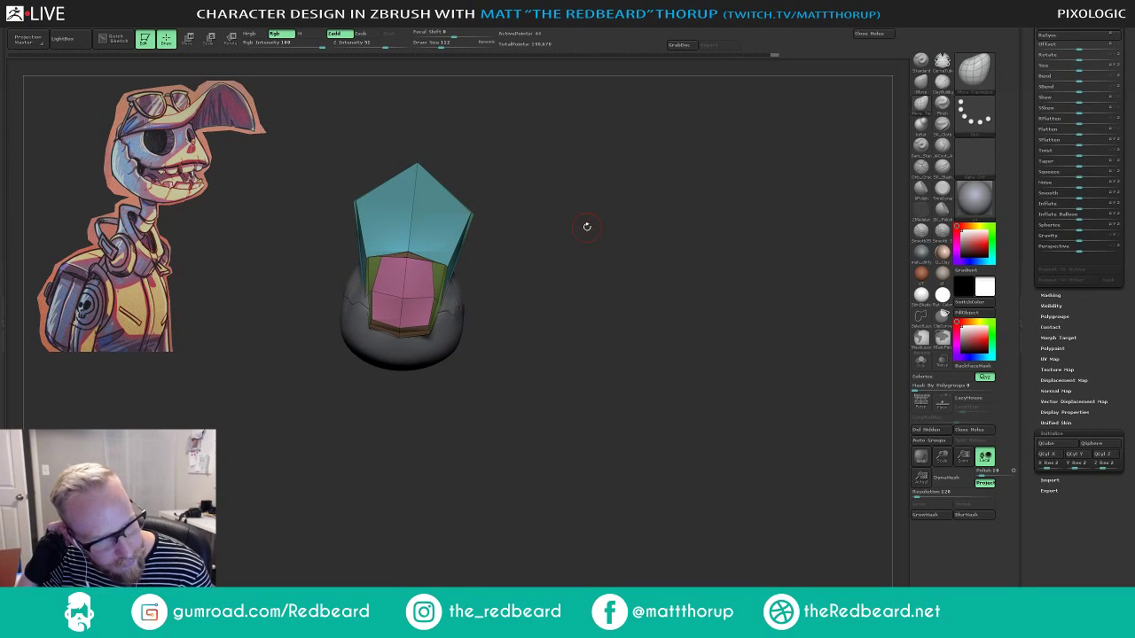
pyautogui.moveTo(547, 216)
pyautogui.mouseDown()
pyautogui.moveTo(534, 224)
pyautogui.moveTo(586, 204)
pyautogui.moveTo(462, 218)
pyautogui.mouseUp()
pyautogui.moveTo(461, 216); pyautogui.dragTo(469, 214)
pyautogui.press('s')
pyautogui.moveTo(472, 215)
pyautogui.mouseDown()
pyautogui.moveTo(570, 190)
pyautogui.moveTo(480, 215)
pyautogui.moveTo(547, 183)
pyautogui.moveTo(476, 197)
pyautogui.mouseUp()
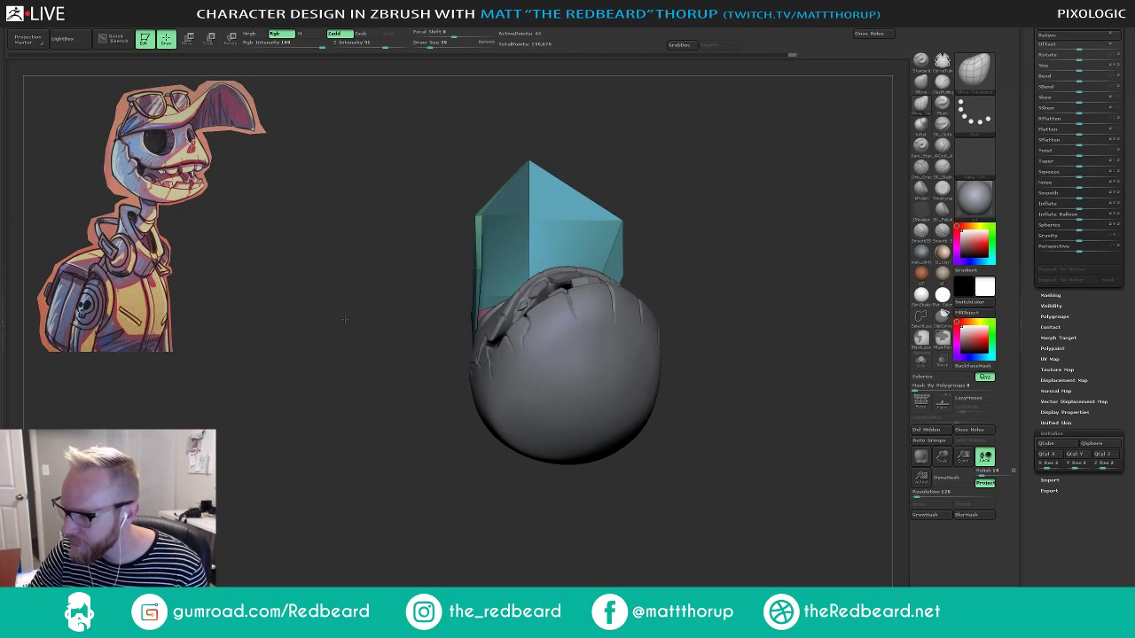
pyautogui.moveTo(662, 160); pyautogui.dragTo(704, 168)
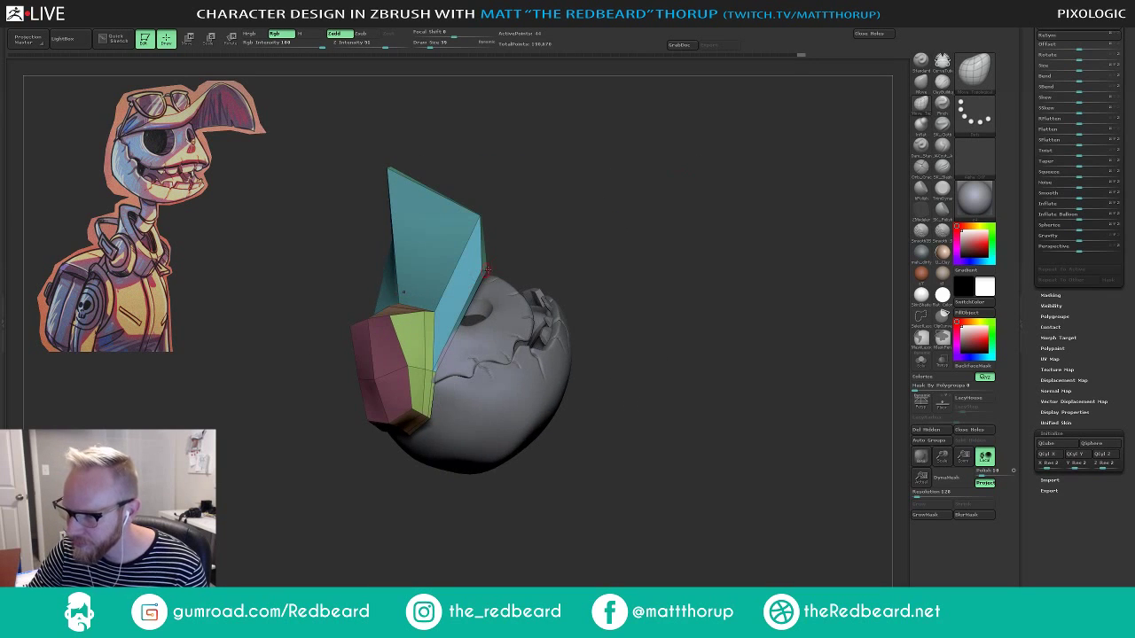
pyautogui.moveTo(543, 211); pyautogui.dragTo(676, 265)
pyautogui.moveTo(615, 213)
pyautogui.mouseDown()
pyautogui.moveTo(628, 224)
pyautogui.moveTo(606, 252)
pyautogui.moveTo(607, 282)
pyautogui.mouseUp()
# Insert extra edge loops across the brim with ZModeler and return to the Move brush.
pyautogui.click(922, 219)
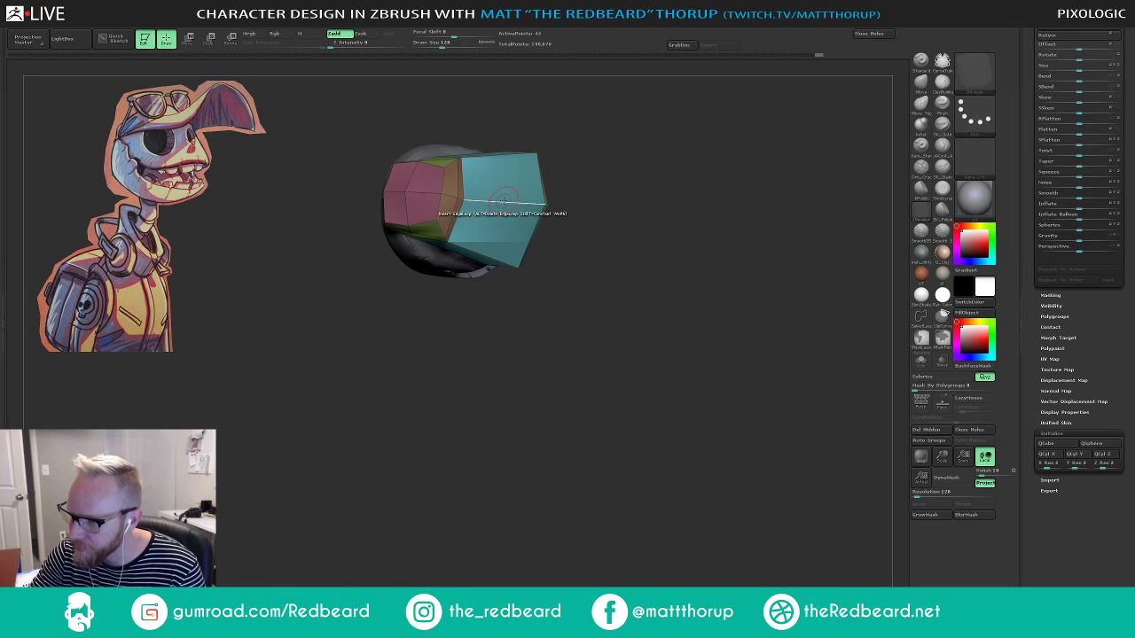
pyautogui.moveTo(621, 232); pyautogui.dragTo(659, 150)
pyautogui.click(921, 83)
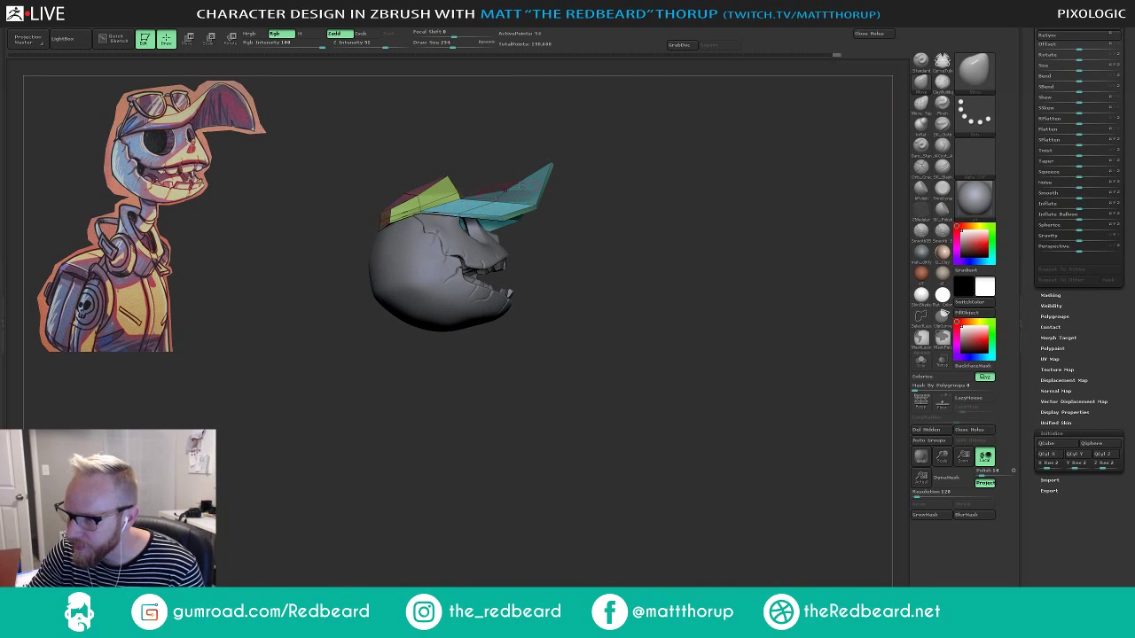
# Adjust the brim's front side corners with a smaller Move brush, checking the fold from the front and side.
pyautogui.moveTo(601, 172); pyautogui.dragTo(599, 248)
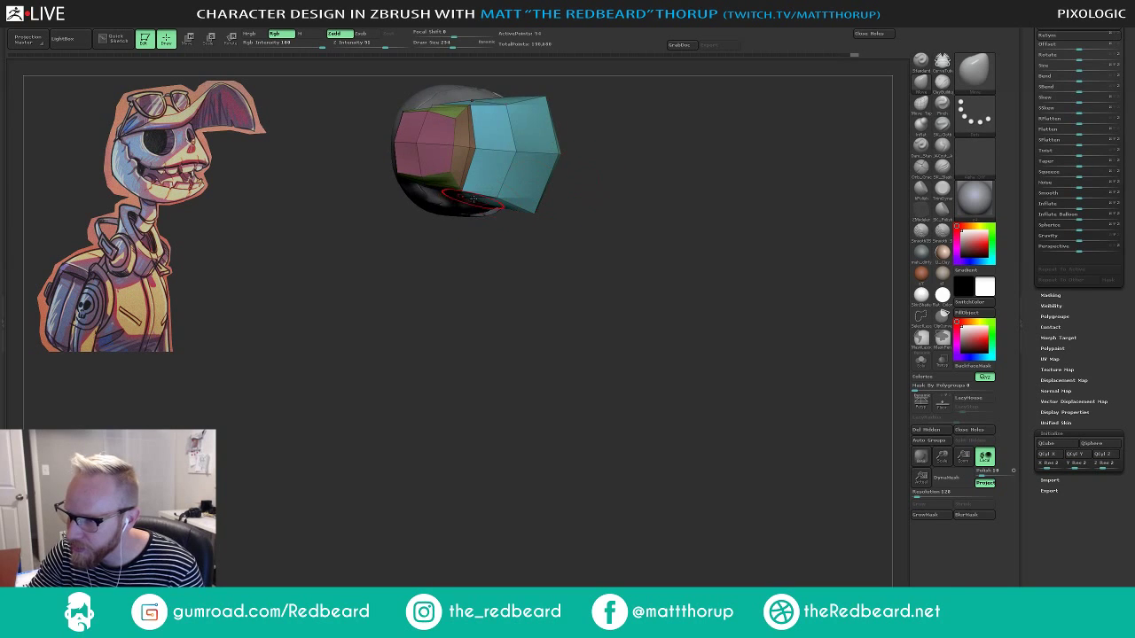
pyautogui.moveTo(581, 170); pyautogui.dragTo(627, 326)
pyautogui.moveTo(560, 256)
pyautogui.mouseDown()
pyautogui.moveTo(424, 228)
pyautogui.moveTo(484, 208)
pyautogui.mouseUp()
pyautogui.press('s')
pyautogui.press('[')
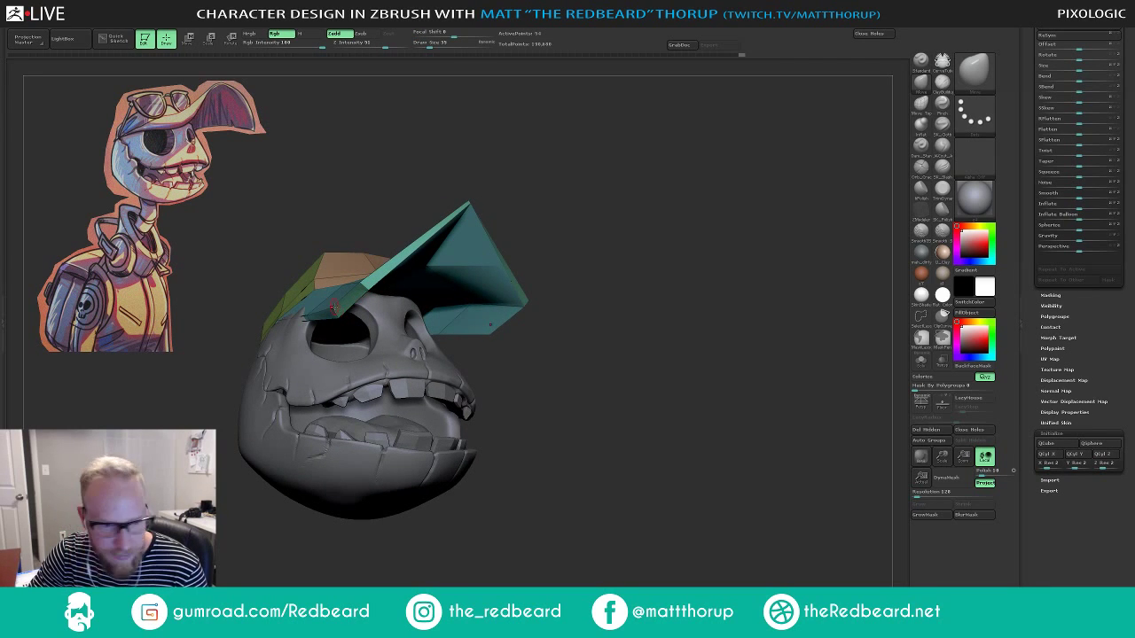
pyautogui.moveTo(600, 200)
pyautogui.keyDown('alt'); pyautogui.mouseDown()
pyautogui.moveTo(568, 191)
pyautogui.moveTo(576, 211)
pyautogui.moveTo(560, 206)
pyautogui.moveTo(590, 221)
pyautogui.moveTo(515, 220)
pyautogui.moveTo(499, 234)
pyautogui.mouseUp(); pyautogui.keyUp('alt')
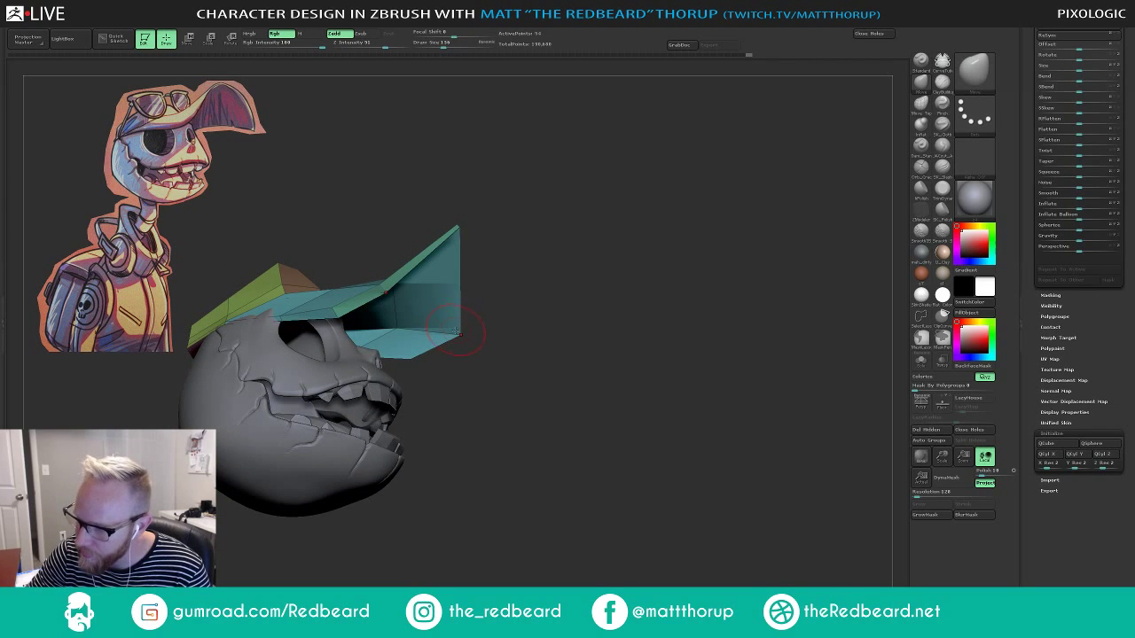
pyautogui.moveTo(501, 291)
pyautogui.mouseDown()
pyautogui.moveTo(461, 296)
pyautogui.moveTo(457, 326)
pyautogui.mouseUp()
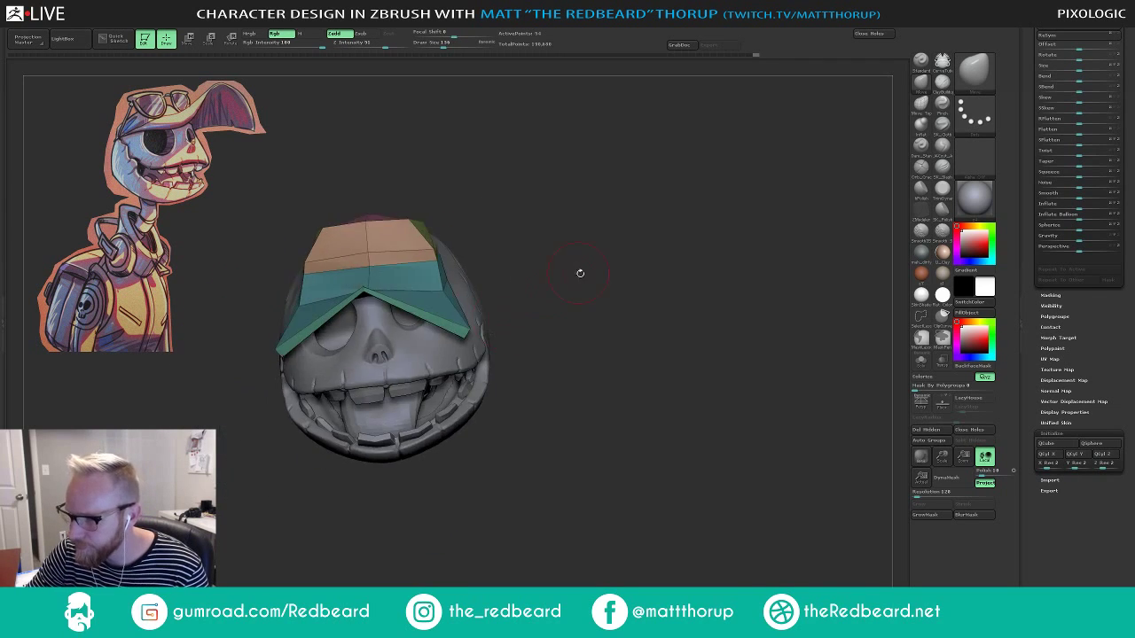
# Insert lengthwise edge loops on both sides of the cap's centre line with ZModeler.
pyautogui.moveTo(580, 273)
pyautogui.mouseDown()
pyautogui.moveTo(605, 302)
pyautogui.moveTo(596, 303)
pyautogui.mouseUp()
pyautogui.click(924, 214)
pyautogui.click(399, 295)
pyautogui.click(401, 295)
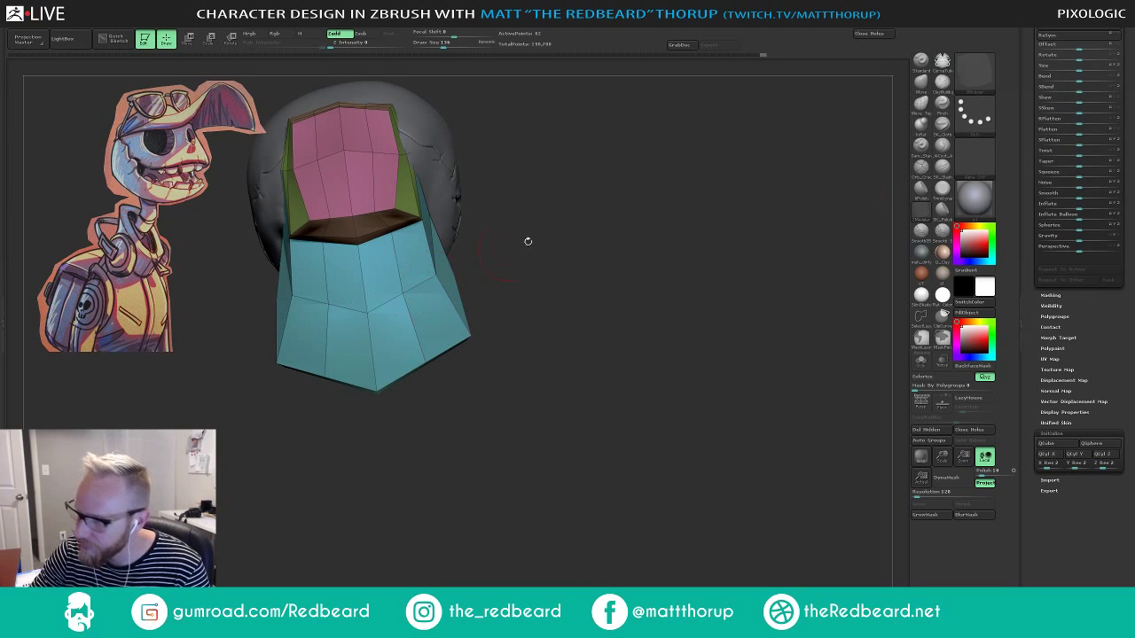
# Round off the brim's front edge by pulling its new vertices outward with the Move brush.
pyautogui.click(921, 82)
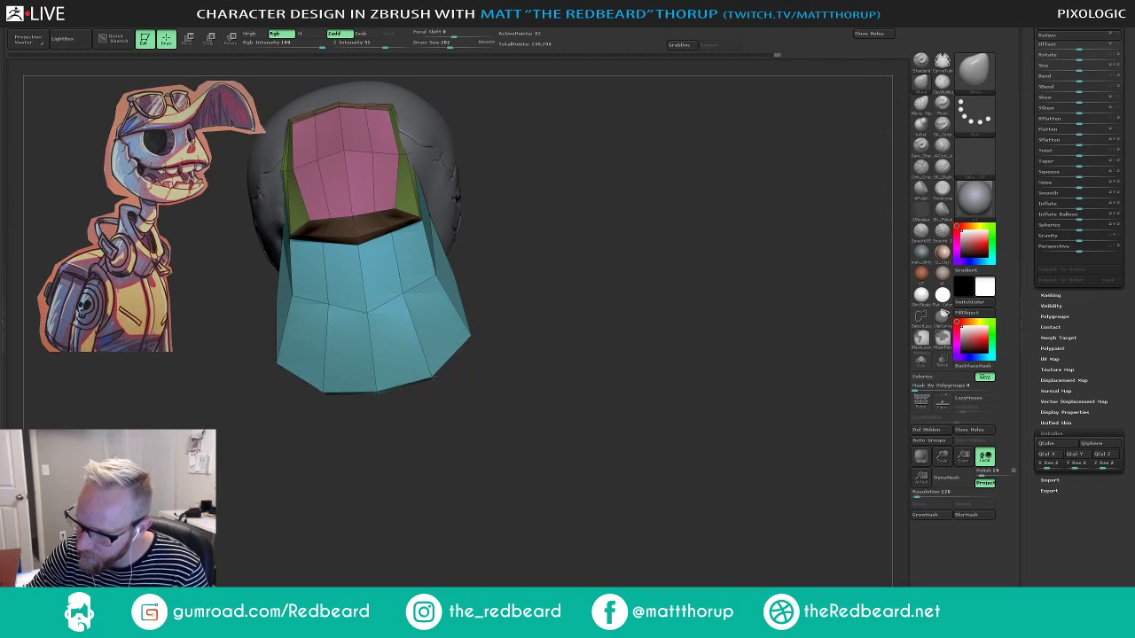
pyautogui.moveTo(557, 289)
pyautogui.mouseDown()
pyautogui.moveTo(540, 211)
pyautogui.moveTo(510, 216)
pyautogui.moveTo(527, 206)
pyautogui.mouseUp()
pyautogui.moveTo(400, 298); pyautogui.dragTo(422, 279)
pyautogui.moveTo(507, 231); pyautogui.dragTo(555, 250)
pyautogui.press('s')
pyautogui.moveTo(438, 325); pyautogui.dragTo(433, 325)
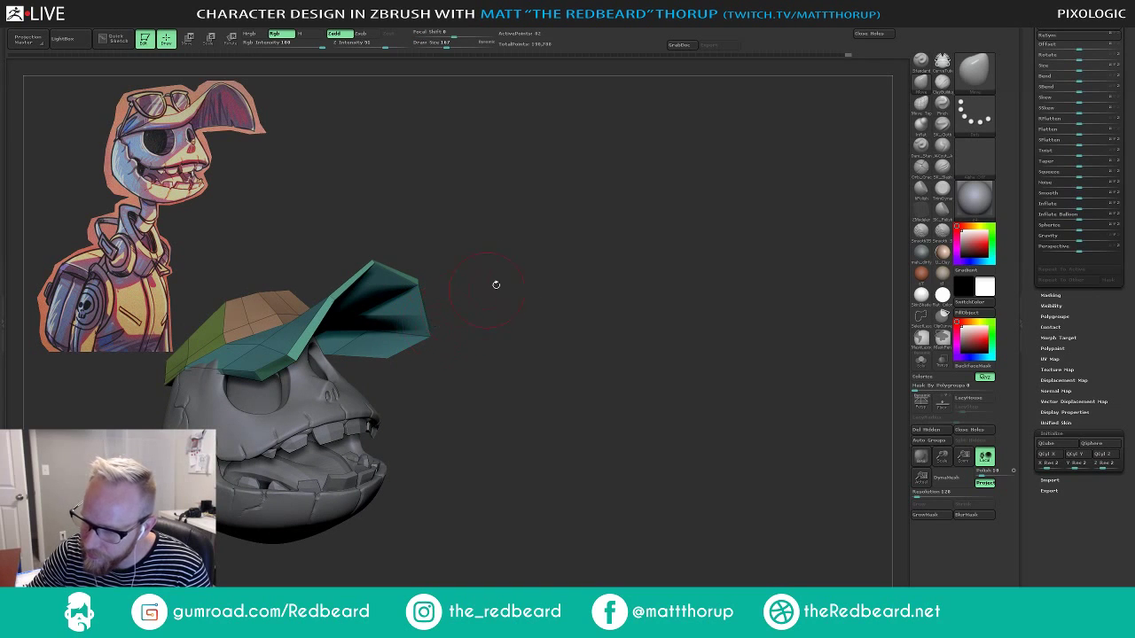
# Refine the brim's outline and curve its seam with the crown using a smaller Move brush.
pyautogui.moveTo(495, 285)
pyautogui.mouseDown()
pyautogui.moveTo(532, 278)
pyautogui.moveTo(521, 257)
pyautogui.moveTo(535, 266)
pyautogui.moveTo(542, 254)
pyautogui.moveTo(552, 330)
pyautogui.mouseUp()
pyautogui.press('s')
pyautogui.moveTo(347, 414); pyautogui.dragTo(344, 414)
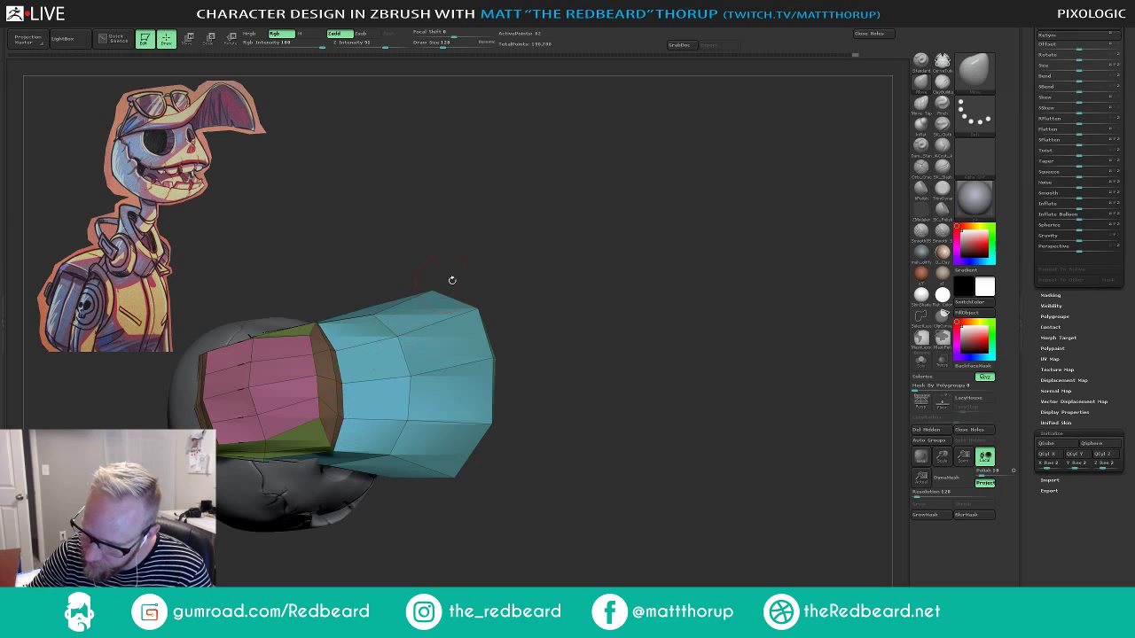
pyautogui.moveTo(452, 280); pyautogui.dragTo(444, 238)
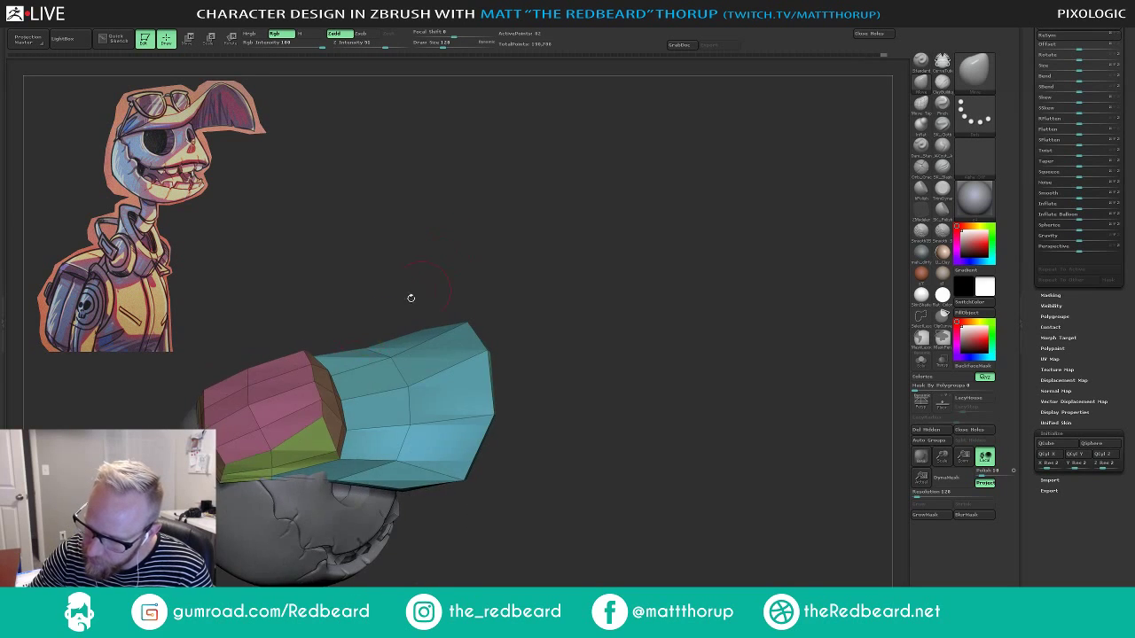
pyautogui.moveTo(404, 308); pyautogui.dragTo(270, 450)
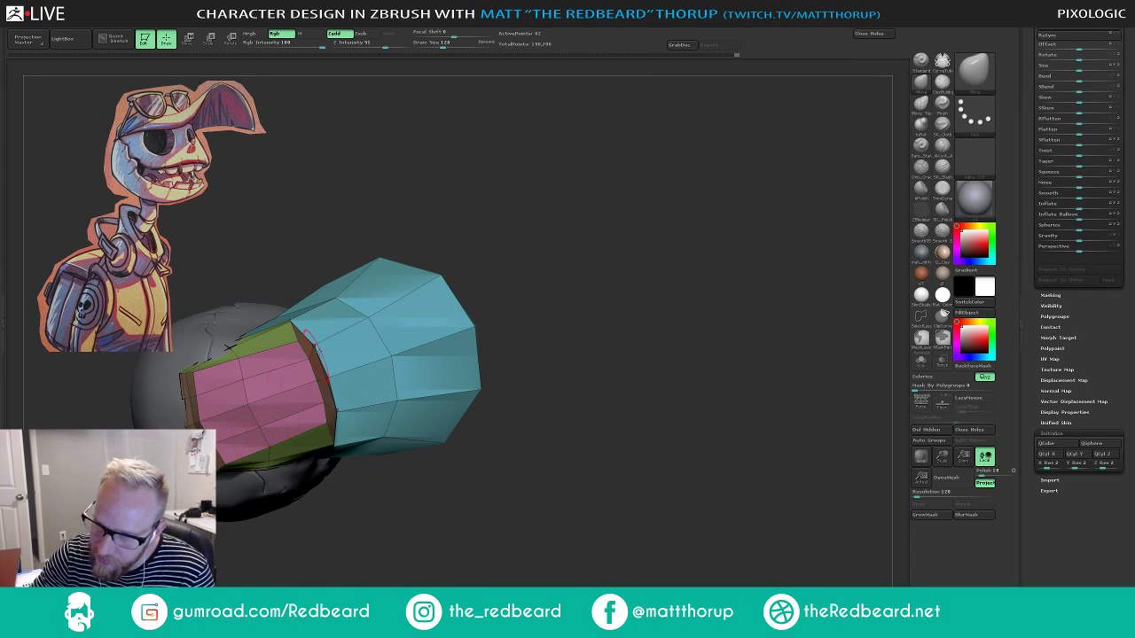
# Round out the upper surface of the crown's rear panel with the Move brush.
pyautogui.moveTo(275, 237); pyautogui.dragTo(350, 264)
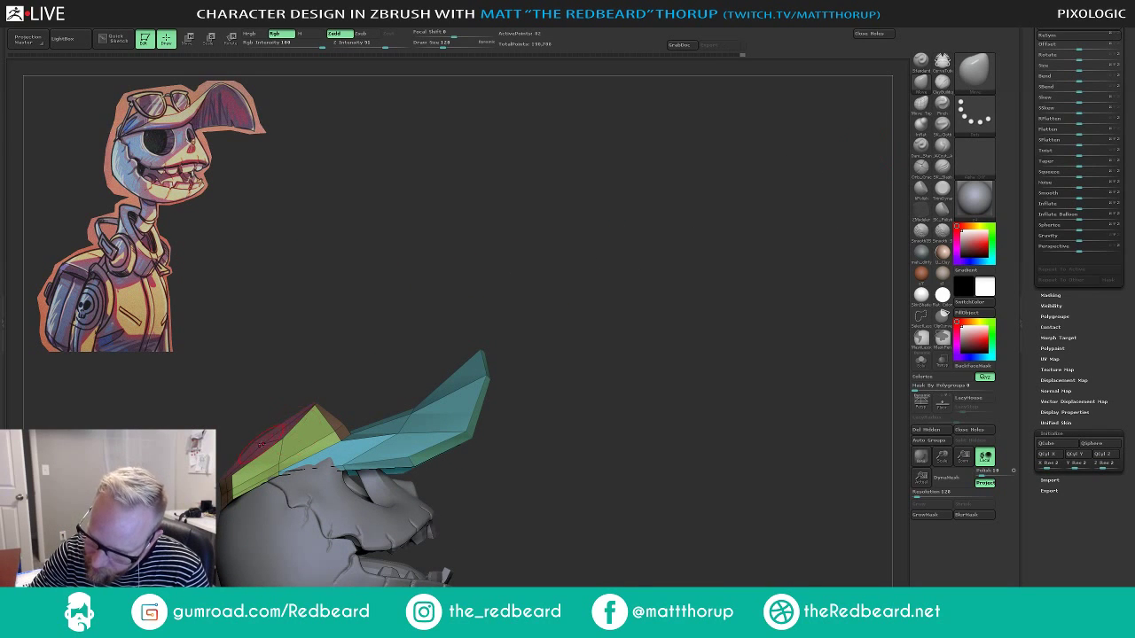
pyautogui.moveTo(294, 387); pyautogui.dragTo(417, 322)
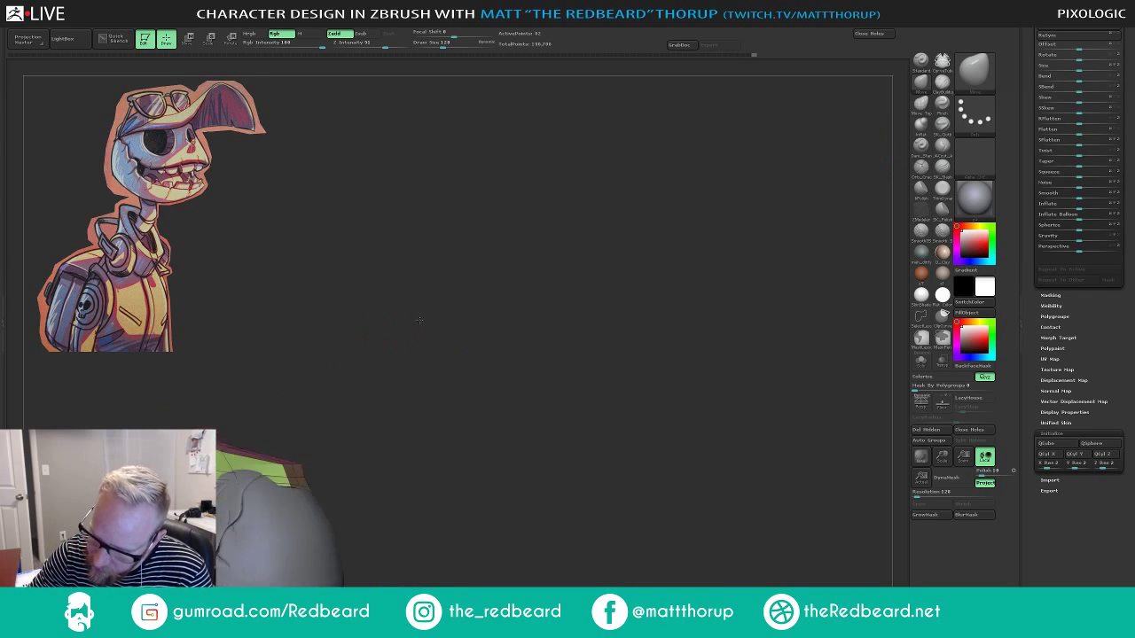
pyautogui.moveTo(247, 431)
pyautogui.mouseDown()
pyautogui.moveTo(252, 450)
pyautogui.moveTo(251, 434)
pyautogui.mouseUp()
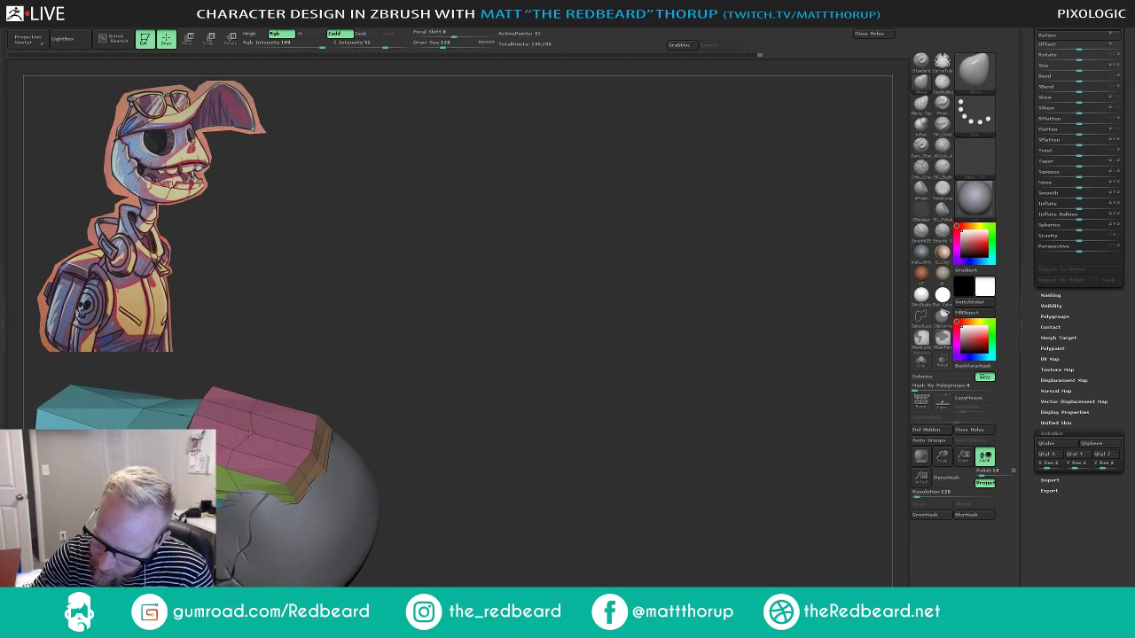
# Insert another edge loop across the cap's crown with ZModeler.
pyautogui.moveTo(277, 388)
pyautogui.mouseDown()
pyautogui.moveTo(272, 398)
pyautogui.moveTo(362, 337)
pyautogui.moveTo(517, 302)
pyautogui.moveTo(565, 264)
pyautogui.moveTo(567, 276)
pyautogui.mouseUp()
pyautogui.click(923, 214)
pyautogui.moveTo(619, 234); pyautogui.dragTo(581, 282)
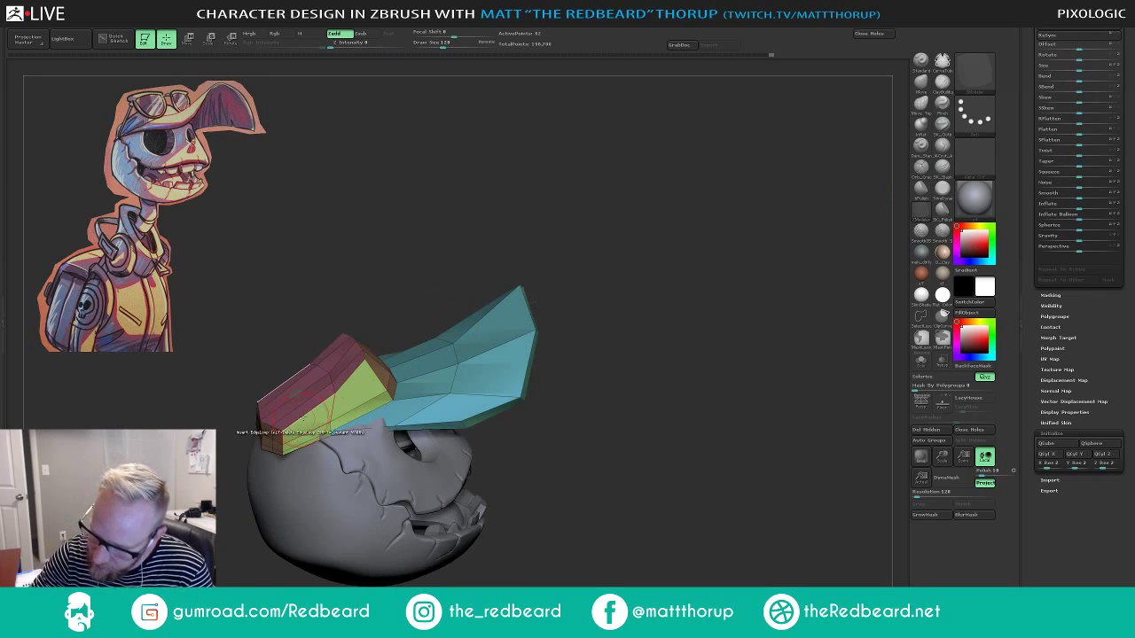
# Round the crown's back edge and rear corners over the skull with the Move brush.
pyautogui.click(922, 83)
pyautogui.moveTo(637, 206); pyautogui.dragTo(584, 287)
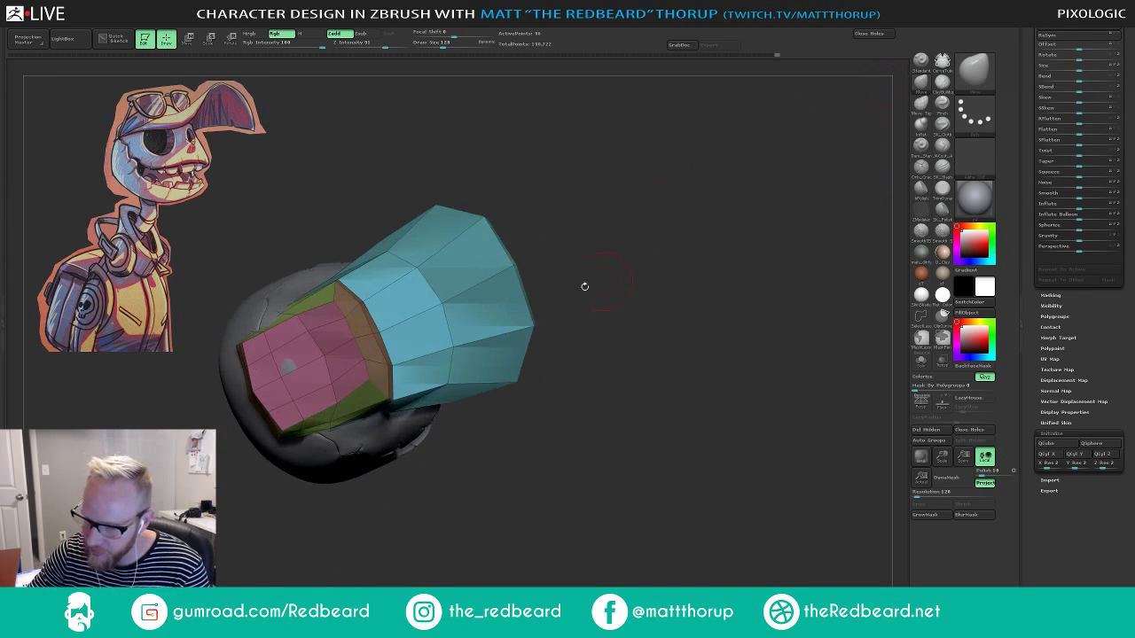
pyautogui.moveTo(337, 533); pyautogui.dragTo(306, 390)
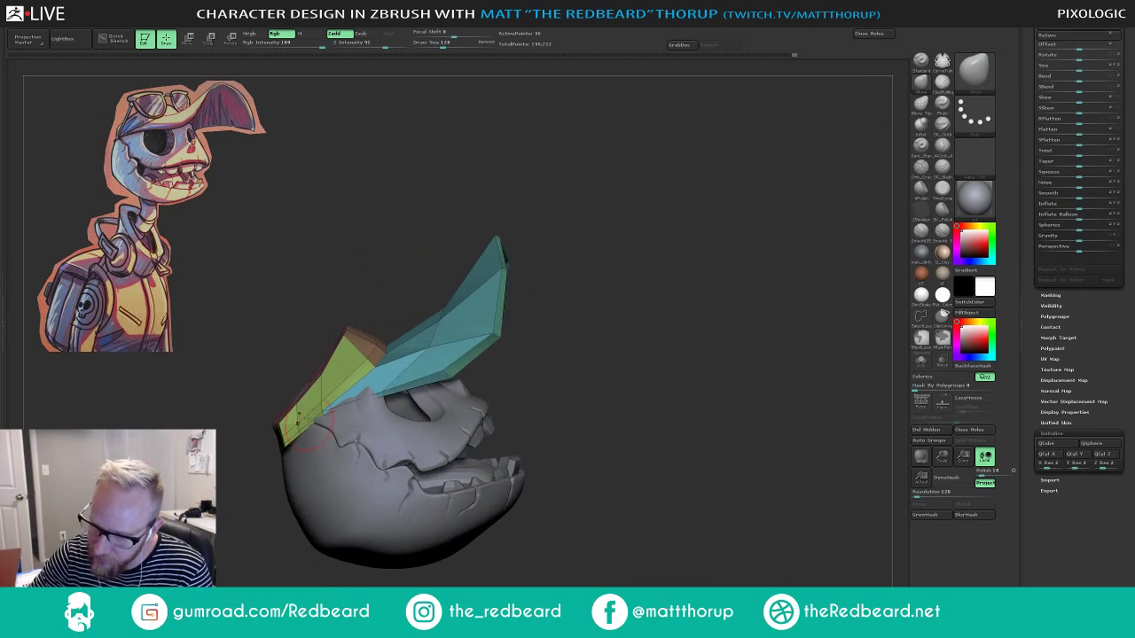
pyautogui.moveTo(391, 232); pyautogui.dragTo(456, 293)
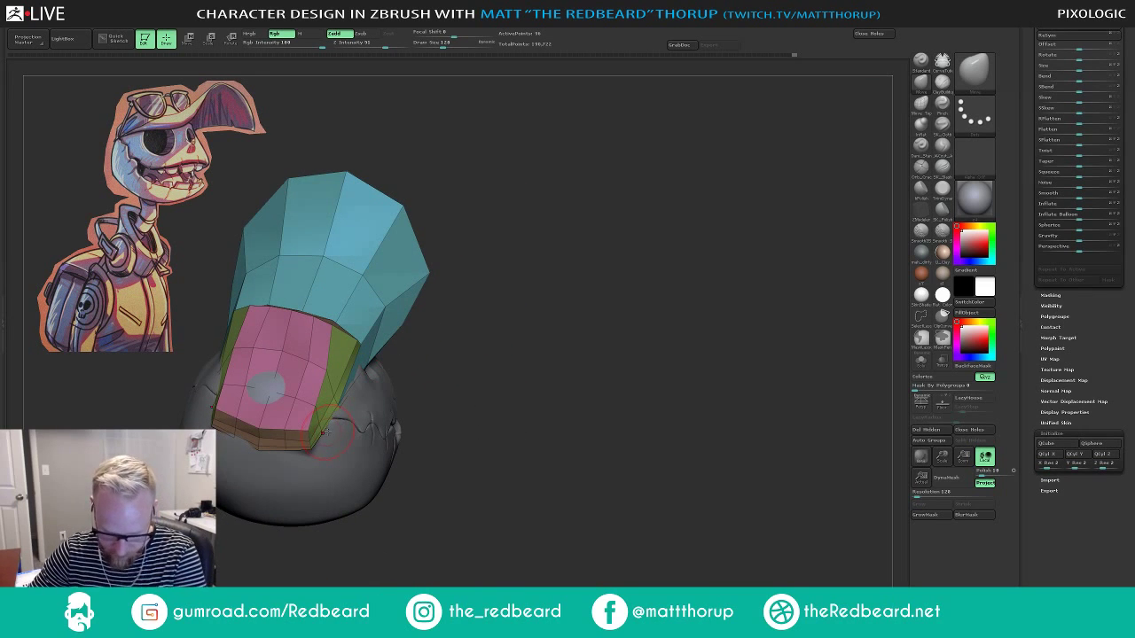
pyautogui.moveTo(464, 342); pyautogui.dragTo(499, 411)
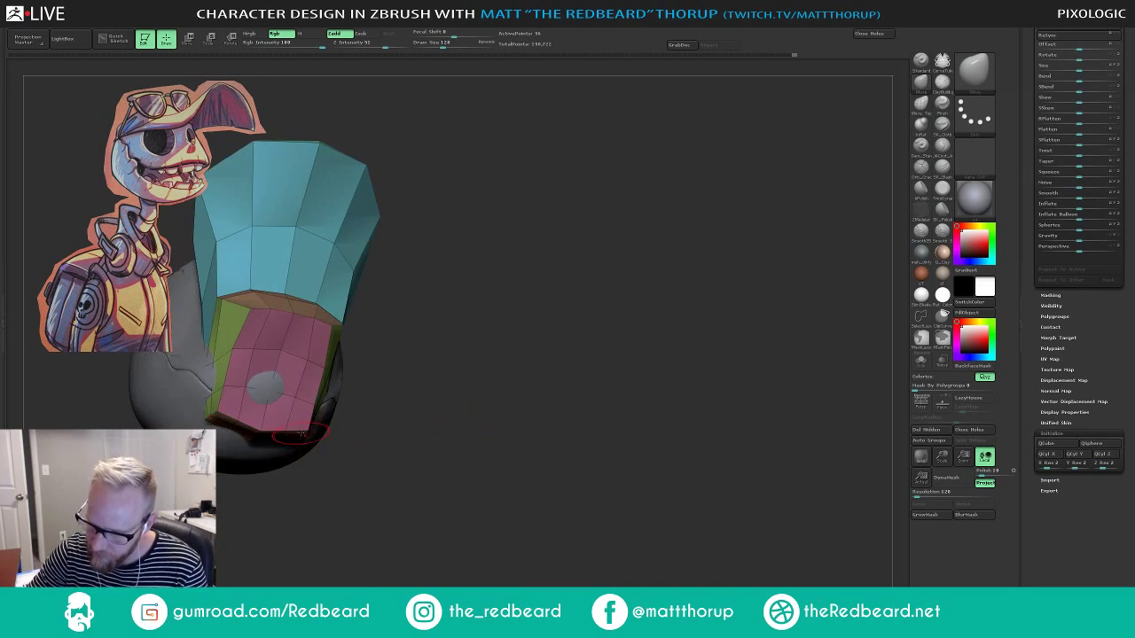
pyautogui.press('s')
pyautogui.moveTo(300, 431); pyautogui.dragTo(305, 422)
pyautogui.moveTo(410, 420)
pyautogui.mouseDown()
pyautogui.moveTo(330, 376)
pyautogui.moveTo(297, 393)
pyautogui.mouseUp()
pyautogui.moveTo(364, 263)
pyautogui.mouseDown()
pyautogui.moveTo(494, 236)
pyautogui.moveTo(427, 308)
pyautogui.moveTo(521, 234)
pyautogui.mouseUp()
pyautogui.moveTo(523, 234)
pyautogui.mouseDown()
pyautogui.moveTo(592, 250)
pyautogui.moveTo(555, 315)
pyautogui.mouseUp()
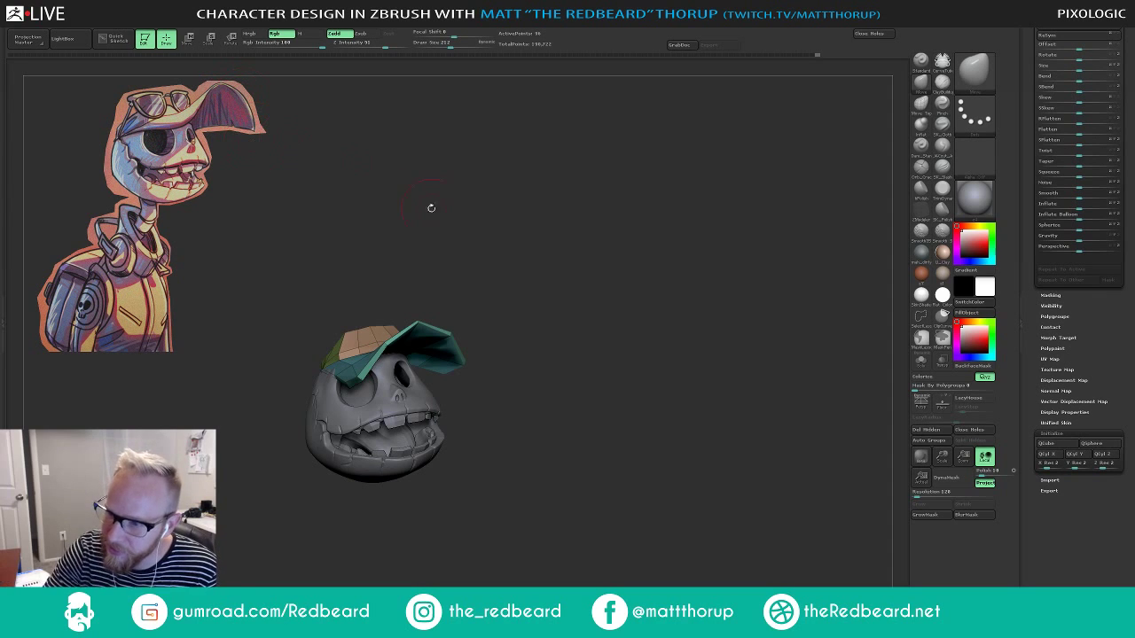
# Try to pull the brim's far front corner outward with the Move brush.
pyautogui.moveTo(486, 318)
pyautogui.mouseDown()
pyautogui.moveTo(540, 335)
pyautogui.moveTo(532, 359)
pyautogui.moveTo(560, 374)
pyautogui.moveTo(557, 385)
pyautogui.mouseUp()
pyautogui.press('s')
pyautogui.click(560, 365)
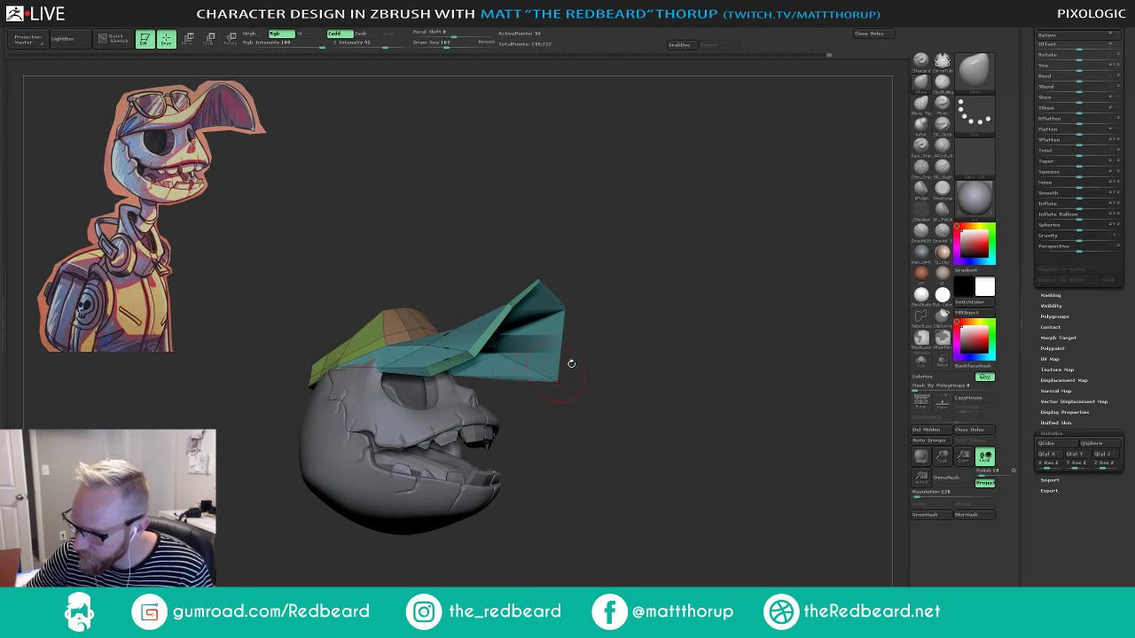
pyautogui.hotkey('ctrl', 'z')
pyautogui.hotkey('ctrl', 'z')
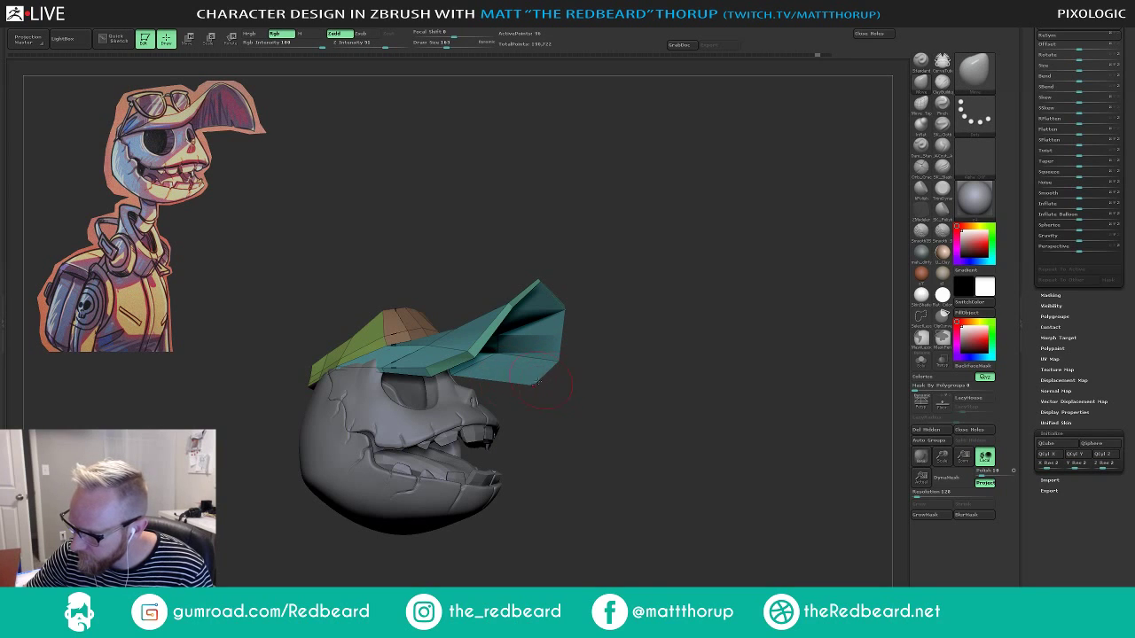
# Reshape the brim's outer side corners and front curve with short Move brush strokes.
pyautogui.moveTo(594, 368); pyautogui.dragTo(568, 371)
pyautogui.moveTo(503, 394)
pyautogui.mouseDown()
pyautogui.moveTo(452, 376)
pyautogui.moveTo(424, 382)
pyautogui.moveTo(383, 424)
pyautogui.mouseUp()
pyautogui.moveTo(581, 352); pyautogui.dragTo(572, 356)
pyautogui.moveTo(541, 399)
pyautogui.mouseDown()
pyautogui.moveTo(680, 281)
pyautogui.moveTo(689, 292)
pyautogui.moveTo(694, 278)
pyautogui.moveTo(747, 261)
pyautogui.mouseUp()
pyautogui.moveTo(601, 282)
pyautogui.mouseDown()
pyautogui.moveTo(621, 250)
pyautogui.moveTo(634, 268)
pyautogui.moveTo(591, 375)
pyautogui.moveTo(572, 380)
pyautogui.moveTo(572, 415)
pyautogui.moveTo(535, 404)
pyautogui.mouseUp()
pyautogui.moveTo(603, 401); pyautogui.dragTo(517, 284)
# Turn on perspective and reshape the crown's rear and sides with a resized Move brush.
pyautogui.press('p')
pyautogui.press('s')
pyautogui.moveTo(274, 156)
pyautogui.mouseDown()
pyautogui.moveTo(287, 158)
pyautogui.moveTo(269, 176)
pyautogui.mouseUp()
pyautogui.press('s')
pyautogui.moveTo(368, 107)
pyautogui.mouseDown()
pyautogui.moveTo(491, 129)
pyautogui.moveTo(385, 239)
pyautogui.moveTo(377, 229)
pyautogui.mouseUp()
pyautogui.press('s')
pyautogui.moveTo(248, 169); pyautogui.dragTo(278, 182)
pyautogui.press('s')
pyautogui.moveTo(311, 183); pyautogui.dragTo(313, 180)
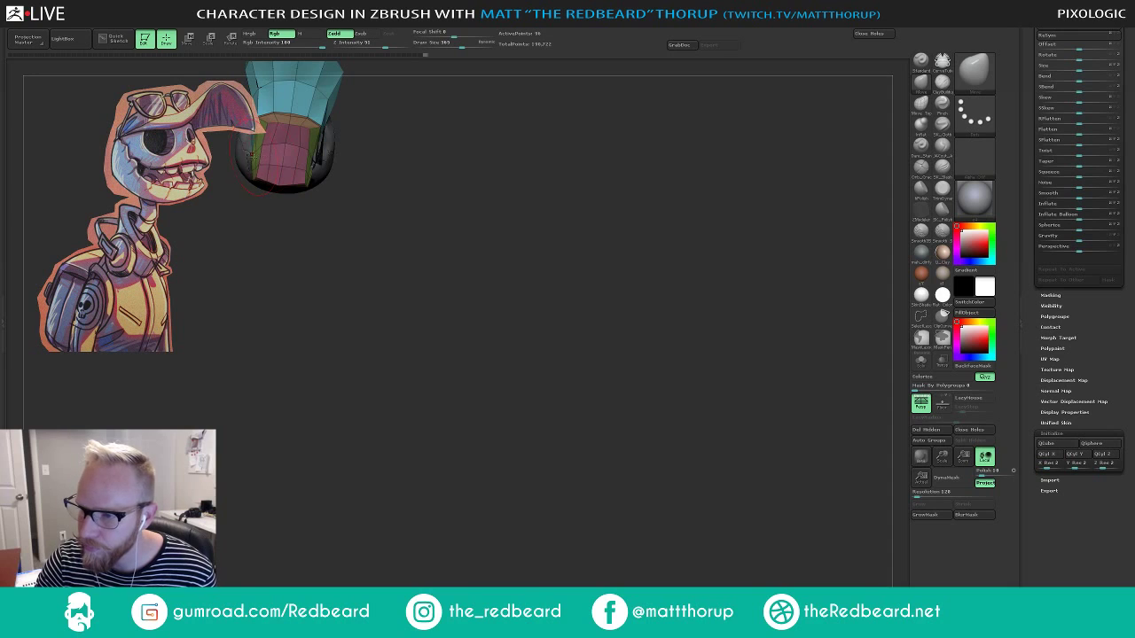
# Fit the crown's lower side and back edges around the skull with a smaller Move brush.
pyautogui.moveTo(390, 207); pyautogui.dragTo(377, 170)
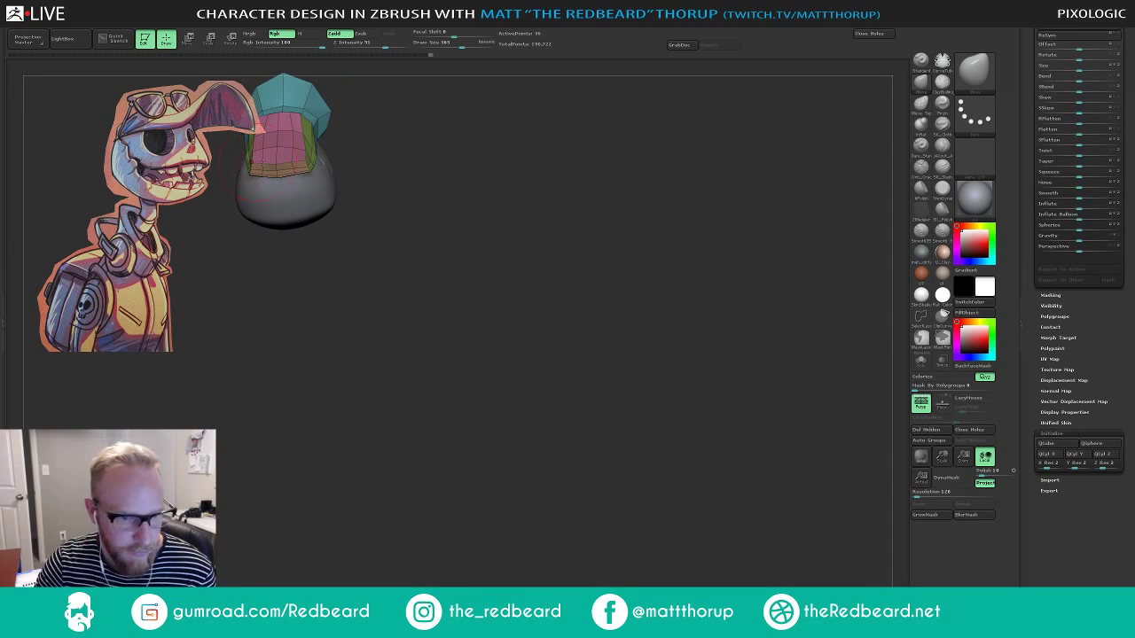
pyautogui.moveTo(484, 181); pyautogui.dragTo(531, 252)
pyautogui.moveTo(531, 252)
pyautogui.mouseDown()
pyautogui.moveTo(497, 252)
pyautogui.moveTo(513, 265)
pyautogui.mouseUp()
pyautogui.moveTo(485, 264); pyautogui.dragTo(452, 267)
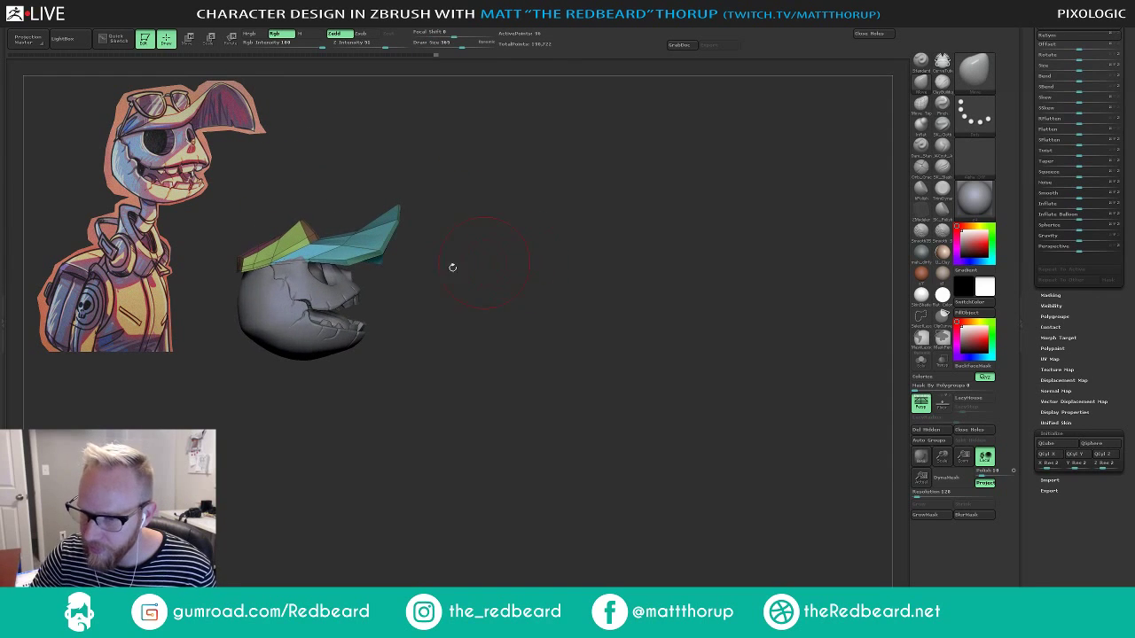
pyautogui.press('s')
pyautogui.moveTo(257, 271)
pyautogui.mouseDown()
pyautogui.moveTo(238, 266)
pyautogui.moveTo(257, 279)
pyautogui.moveTo(323, 264)
pyautogui.mouseUp()
pyautogui.press('s')
pyautogui.press('s')
pyautogui.moveTo(229, 271); pyautogui.dragTo(228, 271)
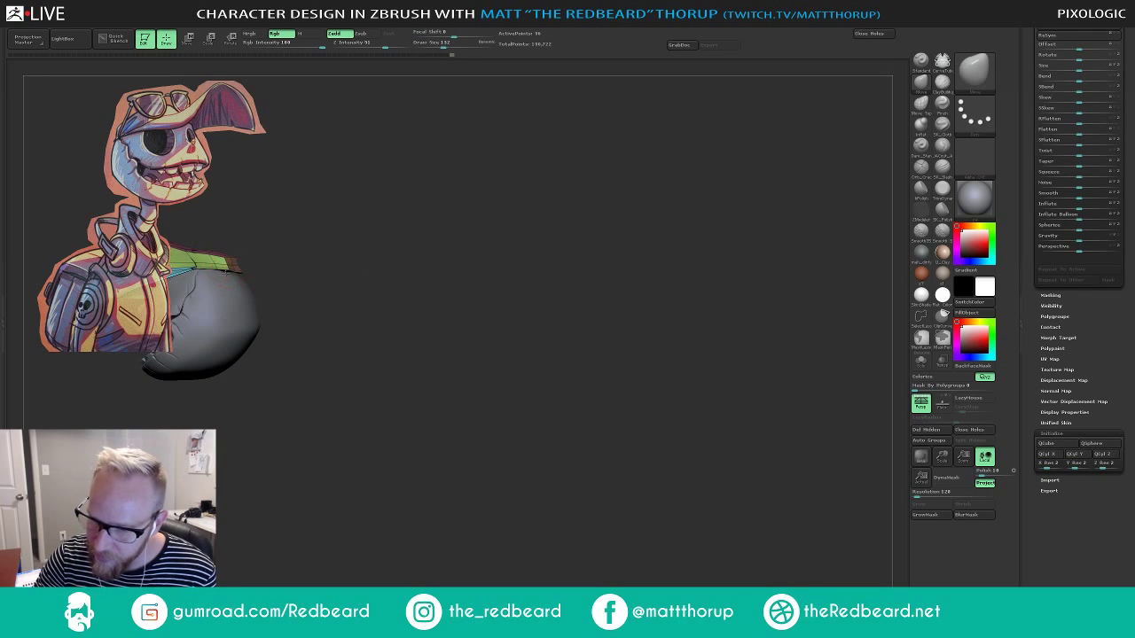
pyautogui.moveTo(288, 244)
pyautogui.mouseDown()
pyautogui.moveTo(220, 264)
pyautogui.moveTo(241, 253)
pyautogui.moveTo(244, 264)
pyautogui.mouseUp()
pyautogui.press('s')
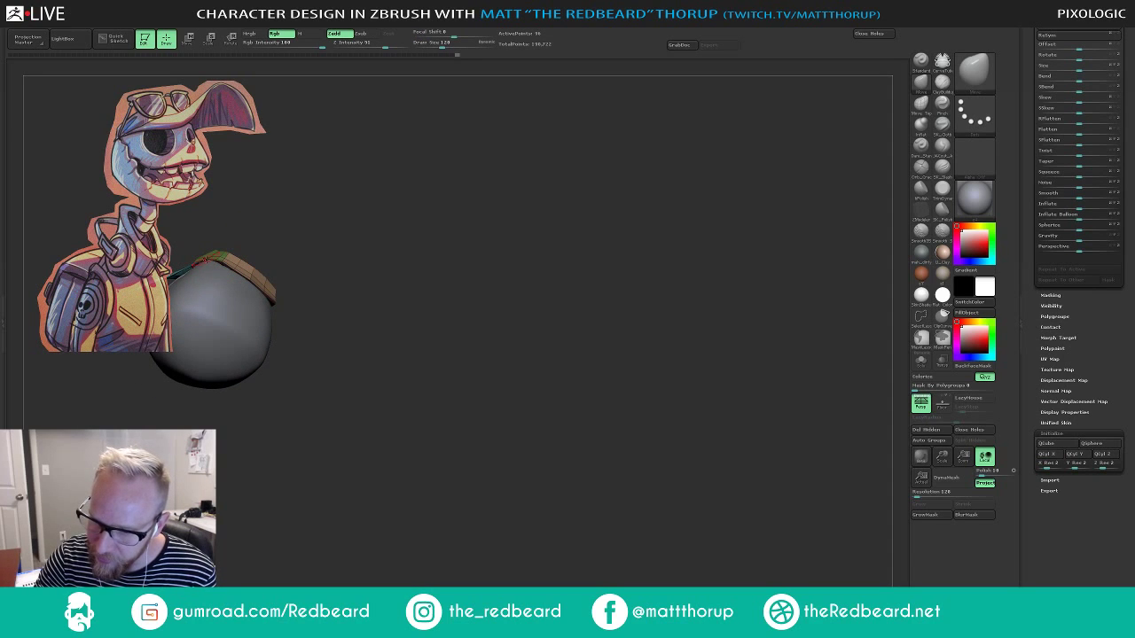
# Pull the brim's side edge inward and up with a larger Move brush.
pyautogui.moveTo(303, 244)
pyautogui.mouseDown()
pyautogui.moveTo(318, 307)
pyautogui.moveTo(262, 296)
pyautogui.moveTo(369, 256)
pyautogui.moveTo(362, 207)
pyautogui.moveTo(391, 256)
pyautogui.moveTo(398, 336)
pyautogui.mouseUp()
pyautogui.press('s')
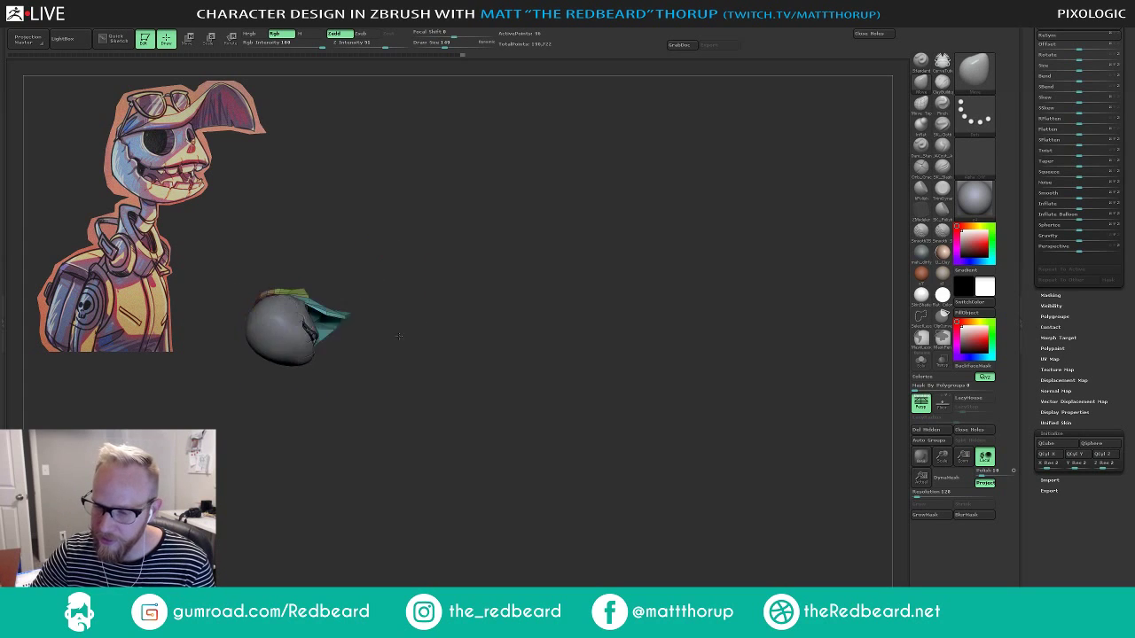
pyautogui.moveTo(398, 336); pyautogui.dragTo(396, 416, button='right')
pyautogui.moveTo(385, 409); pyautogui.dragTo(409, 413)
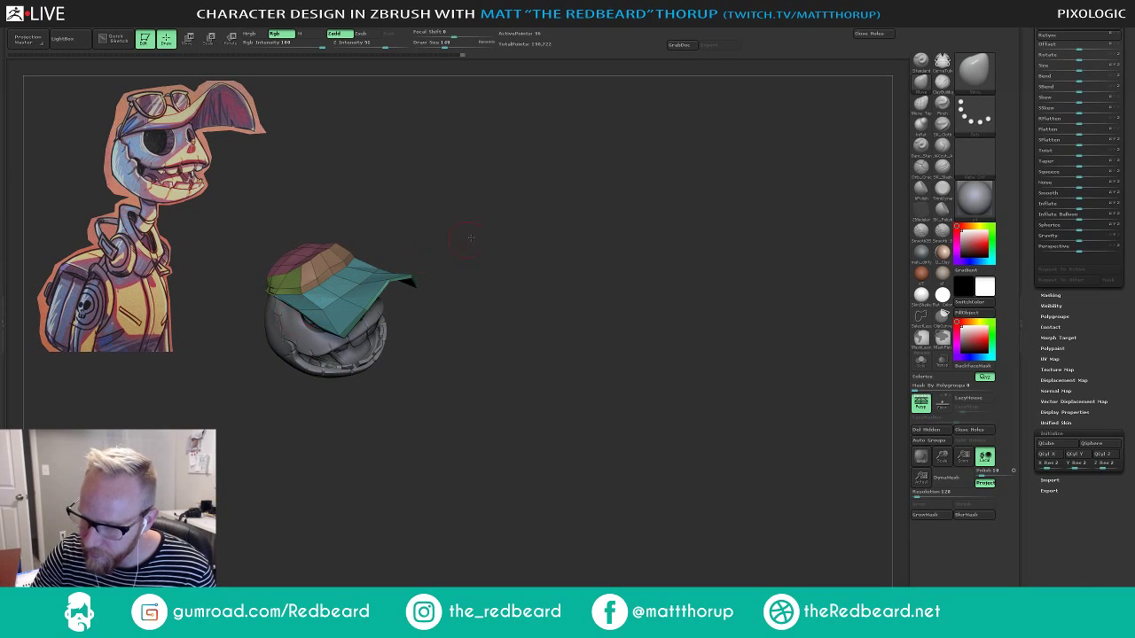
pyautogui.moveTo(471, 237); pyautogui.dragTo(438, 230)
pyautogui.press(']')
pyautogui.press(']')
pyautogui.press(']')
pyautogui.moveTo(384, 320); pyautogui.dragTo(367, 310)
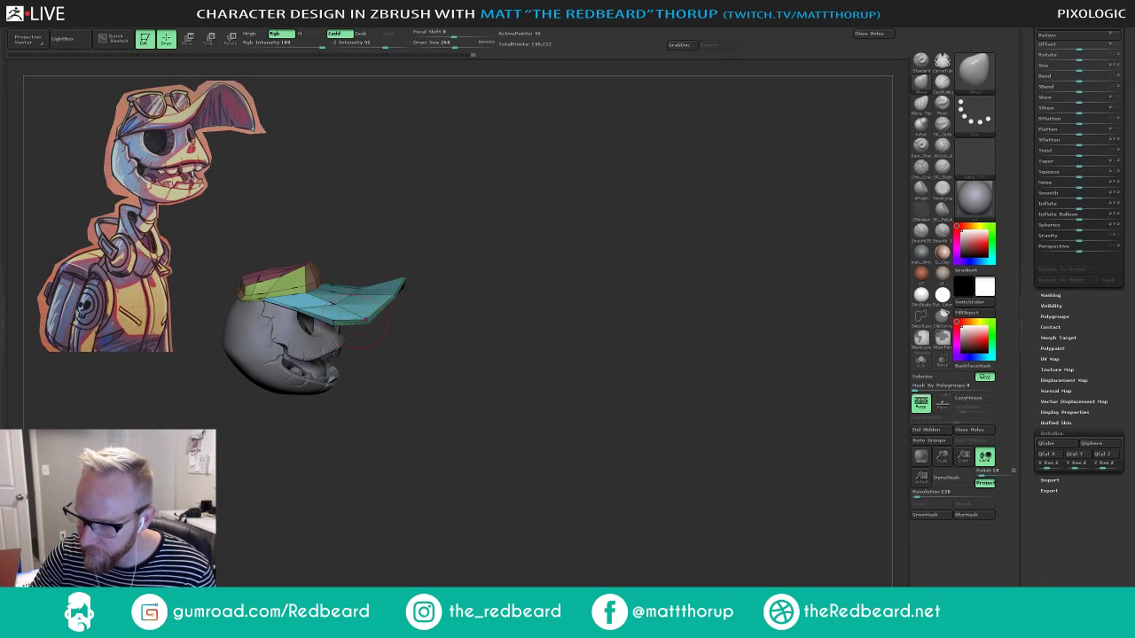
# Pull the crown's lower side edge down onto the skull with a progressively smaller Move brush.
pyautogui.moveTo(497, 245)
pyautogui.mouseDown()
pyautogui.moveTo(446, 236)
pyautogui.moveTo(485, 250)
pyautogui.moveTo(496, 269)
pyautogui.moveTo(435, 242)
pyautogui.moveTo(415, 270)
pyautogui.mouseUp()
pyautogui.press('[')
pyautogui.moveTo(266, 291); pyautogui.dragTo(270, 303)
pyautogui.moveTo(425, 266); pyautogui.dragTo(429, 234)
pyautogui.press('[')
pyautogui.moveTo(262, 294); pyautogui.dragTo(268, 303)
pyautogui.moveTo(399, 240); pyautogui.dragTo(406, 277)
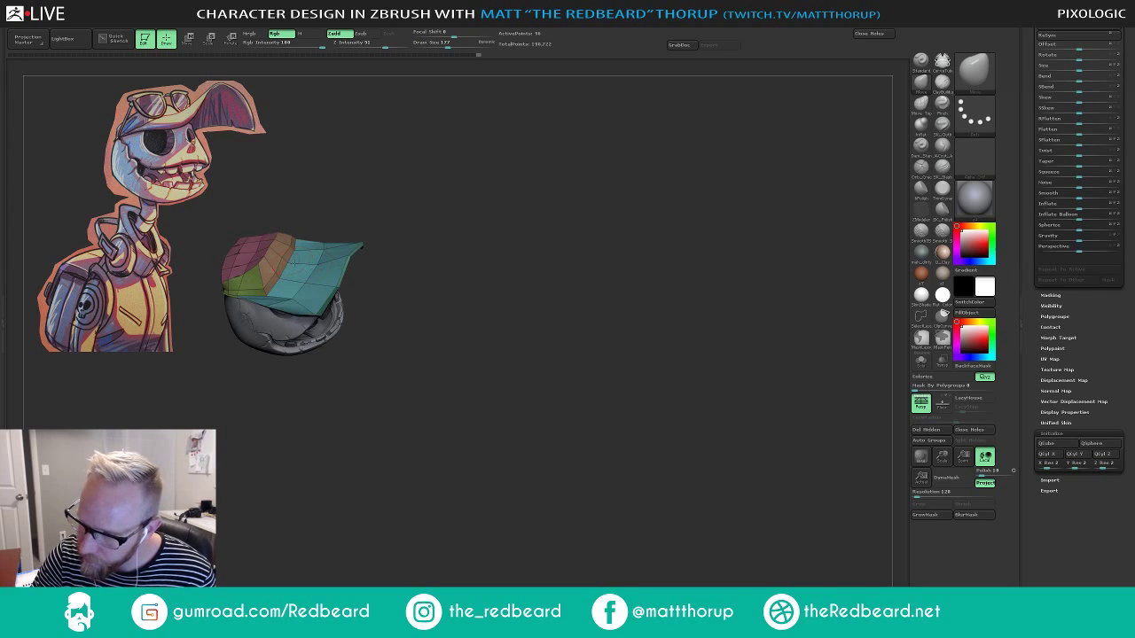
# Nudge the crown's front side vertices near the brim seam into a rounder shape with the Move brush.
pyautogui.moveTo(294, 263); pyautogui.dragTo(292, 266)
pyautogui.moveTo(326, 227); pyautogui.dragTo(307, 200)
pyautogui.moveTo(296, 249); pyautogui.dragTo(298, 252)
pyautogui.moveTo(352, 200); pyautogui.dragTo(316, 235)
pyautogui.moveTo(396, 175); pyautogui.dragTo(396, 195)
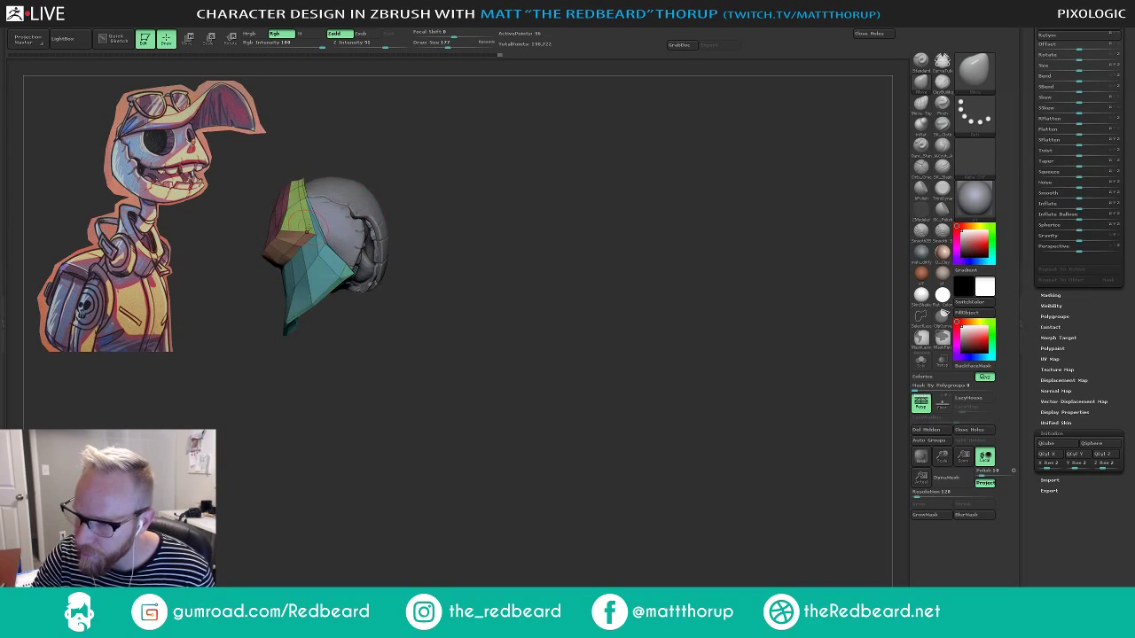
pyautogui.moveTo(307, 232); pyautogui.dragTo(313, 233)
pyautogui.moveTo(399, 196)
pyautogui.mouseDown()
pyautogui.moveTo(444, 172)
pyautogui.moveTo(517, 174)
pyautogui.moveTo(494, 176)
pyautogui.moveTo(496, 208)
pyautogui.moveTo(462, 280)
pyautogui.moveTo(455, 206)
pyautogui.moveTo(474, 221)
pyautogui.moveTo(416, 165)
pyautogui.mouseUp()
# Pull the crown's lower rear side edge toward the back of the skull with the Move brush.
pyautogui.press('s')
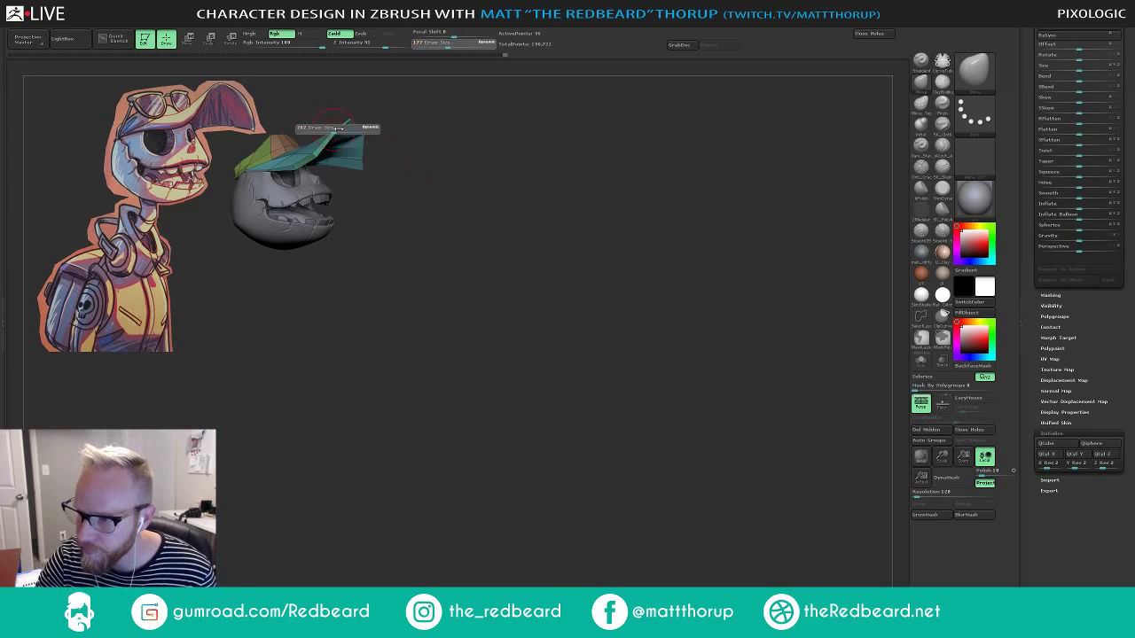
pyautogui.moveTo(337, 129)
pyautogui.mouseDown()
pyautogui.moveTo(354, 130)
pyautogui.moveTo(361, 149)
pyautogui.mouseUp()
pyautogui.press('s')
pyautogui.moveTo(361, 145)
pyautogui.mouseDown()
pyautogui.moveTo(337, 164)
pyautogui.moveTo(443, 165)
pyautogui.moveTo(430, 192)
pyautogui.mouseUp()
pyautogui.moveTo(373, 165); pyautogui.dragTo(383, 165)
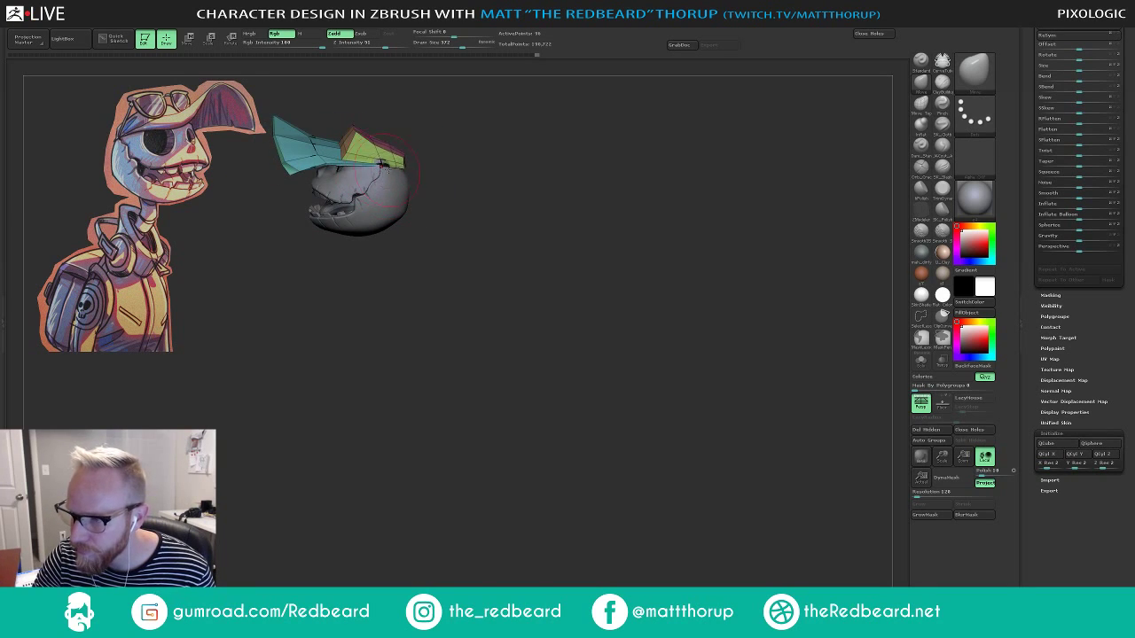
pyautogui.moveTo(442, 188)
pyautogui.mouseDown()
pyautogui.moveTo(379, 181)
pyautogui.moveTo(366, 169)
pyautogui.moveTo(378, 166)
pyautogui.mouseUp()
# Pull the crown's rear side slightly upward with a larger Move brush.
pyautogui.press('s')
pyautogui.press('s')
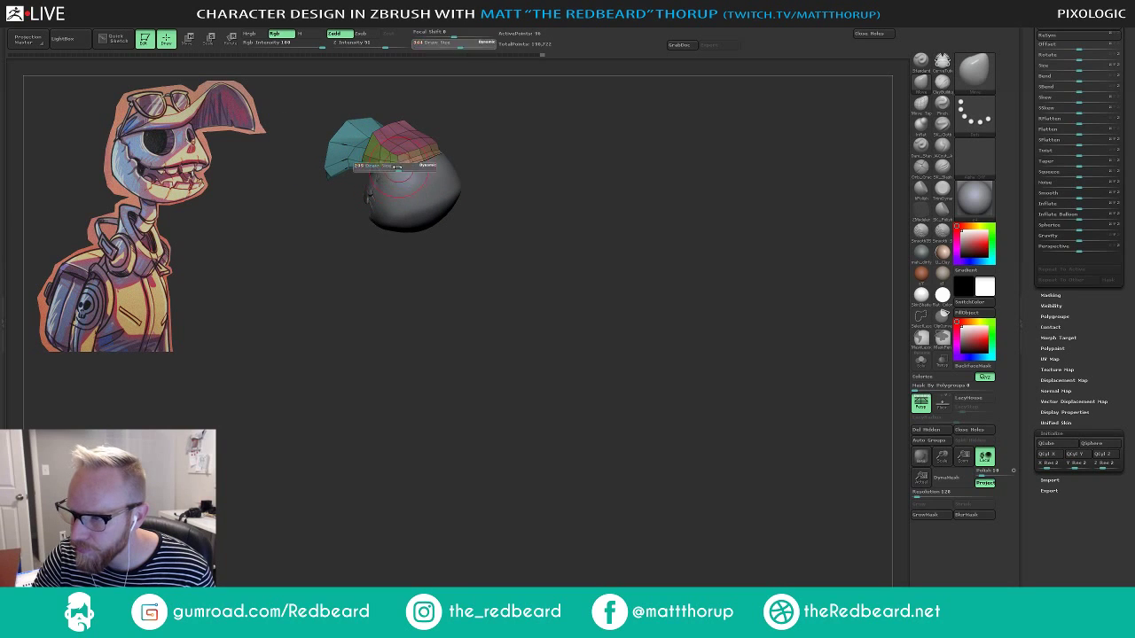
pyautogui.click(393, 168)
pyautogui.moveTo(498, 130); pyautogui.dragTo(487, 131)
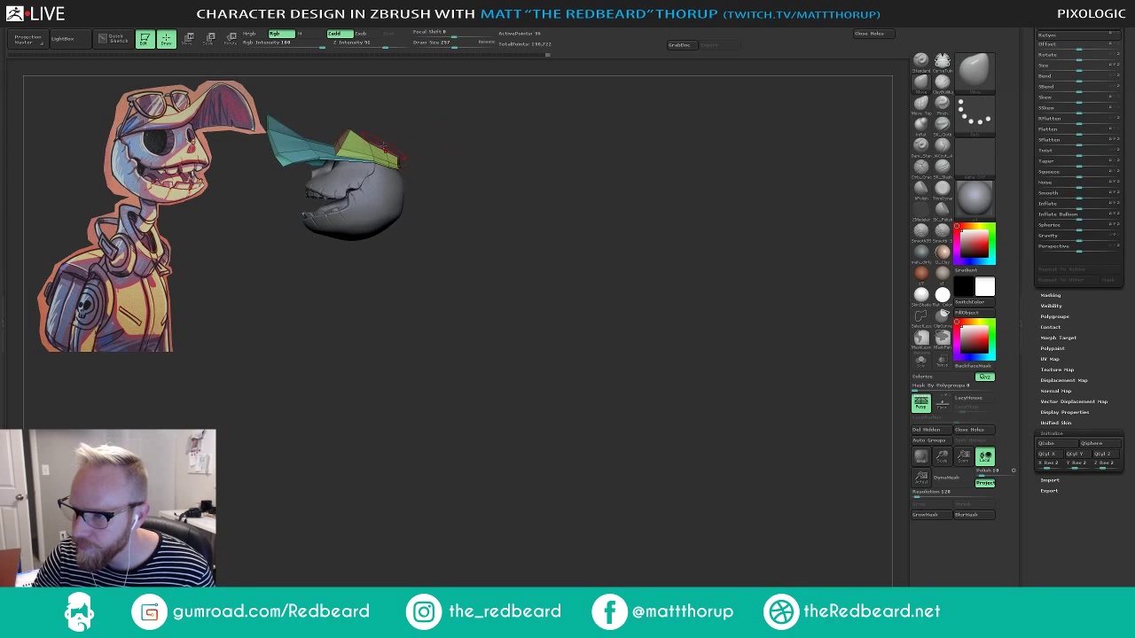
pyautogui.moveTo(381, 152); pyautogui.dragTo(380, 149)
pyautogui.moveTo(450, 142); pyautogui.dragTo(392, 153)
pyautogui.moveTo(492, 143)
pyautogui.mouseDown()
pyautogui.moveTo(471, 162)
pyautogui.moveTo(452, 133)
pyautogui.moveTo(454, 147)
pyautogui.mouseUp()
pyautogui.press('s')
pyautogui.click(413, 166)
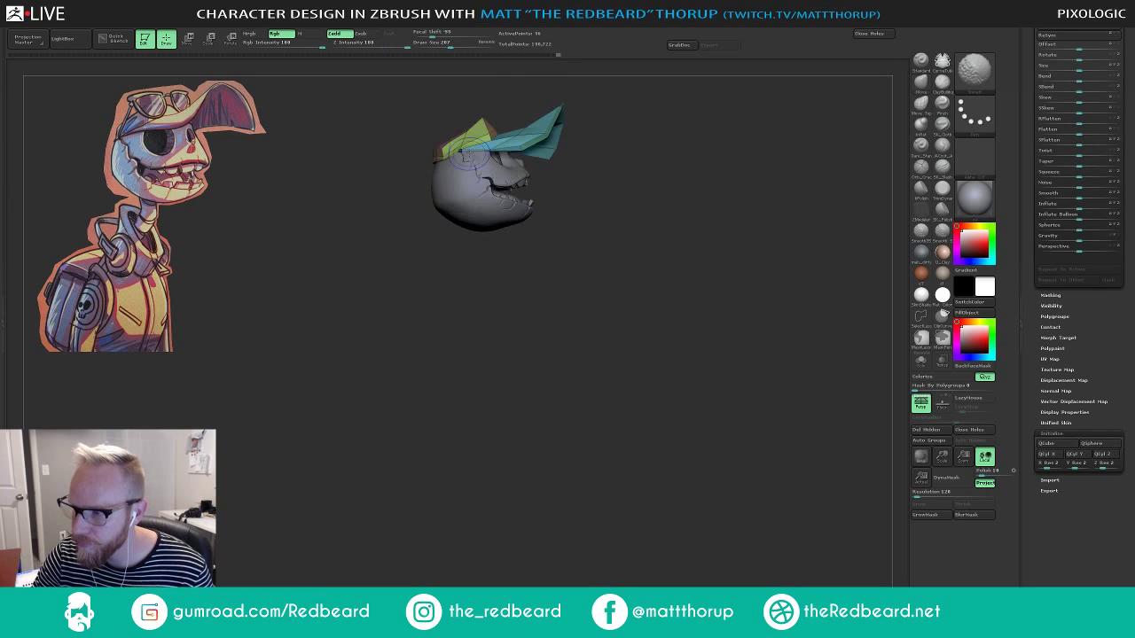
pyautogui.keyDown('alt'); pyautogui.moveTo(612, 160); pyautogui.dragTo(553, 144); pyautogui.keyUp('alt')
pyautogui.keyDown('ctrl'); pyautogui.click(558, 143); pyautogui.keyUp('ctrl')
pyautogui.keyDown('alt'); pyautogui.moveTo(553, 143); pyautogui.dragTo(520, 303); pyautogui.keyUp('alt')
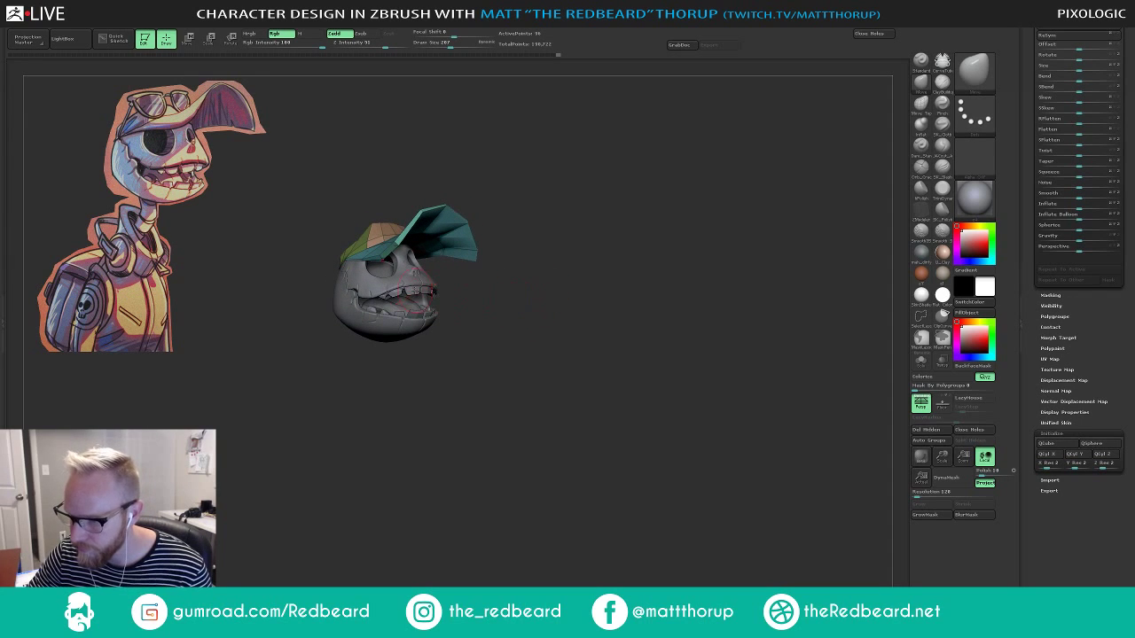
pyautogui.keyDown('alt'); pyautogui.click(412, 296); pyautogui.keyUp('alt')
pyautogui.moveTo(453, 294); pyautogui.dragTo(480, 296)
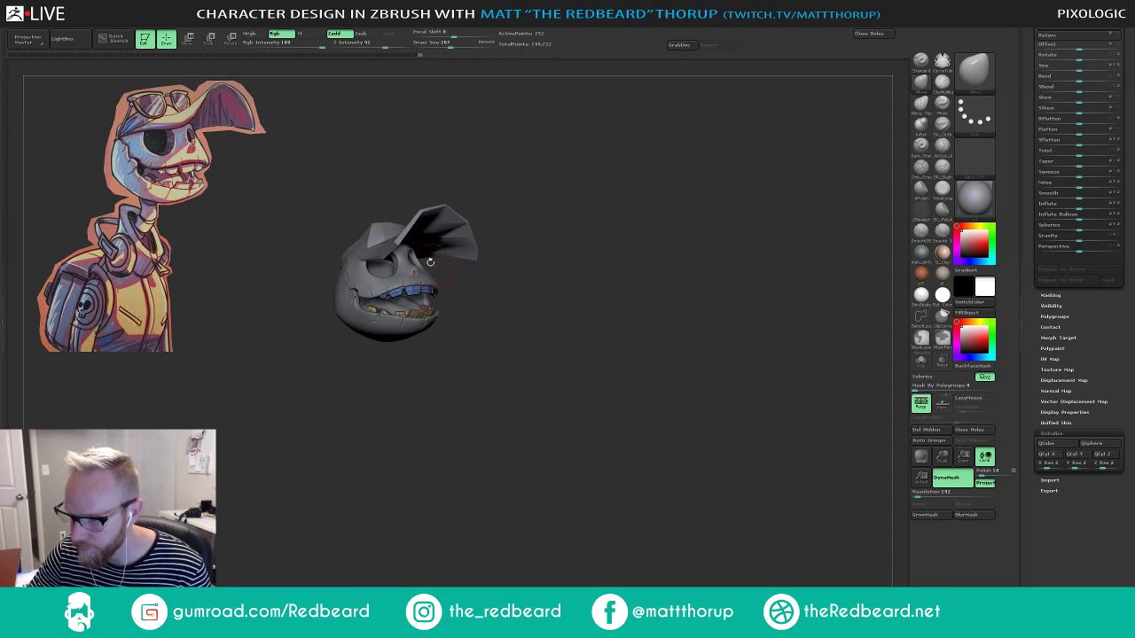
pyautogui.keyDown('alt'); pyautogui.click(430, 263); pyautogui.keyUp('alt')
# Shape the crown's lower side edge around the skull with a resized Move brush.
pyautogui.moveTo(480, 190); pyautogui.dragTo(513, 251)
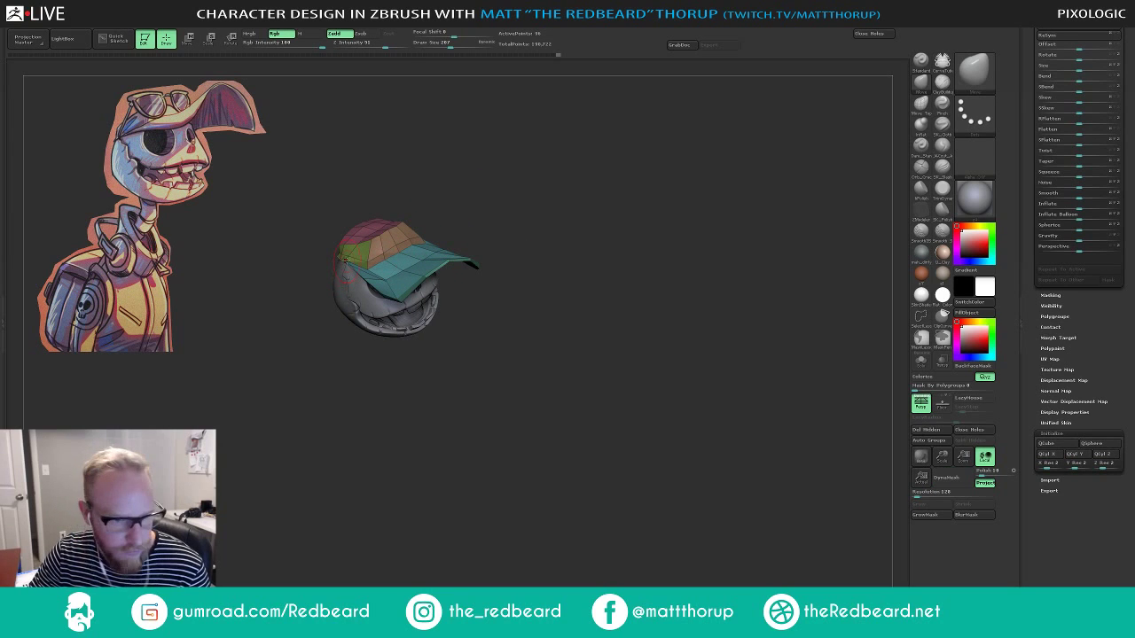
pyautogui.moveTo(498, 207)
pyautogui.mouseDown()
pyautogui.moveTo(524, 209)
pyautogui.moveTo(505, 221)
pyautogui.moveTo(518, 232)
pyautogui.moveTo(509, 276)
pyautogui.moveTo(471, 305)
pyautogui.mouseUp()
pyautogui.press('s')
pyautogui.moveTo(325, 283)
pyautogui.mouseDown()
pyautogui.moveTo(295, 284)
pyautogui.moveTo(339, 281)
pyautogui.mouseUp()
pyautogui.press('s')
pyautogui.moveTo(360, 277)
pyautogui.mouseDown()
pyautogui.moveTo(351, 274)
pyautogui.moveTo(404, 275)
pyautogui.mouseUp()
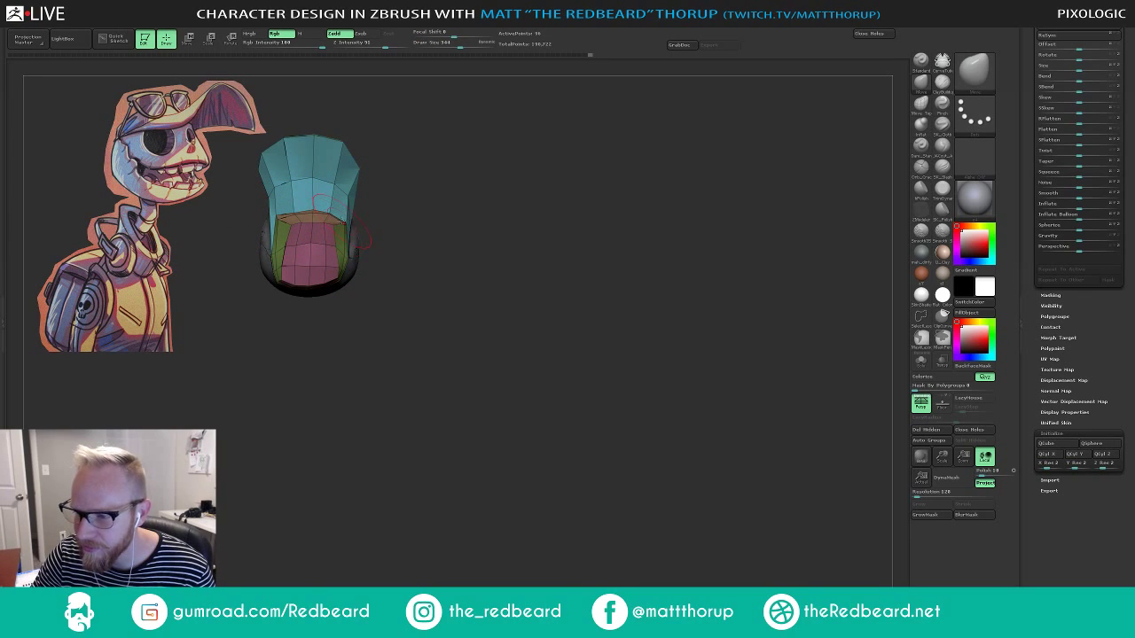
# Round the crown's side and rear outline as seen from above with a much smaller Move brush.
pyautogui.moveTo(490, 194)
pyautogui.mouseDown()
pyautogui.moveTo(491, 183)
pyautogui.moveTo(507, 191)
pyautogui.moveTo(494, 253)
pyautogui.moveTo(494, 198)
pyautogui.moveTo(475, 205)
pyautogui.moveTo(528, 221)
pyautogui.moveTo(506, 259)
pyautogui.moveTo(540, 151)
pyautogui.moveTo(542, 167)
pyautogui.moveTo(520, 169)
pyautogui.moveTo(608, 218)
pyautogui.moveTo(544, 233)
pyautogui.moveTo(565, 269)
pyautogui.moveTo(347, 241)
pyautogui.moveTo(336, 214)
pyautogui.mouseUp()
pyautogui.press('[')
pyautogui.press('[')
pyautogui.press('[')
pyautogui.press('[')
pyautogui.press('[')
pyautogui.press('[')
pyautogui.press('[')
pyautogui.moveTo(293, 290); pyautogui.dragTo(278, 221)
pyautogui.press('s')
pyautogui.moveTo(285, 221); pyautogui.dragTo(283, 228)
pyautogui.moveTo(279, 169); pyautogui.dragTo(279, 173)
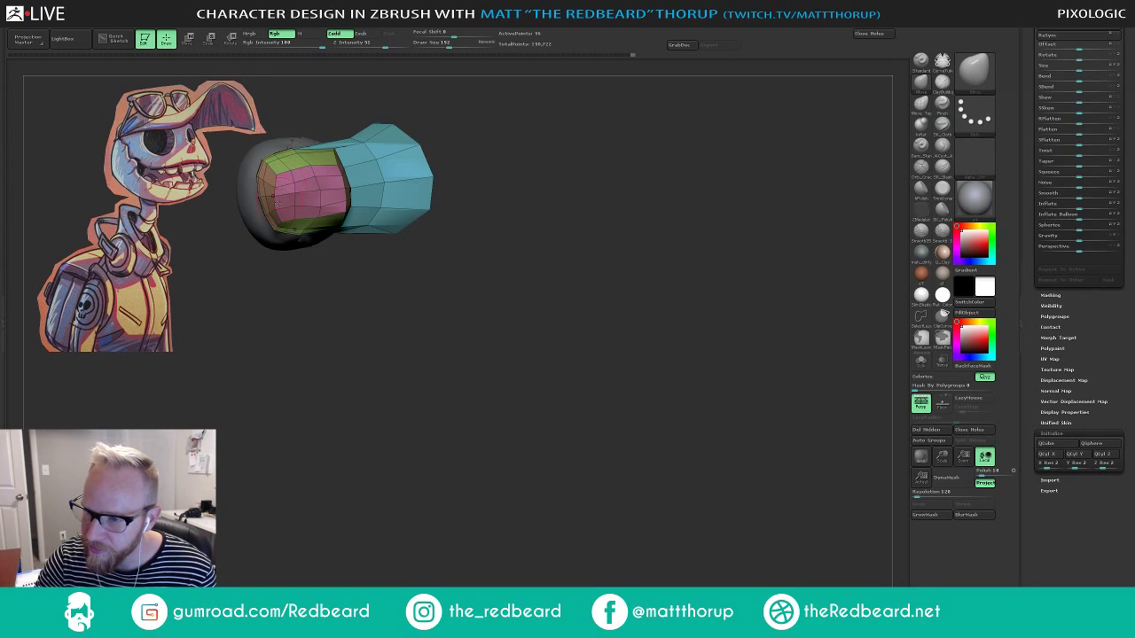
pyautogui.moveTo(299, 268); pyautogui.dragTo(283, 193)
pyautogui.moveTo(282, 199); pyautogui.dragTo(248, 269)
pyautogui.keyDown('alt'); pyautogui.moveTo(479, 222); pyautogui.dragTo(484, 193); pyautogui.keyUp('alt')
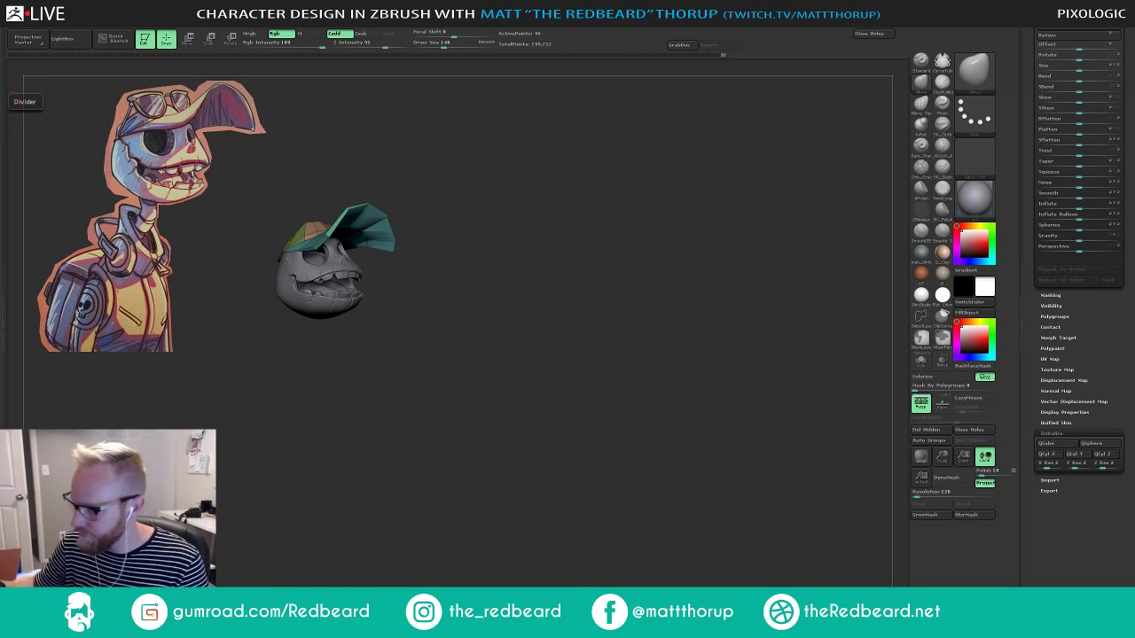
# Pull the crown's front side vertices near the brim seam outward with a larger Move brush.
pyautogui.moveTo(578, 249); pyautogui.dragTo(530, 373)
pyautogui.press('s')
pyautogui.moveTo(291, 235); pyautogui.dragTo(296, 235)
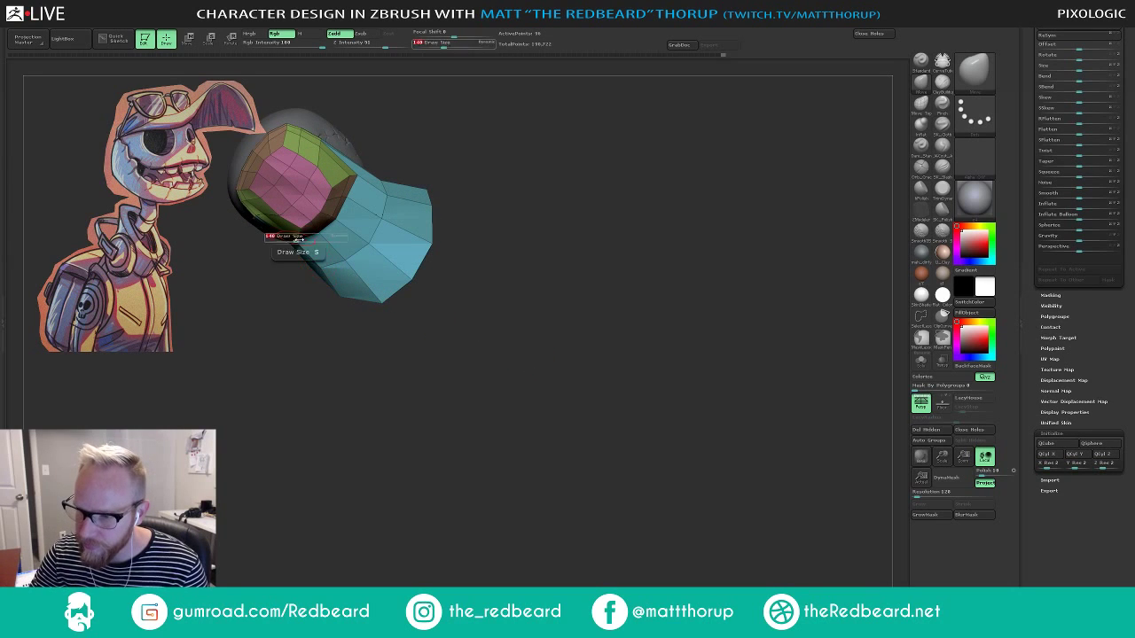
pyautogui.moveTo(465, 162); pyautogui.dragTo(362, 178)
pyautogui.press('s')
pyautogui.moveTo(289, 231); pyautogui.dragTo(292, 231)
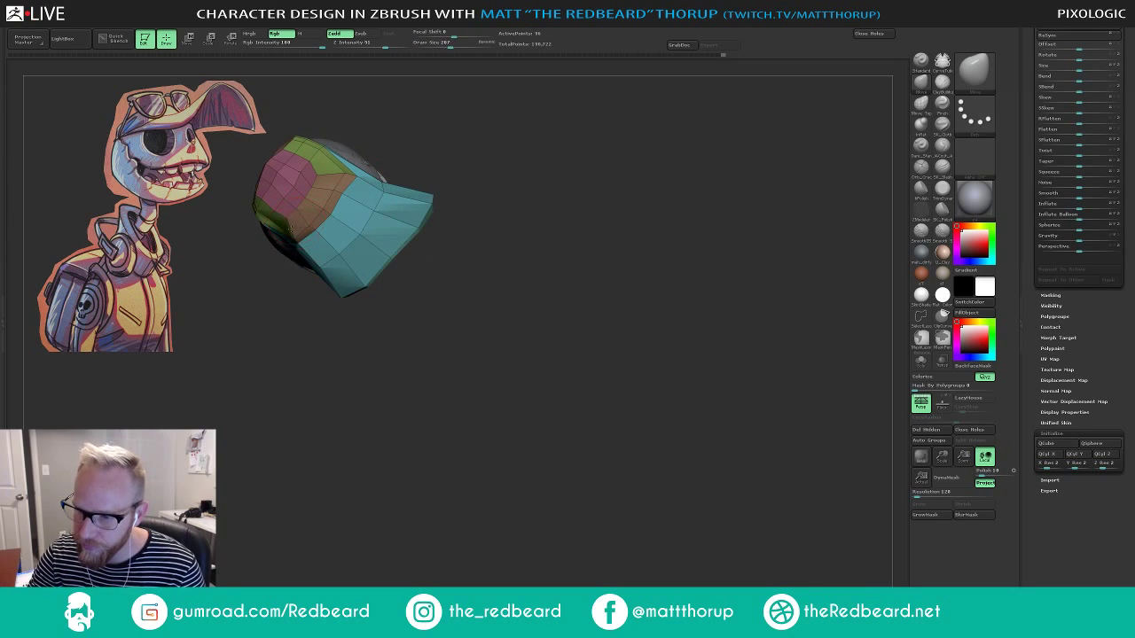
pyautogui.moveTo(330, 180); pyautogui.dragTo(321, 170)
pyautogui.moveTo(479, 174)
pyautogui.mouseDown()
pyautogui.moveTo(517, 137)
pyautogui.moveTo(480, 167)
pyautogui.moveTo(523, 139)
pyautogui.moveTo(537, 201)
pyautogui.moveTo(494, 216)
pyautogui.moveTo(449, 253)
pyautogui.moveTo(471, 258)
pyautogui.mouseUp()
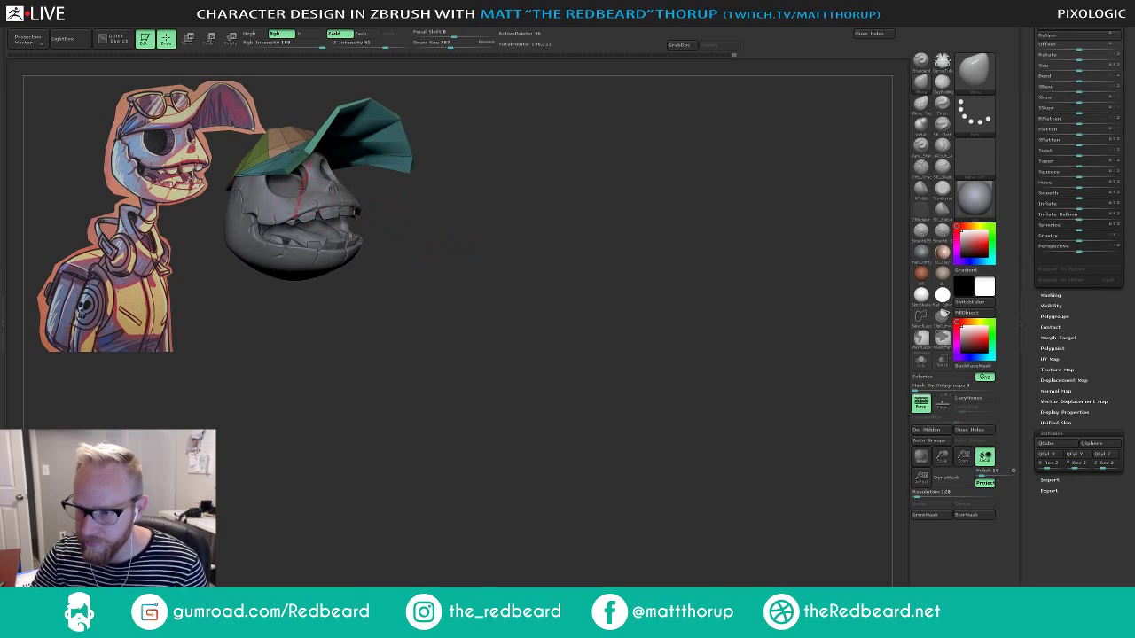
# Select the skull, hide the polyframe and reshape the area below the eye socket with a smaller Move brush.
pyautogui.keyDown('alt'); pyautogui.click(306, 190); pyautogui.keyUp('alt')
pyautogui.press('s')
pyautogui.hotkey('shift', 'f')
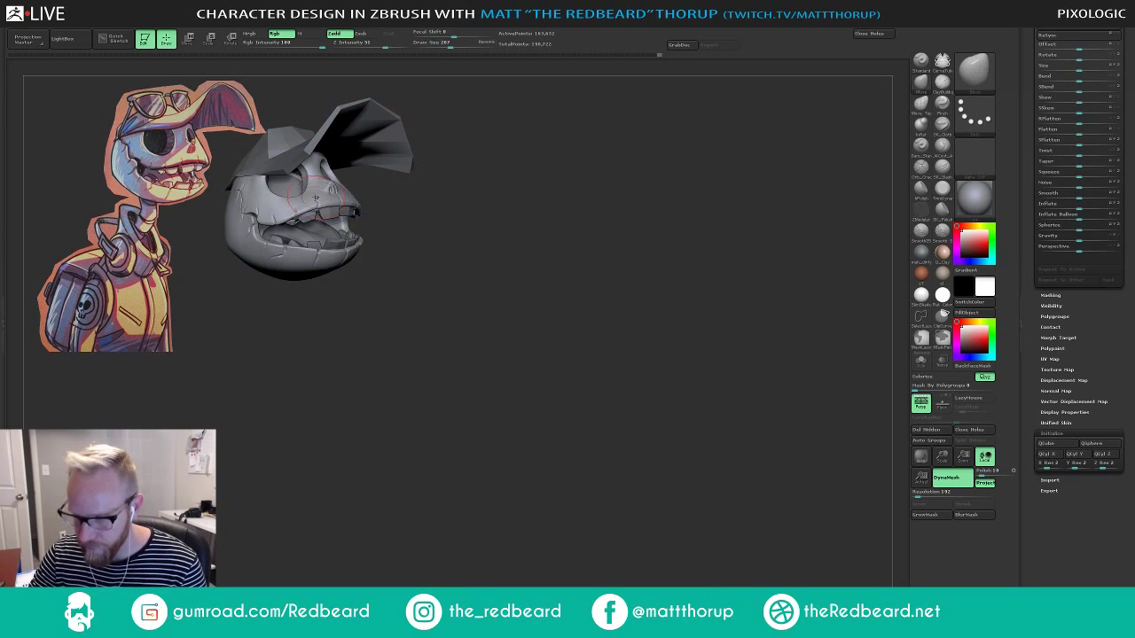
pyautogui.press('s')
pyautogui.moveTo(306, 189); pyautogui.dragTo(292, 202)
pyautogui.press('s')
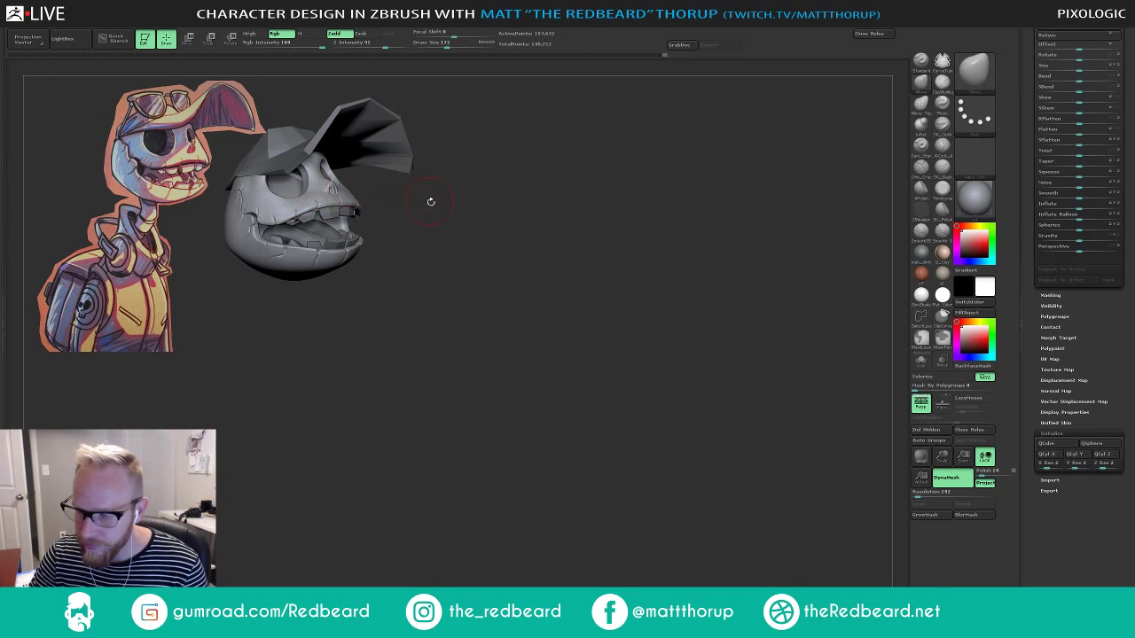
# Push the skull's outer eye socket rim back in side view with the Move brush.
pyautogui.moveTo(432, 203); pyautogui.dragTo(391, 224)
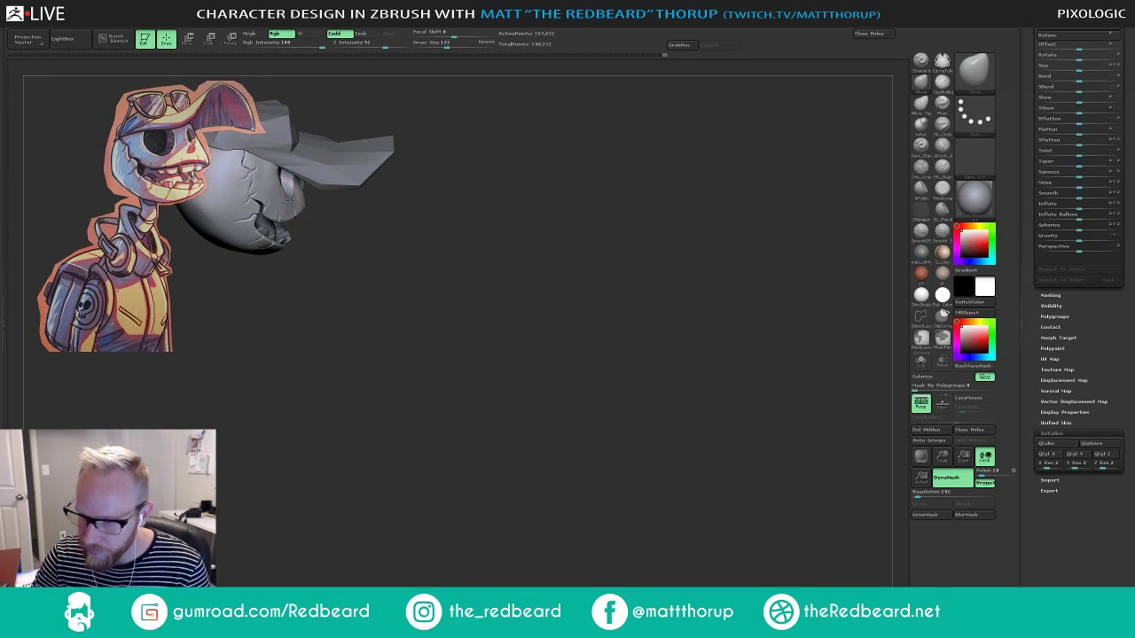
pyautogui.moveTo(310, 212); pyautogui.dragTo(288, 199)
pyautogui.press('s')
pyautogui.moveTo(370, 216)
pyautogui.mouseDown()
pyautogui.moveTo(418, 233)
pyautogui.moveTo(455, 209)
pyautogui.mouseUp()
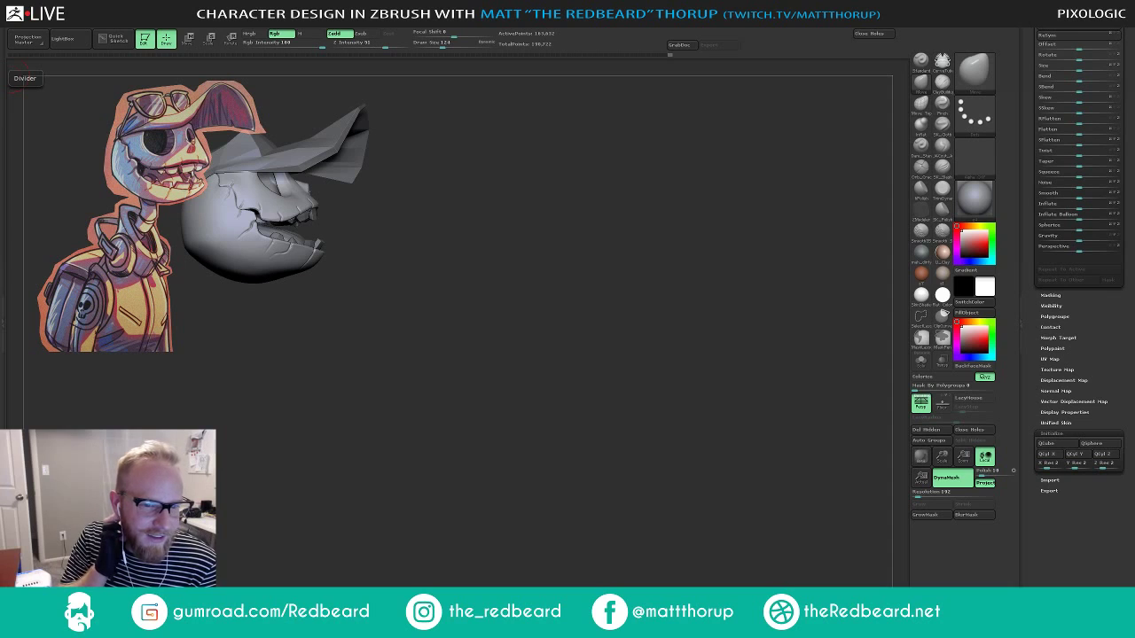
# Refine the cheek below the eye socket with the Move brush reduced to size 115.
pyautogui.moveTo(475, 274); pyautogui.dragTo(430, 304)
pyautogui.press('s')
pyautogui.moveTo(316, 222); pyautogui.dragTo(308, 222)
pyautogui.press('s')
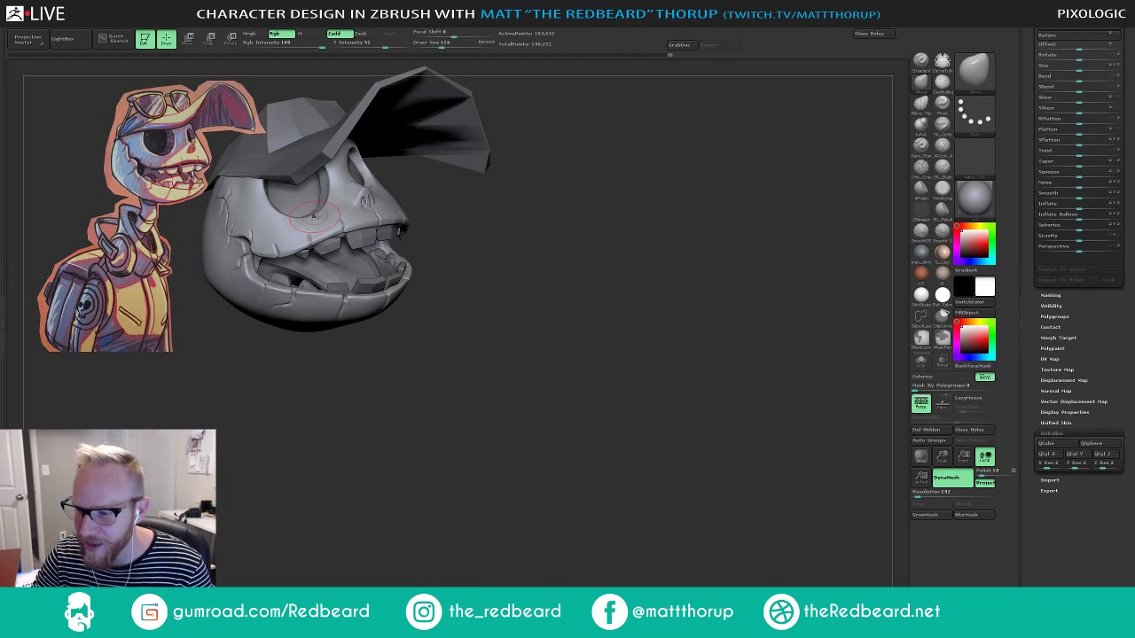
pyautogui.moveTo(435, 201); pyautogui.dragTo(391, 214)
pyautogui.moveTo(524, 230); pyautogui.dragTo(537, 241)
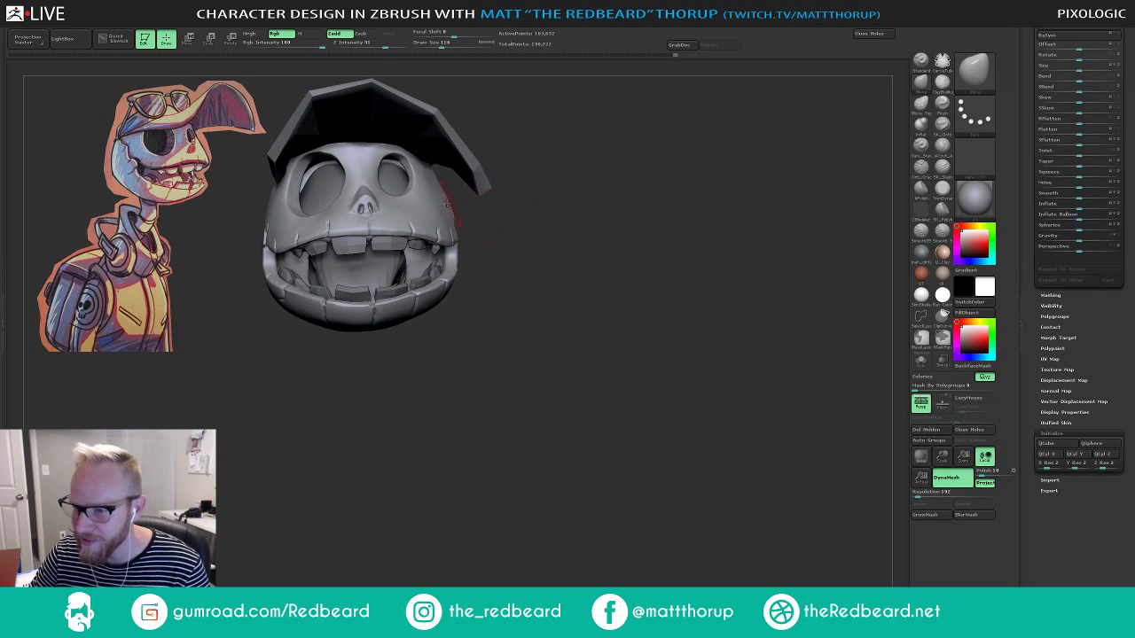
# Pull the eye socket's outer rim slightly inward from the front with a smaller Move brush.
pyautogui.press('[')
pyautogui.press('[')
pyautogui.press('[')
pyautogui.press('[')
pyautogui.press('[')
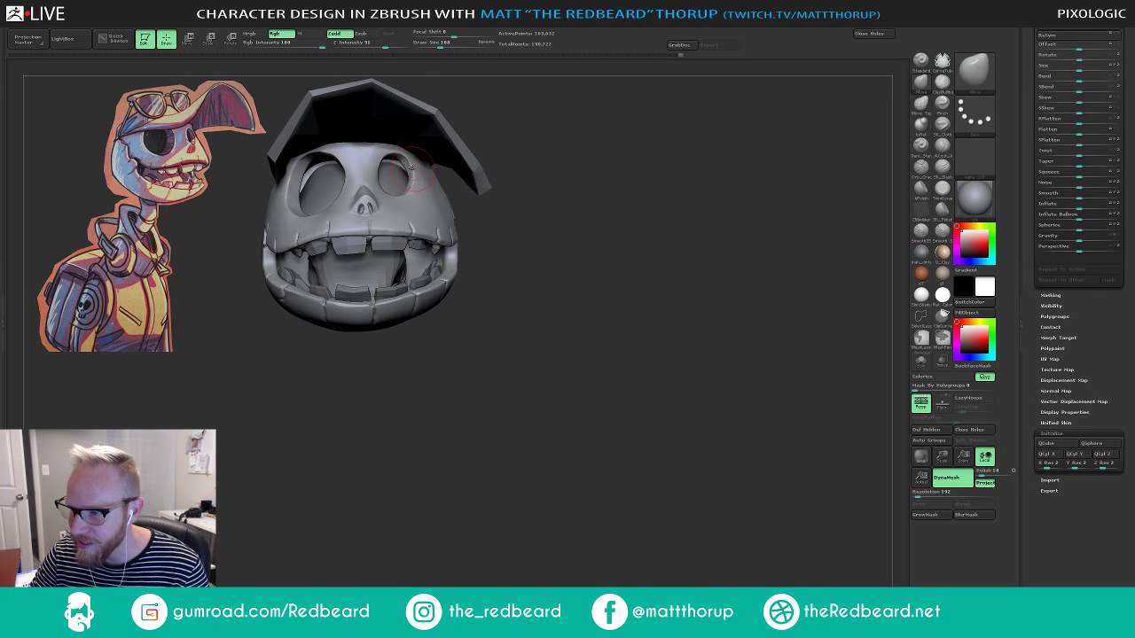
pyautogui.moveTo(418, 162); pyautogui.dragTo(408, 163)
pyautogui.moveTo(589, 156)
pyautogui.mouseDown()
pyautogui.moveTo(594, 145)
pyautogui.moveTo(574, 154)
pyautogui.mouseUp()
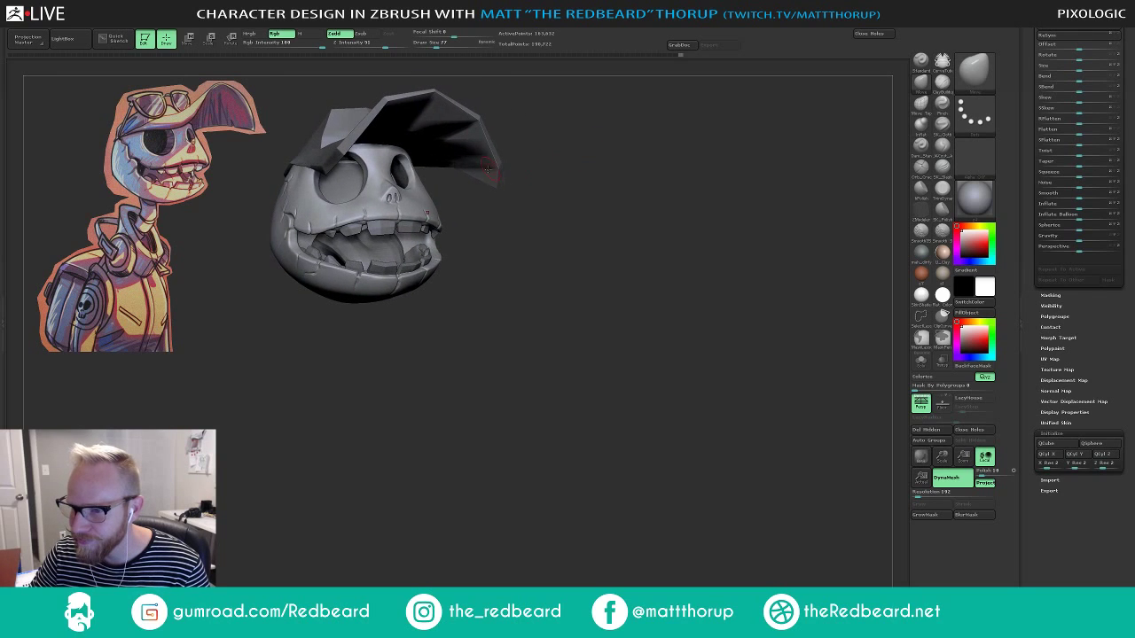
# Select the cap and adjust the crown's lower rear side edge with the Move brush.
pyautogui.keyDown('alt'); pyautogui.click(443, 165); pyautogui.keyUp('alt')
pyautogui.moveTo(506, 211); pyautogui.dragTo(519, 234)
pyautogui.moveTo(520, 234); pyautogui.dragTo(511, 238)
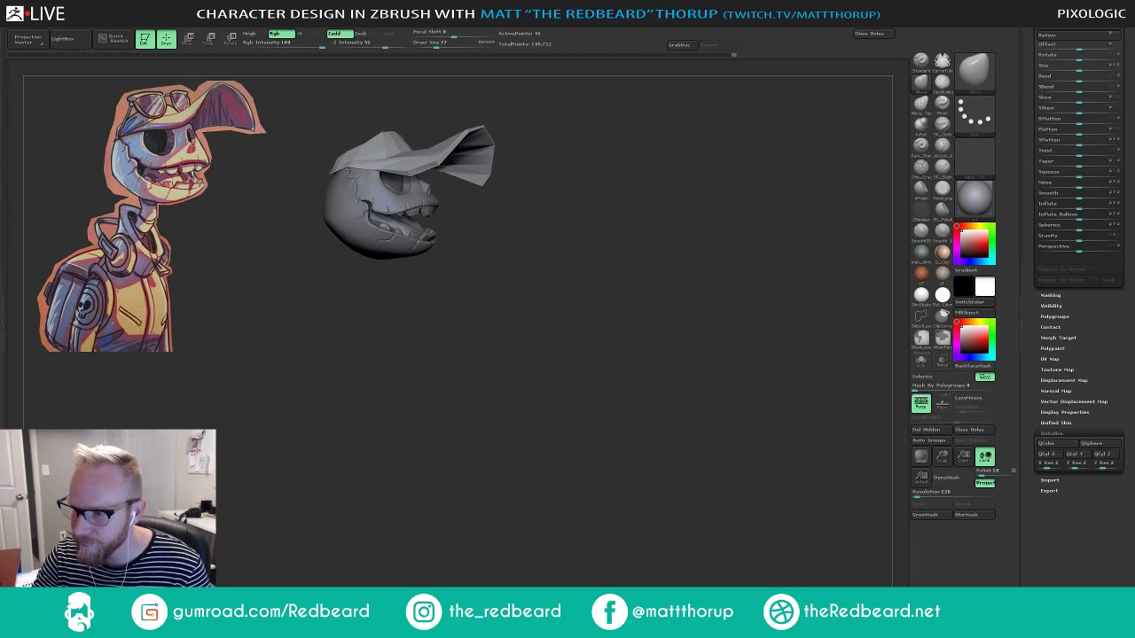
pyautogui.moveTo(470, 106); pyautogui.dragTo(394, 182)
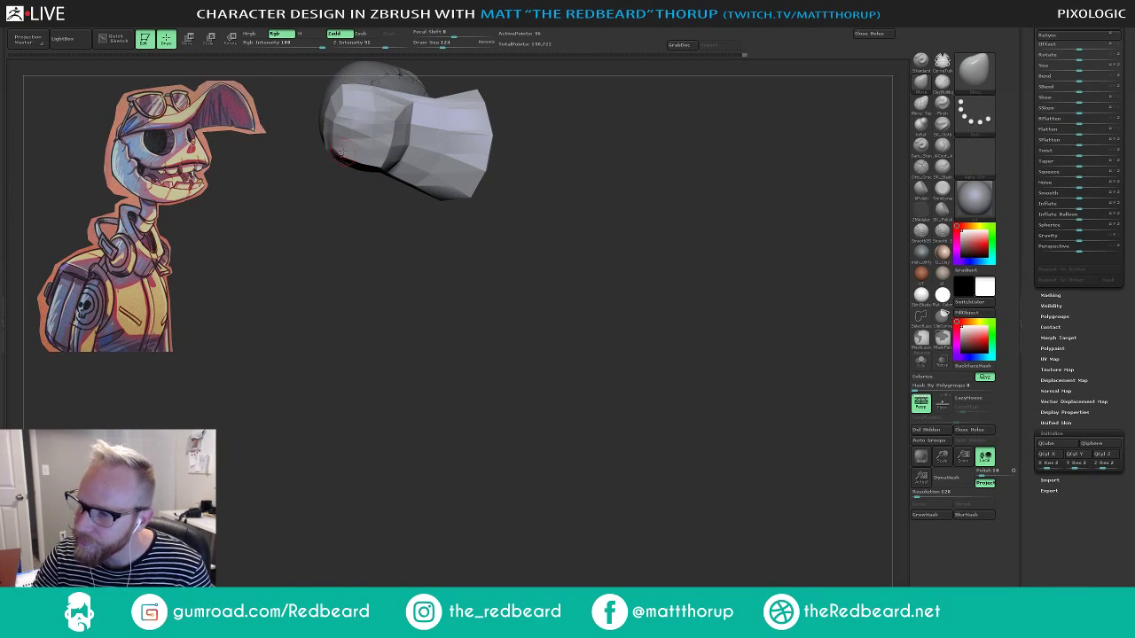
pyautogui.moveTo(334, 201); pyautogui.dragTo(341, 216)
# Shift the crown's rear corner toward the skull's outline with the Move brush enlarged to size 145.
pyautogui.press('s')
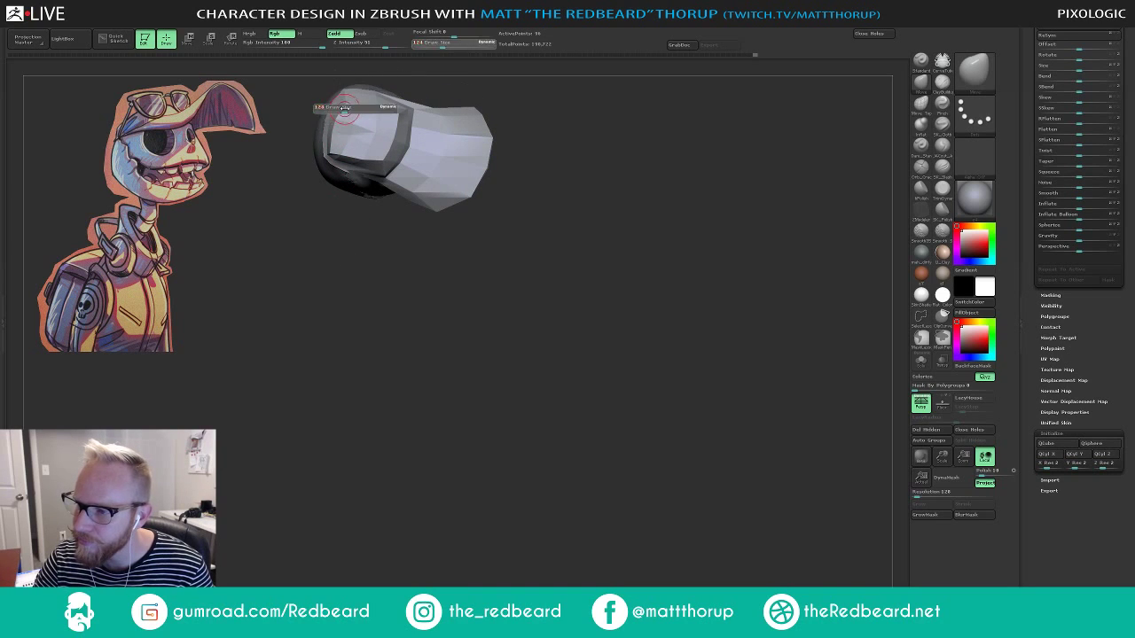
pyautogui.click(346, 117)
pyautogui.moveTo(346, 113)
pyautogui.mouseDown()
pyautogui.moveTo(346, 100)
pyautogui.moveTo(385, 108)
pyautogui.moveTo(376, 97)
pyautogui.mouseUp()
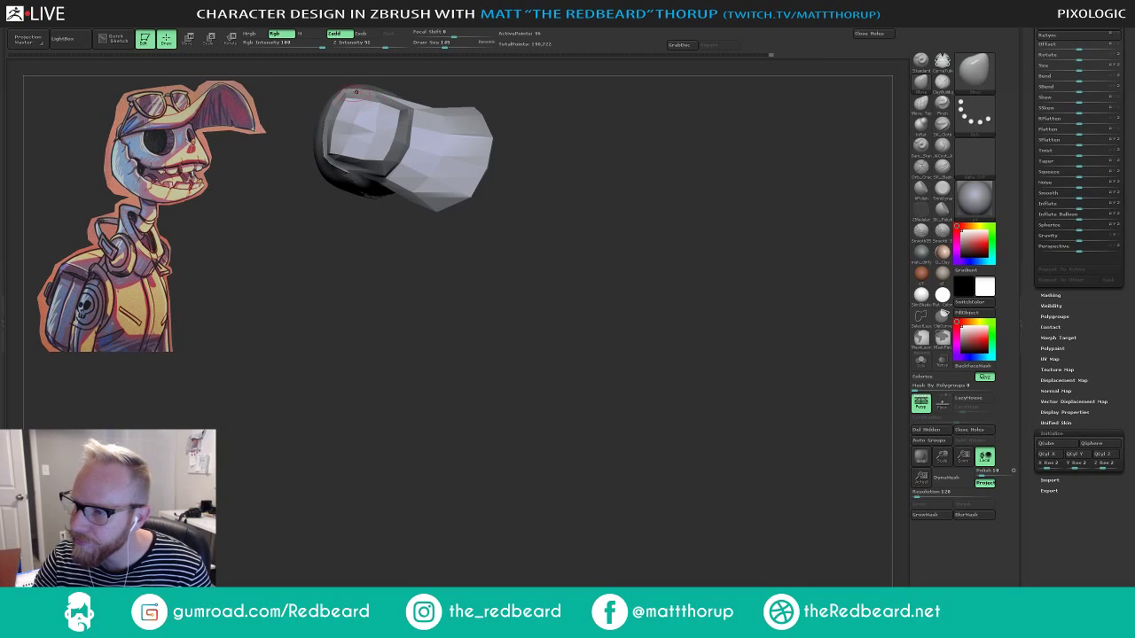
pyautogui.moveTo(519, 145)
pyautogui.mouseDown()
pyautogui.moveTo(566, 95)
pyautogui.moveTo(553, 78)
pyautogui.moveTo(549, 169)
pyautogui.moveTo(540, 160)
pyautogui.moveTo(536, 179)
pyautogui.mouseUp()
pyautogui.moveTo(310, 299); pyautogui.dragTo(280, 233)
pyautogui.moveTo(279, 319); pyautogui.dragTo(281, 374)
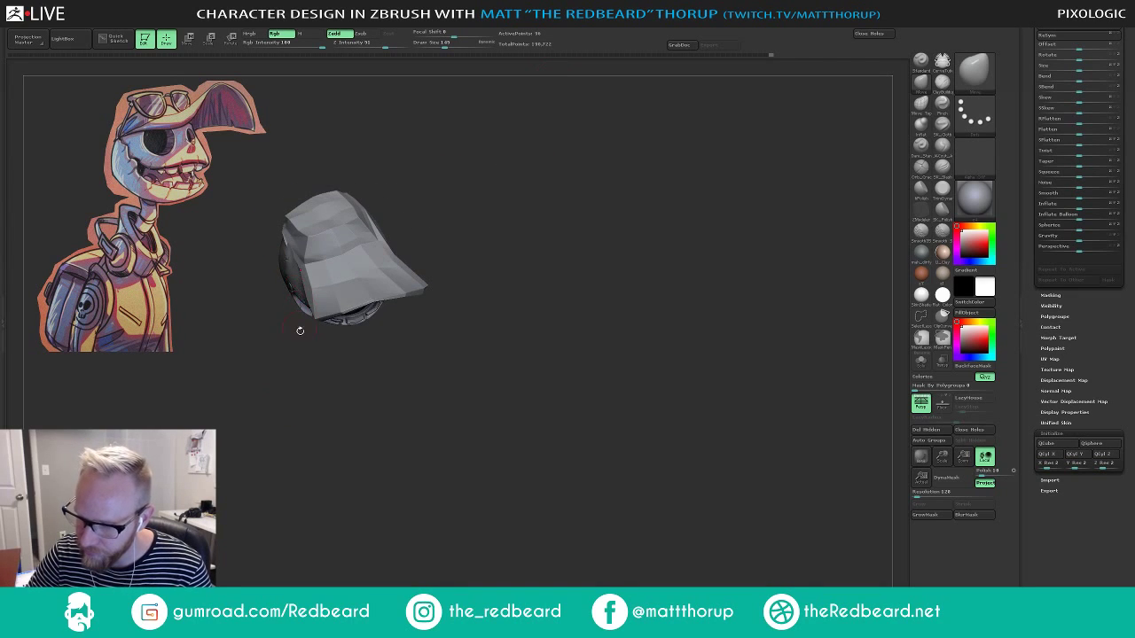
# Pull the crown's side edge near the brim outward over the skull with a larger Move brush.
pyautogui.moveTo(300, 330)
pyautogui.mouseDown()
pyautogui.moveTo(313, 359)
pyautogui.moveTo(321, 337)
pyautogui.moveTo(303, 275)
pyautogui.mouseUp()
pyautogui.press('s')
pyautogui.press('s')
pyautogui.moveTo(306, 280); pyautogui.dragTo(299, 281)
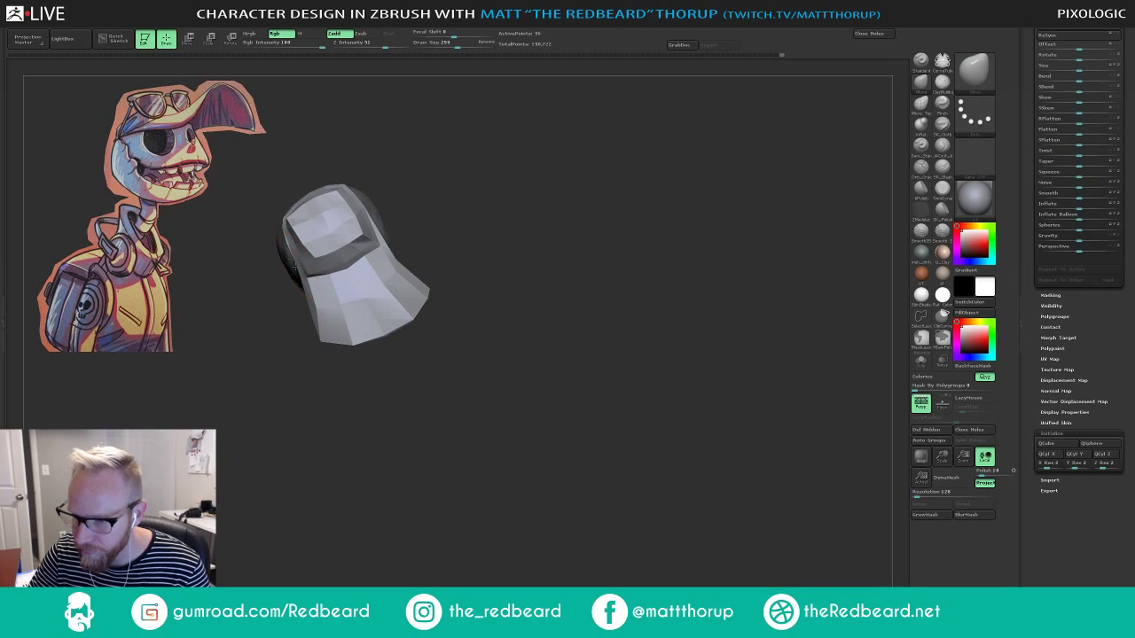
pyautogui.moveTo(406, 197); pyautogui.dragTo(412, 206)
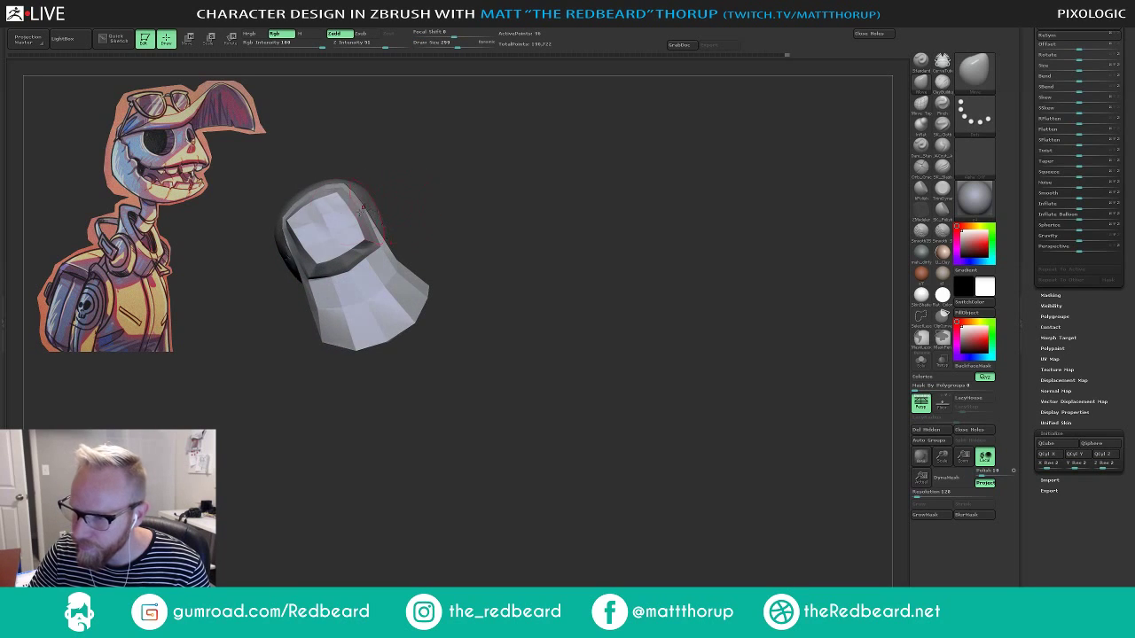
# Nudge the crown's upper side vertices outward with a resized Move brush.
pyautogui.press('s')
pyautogui.moveTo(337, 197); pyautogui.dragTo(292, 219)
pyautogui.press('s')
pyautogui.moveTo(306, 238); pyautogui.dragTo(302, 238)
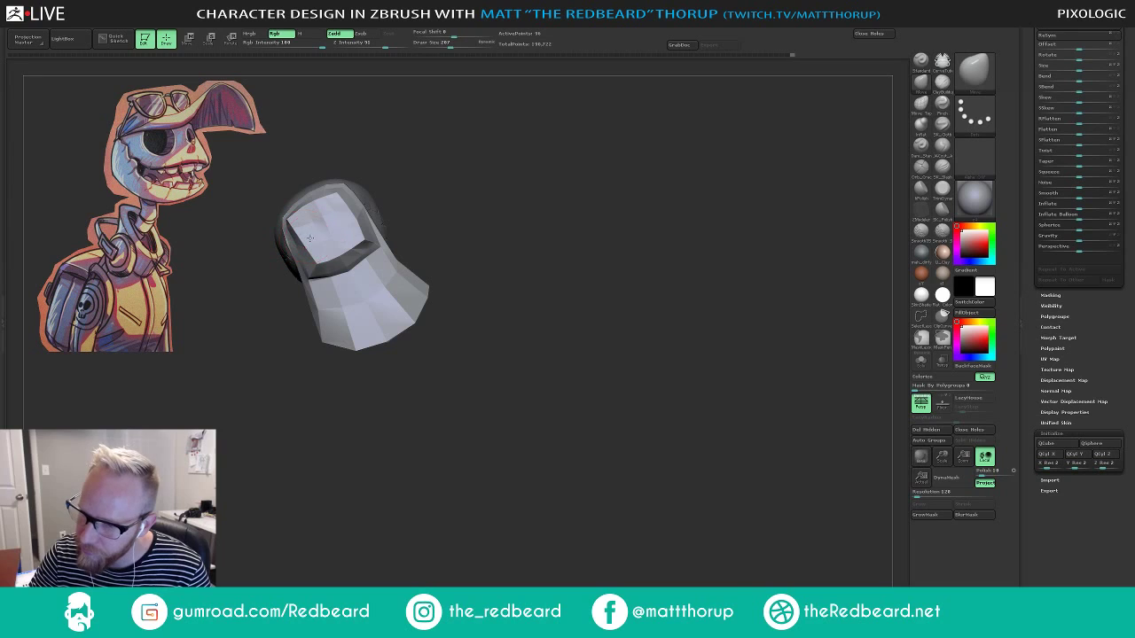
pyautogui.moveTo(395, 197)
pyautogui.mouseDown()
pyautogui.moveTo(468, 189)
pyautogui.moveTo(449, 208)
pyautogui.mouseUp()
# Adjust the crown's front vertices beside the brim seam with a resized Move brush.
pyautogui.press('s')
pyautogui.moveTo(358, 247); pyautogui.dragTo(362, 244)
pyautogui.moveTo(475, 235)
pyautogui.mouseDown()
pyautogui.moveTo(412, 238)
pyautogui.moveTo(411, 269)
pyautogui.moveTo(405, 219)
pyautogui.moveTo(506, 157)
pyautogui.moveTo(500, 184)
pyautogui.moveTo(534, 185)
pyautogui.moveTo(567, 207)
pyautogui.mouseUp()
pyautogui.press('s')
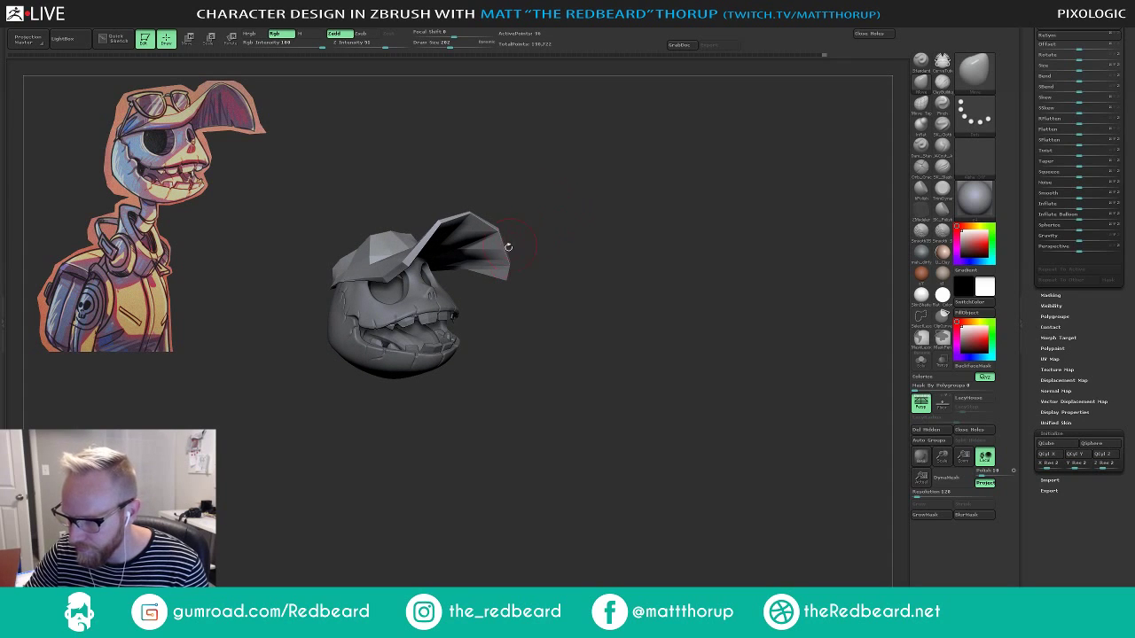
pyautogui.moveTo(514, 319)
pyautogui.mouseDown()
pyautogui.moveTo(469, 309)
pyautogui.moveTo(520, 327)
pyautogui.moveTo(547, 396)
pyautogui.moveTo(484, 250)
pyautogui.moveTo(462, 246)
pyautogui.moveTo(450, 294)
pyautogui.moveTo(463, 308)
pyautogui.mouseUp()
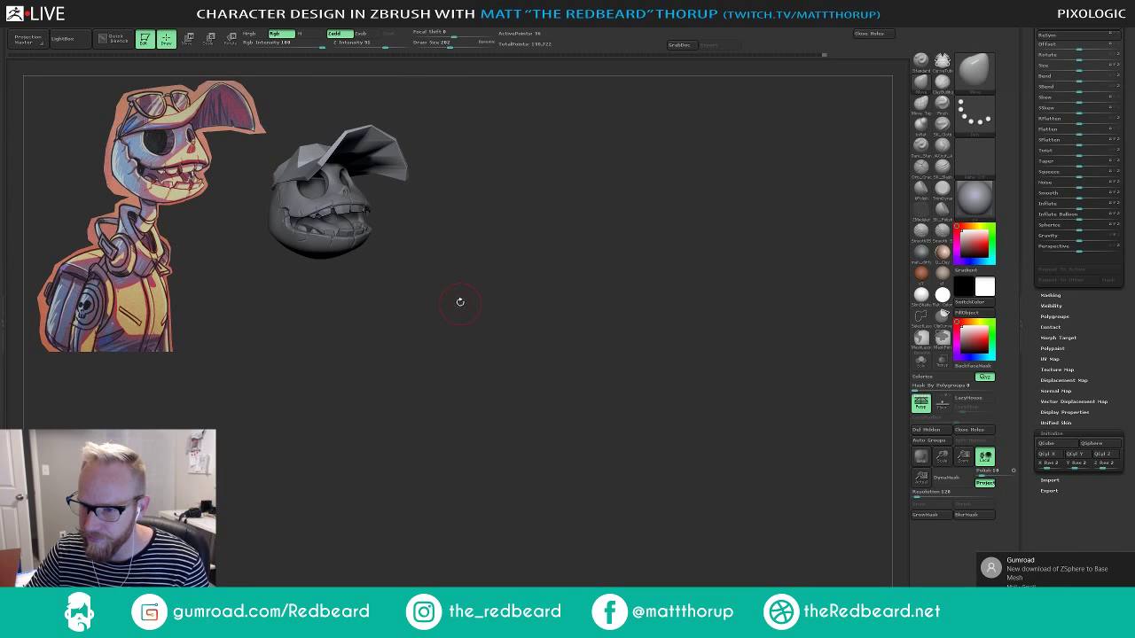
# Select the skull and adjust the jaw around the mouth corner with the Move Topological brush.
pyautogui.keyDown('alt'); pyautogui.click(332, 205); pyautogui.keyUp('alt')
pyautogui.click(460, 44)
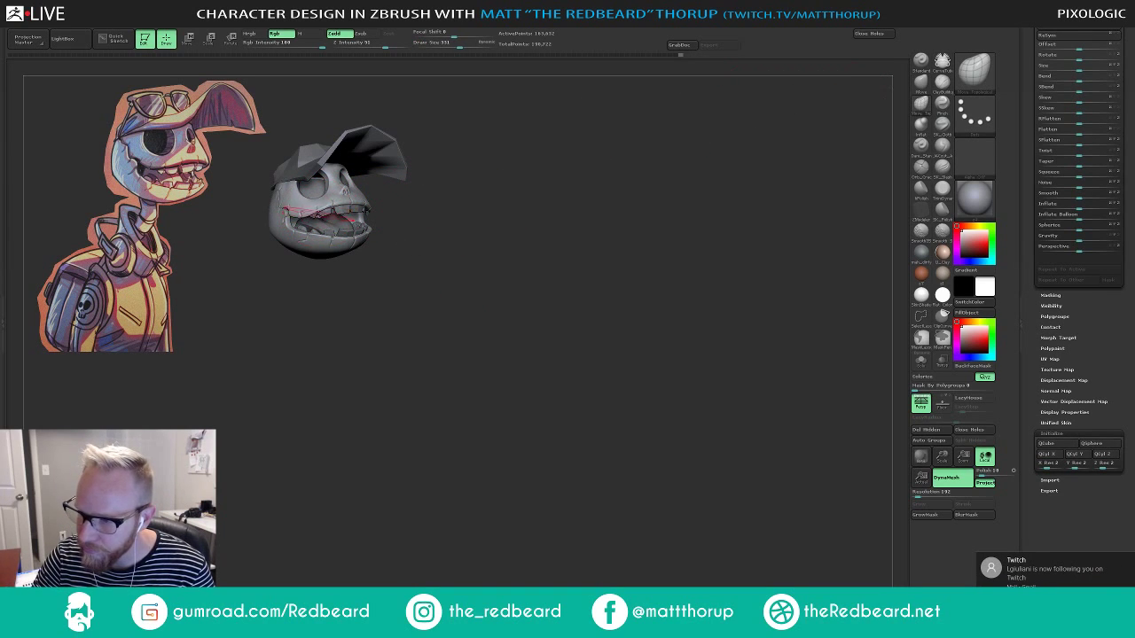
pyautogui.moveTo(387, 190)
pyautogui.mouseDown()
pyautogui.moveTo(446, 200)
pyautogui.moveTo(383, 192)
pyautogui.mouseUp()
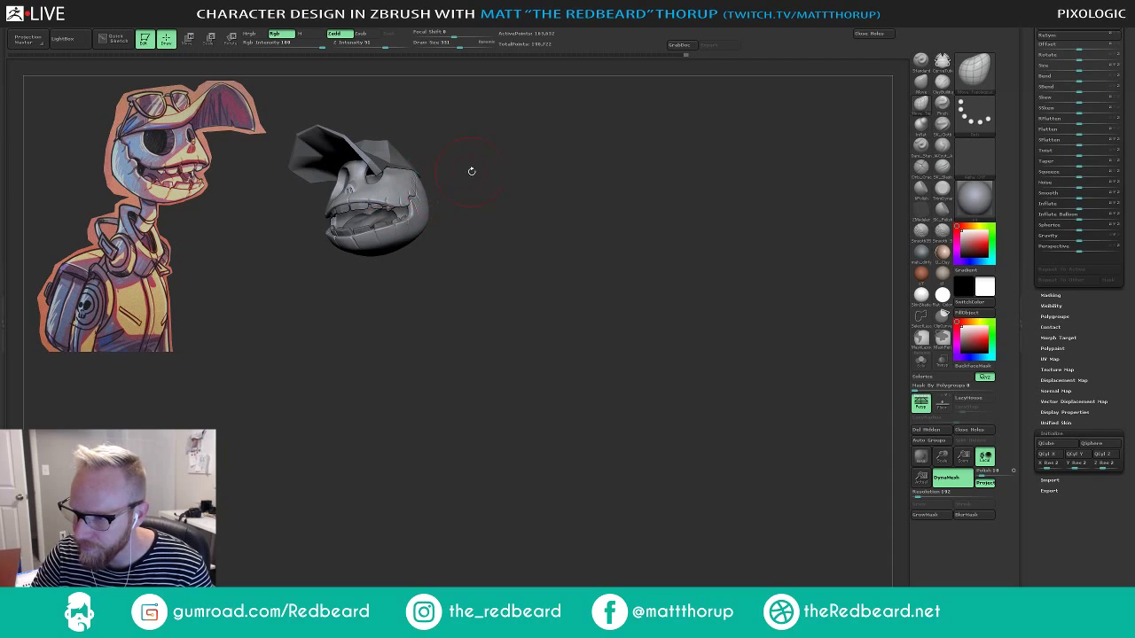
pyautogui.moveTo(472, 171); pyautogui.dragTo(424, 198)
pyautogui.press('[')
pyautogui.moveTo(498, 189); pyautogui.dragTo(578, 193)
pyautogui.moveTo(422, 195)
pyautogui.mouseDown()
pyautogui.moveTo(455, 193)
pyautogui.moveTo(447, 197)
pyautogui.mouseUp()
# Refine the side of the skull behind the mouth corner with a resized Move Topological brush.
pyautogui.press('s')
pyautogui.moveTo(424, 178); pyautogui.dragTo(451, 203)
pyautogui.press('s')
pyautogui.moveTo(423, 184)
pyautogui.mouseDown()
pyautogui.moveTo(495, 173)
pyautogui.moveTo(521, 198)
pyautogui.moveTo(562, 207)
pyautogui.moveTo(496, 238)
pyautogui.moveTo(494, 258)
pyautogui.moveTo(460, 263)
pyautogui.mouseUp()
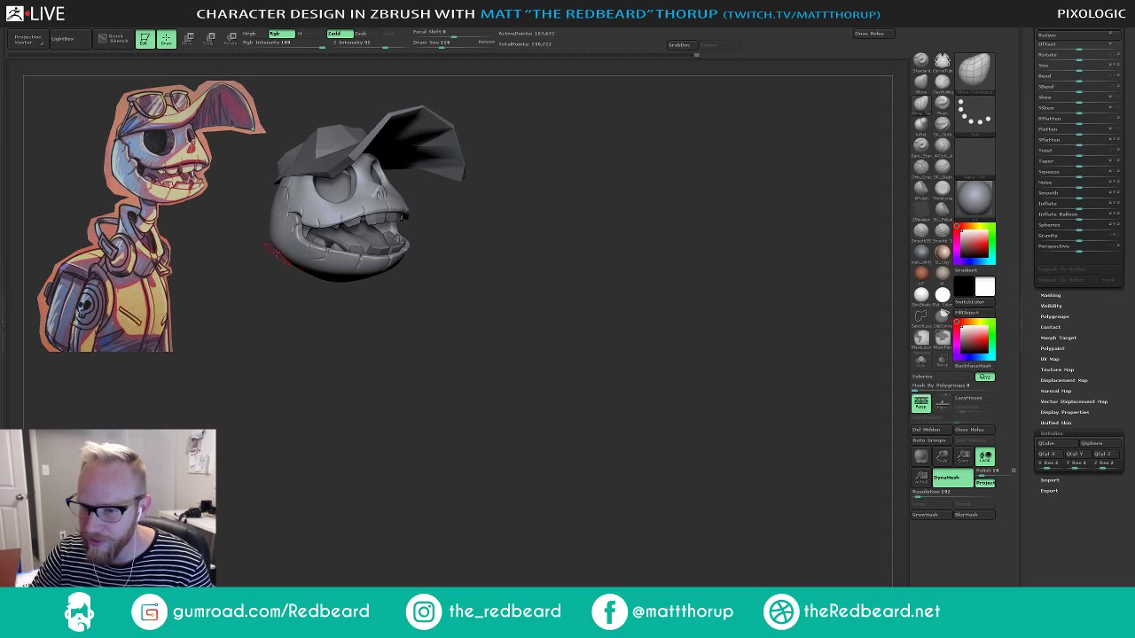
# Reshape the skull's lower back into a rounder form with a larger Move Topological brush.
pyautogui.press('s')
pyautogui.moveTo(276, 254)
pyautogui.mouseDown()
pyautogui.moveTo(290, 257)
pyautogui.moveTo(273, 237)
pyautogui.mouseUp()
pyautogui.press('s')
pyautogui.moveTo(267, 290); pyautogui.dragTo(274, 243)
pyautogui.moveTo(267, 296); pyautogui.dragTo(282, 221)
pyautogui.press('s')
pyautogui.moveTo(304, 336); pyautogui.dragTo(310, 335)
pyautogui.moveTo(449, 178); pyautogui.dragTo(456, 244)
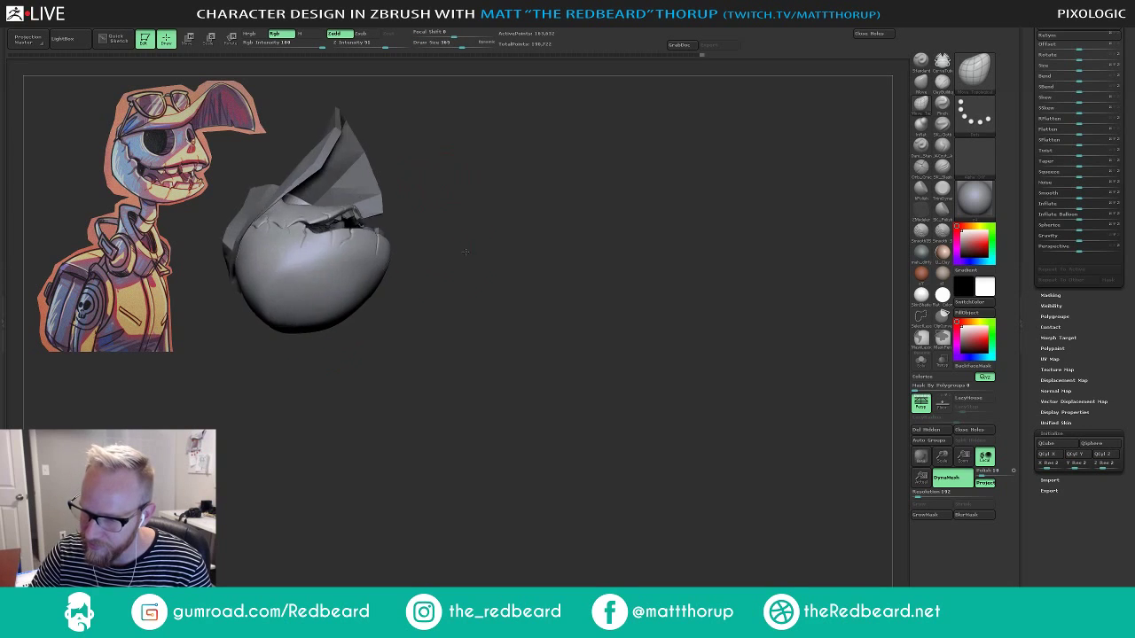
pyautogui.moveTo(318, 356)
pyautogui.mouseDown()
pyautogui.moveTo(319, 421)
pyautogui.moveTo(334, 452)
pyautogui.moveTo(296, 443)
pyautogui.moveTo(388, 446)
pyautogui.moveTo(409, 301)
pyautogui.moveTo(408, 322)
pyautogui.moveTo(603, 279)
pyautogui.mouseUp()
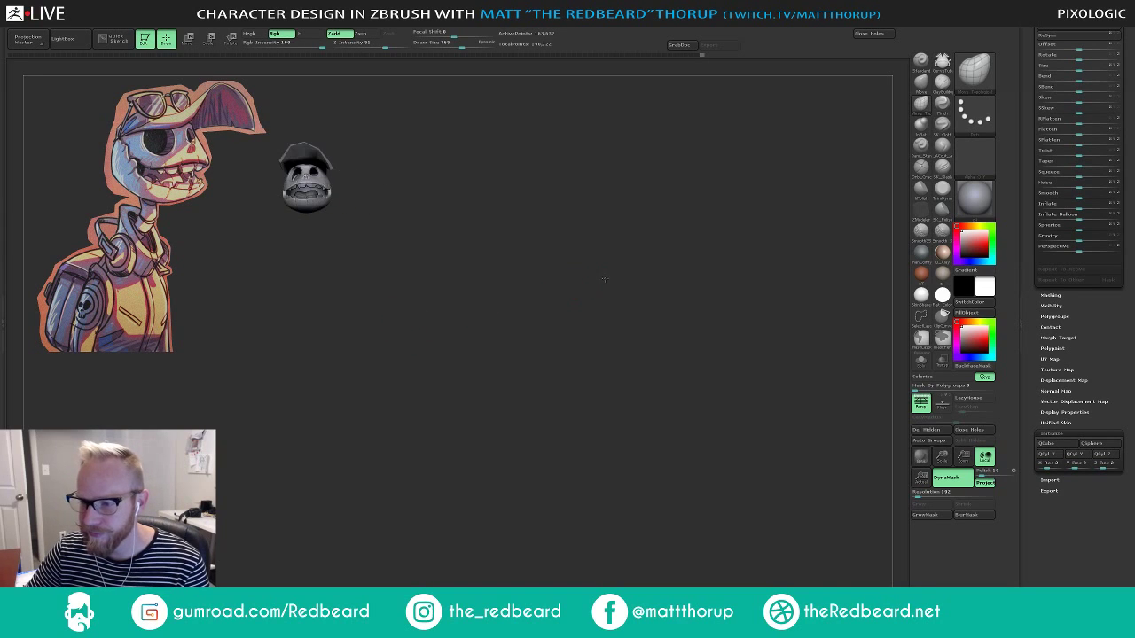
# Select the cap and adjust the side of its crown and brim with a resized Move Topological brush.
pyautogui.moveTo(519, 281)
pyautogui.mouseDown()
pyautogui.moveTo(535, 291)
pyautogui.moveTo(502, 297)
pyautogui.moveTo(530, 311)
pyautogui.moveTo(517, 299)
pyautogui.mouseUp()
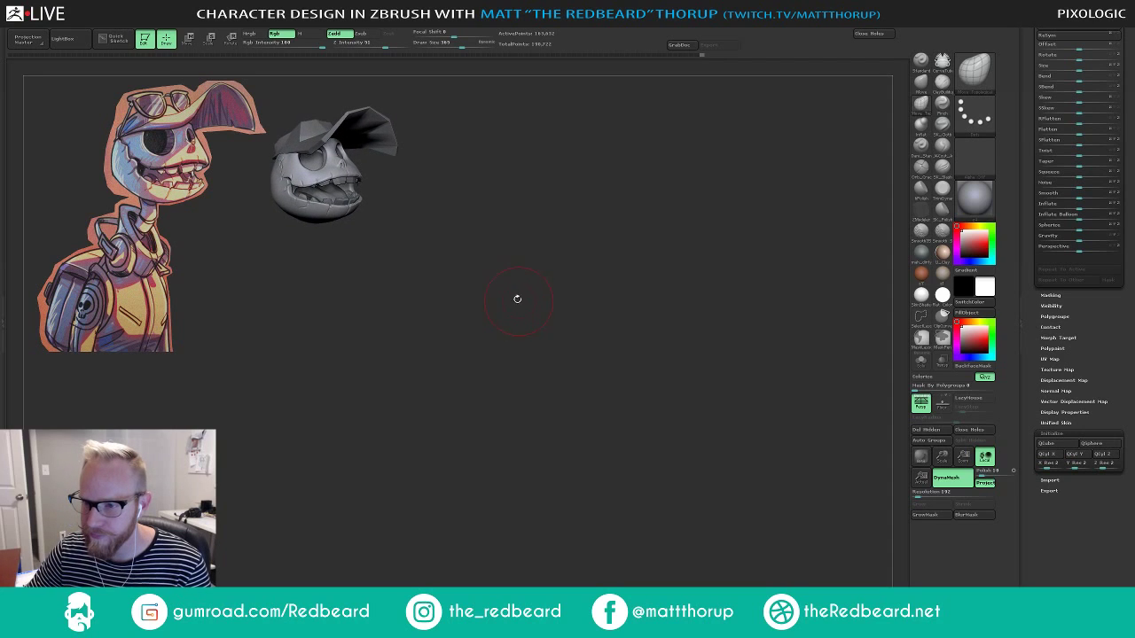
pyautogui.moveTo(405, 158)
pyautogui.mouseDown()
pyautogui.moveTo(413, 167)
pyautogui.moveTo(409, 140)
pyautogui.mouseUp()
pyautogui.press('s')
pyautogui.keyDown('alt'); pyautogui.click(405, 142); pyautogui.keyUp('alt')
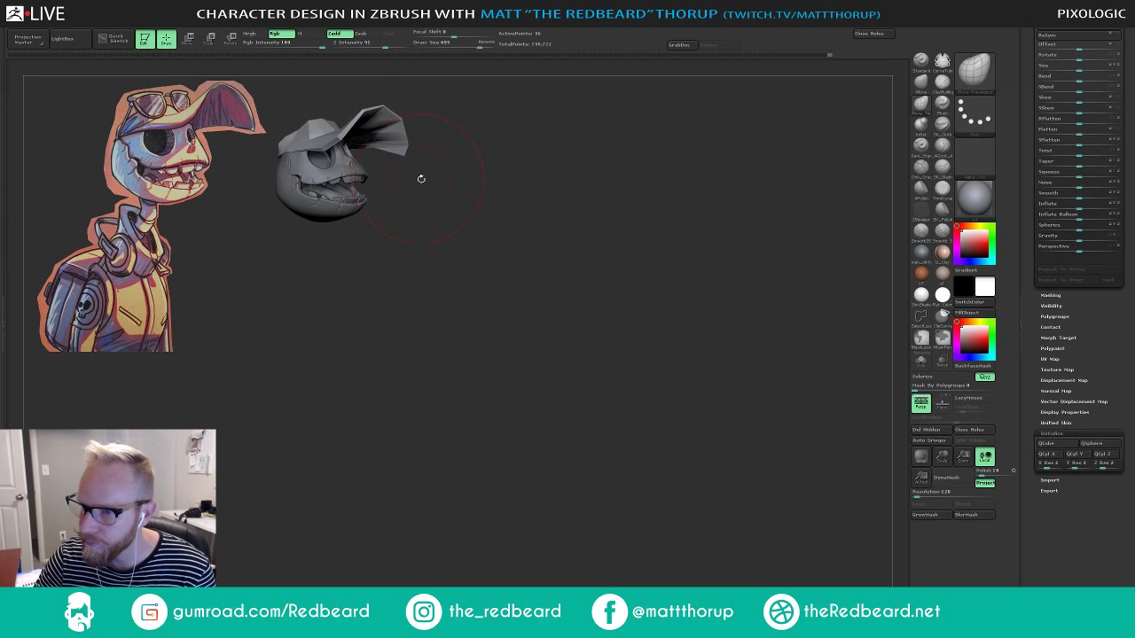
pyautogui.moveTo(421, 179); pyautogui.dragTo(437, 179)
pyautogui.press('s')
pyautogui.moveTo(377, 138); pyautogui.dragTo(362, 137)
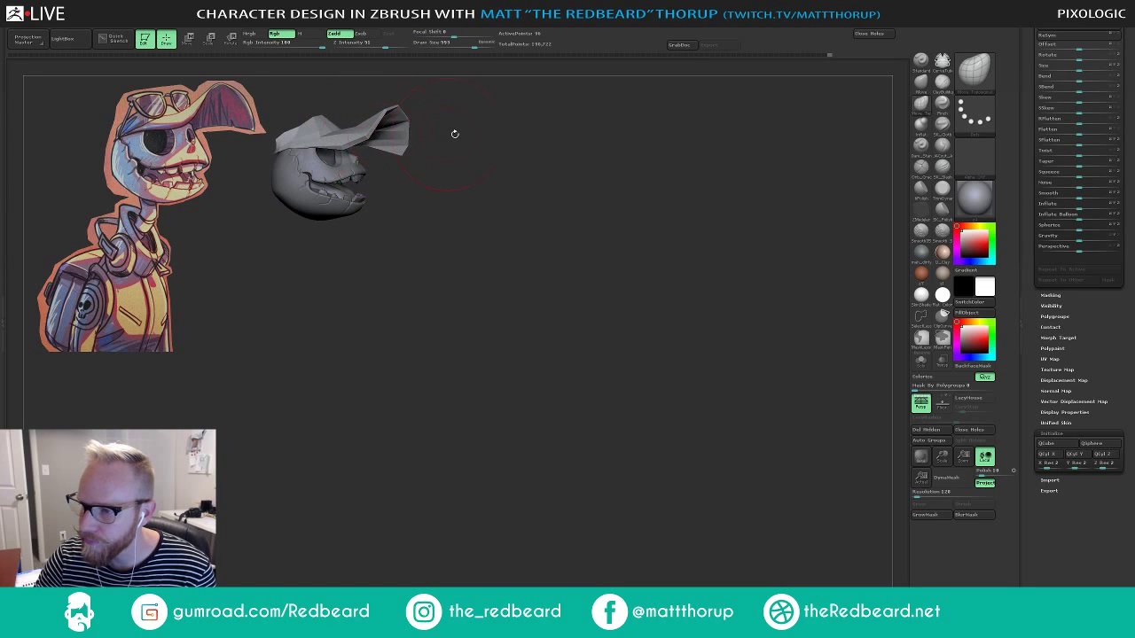
pyautogui.moveTo(455, 134); pyautogui.dragTo(439, 195)
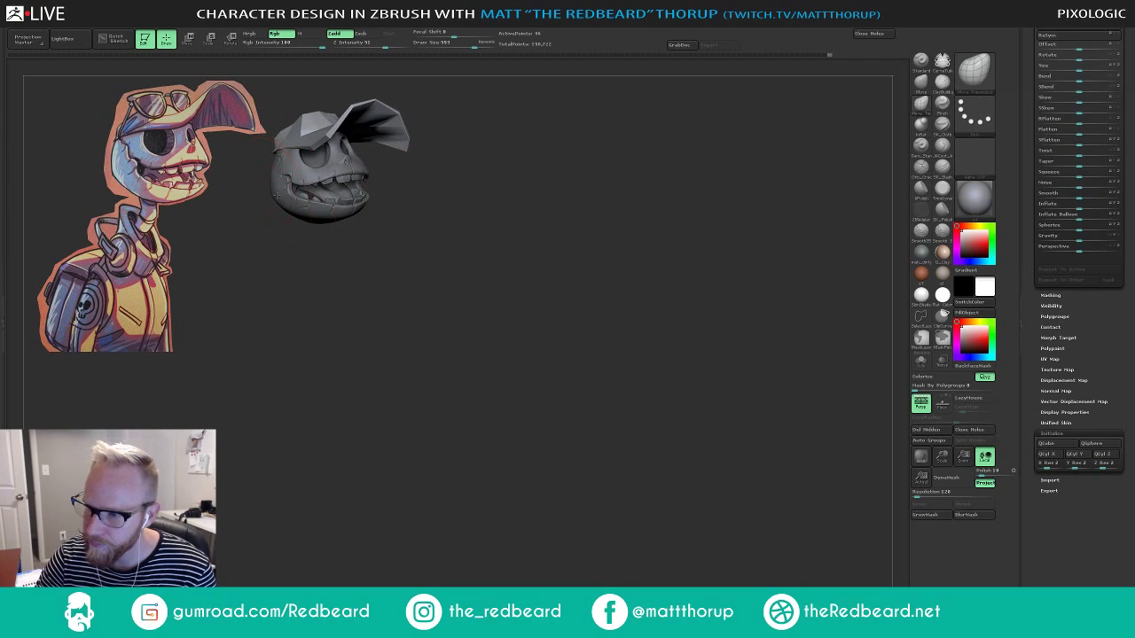
# Select the skull and adjust its side contour and the cheek above the far mouth corner with a resized Move Topological brush.
pyautogui.keyDown('alt'); pyautogui.click(276, 195); pyautogui.keyUp('alt')
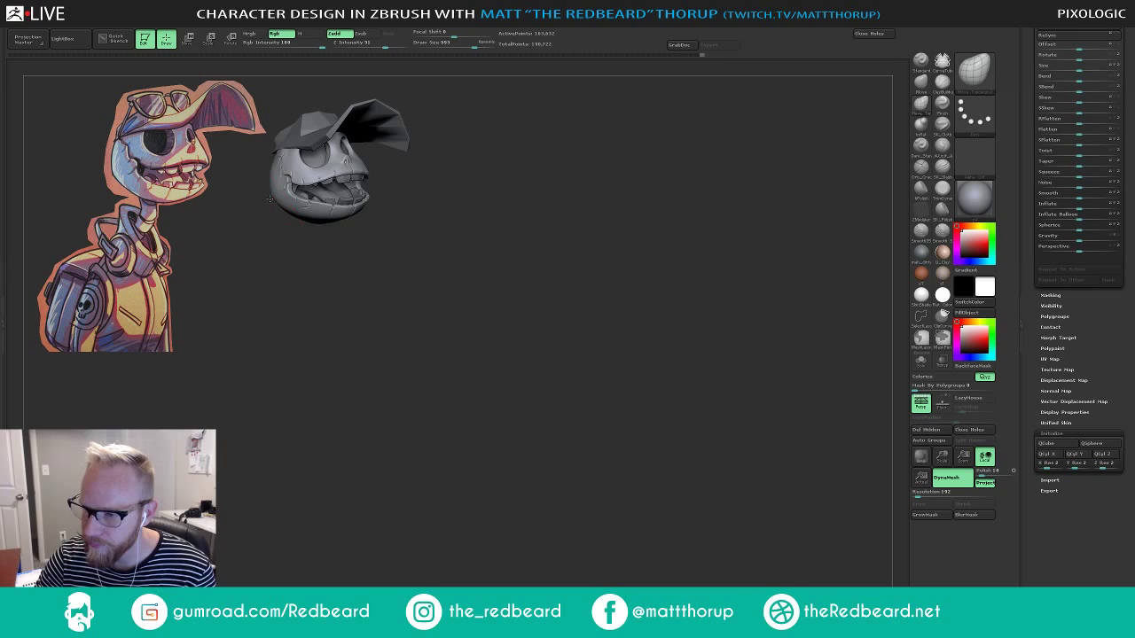
pyautogui.moveTo(262, 210)
pyautogui.mouseDown()
pyautogui.moveTo(331, 223)
pyautogui.moveTo(299, 201)
pyautogui.moveTo(335, 191)
pyautogui.moveTo(280, 181)
pyautogui.moveTo(377, 155)
pyautogui.moveTo(547, 228)
pyautogui.moveTo(545, 241)
pyautogui.moveTo(502, 246)
pyautogui.moveTo(529, 276)
pyautogui.moveTo(501, 251)
pyautogui.mouseUp()
pyautogui.press('s')
pyautogui.click(280, 159)
pyautogui.press('s')
pyautogui.click(441, 205)
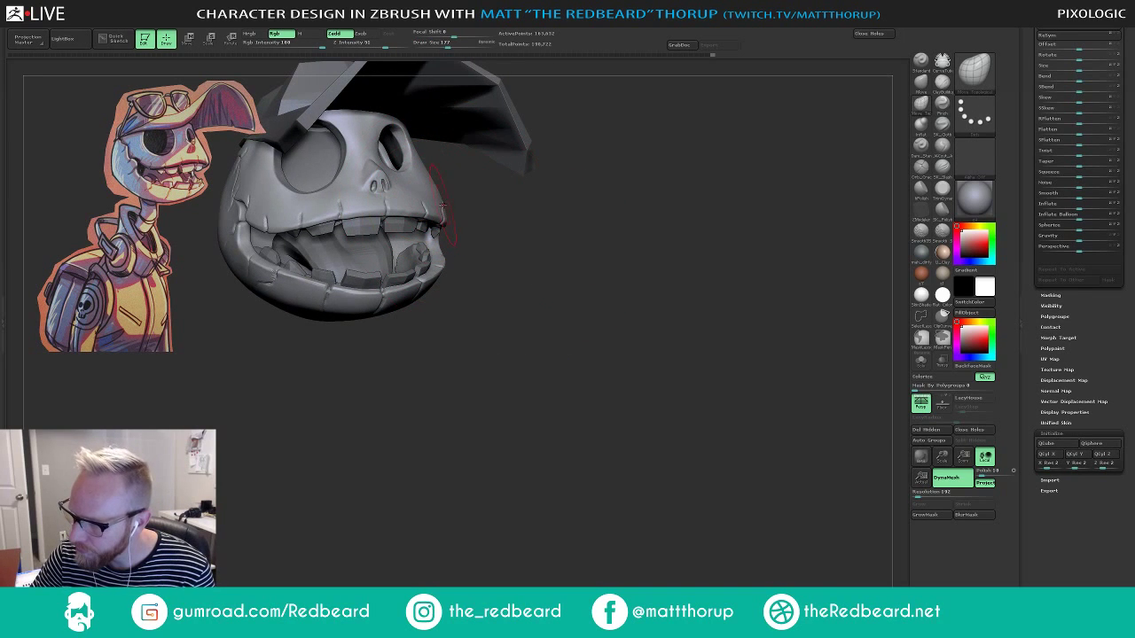
pyautogui.moveTo(442, 206)
pyautogui.mouseDown()
pyautogui.moveTo(448, 196)
pyautogui.moveTo(432, 188)
pyautogui.moveTo(429, 204)
pyautogui.moveTo(424, 173)
pyautogui.mouseUp()
pyautogui.press('s')
pyautogui.click(419, 185)
# Adjust the rear side of the skull beneath the cap's rim with a resized Move Topological brush.
pyautogui.moveTo(559, 213)
pyautogui.keyDown('alt'); pyautogui.mouseDown()
pyautogui.moveTo(528, 201)
pyautogui.moveTo(599, 235)
pyautogui.moveTo(590, 190)
pyautogui.moveTo(604, 190)
pyautogui.moveTo(612, 204)
pyautogui.moveTo(586, 233)
pyautogui.moveTo(555, 235)
pyautogui.moveTo(581, 194)
pyautogui.mouseUp(); pyautogui.keyUp('alt')
pyautogui.press('s')
pyautogui.moveTo(489, 154); pyautogui.dragTo(500, 155)
# Shape the skull's temple just below the cap with a resized Move brush.
pyautogui.click(922, 86)
pyautogui.press('s')
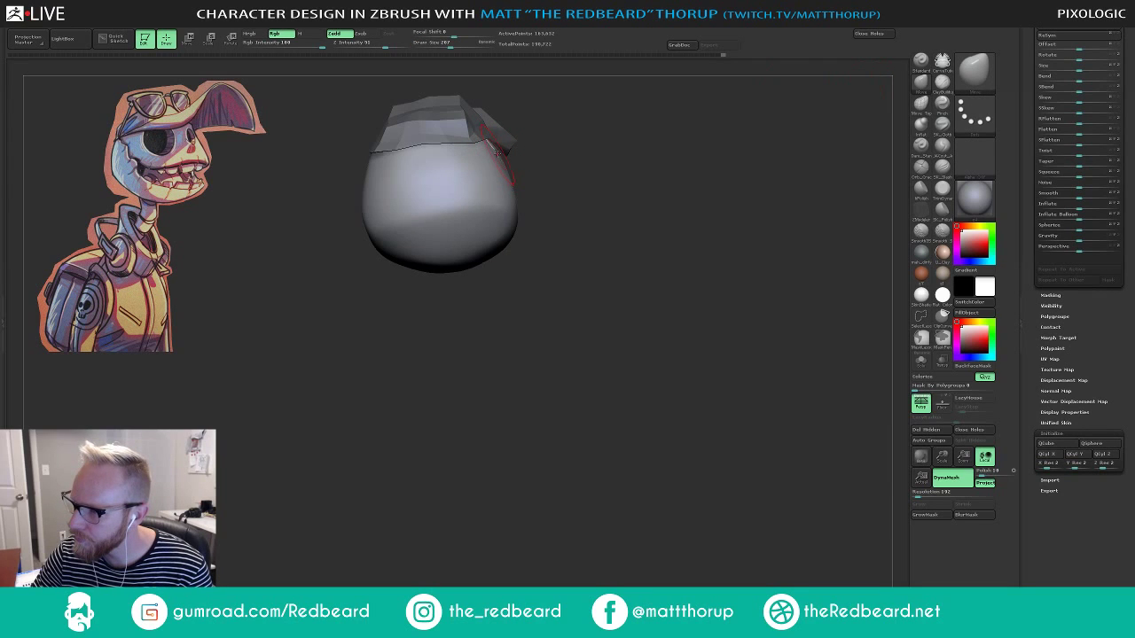
pyautogui.moveTo(588, 150); pyautogui.dragTo(493, 173)
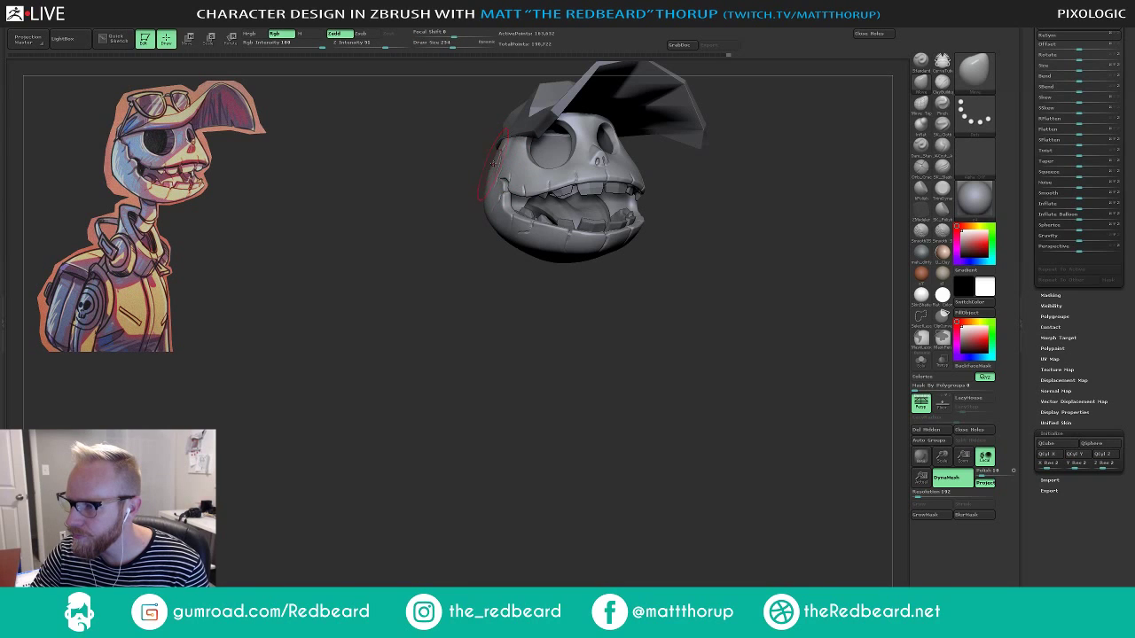
pyautogui.press('s')
pyautogui.moveTo(495, 154); pyautogui.dragTo(491, 154)
pyautogui.moveTo(456, 308)
pyautogui.keyDown('alt'); pyautogui.mouseDown()
pyautogui.moveTo(485, 296)
pyautogui.moveTo(373, 366)
pyautogui.moveTo(493, 412)
pyautogui.mouseUp(); pyautogui.keyUp('alt')
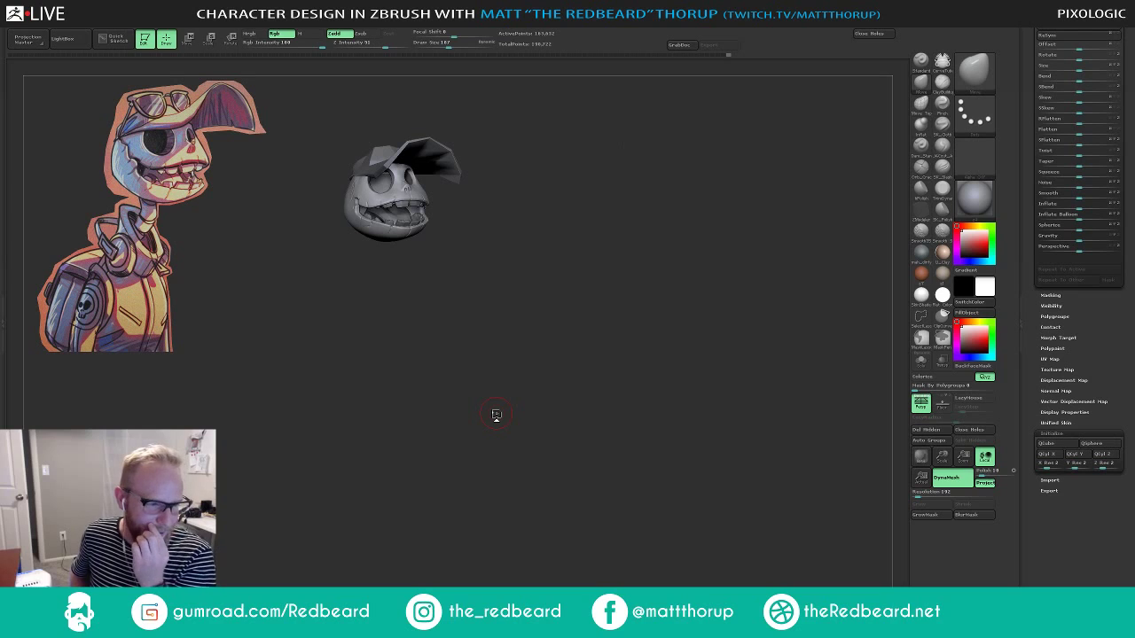
pyautogui.moveTo(555, 230); pyautogui.dragTo(608, 276)
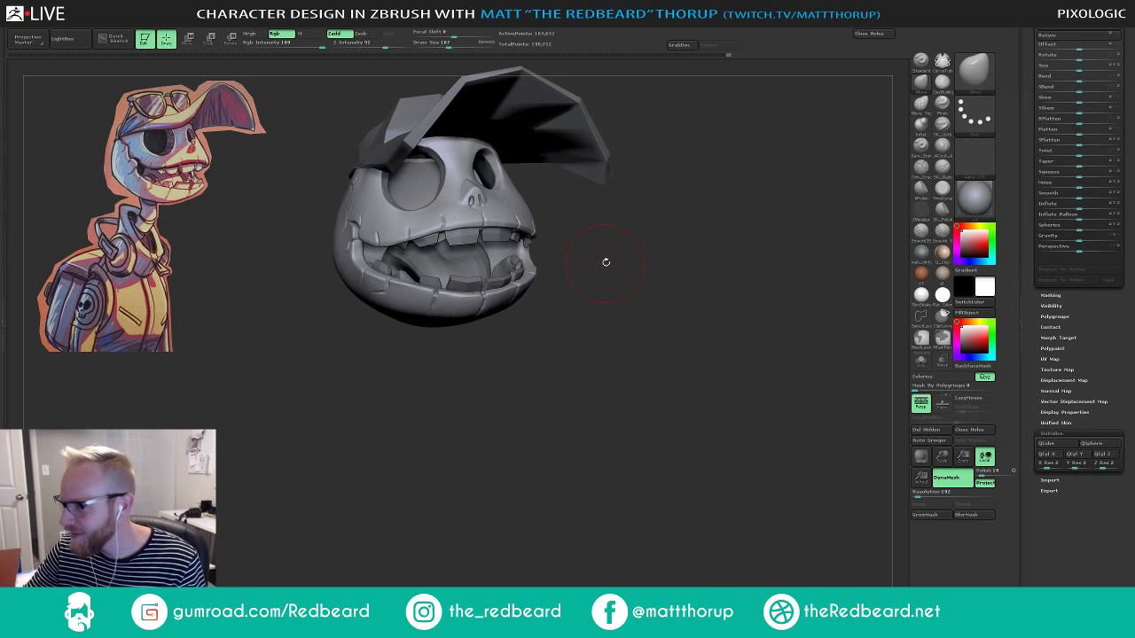
# Plane the upper lip area above the front teeth with a resized trimming brush.
pyautogui.click(945, 192)
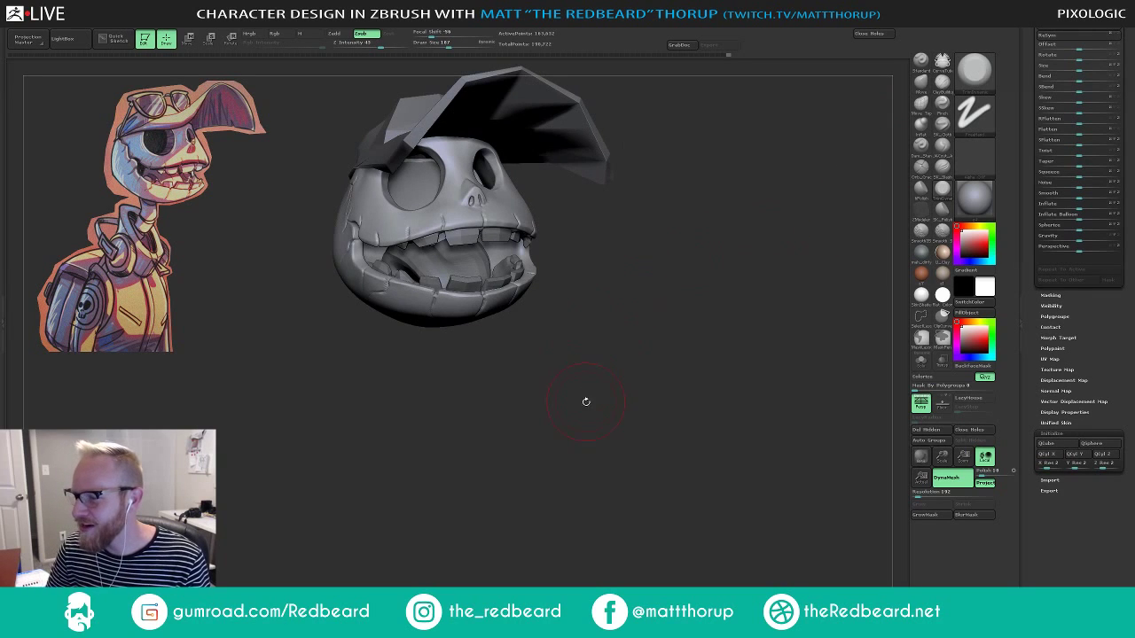
pyautogui.keyDown('alt'); pyautogui.moveTo(586, 402); pyautogui.dragTo(628, 377); pyautogui.keyUp('alt')
pyautogui.press('s')
pyautogui.moveTo(520, 257); pyautogui.dragTo(512, 256)
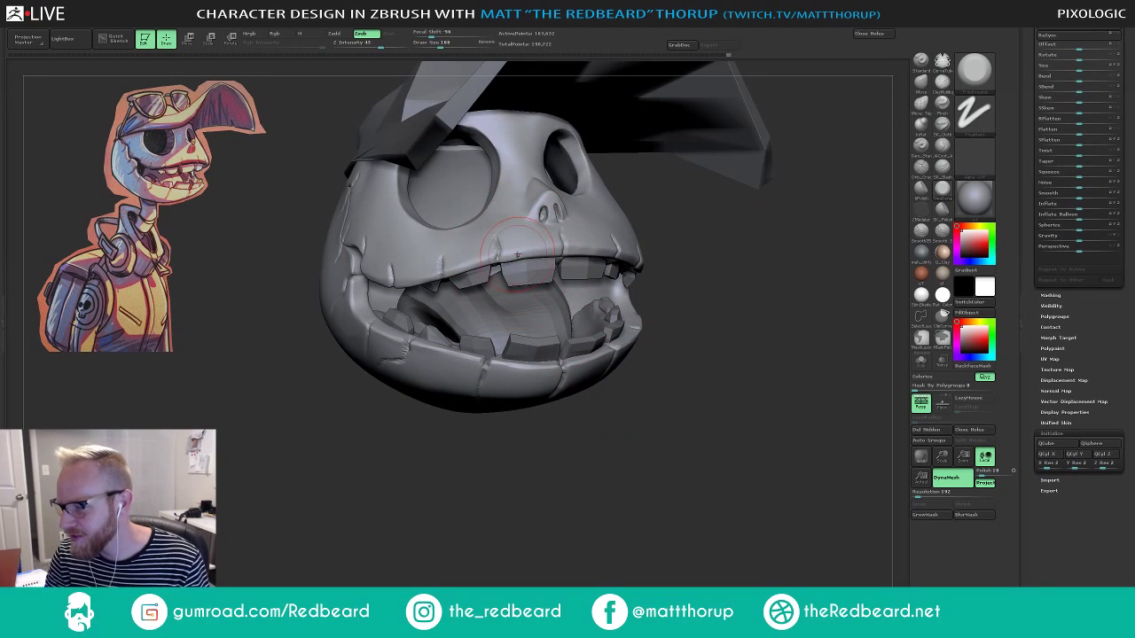
# Refine the upper lip edge and its cracks along the front and both sides with a small sculpting brush.
pyautogui.click(942, 212)
pyautogui.moveTo(783, 278); pyautogui.dragTo(722, 297)
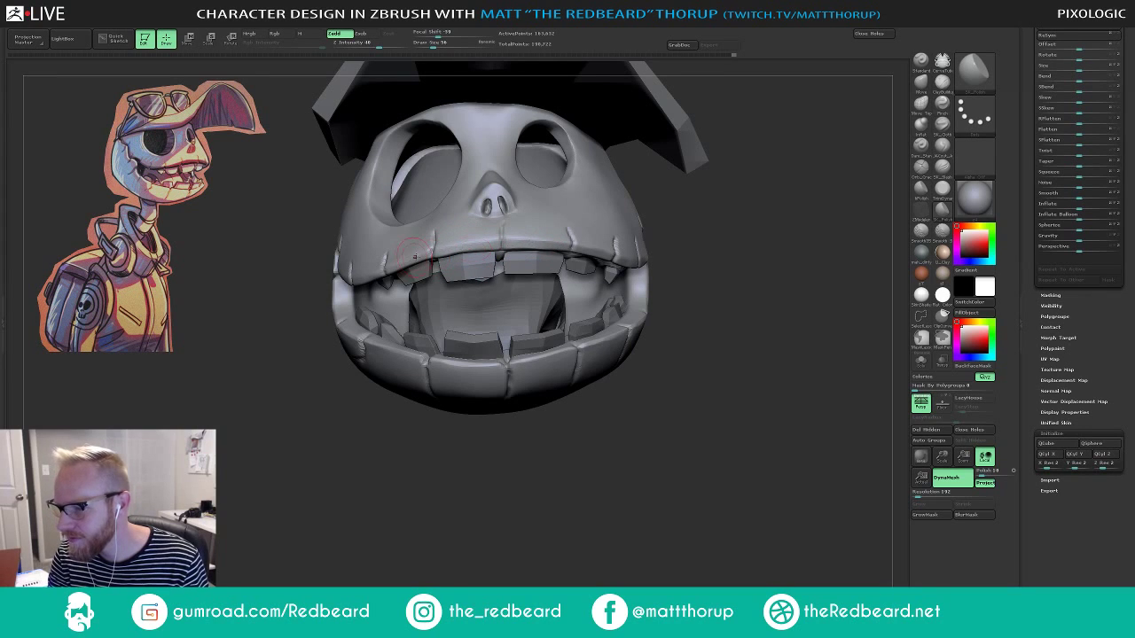
pyautogui.moveTo(261, 312); pyautogui.dragTo(343, 306)
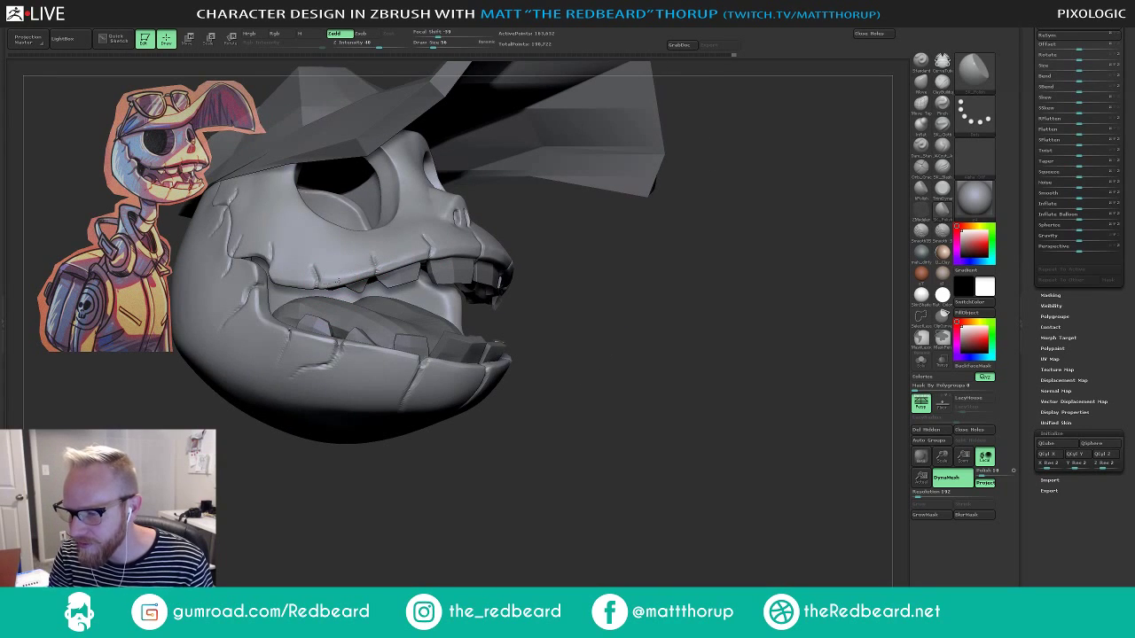
pyautogui.moveTo(602, 285)
pyautogui.mouseDown()
pyautogui.moveTo(603, 347)
pyautogui.moveTo(587, 362)
pyautogui.moveTo(429, 357)
pyautogui.mouseUp()
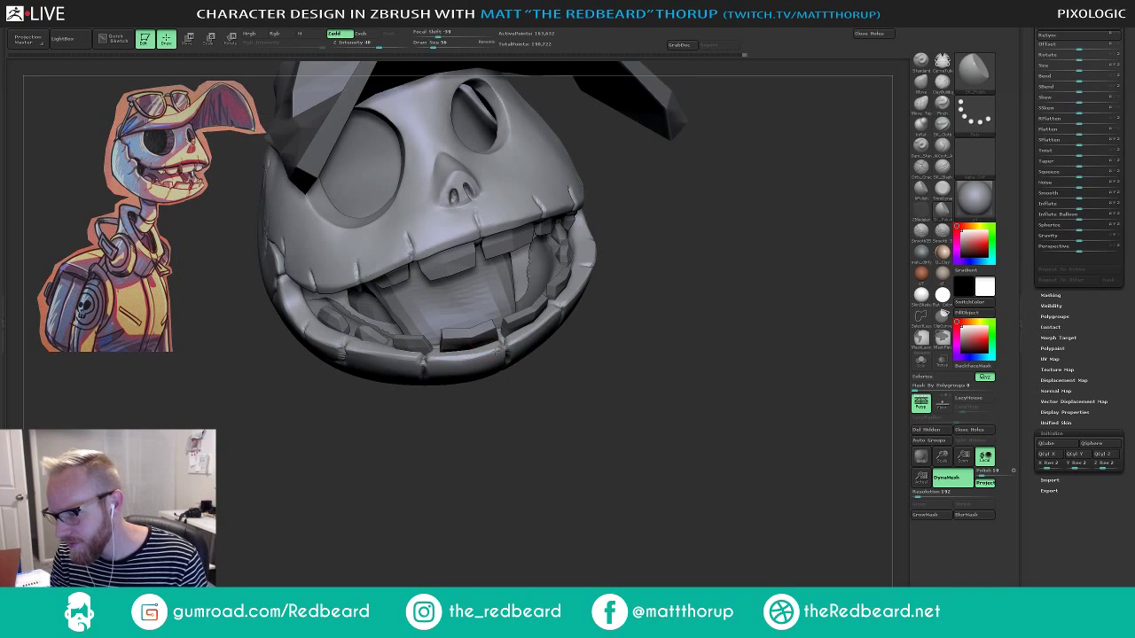
pyautogui.moveTo(612, 350); pyautogui.dragTo(525, 338)
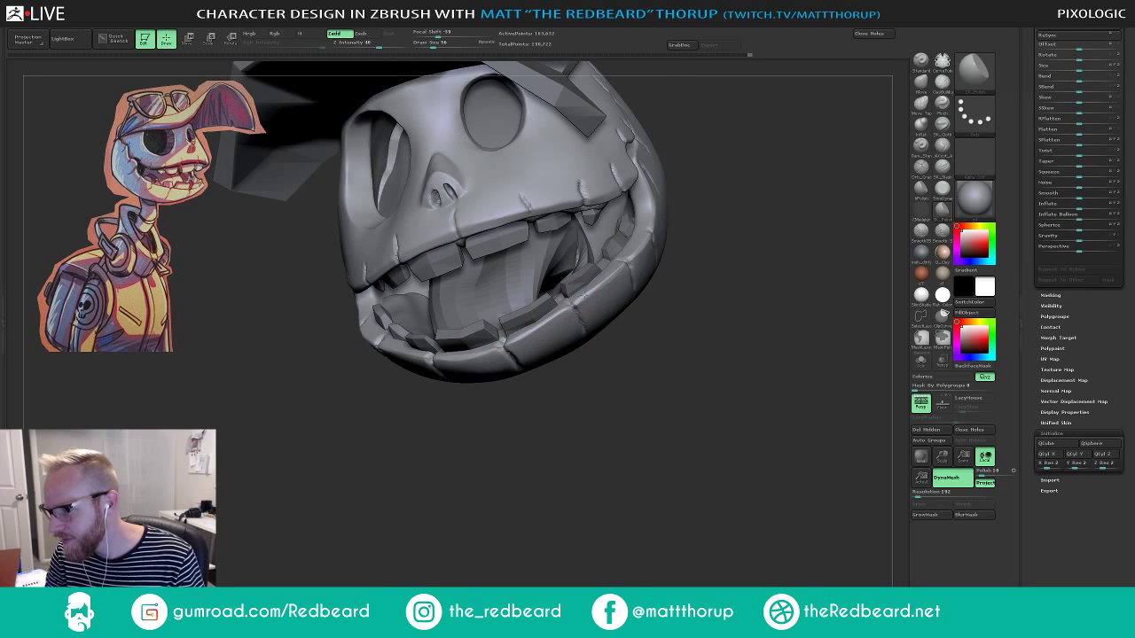
pyautogui.moveTo(697, 259); pyautogui.dragTo(687, 276)
pyautogui.keyDown('shift'); pyautogui.moveTo(676, 211); pyautogui.dragTo(660, 237); pyautogui.keyUp('shift')
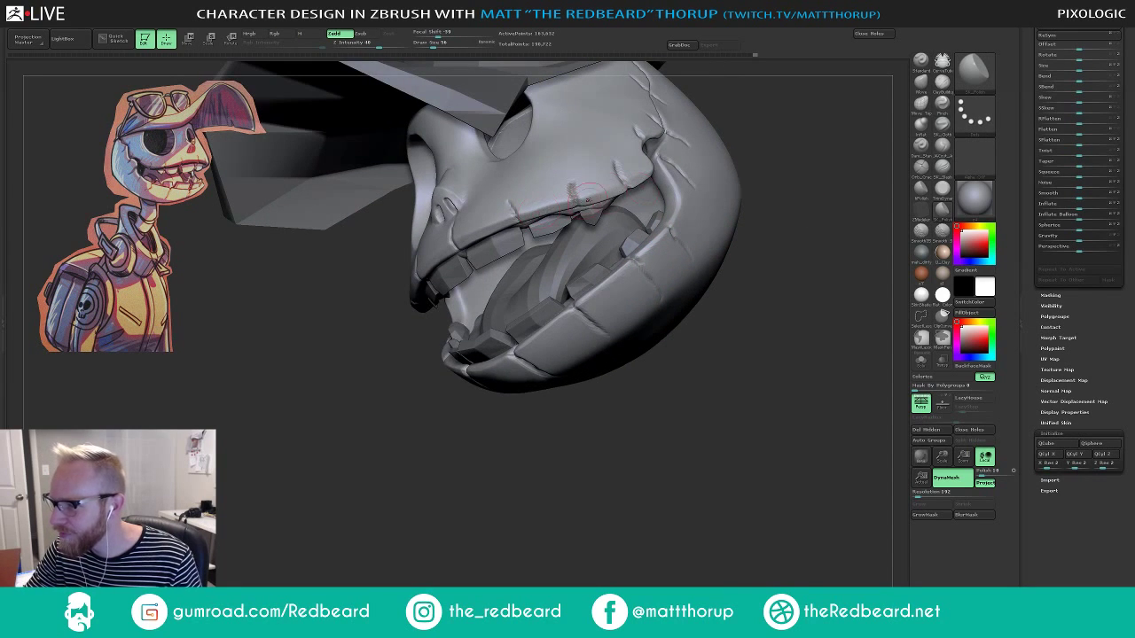
# Refine the jaw edge and cracks around the mouth corners on both sides with the small sculpting brush.
pyautogui.moveTo(770, 129); pyautogui.dragTo(696, 155)
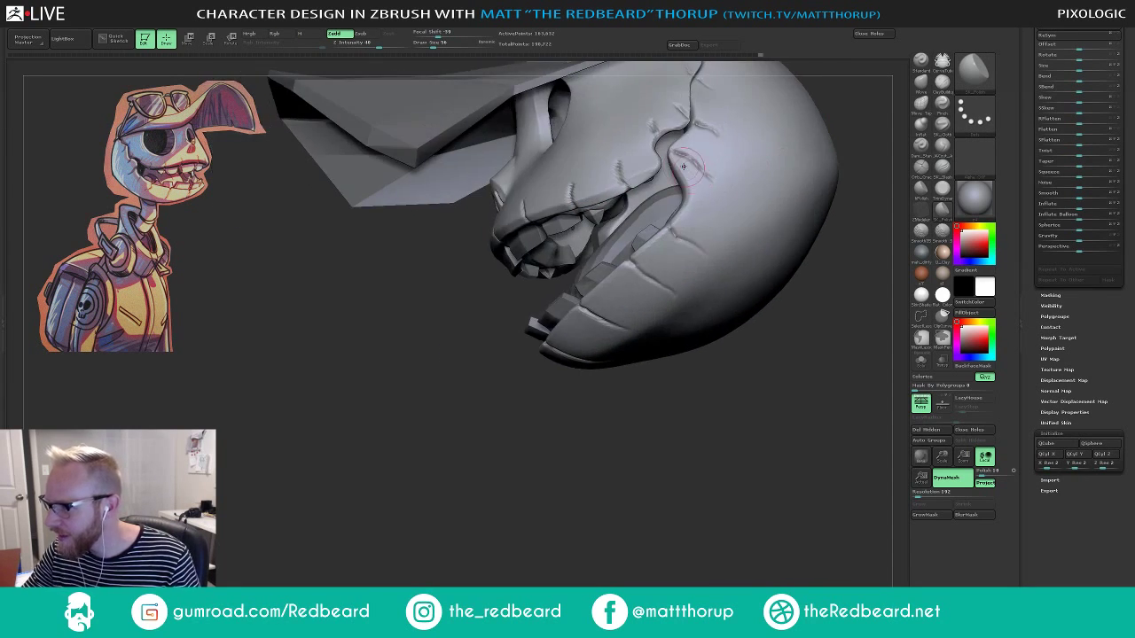
pyautogui.moveTo(390, 355); pyautogui.dragTo(585, 290)
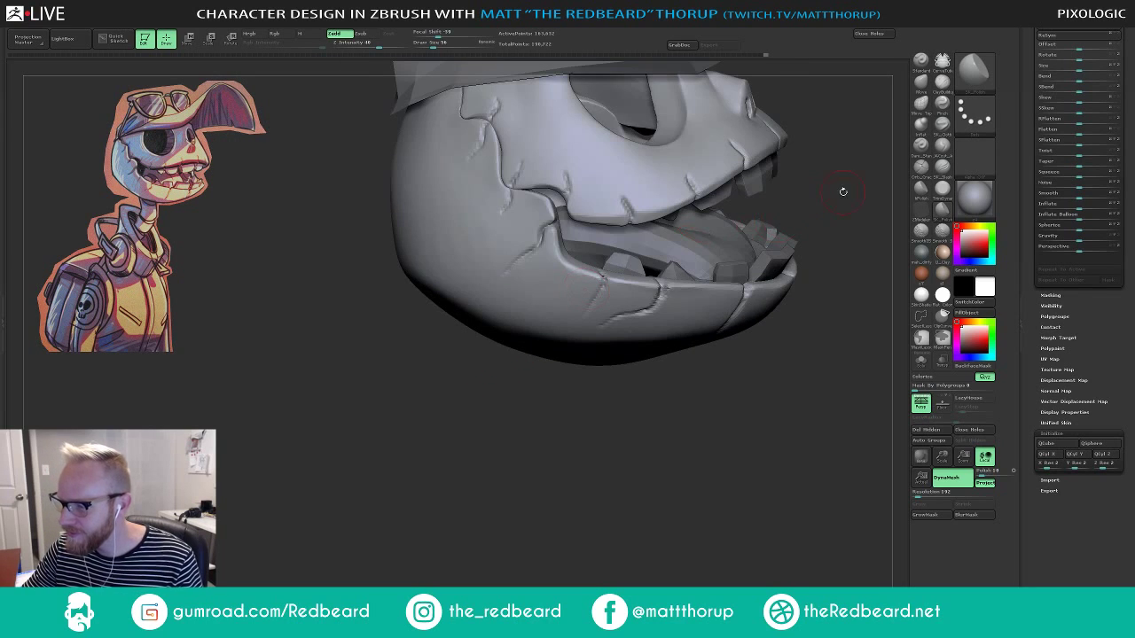
pyautogui.moveTo(844, 191); pyautogui.dragTo(793, 220)
pyautogui.moveTo(483, 316); pyautogui.dragTo(469, 286)
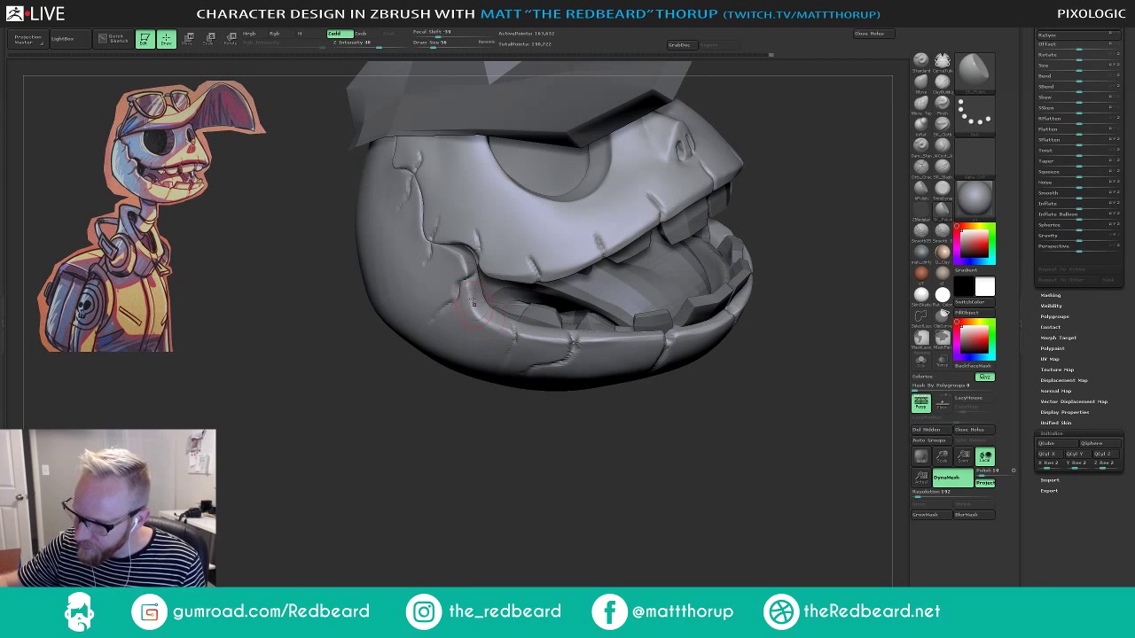
# Adjust the outer edge of the skull's eye socket with a resized Move brush.
pyautogui.moveTo(506, 469)
pyautogui.mouseDown()
pyautogui.moveTo(651, 512)
pyautogui.moveTo(600, 514)
pyautogui.moveTo(664, 519)
pyautogui.moveTo(597, 560)
pyautogui.mouseUp()
pyautogui.click(922, 83)
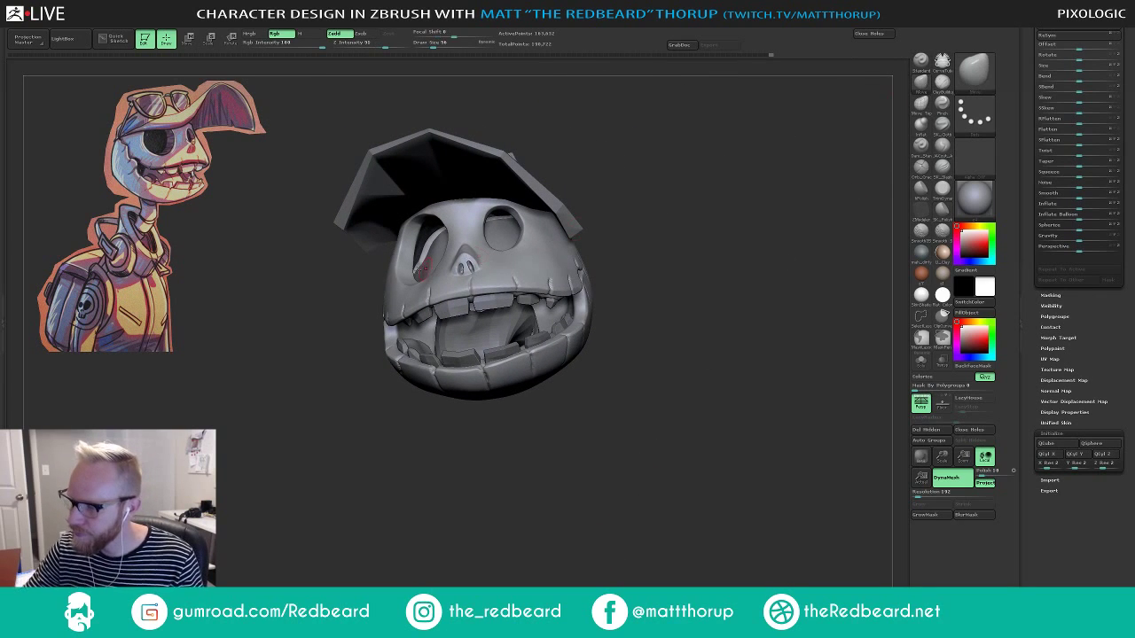
pyautogui.press('s')
pyautogui.moveTo(402, 267)
pyautogui.mouseDown()
pyautogui.moveTo(552, 268)
pyautogui.moveTo(597, 335)
pyautogui.moveTo(575, 359)
pyautogui.moveTo(596, 374)
pyautogui.moveTo(627, 363)
pyautogui.mouseUp()
pyautogui.moveTo(627, 363); pyautogui.dragTo(620, 365)
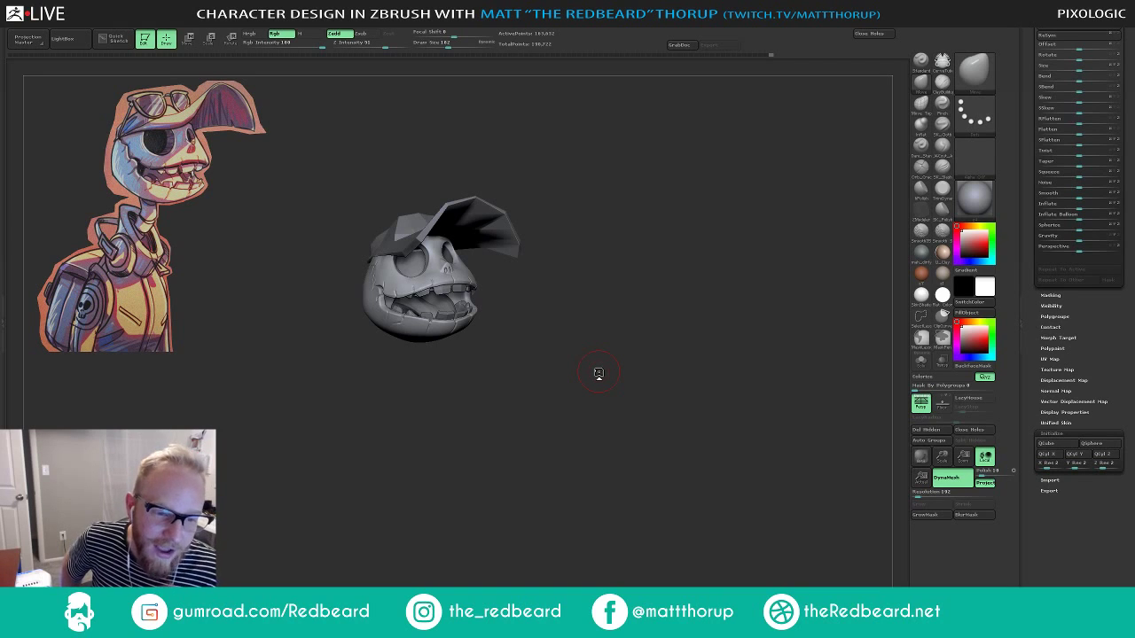
# Select the cap and adjust the rear rim of its crown with a resized Move brush.
pyautogui.moveTo(1131, 183); pyautogui.dragTo(1131, 272)
pyautogui.moveTo(709, 306); pyautogui.dragTo(661, 374)
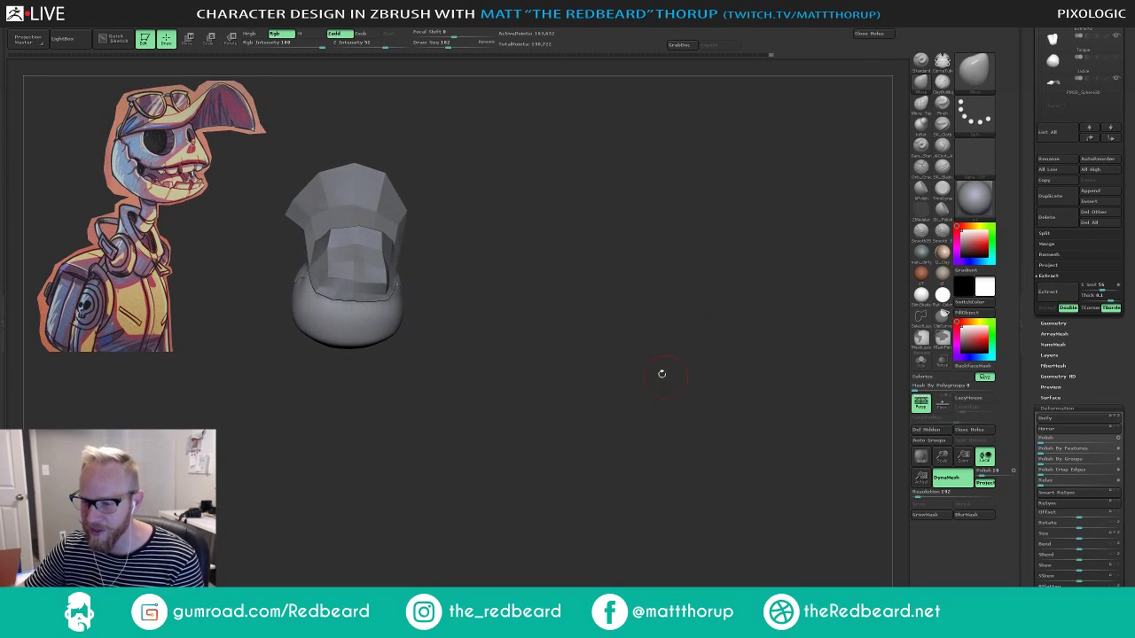
pyautogui.keyDown('alt'); pyautogui.click(367, 298); pyautogui.keyUp('alt')
pyautogui.moveTo(516, 313)
pyautogui.mouseDown()
pyautogui.moveTo(509, 278)
pyautogui.moveTo(447, 254)
pyautogui.moveTo(453, 240)
pyautogui.mouseUp()
pyautogui.press('s')
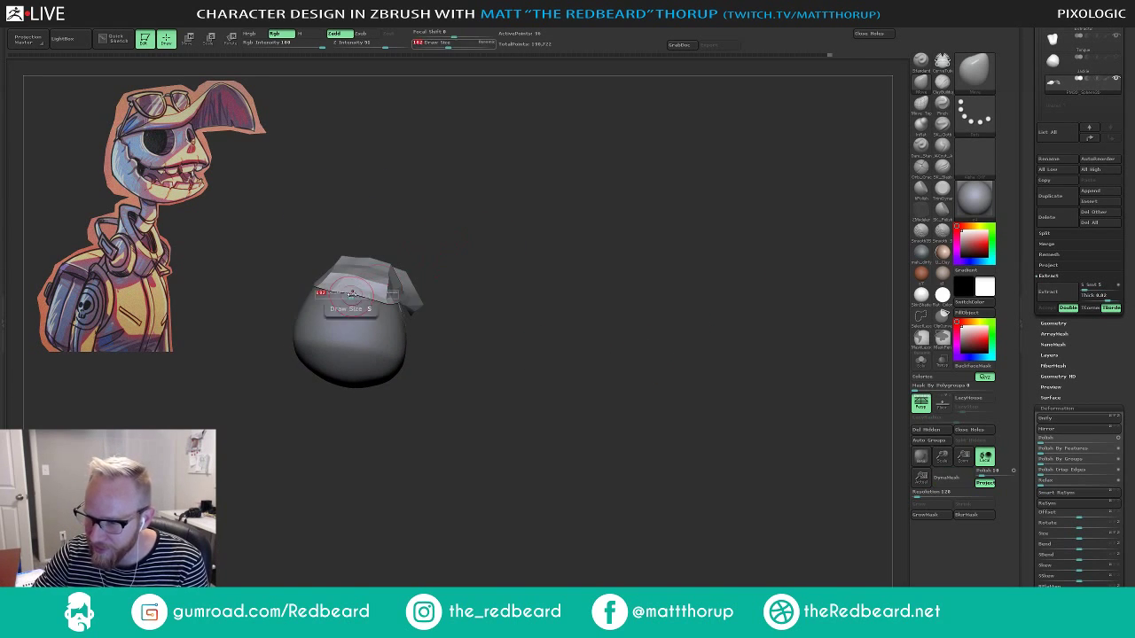
pyautogui.moveTo(352, 294); pyautogui.dragTo(357, 294)
pyautogui.moveTo(452, 245)
pyautogui.mouseDown()
pyautogui.moveTo(409, 213)
pyautogui.moveTo(425, 236)
pyautogui.mouseUp()
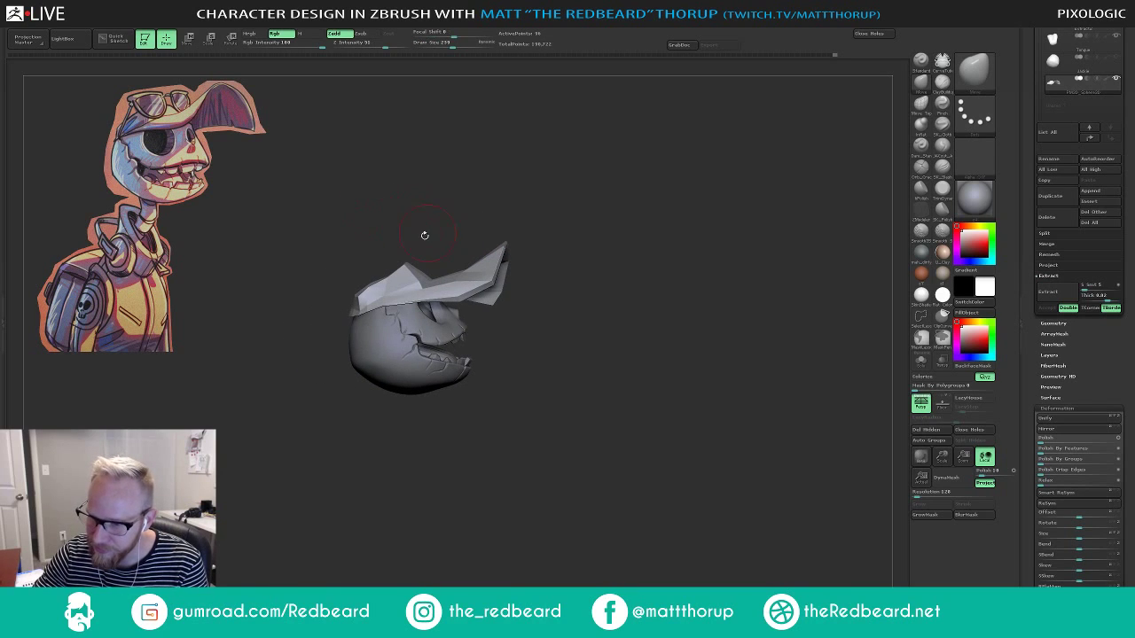
# Fit the lower rear corner of the cap's rim against the skull with a smaller Move brush.
pyautogui.press('s')
pyautogui.moveTo(356, 314)
pyautogui.mouseDown()
pyautogui.moveTo(420, 270)
pyautogui.moveTo(387, 284)
pyautogui.moveTo(370, 309)
pyautogui.moveTo(446, 266)
pyautogui.moveTo(511, 248)
pyautogui.moveTo(462, 309)
pyautogui.moveTo(472, 304)
pyautogui.mouseUp()
pyautogui.press('s')
pyautogui.press('s')
pyautogui.moveTo(407, 321); pyautogui.dragTo(410, 321)
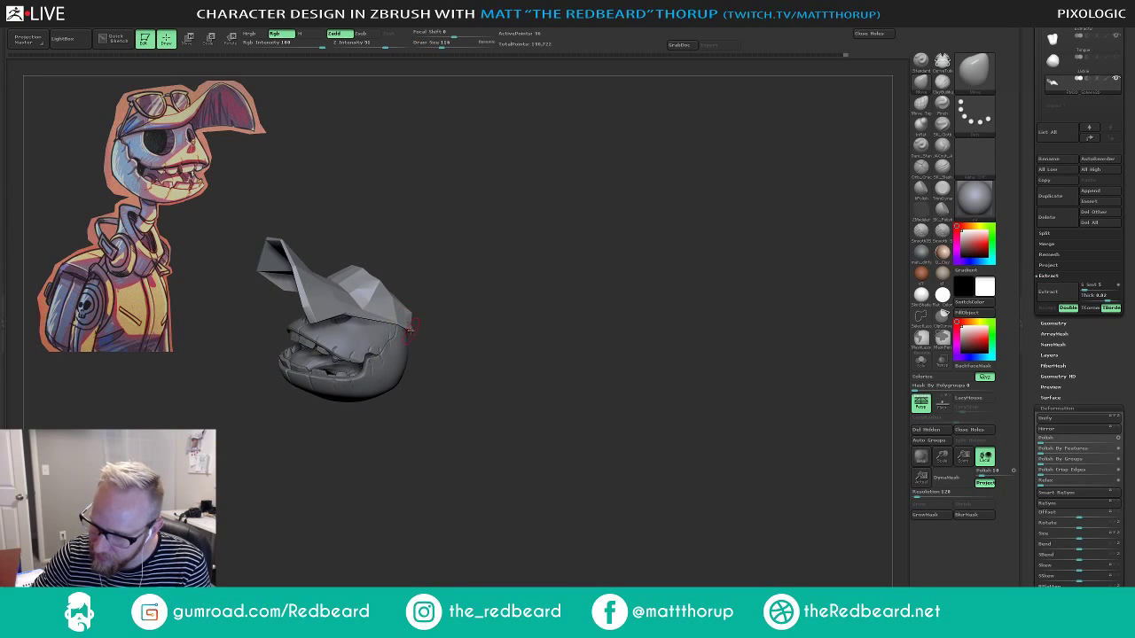
# Shape the upper rear vertices of the cap's crown and its back contour with the Move brush.
pyautogui.moveTo(438, 360)
pyautogui.mouseDown()
pyautogui.moveTo(487, 263)
pyautogui.moveTo(415, 324)
pyautogui.moveTo(441, 324)
pyautogui.mouseUp()
pyautogui.press('s')
pyautogui.moveTo(497, 274)
pyautogui.mouseDown()
pyautogui.moveTo(458, 324)
pyautogui.moveTo(501, 279)
pyautogui.mouseUp()
pyautogui.press('s')
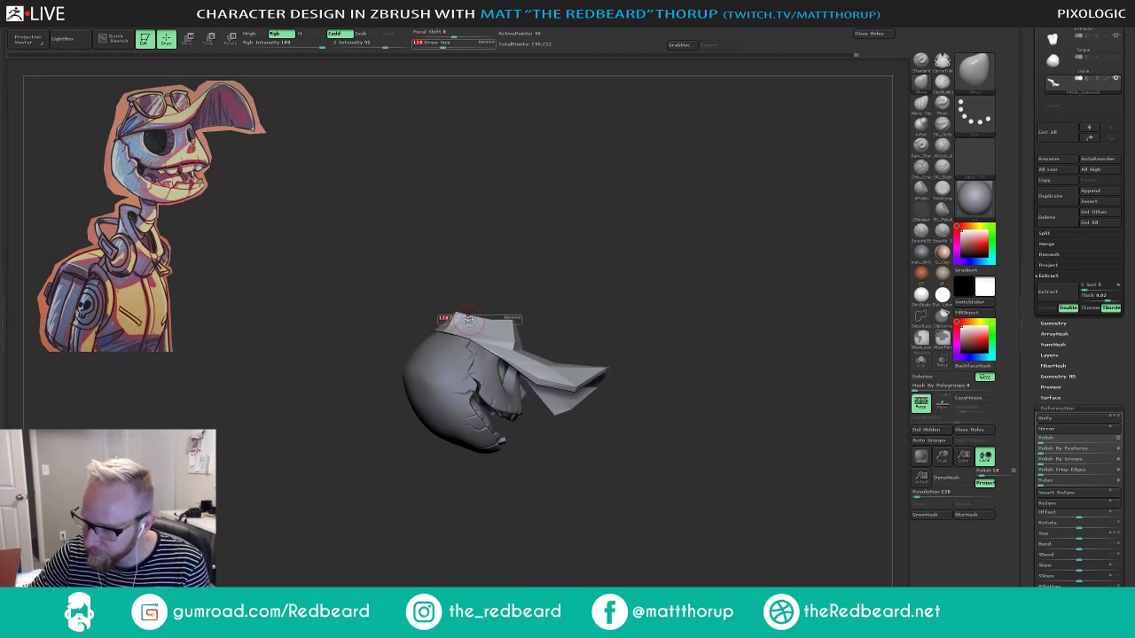
pyautogui.moveTo(472, 319); pyautogui.dragTo(470, 320)
pyautogui.moveTo(570, 245)
pyautogui.mouseDown()
pyautogui.moveTo(534, 240)
pyautogui.moveTo(612, 229)
pyautogui.moveTo(594, 222)
pyautogui.mouseUp()
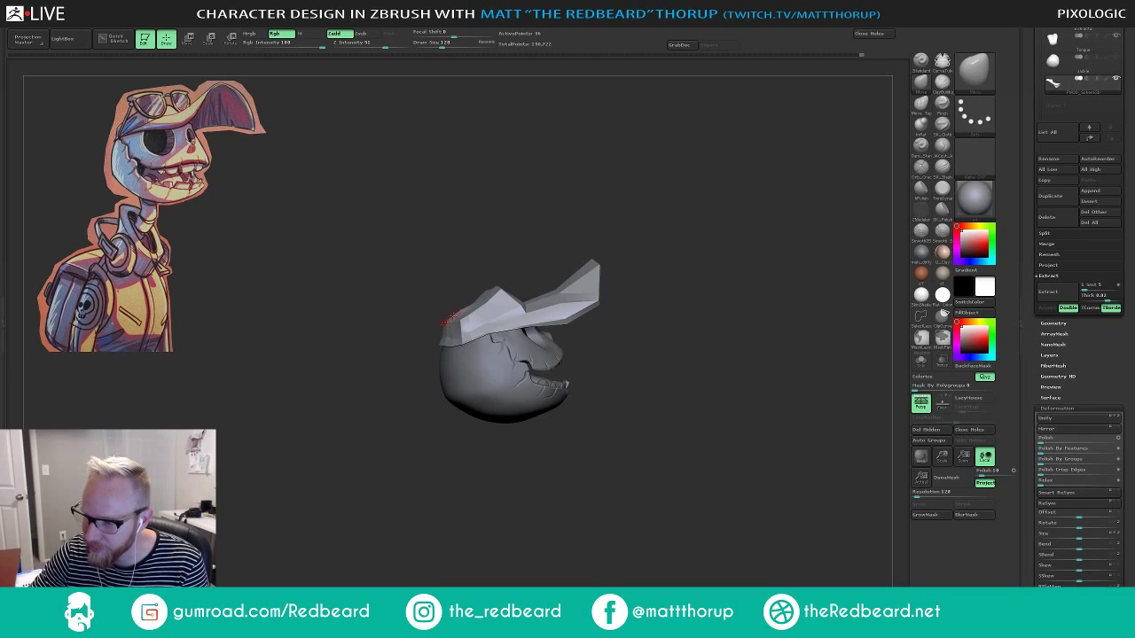
pyautogui.moveTo(445, 319); pyautogui.dragTo(472, 304)
pyautogui.keyDown('ctrl'); pyautogui.moveTo(472, 303); pyautogui.dragTo(462, 291, button='right'); pyautogui.keyUp('ctrl')
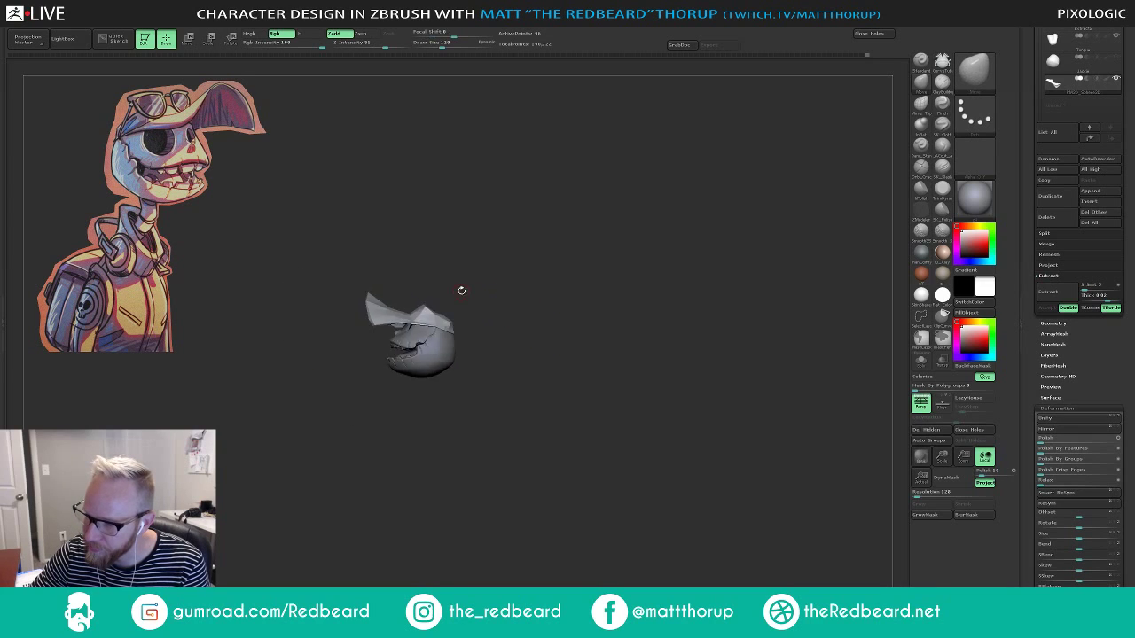
pyautogui.moveTo(462, 291); pyautogui.dragTo(605, 230)
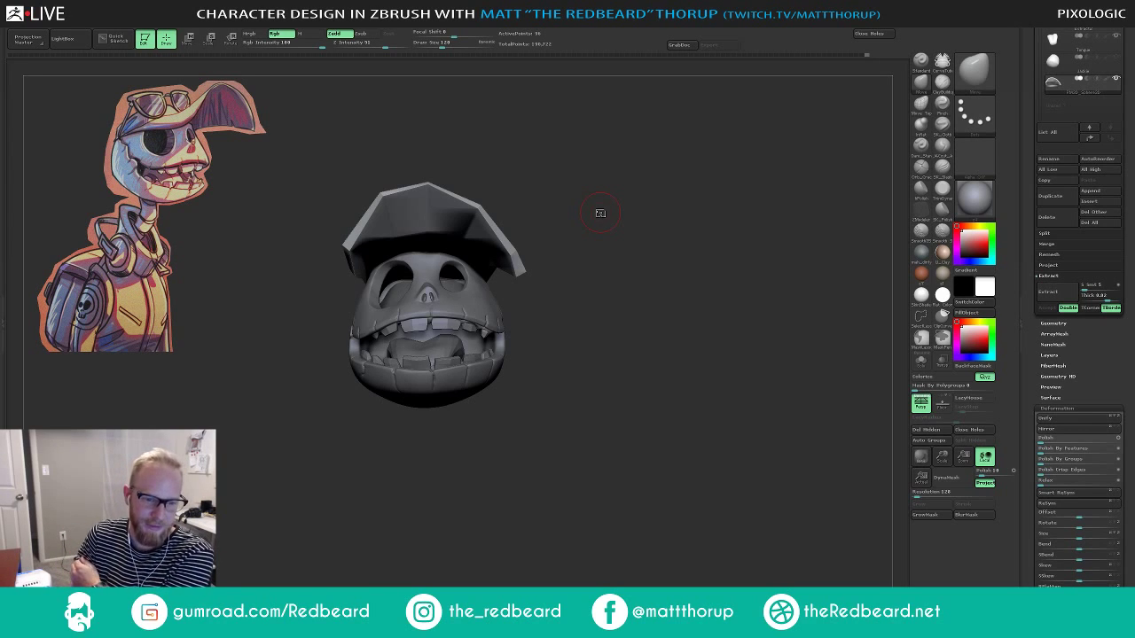
# Adjust the side and rear vertices of the cap's rim around the skull with a smaller Move brush.
pyautogui.moveTo(695, 380)
pyautogui.mouseDown()
pyautogui.moveTo(753, 409)
pyautogui.moveTo(748, 439)
pyautogui.moveTo(715, 476)
pyautogui.moveTo(546, 292)
pyautogui.mouseUp()
pyautogui.moveTo(531, 342); pyautogui.dragTo(534, 298)
pyautogui.press('[')
pyautogui.moveTo(447, 287); pyautogui.dragTo(459, 300)
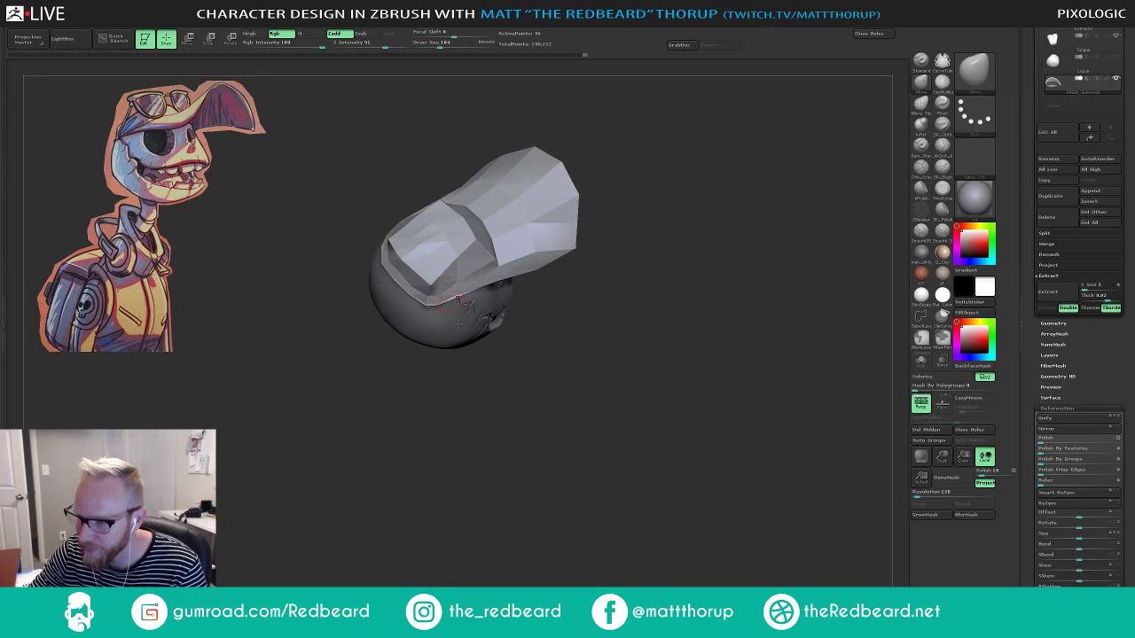
pyautogui.moveTo(514, 421)
pyautogui.mouseDown()
pyautogui.moveTo(593, 282)
pyautogui.moveTo(680, 210)
pyautogui.moveTo(608, 199)
pyautogui.mouseUp()
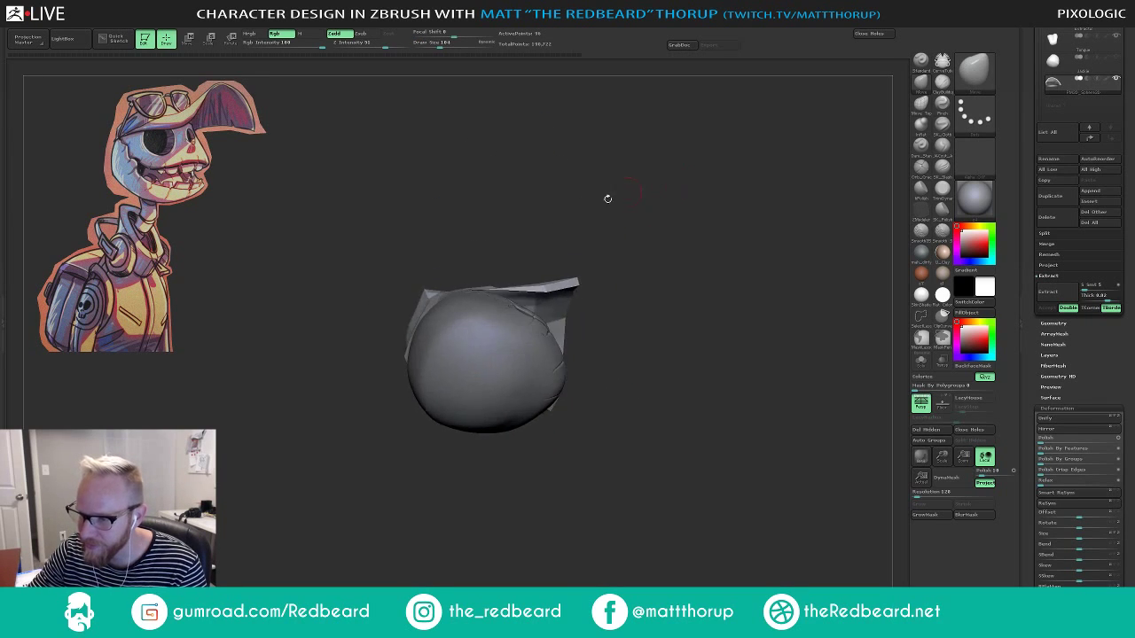
pyautogui.moveTo(431, 305); pyautogui.dragTo(423, 307)
# Adjust the cap's side edge near the brim above the eye socket with a resized Move brush.
pyautogui.moveTo(602, 288)
pyautogui.mouseDown()
pyautogui.moveTo(679, 253)
pyautogui.moveTo(611, 238)
pyautogui.moveTo(696, 244)
pyautogui.moveTo(673, 240)
pyautogui.mouseUp()
pyautogui.moveTo(508, 290); pyautogui.dragTo(509, 282)
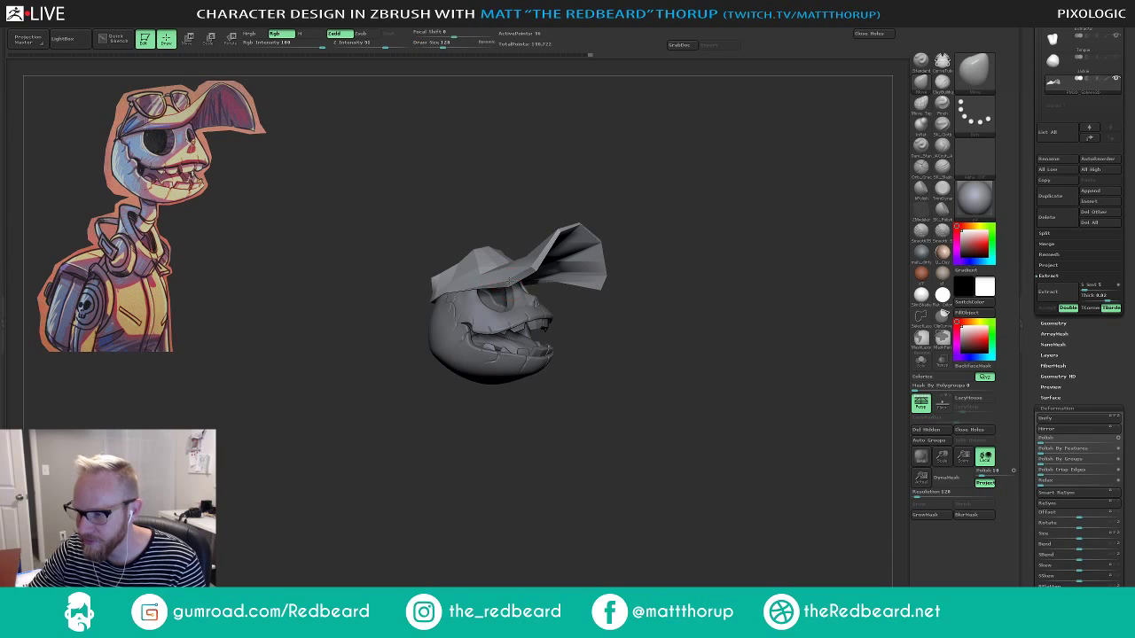
pyautogui.press('s')
pyautogui.click(517, 279)
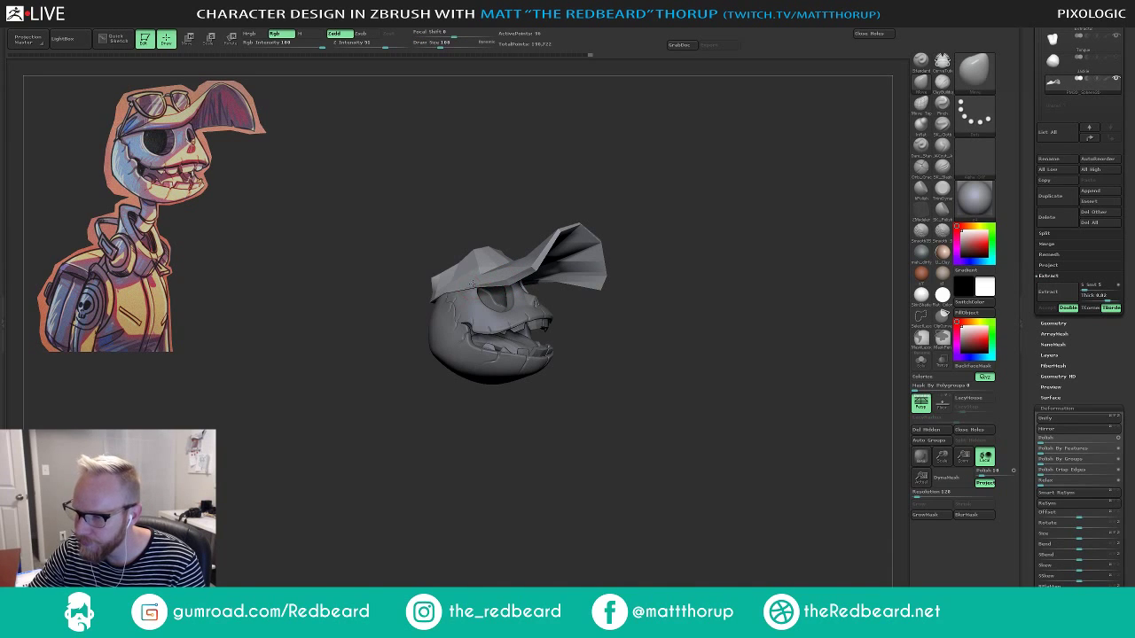
pyautogui.moveTo(612, 190); pyautogui.dragTo(713, 243)
pyautogui.moveTo(746, 285); pyautogui.dragTo(734, 291)
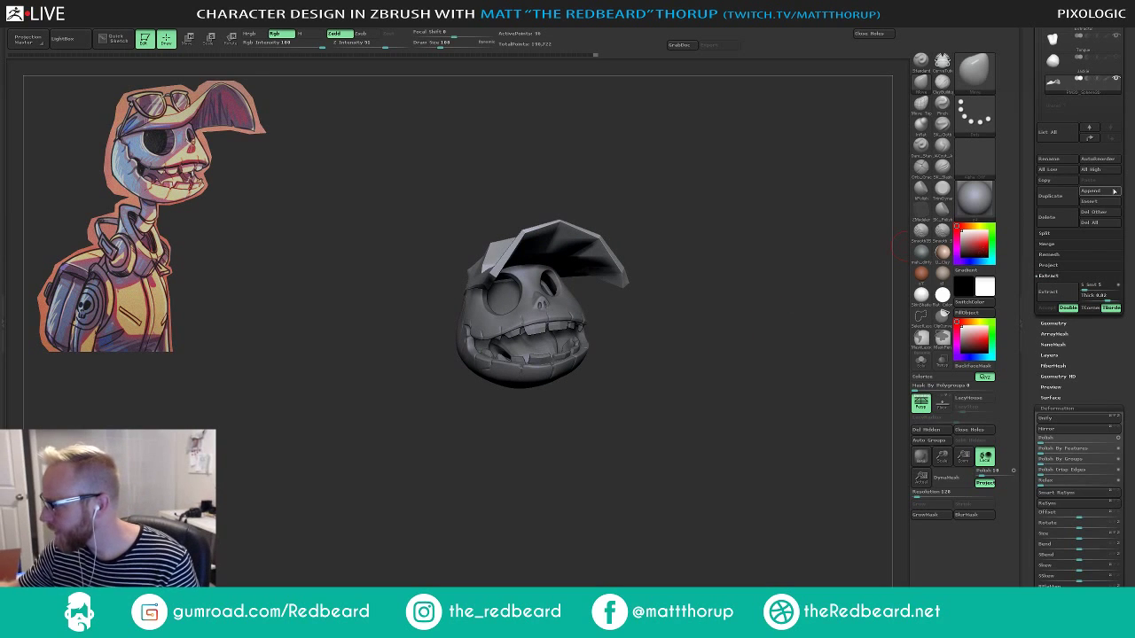
# Save the current character tool as a ZTool file alongside the earlier Jackie versions.
pyautogui.moveTo(1129, 110); pyautogui.dragTo(1129, 340)
pyautogui.click(1092, 29)
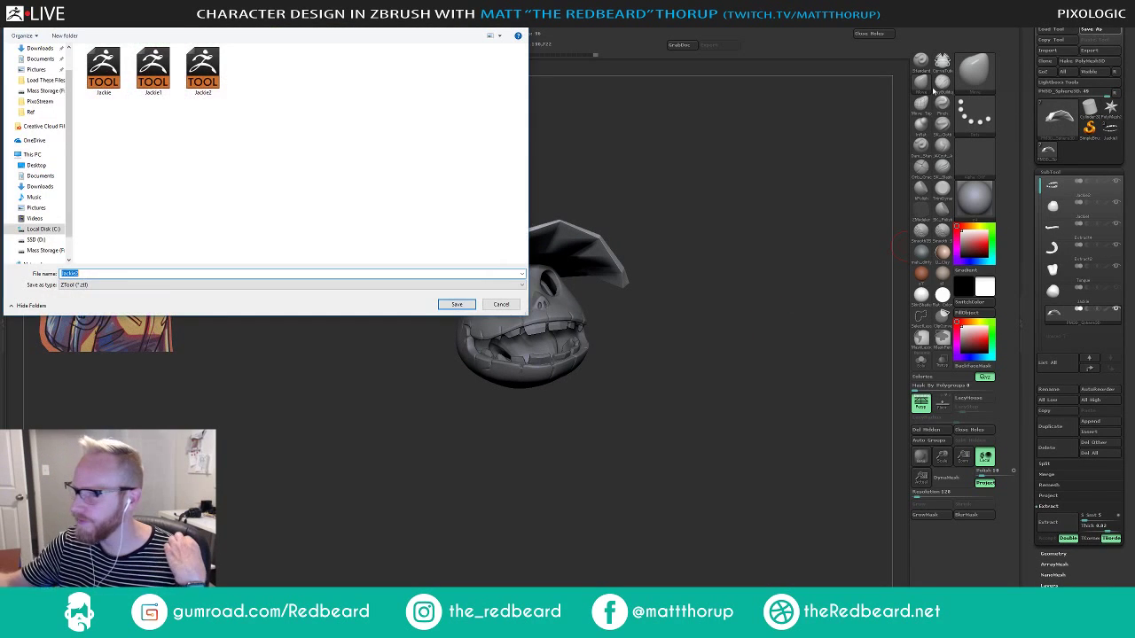
pyautogui.click(457, 305)
pyautogui.click(604, 319)
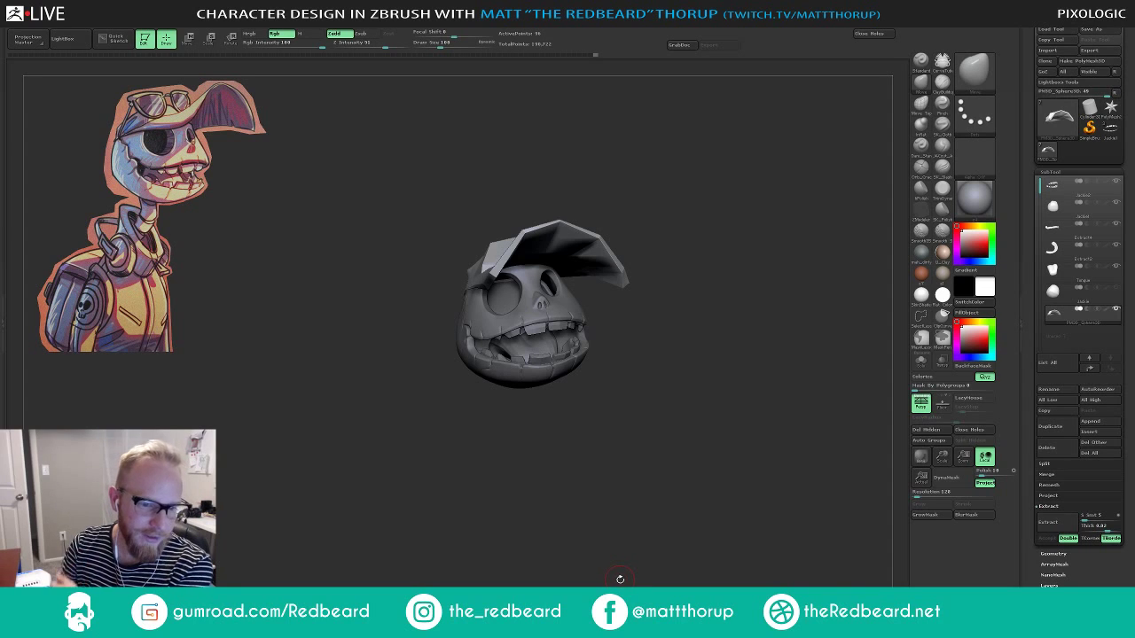
# Display the cap's polyframe and adjust the vertices of its lower side rim against the skull with the Move brush.
pyautogui.moveTo(619, 540); pyautogui.dragTo(657, 532)
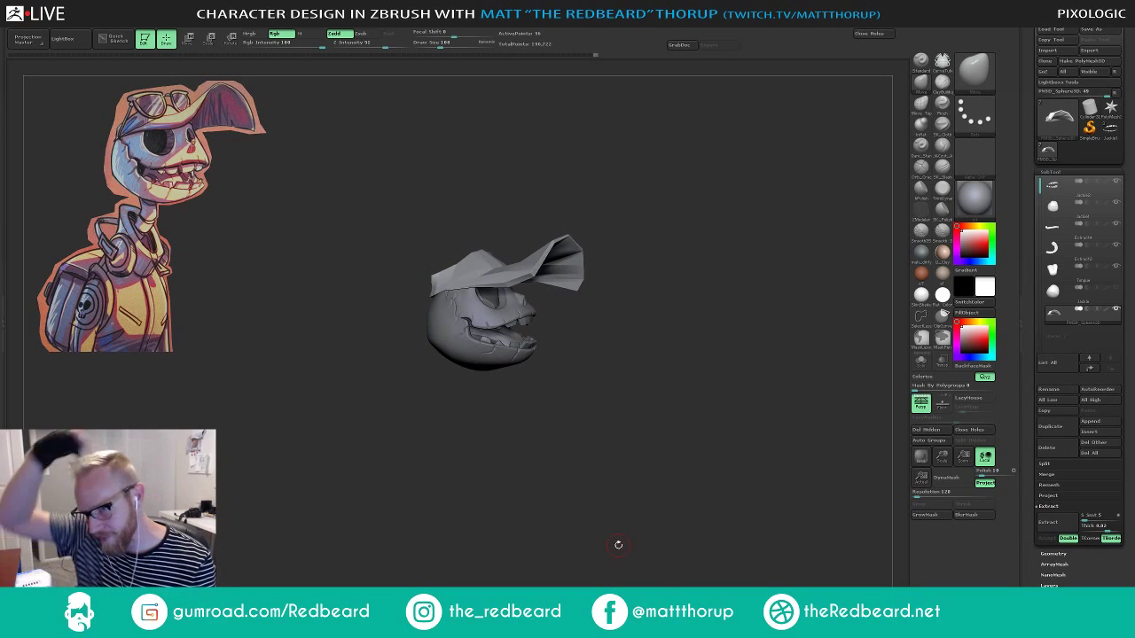
pyautogui.moveTo(697, 451); pyautogui.dragTo(694, 473)
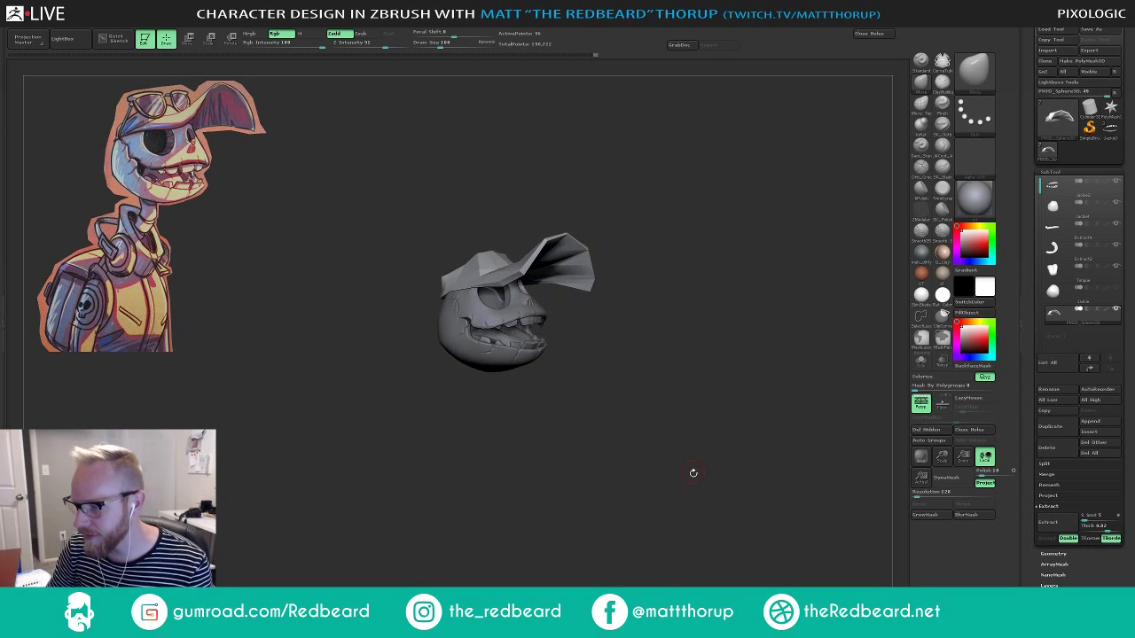
pyautogui.keyDown('alt'); pyautogui.moveTo(708, 536); pyautogui.dragTo(598, 474); pyautogui.keyUp('alt')
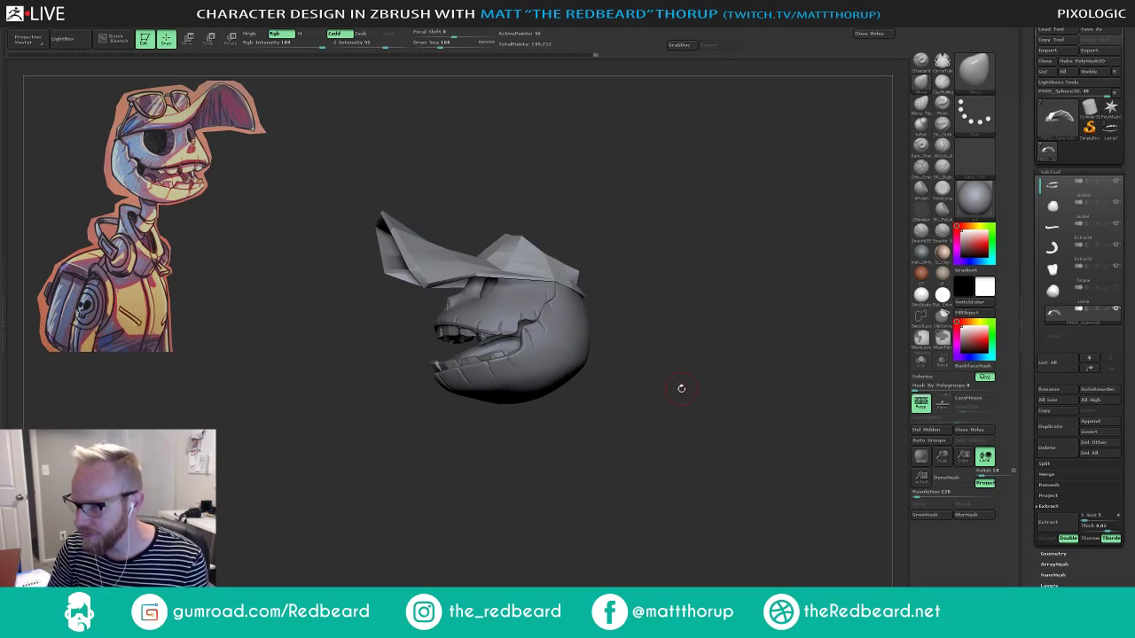
pyautogui.moveTo(681, 389); pyautogui.dragTo(646, 415)
pyautogui.hotkey('shift', 'f')
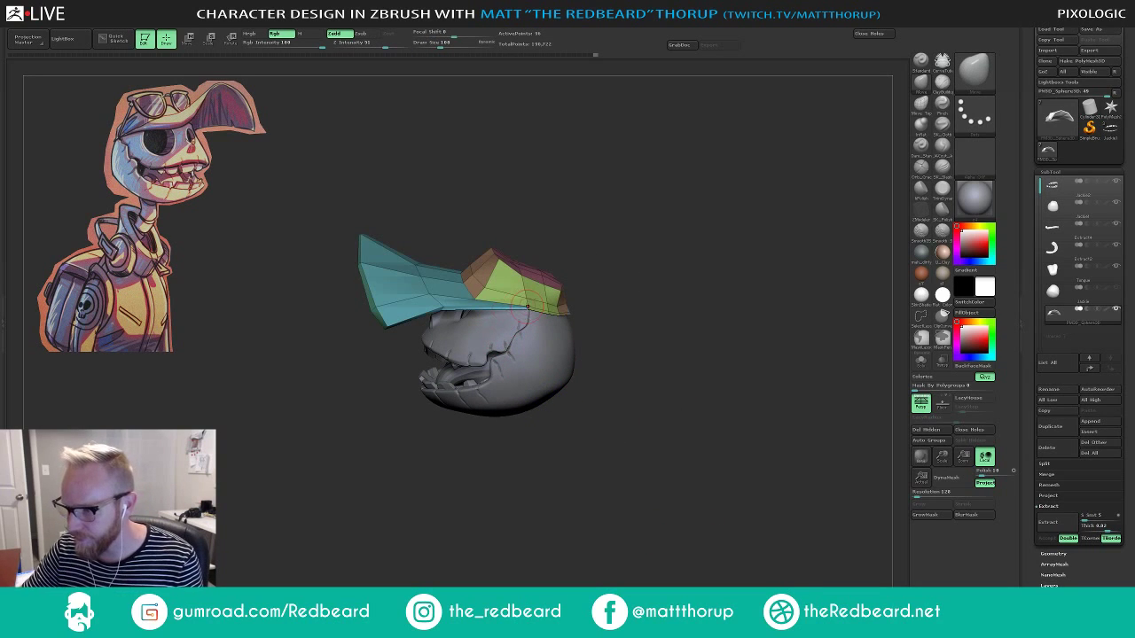
pyautogui.moveTo(528, 306); pyautogui.dragTo(538, 310)
pyautogui.moveTo(603, 300); pyautogui.dragTo(654, 308)
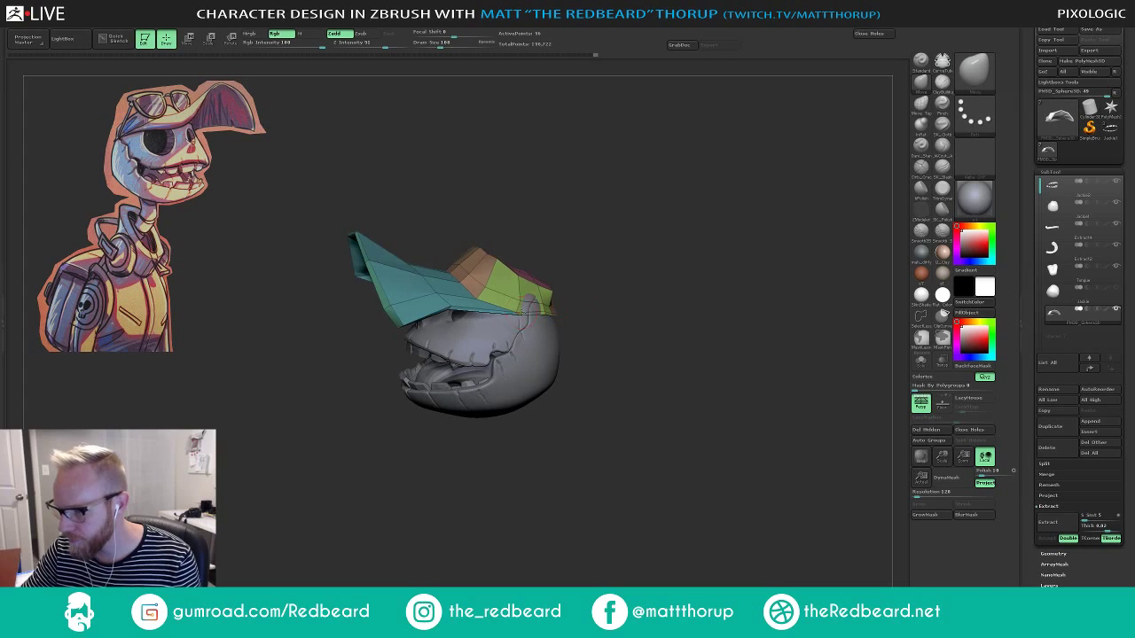
pyautogui.moveTo(528, 307); pyautogui.dragTo(527, 312)
pyautogui.moveTo(581, 306); pyautogui.dragTo(606, 275)
pyautogui.press('s')
pyautogui.moveTo(529, 310)
pyautogui.mouseDown()
pyautogui.moveTo(543, 355)
pyautogui.moveTo(501, 336)
pyautogui.moveTo(615, 248)
pyautogui.mouseUp()
pyautogui.press('s')
pyautogui.keyDown('ctrl'); pyautogui.moveTo(616, 248); pyautogui.dragTo(601, 274, button='right'); pyautogui.keyUp('ctrl')
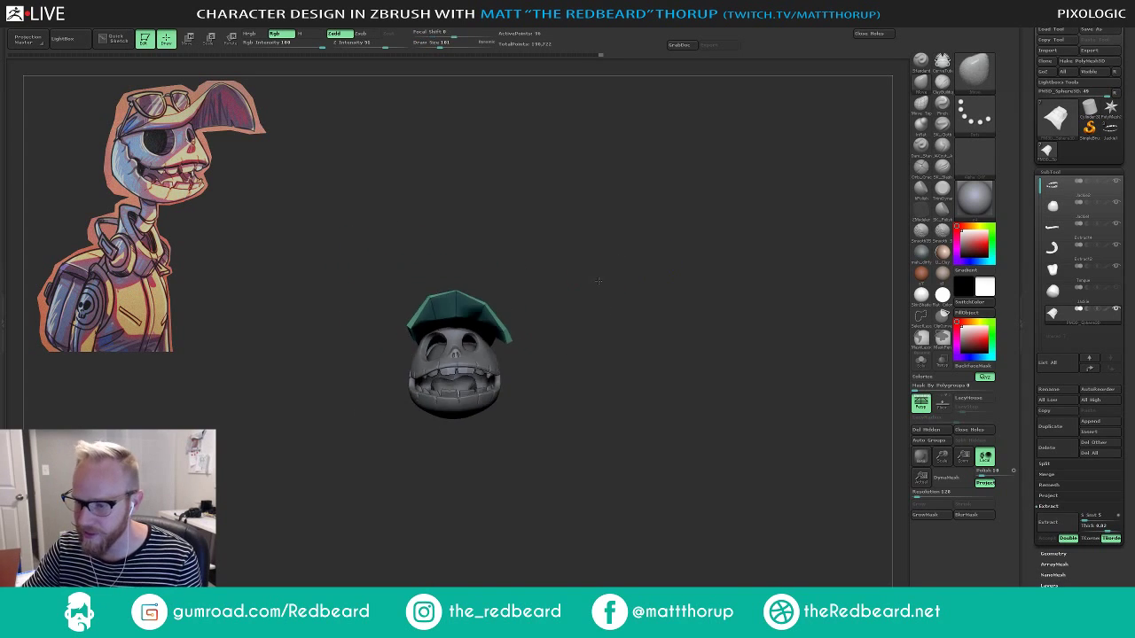
# Append a Cylinder3D as a new subtool and make it the active one.
pyautogui.moveTo(600, 274); pyautogui.dragTo(664, 268)
pyautogui.moveTo(663, 269); pyautogui.dragTo(641, 358, button='right')
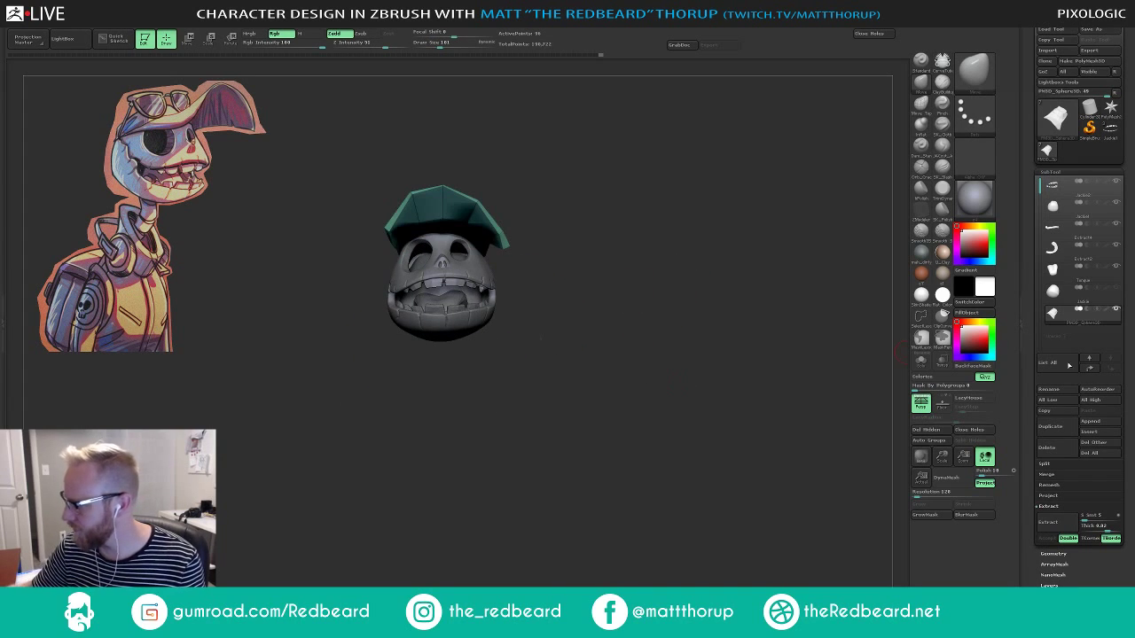
pyautogui.click(1098, 423)
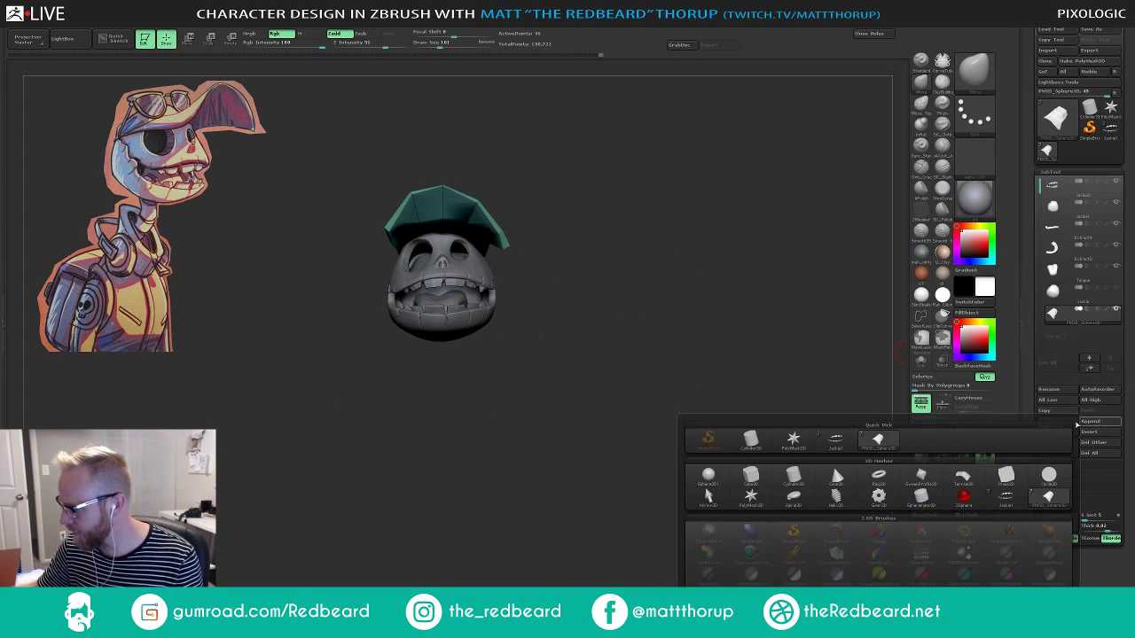
pyautogui.click(745, 450)
pyautogui.keyDown('alt'); pyautogui.click(466, 310); pyautogui.keyUp('alt')
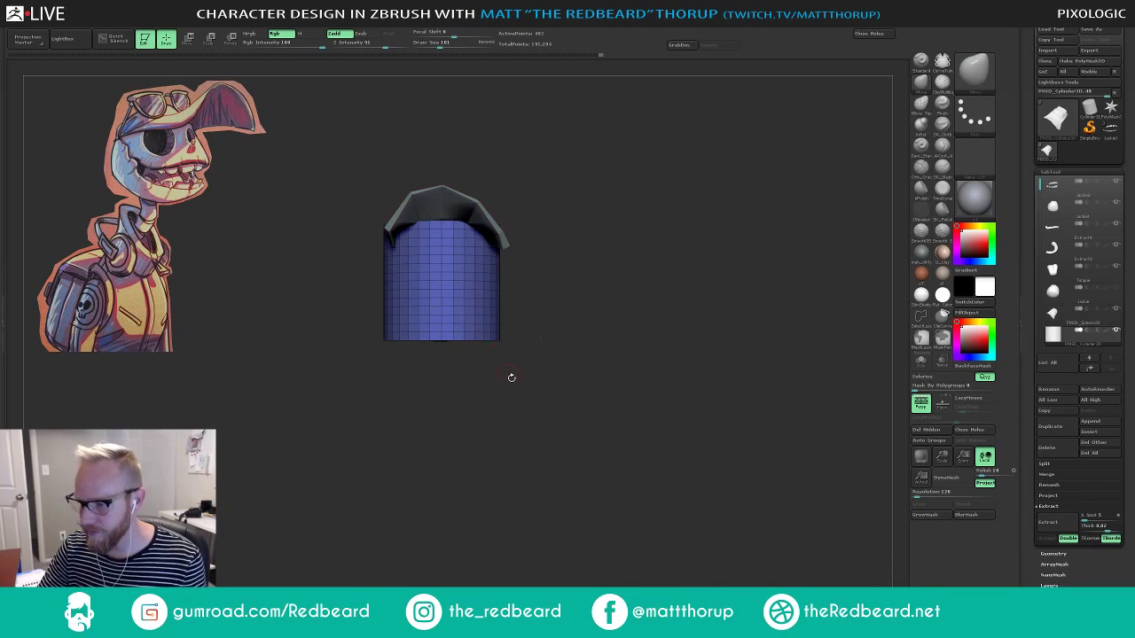
# Reinitialize the new subtool as a low-poly quick cylinder along the Z axis.
pyautogui.moveTo(1112, 488); pyautogui.dragTo(1115, 330)
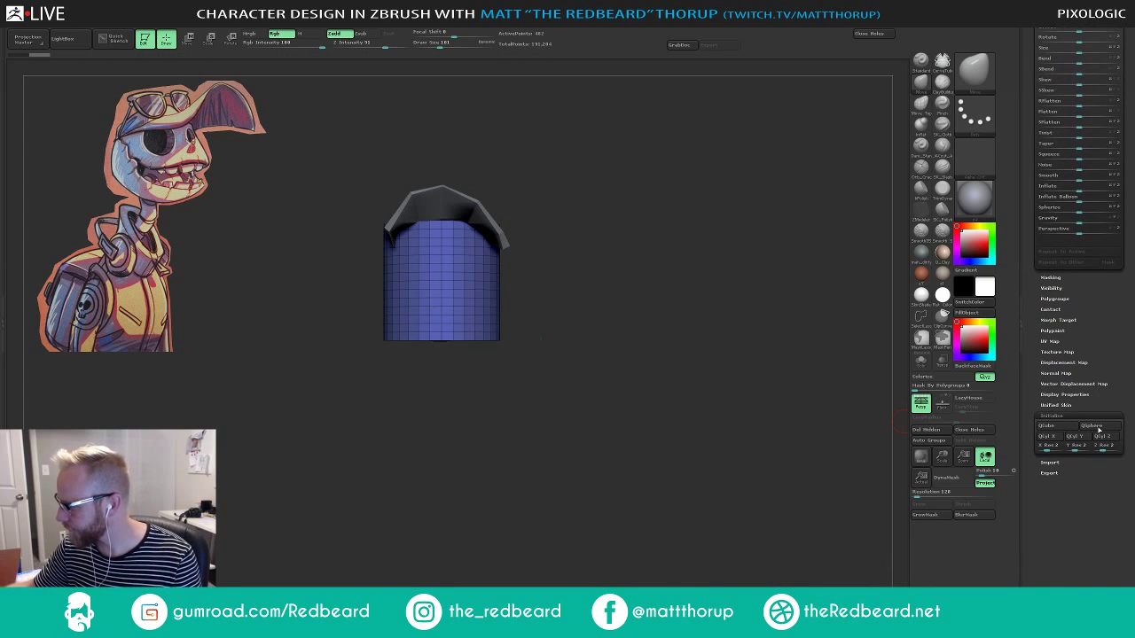
pyautogui.click(1079, 438)
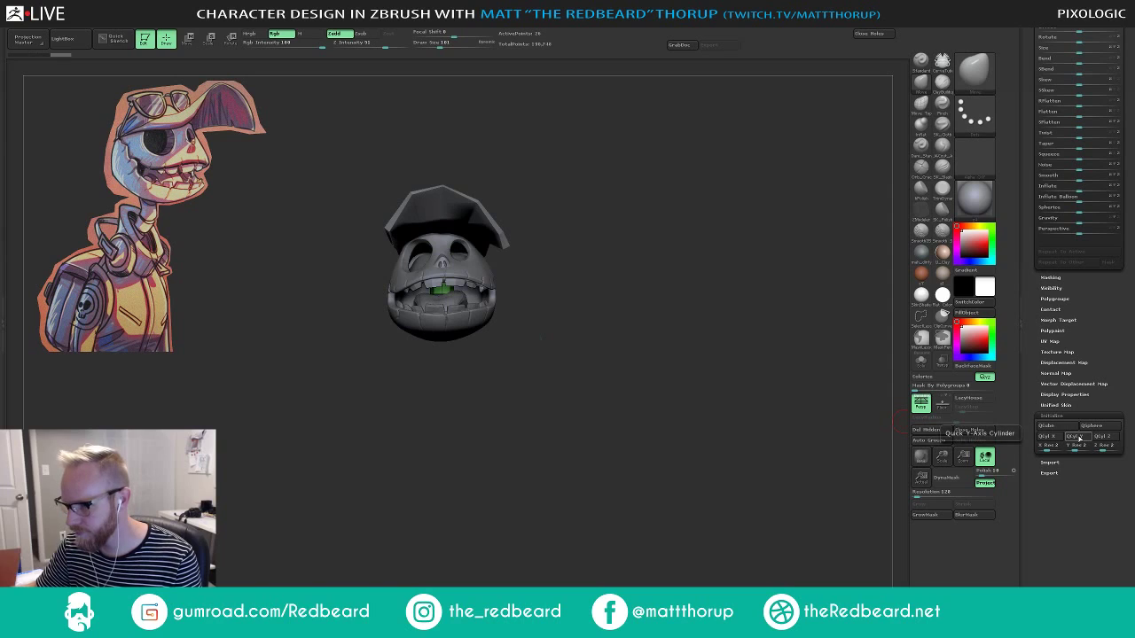
pyautogui.click(1102, 439)
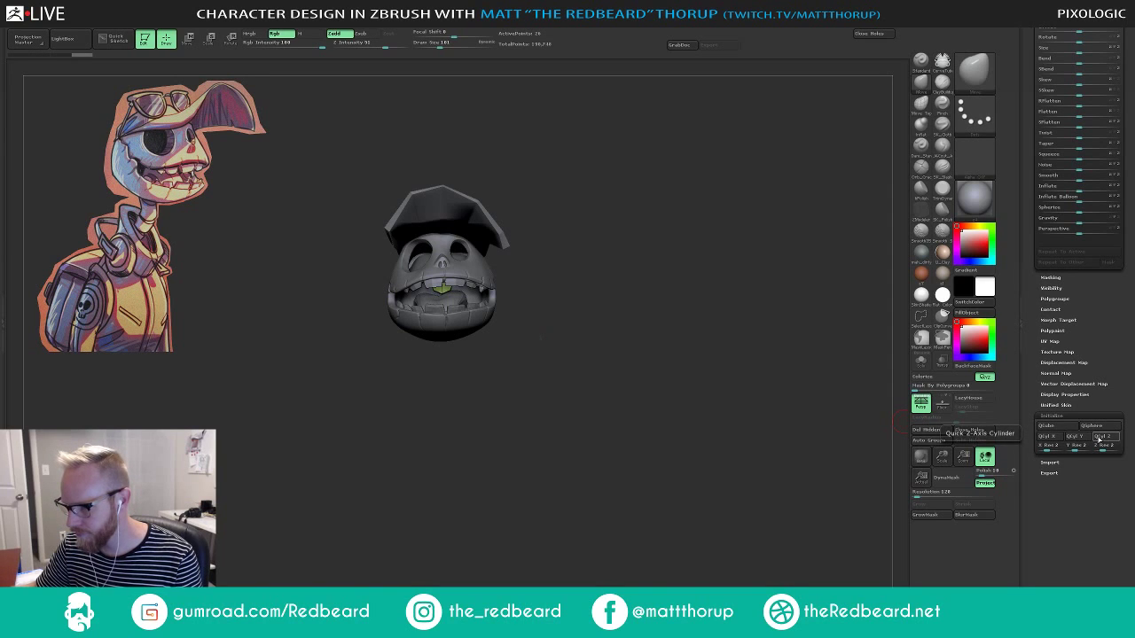
# Isolate the low-poly cylinder with Solo and move it sideways off centre with a transpose line.
pyautogui.click(921, 362)
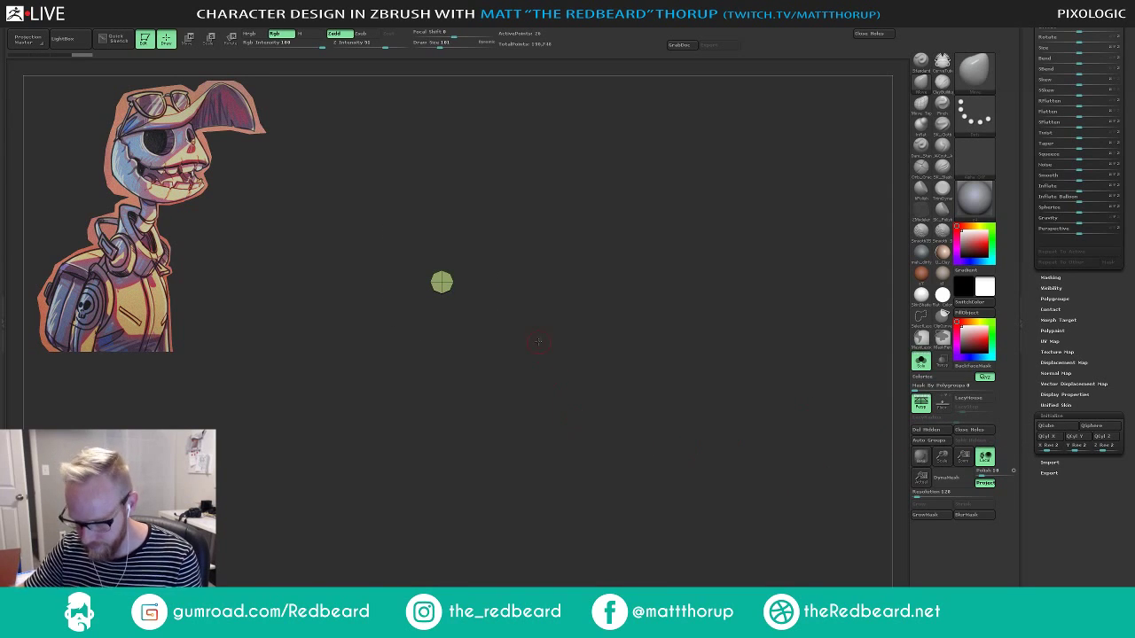
pyautogui.press('w')
pyautogui.keyDown('alt'); pyautogui.moveTo(539, 327); pyautogui.dragTo(539, 339); pyautogui.keyUp('alt')
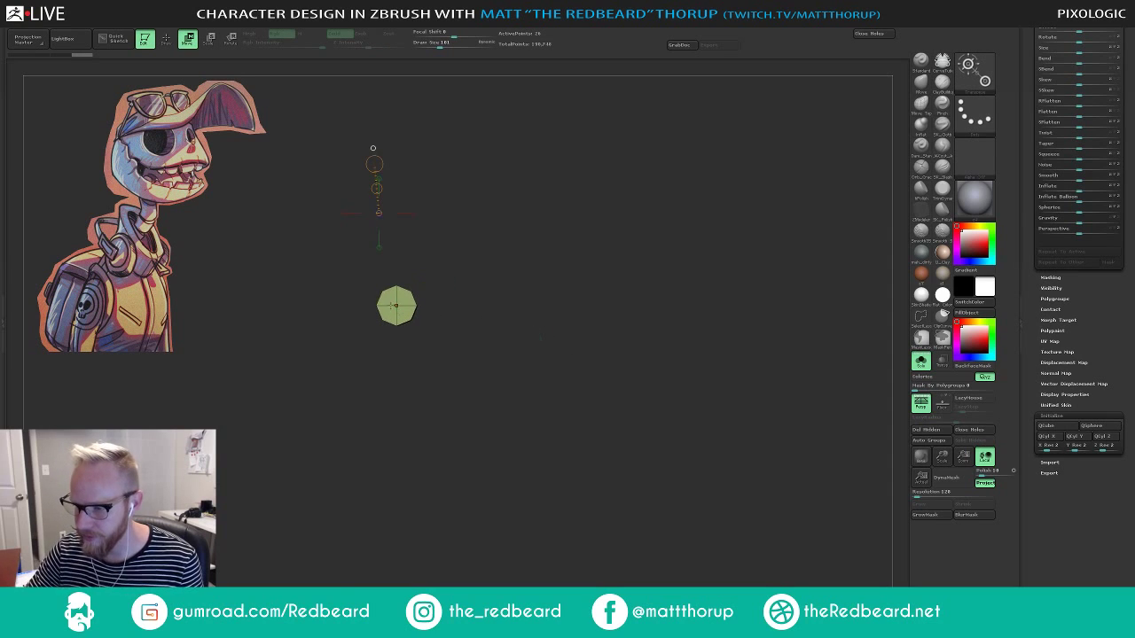
pyautogui.moveTo(397, 306); pyautogui.dragTo(565, 236)
pyautogui.keyDown('alt'); pyautogui.moveTo(515, 325); pyautogui.dragTo(645, 340); pyautogui.keyUp('alt')
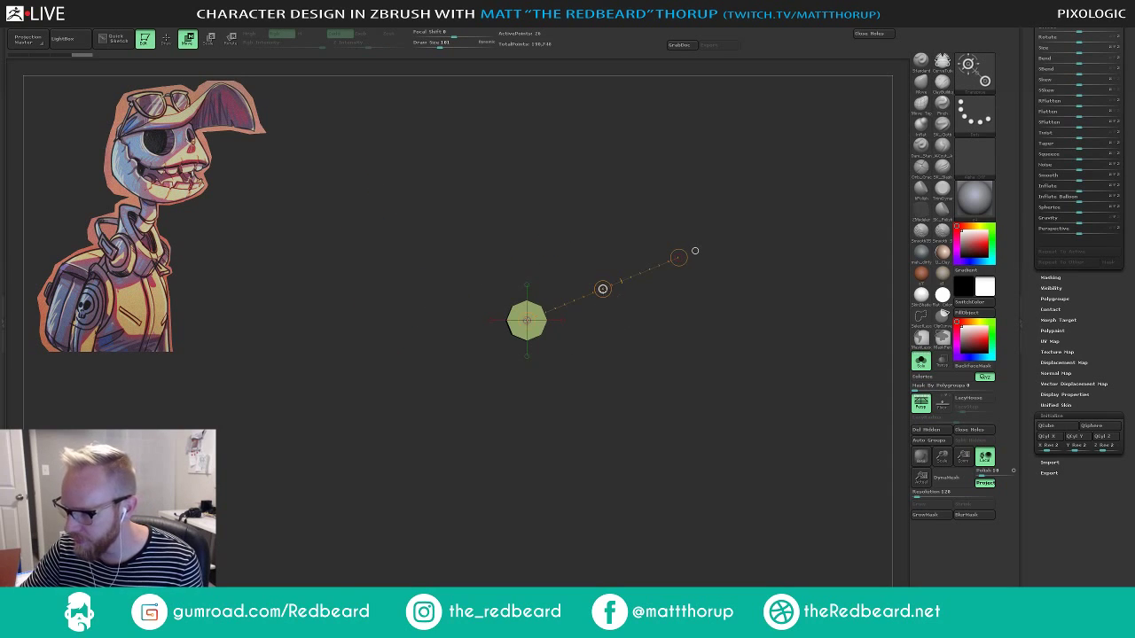
pyautogui.moveTo(603, 289); pyautogui.dragTo(517, 315)
# Turn off perspective, snap to a straight front view of the cylinder and return to Draw mode.
pyautogui.moveTo(492, 390); pyautogui.dragTo(625, 393)
pyautogui.moveTo(509, 341)
pyautogui.keyDown('shift'); pyautogui.mouseDown()
pyautogui.moveTo(619, 345)
pyautogui.moveTo(528, 341)
pyautogui.mouseUp(); pyautogui.keyUp('shift')
pyautogui.click(920, 403)
pyautogui.keyDown('shift'); pyautogui.moveTo(535, 285); pyautogui.dragTo(602, 302); pyautogui.keyUp('shift')
pyautogui.press('q')
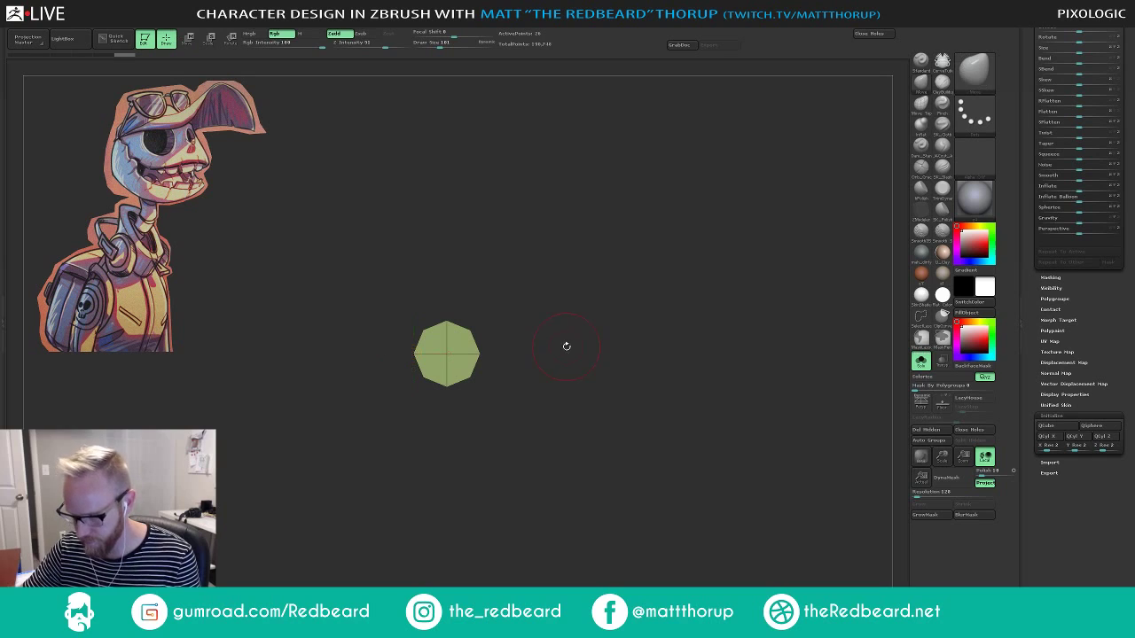
# Try to duplicate the offset cylinder to the other side with Mirror And Weld.
pyautogui.moveTo(1129, 184); pyautogui.dragTo(1128, 288)
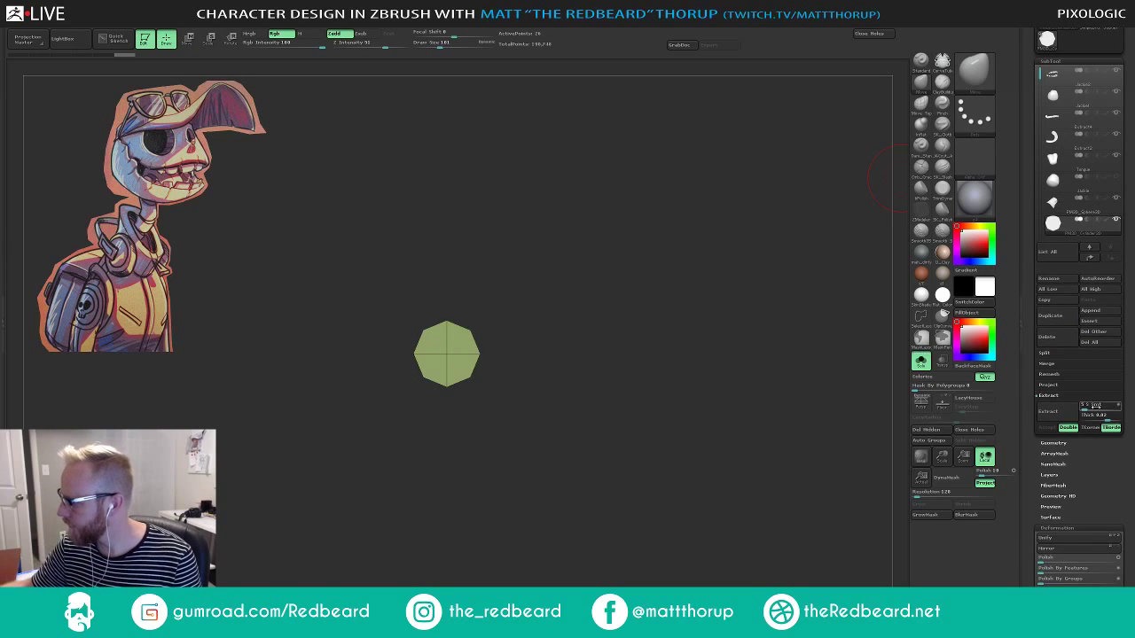
pyautogui.click(1056, 364)
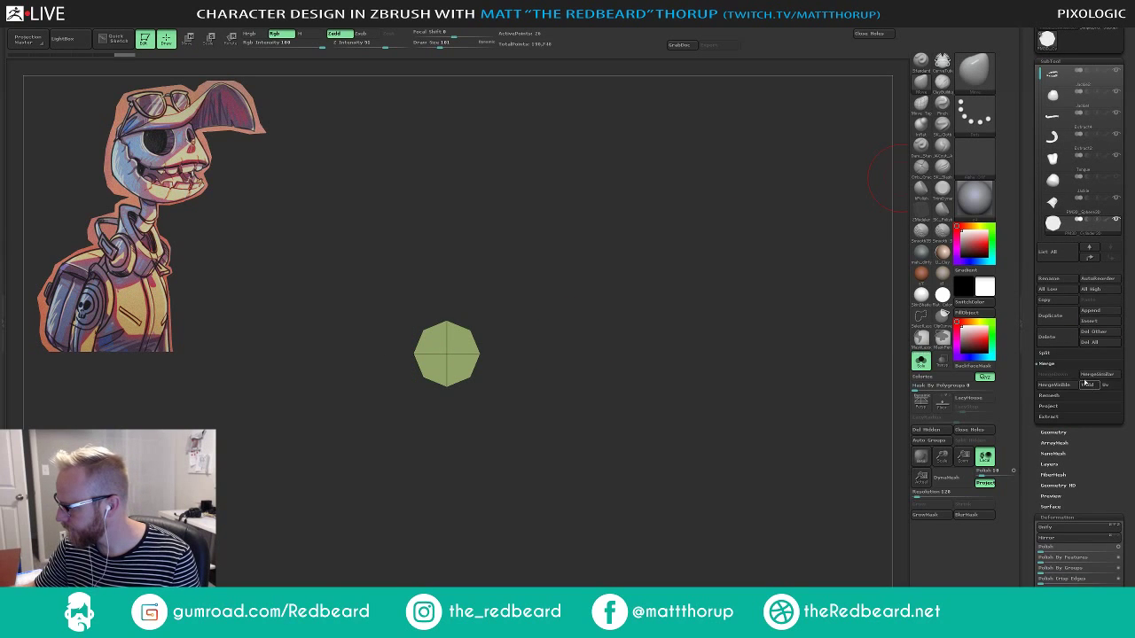
pyautogui.click(1057, 365)
pyautogui.click(1064, 412)
pyautogui.moveTo(1089, 597); pyautogui.dragTo(1089, 388)
pyautogui.click(1063, 371)
pyautogui.click(1077, 404)
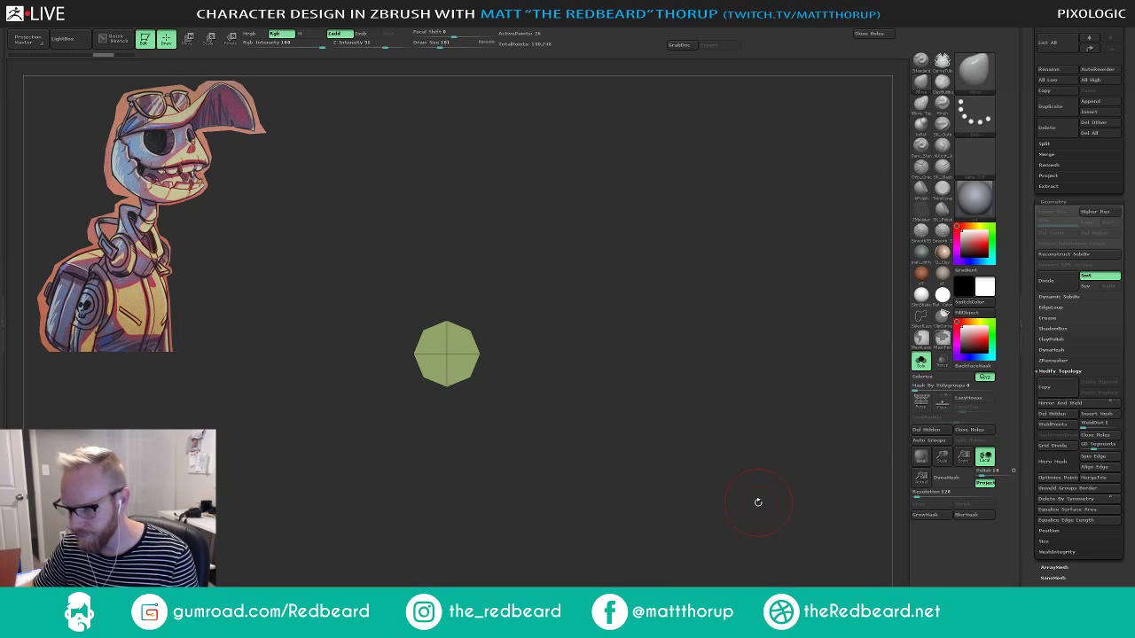
# Move the cylinder across to the opposite side of the centre line and duplicate it with Mirror And Weld.
pyautogui.press('w')
pyautogui.keyDown('shift'); pyautogui.moveTo(411, 355); pyautogui.dragTo(582, 354); pyautogui.keyUp('shift')
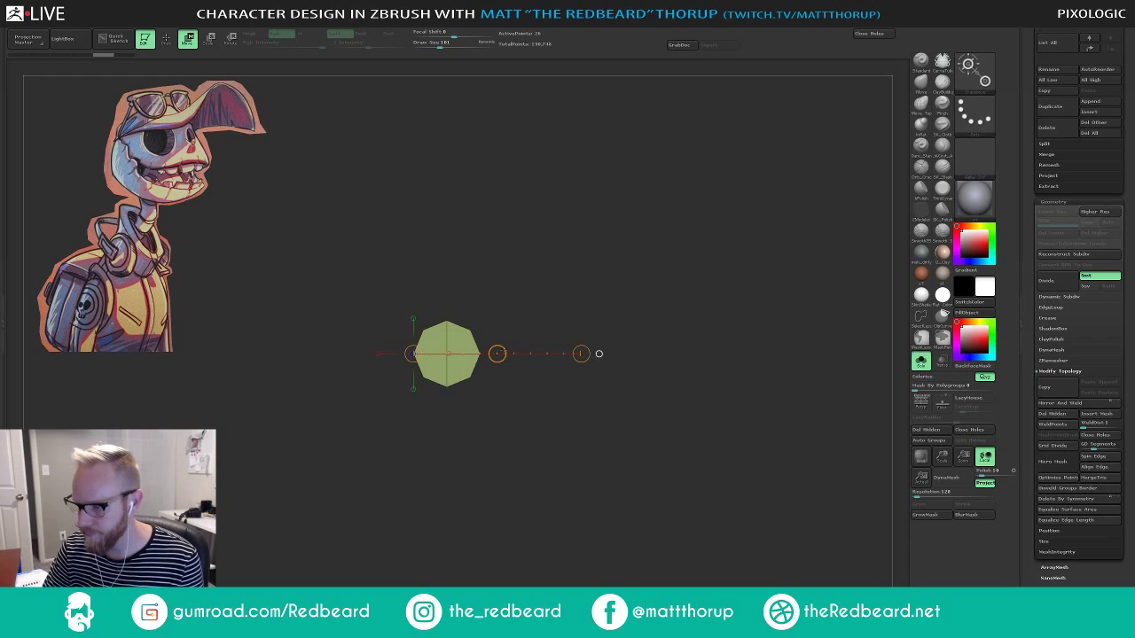
pyautogui.keyDown('shift'); pyautogui.moveTo(506, 354); pyautogui.dragTo(688, 354); pyautogui.keyUp('shift')
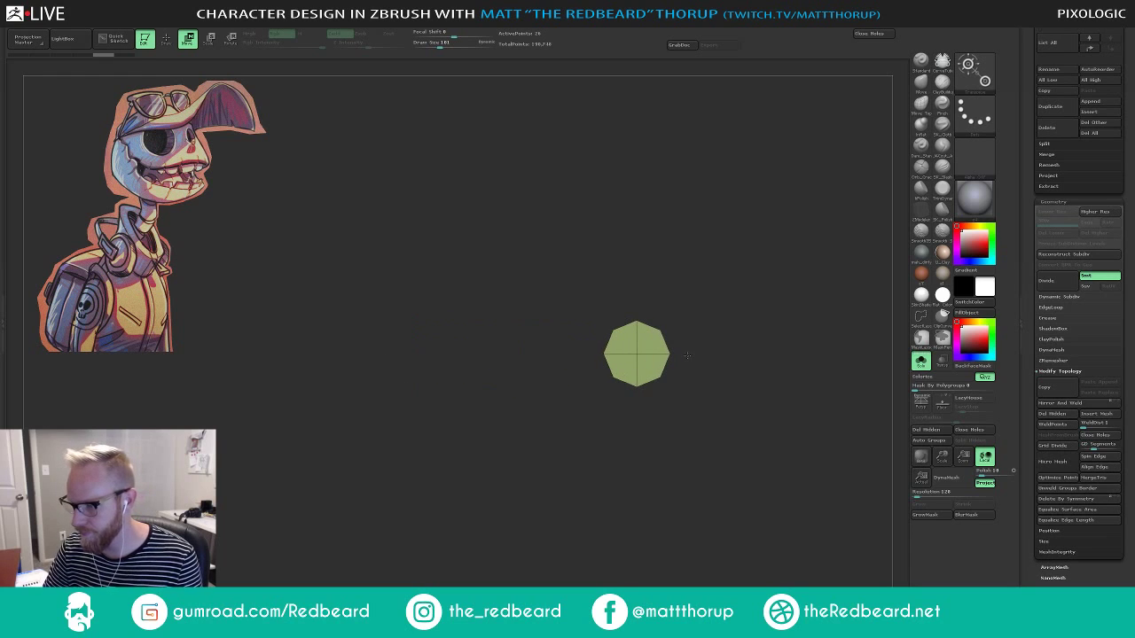
pyautogui.click(1090, 406)
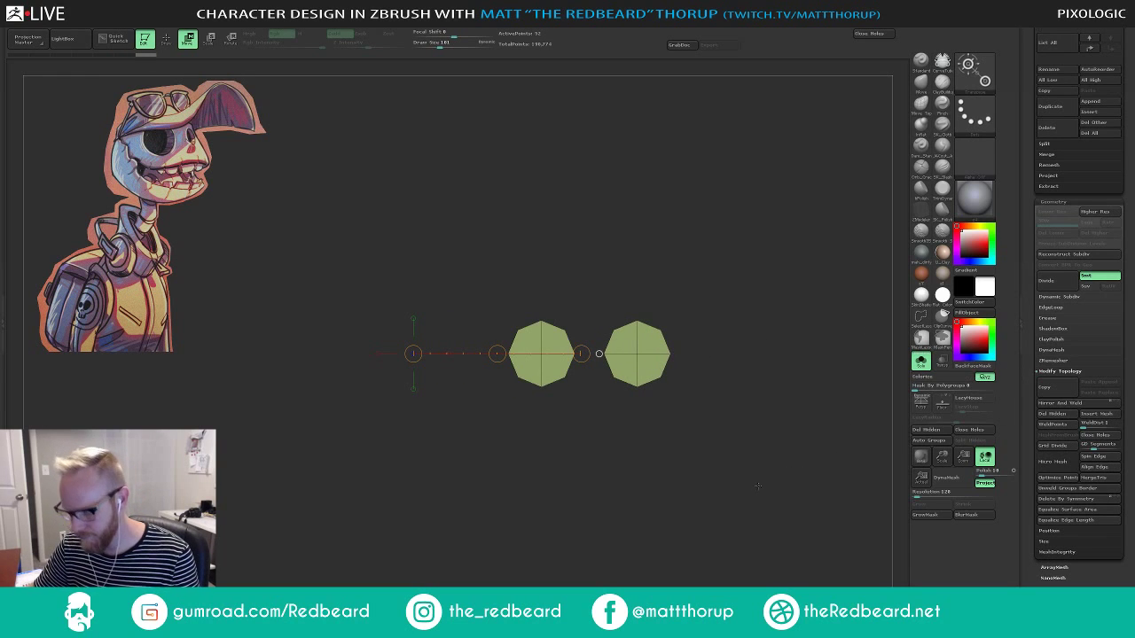
# Isolate one flat octagonal face of each cylinder and delete the rest of the hidden geometry.
pyautogui.keyDown('alt'); pyautogui.moveTo(763, 467); pyautogui.dragTo(696, 500); pyautogui.keyUp('alt')
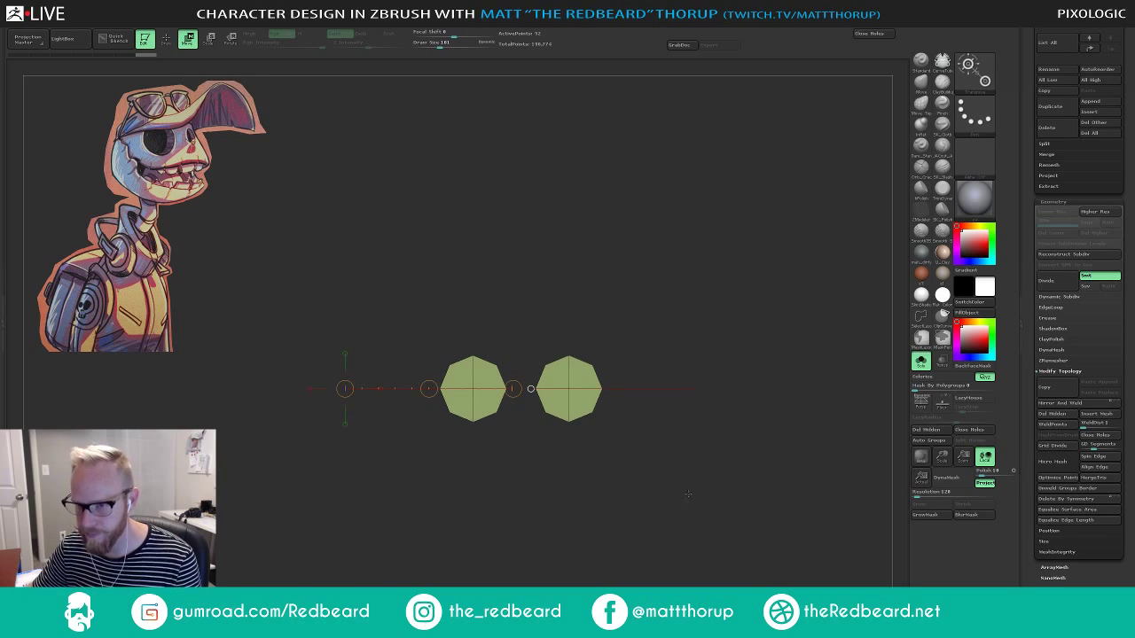
pyautogui.press('q')
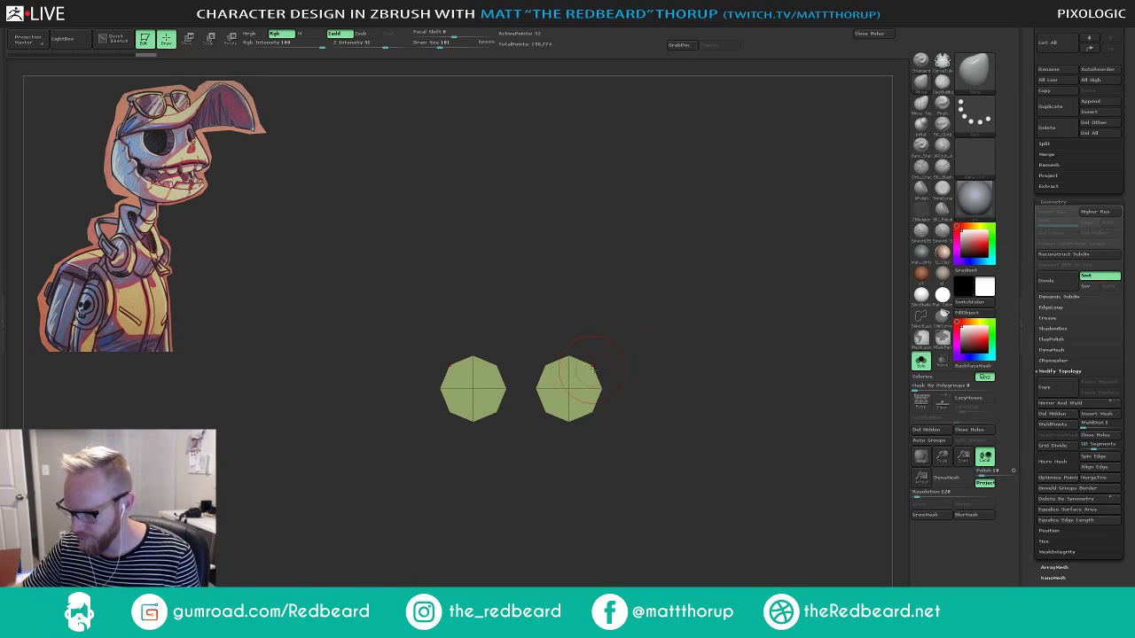
pyautogui.press('s')
pyautogui.moveTo(594, 368); pyautogui.dragTo(585, 369)
pyautogui.moveTo(665, 336); pyautogui.dragTo(605, 397)
pyautogui.keyDown('ctrl'); pyautogui.keyDown('shift'); pyautogui.moveTo(335, 486); pyautogui.dragTo(403, 290); pyautogui.keyUp('shift'); pyautogui.keyUp('ctrl')
pyautogui.keyDown('ctrl'); pyautogui.keyDown('shift'); pyautogui.click(517, 301); pyautogui.keyUp('shift'); pyautogui.keyUp('ctrl')
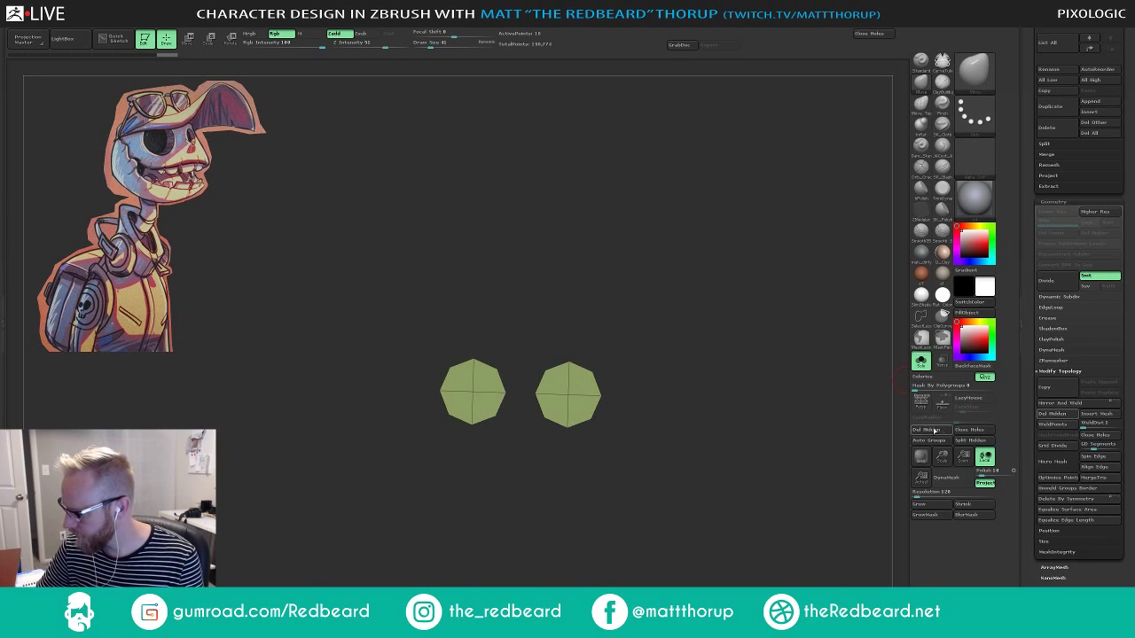
# Pull the upper corners of both octagonal lenses outward with a resized Move brush.
pyautogui.keyDown('alt'); pyautogui.moveTo(747, 473); pyautogui.dragTo(746, 465); pyautogui.keyUp('alt')
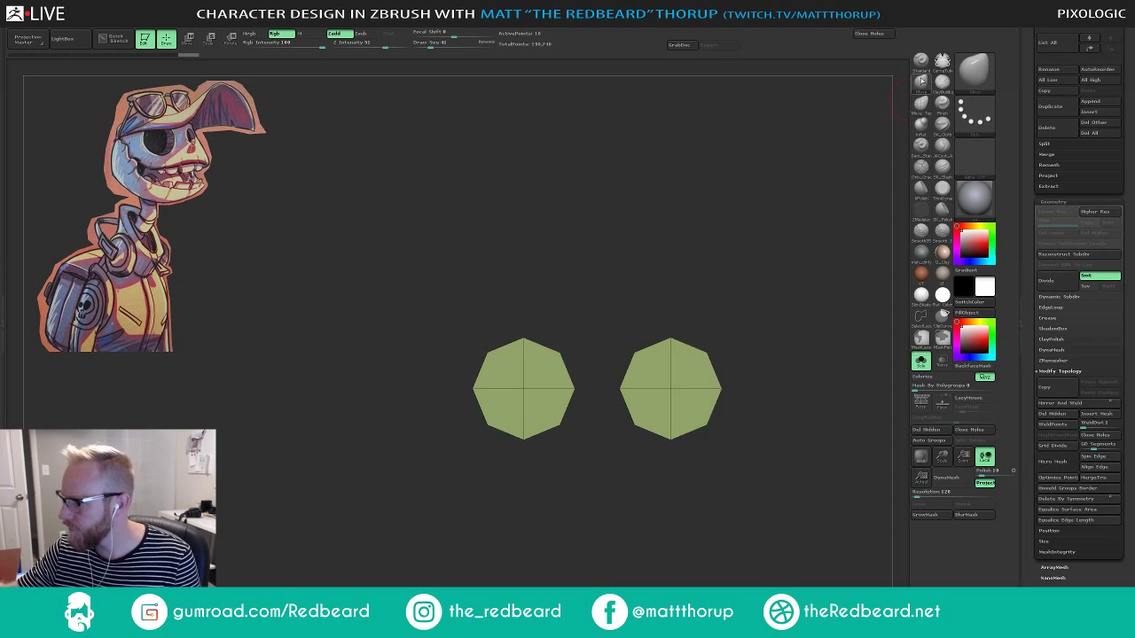
pyautogui.press('s')
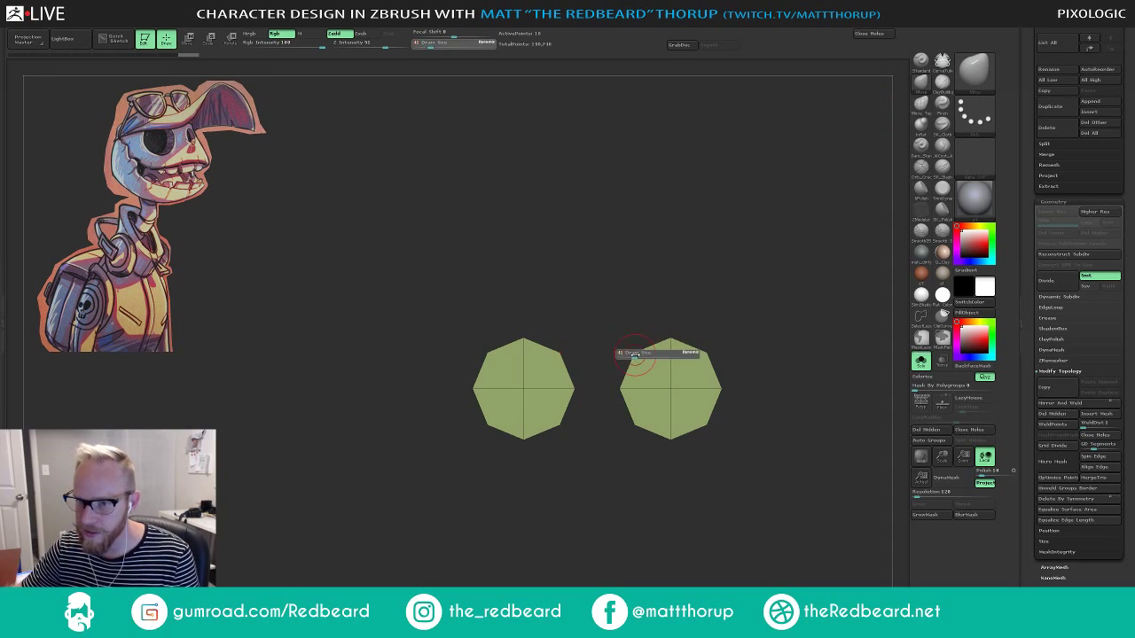
pyautogui.moveTo(643, 357); pyautogui.dragTo(648, 357)
pyautogui.moveTo(636, 354); pyautogui.dragTo(624, 346)
pyautogui.moveTo(707, 355); pyautogui.dragTo(720, 352)
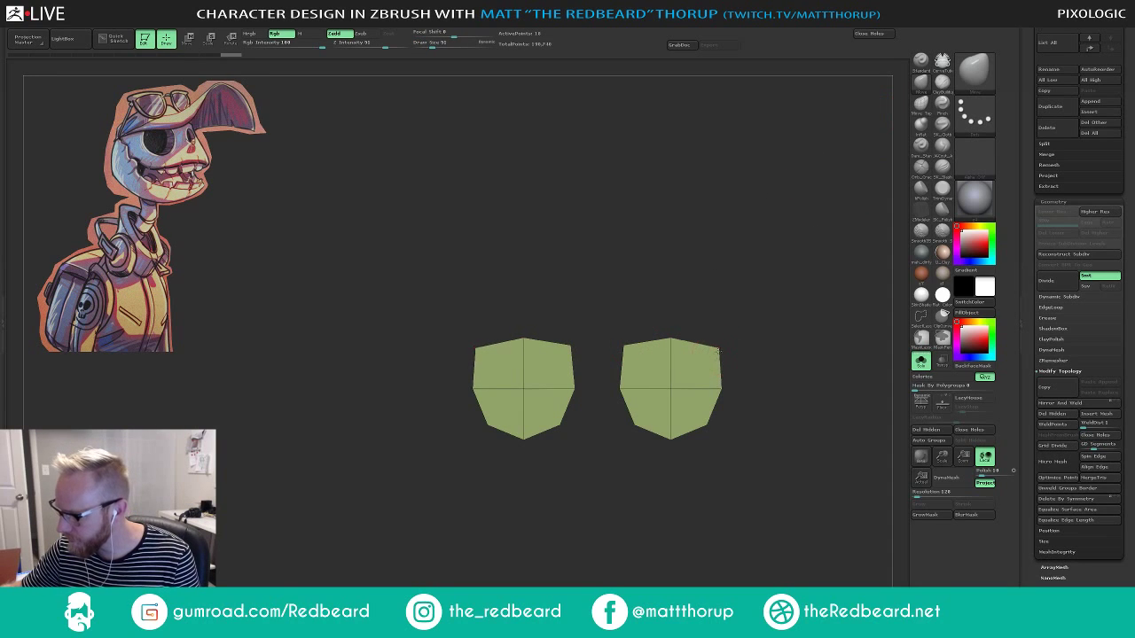
# Refine the inner upper corners and the lower points of the sunglasses lenses with a smaller Move brush.
pyautogui.press('s')
pyautogui.moveTo(625, 355); pyautogui.dragTo(628, 355)
pyautogui.moveTo(625, 347); pyautogui.dragTo(620, 349)
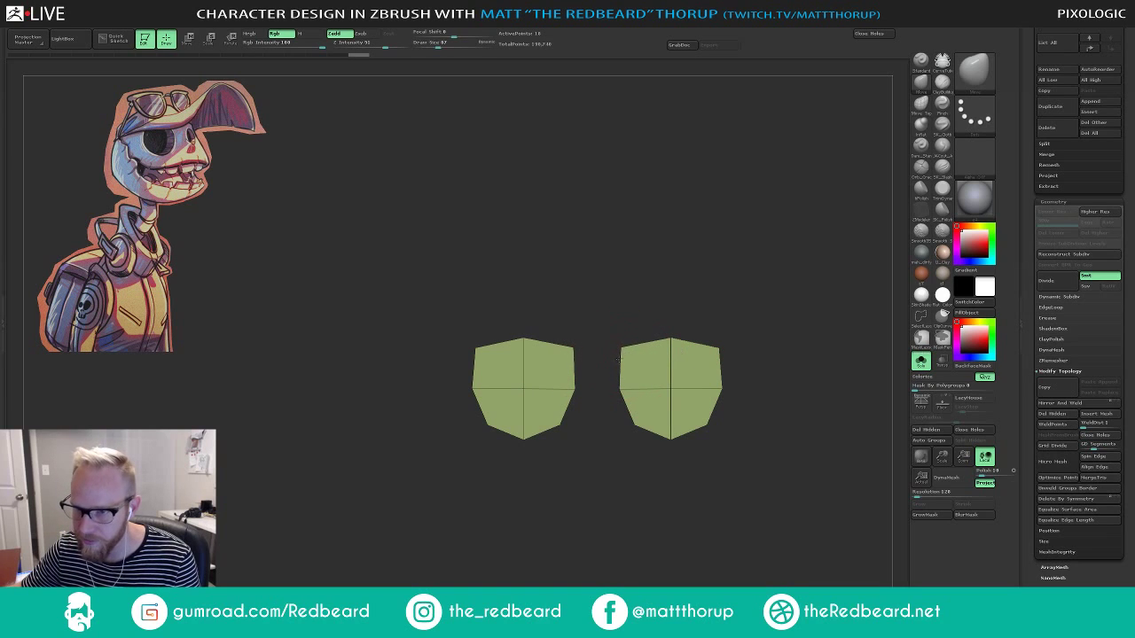
pyautogui.moveTo(662, 436); pyautogui.dragTo(697, 424)
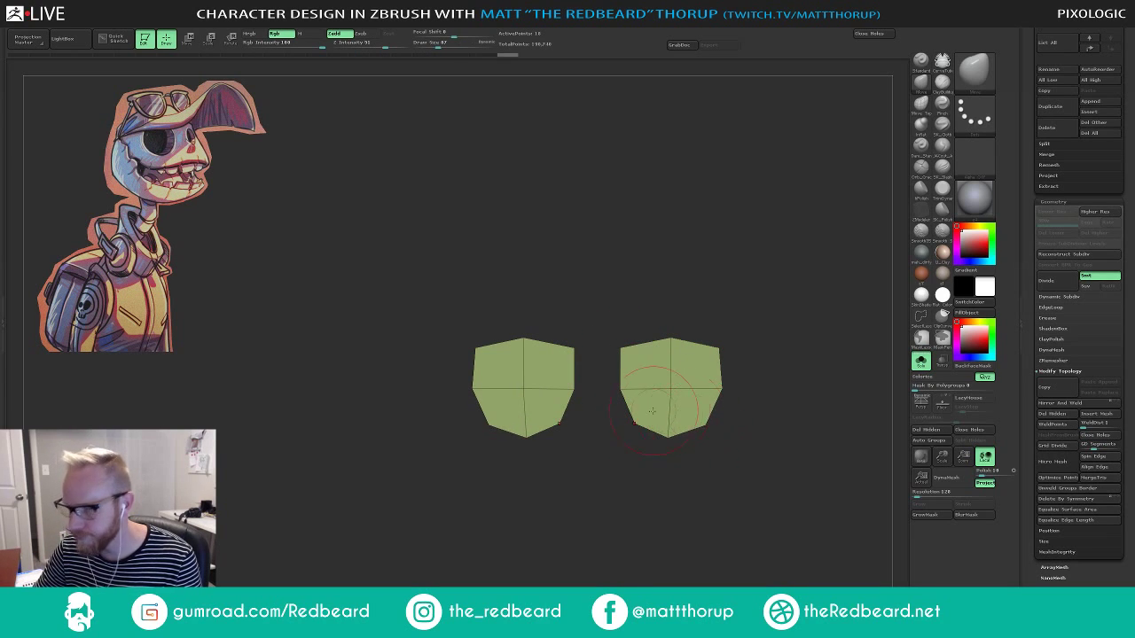
# Move the two lenses closer together symmetrically with a horizontal transpose line.
pyautogui.press('w')
pyautogui.keyDown('shift'); pyautogui.moveTo(672, 387); pyautogui.dragTo(718, 373); pyautogui.keyUp('shift')
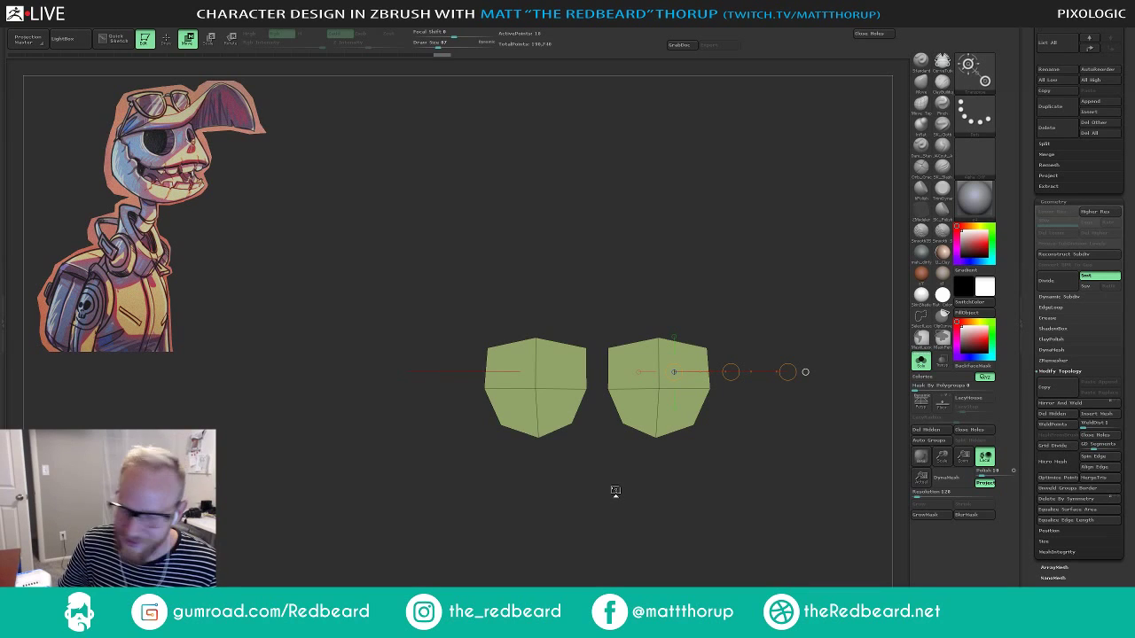
pyautogui.moveTo(616, 490); pyautogui.dragTo(730, 287)
# Split the centre point of both lenses outward with ZModeler to create a ringed inner polygroup.
pyautogui.press('q')
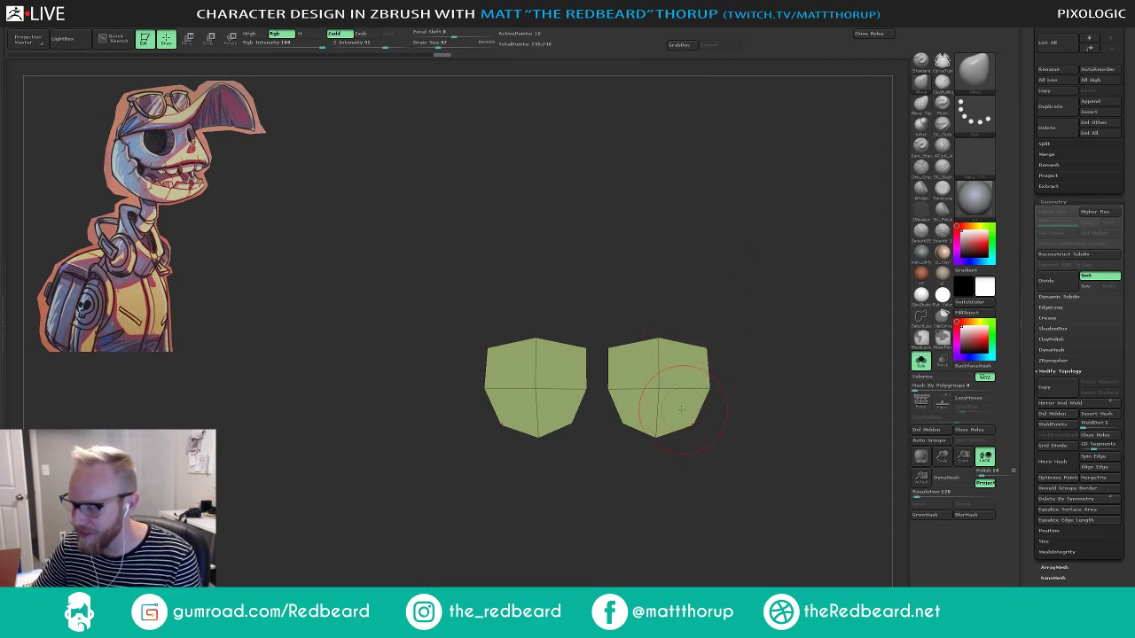
pyautogui.click(921, 212)
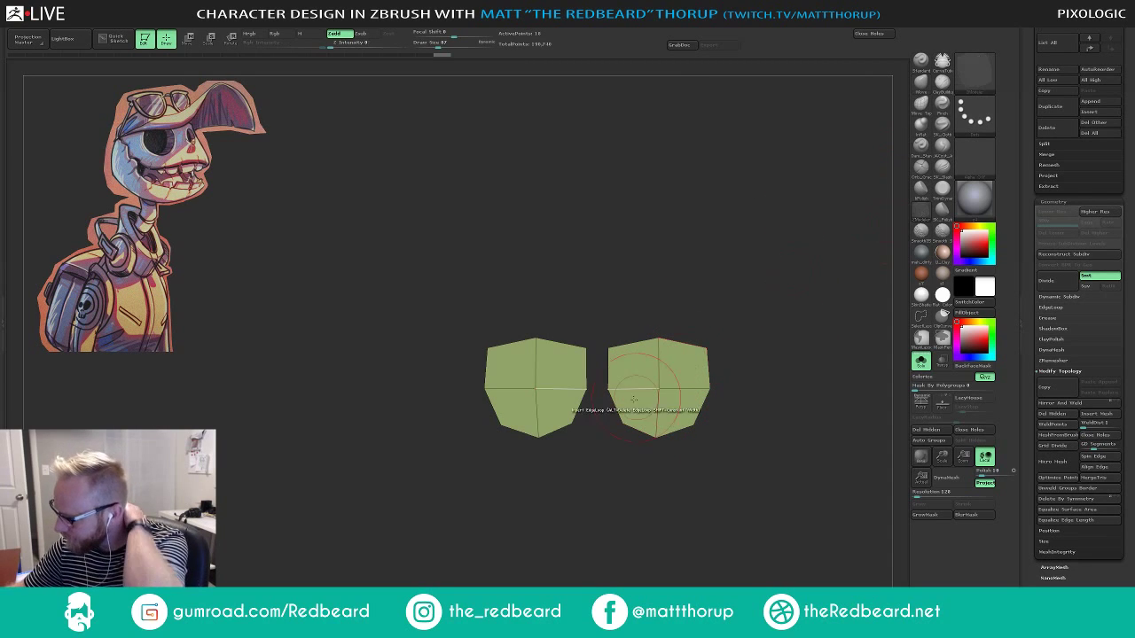
pyautogui.press('space')
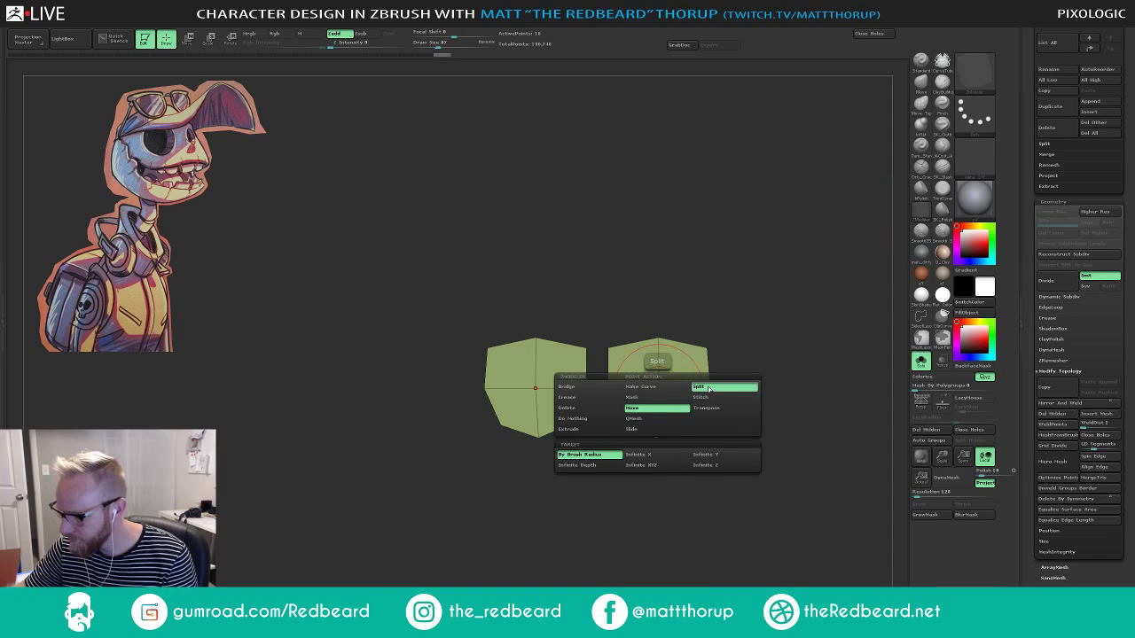
pyautogui.click(708, 389)
pyautogui.moveTo(658, 388); pyautogui.dragTo(688, 418)
# Pull the inner ring's points toward the outer corners with a smaller Move brush so the border follows each lens outline.
pyautogui.click(921, 85)
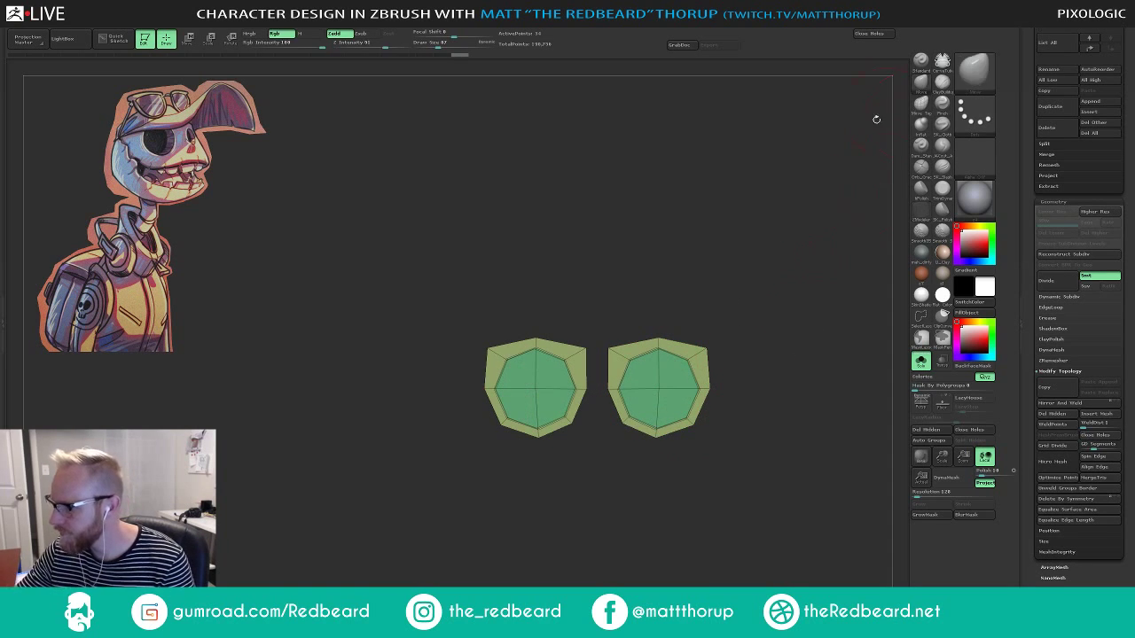
pyautogui.press('s')
pyautogui.moveTo(630, 362); pyautogui.dragTo(603, 354)
pyautogui.moveTo(689, 359)
pyautogui.mouseDown()
pyautogui.moveTo(703, 357)
pyautogui.moveTo(696, 425)
pyautogui.moveTo(656, 431)
pyautogui.moveTo(624, 424)
pyautogui.moveTo(616, 357)
pyautogui.mouseUp()
pyautogui.press('s')
pyautogui.click(699, 389)
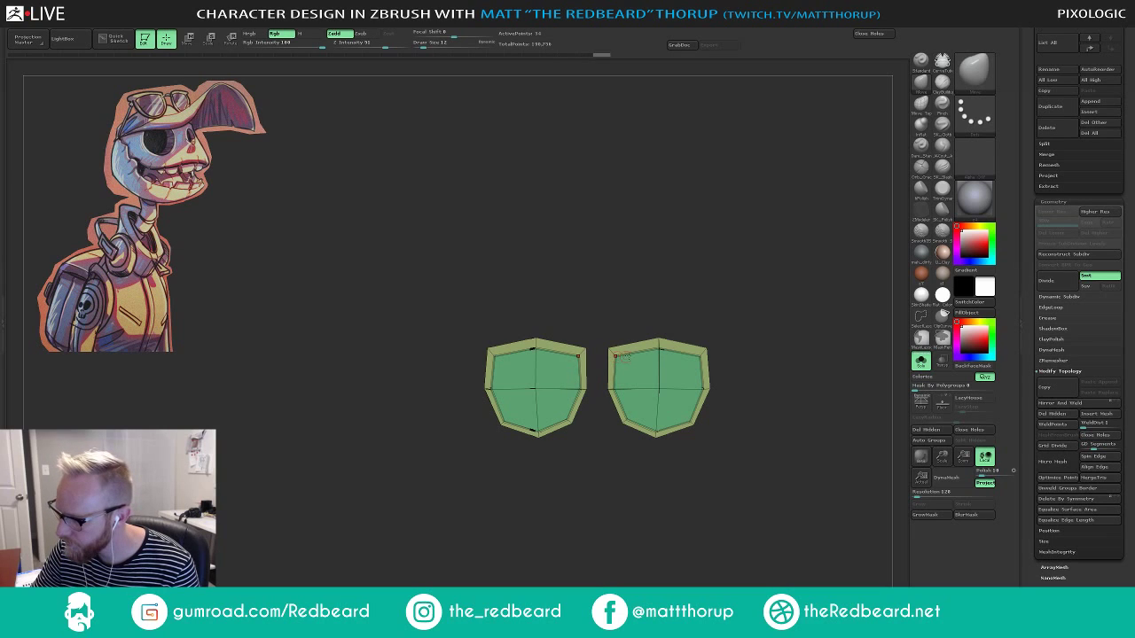
pyautogui.moveTo(699, 356)
pyautogui.mouseDown()
pyautogui.moveTo(791, 357)
pyautogui.moveTo(712, 353)
pyautogui.moveTo(754, 331)
pyautogui.moveTo(752, 388)
pyautogui.moveTo(753, 324)
pyautogui.mouseUp()
# Curve the flat lenses from an edge-on view with differently sized Move brush strokes.
pyautogui.moveTo(756, 386); pyautogui.dragTo(765, 310)
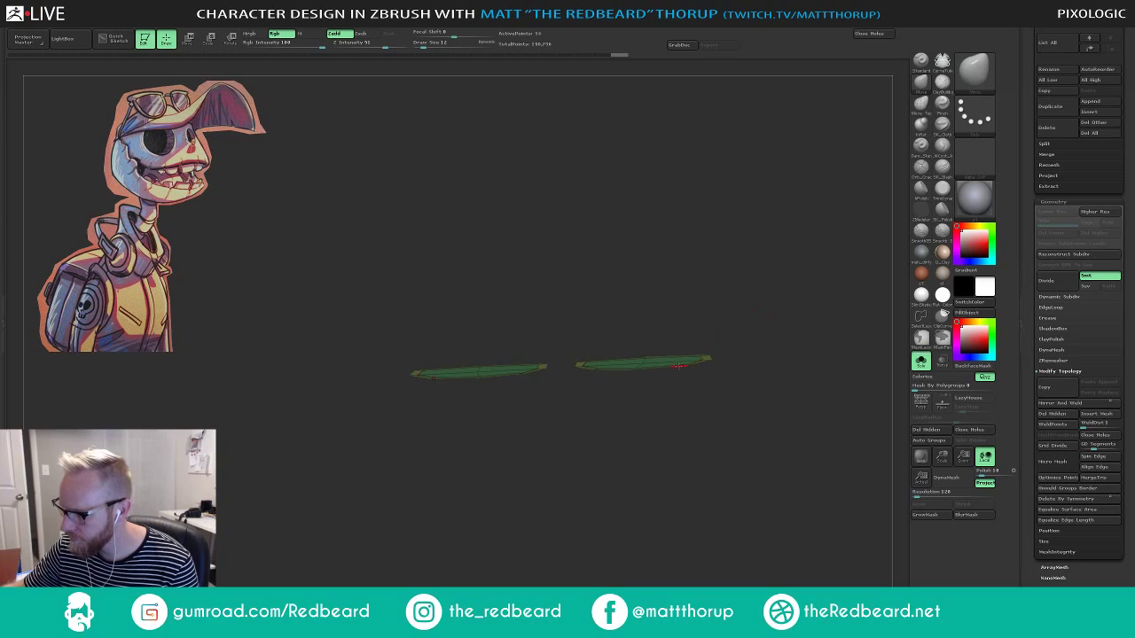
pyautogui.moveTo(698, 365); pyautogui.dragTo(704, 368)
pyautogui.moveTo(682, 397)
pyautogui.mouseDown()
pyautogui.moveTo(694, 389)
pyautogui.moveTo(662, 375)
pyautogui.moveTo(760, 360)
pyautogui.moveTo(725, 363)
pyautogui.moveTo(716, 378)
pyautogui.mouseUp()
pyautogui.press('s')
pyautogui.click(654, 371)
pyautogui.press('s')
pyautogui.moveTo(614, 366)
pyautogui.mouseDown()
pyautogui.moveTo(628, 365)
pyautogui.moveTo(604, 368)
pyautogui.mouseUp()
pyautogui.moveTo(689, 329)
pyautogui.mouseDown()
pyautogui.moveTo(628, 379)
pyautogui.moveTo(615, 373)
pyautogui.mouseUp()
pyautogui.press('s')
pyautogui.moveTo(617, 376); pyautogui.dragTo(610, 379)
# Thicken both lenses by extruding their surfaces with ZModeler's polygon QMesh action set to the Island target.
pyautogui.moveTo(636, 456)
pyautogui.mouseDown()
pyautogui.moveTo(656, 516)
pyautogui.moveTo(706, 509)
pyautogui.moveTo(732, 475)
pyautogui.moveTo(717, 471)
pyautogui.mouseUp()
pyautogui.click(921, 212)
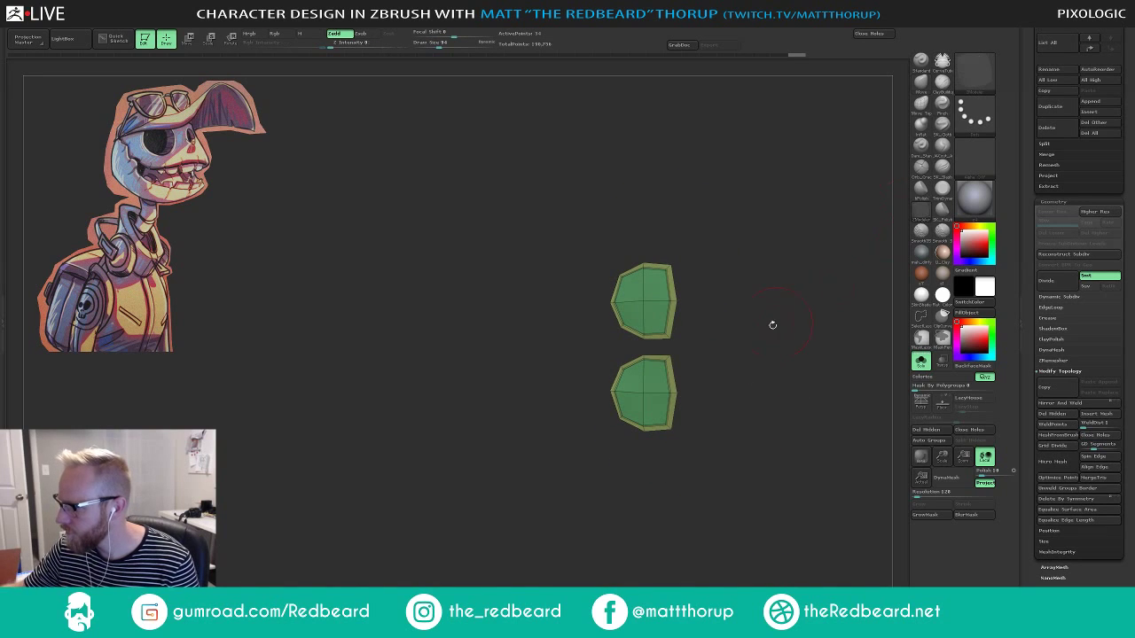
pyautogui.moveTo(772, 325); pyautogui.dragTo(759, 335)
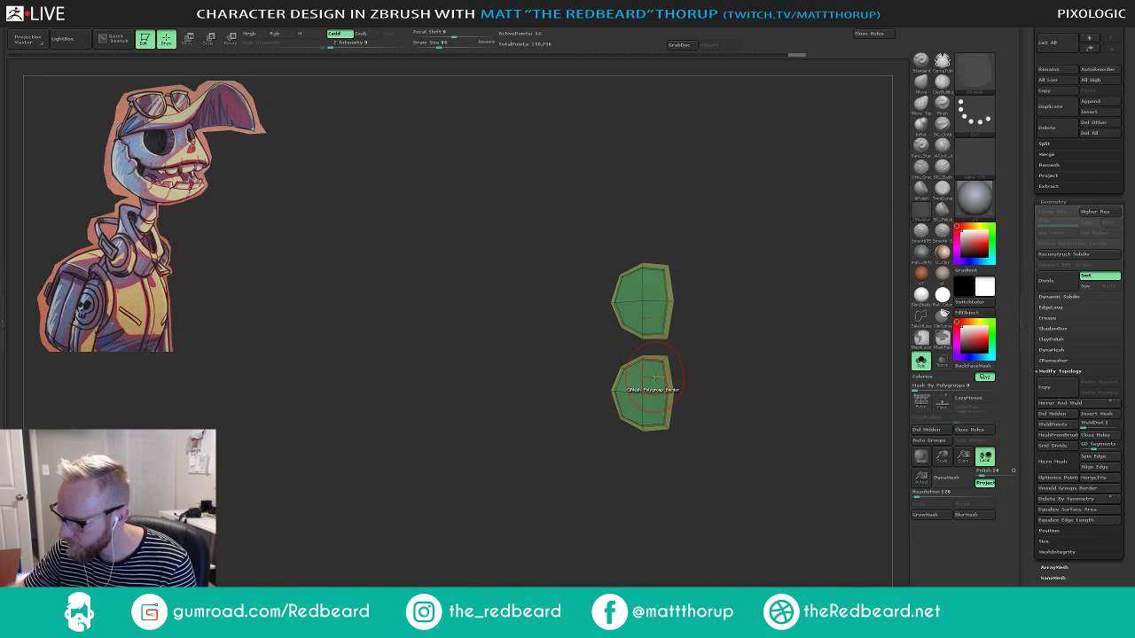
pyautogui.press('space')
pyautogui.click(707, 385)
pyautogui.moveTo(775, 336); pyautogui.dragTo(764, 340)
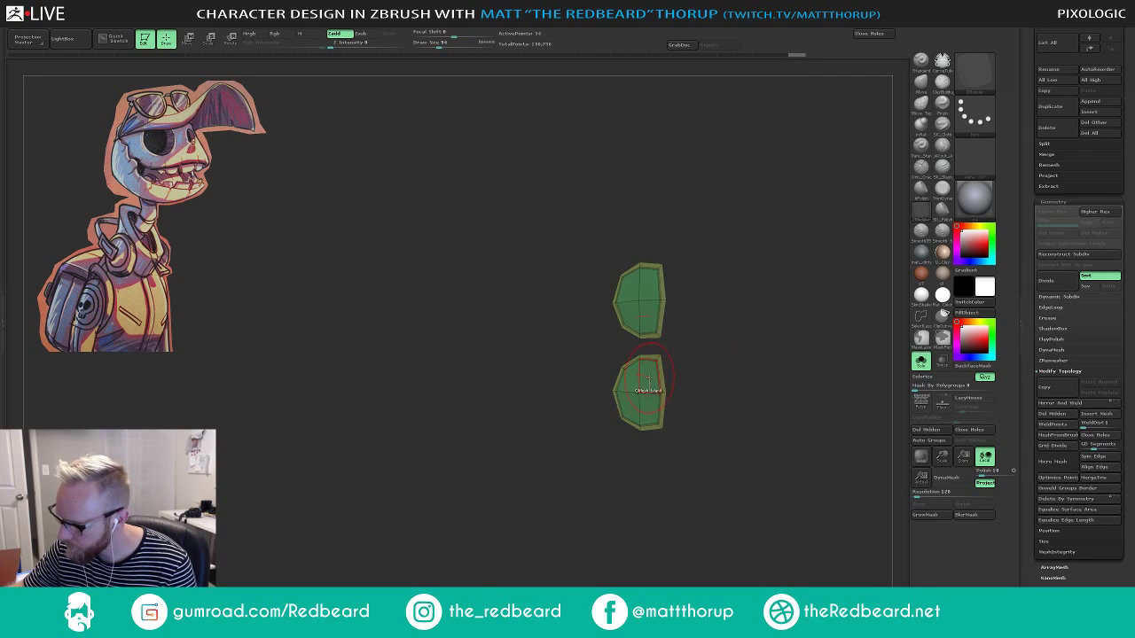
pyautogui.moveTo(650, 380); pyautogui.dragTo(848, 211)
pyautogui.hotkey('ctrl', 'z')
# Adjust the curvature of the thickened lenses with Move brush strokes.
pyautogui.click(921, 81)
pyautogui.moveTo(766, 289); pyautogui.dragTo(719, 349)
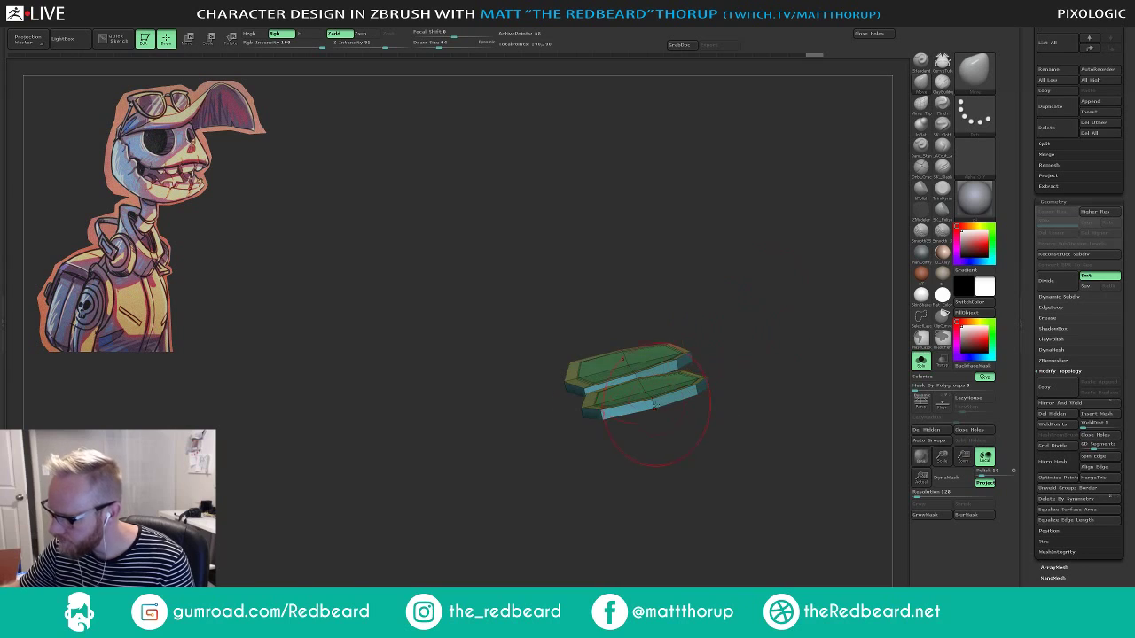
pyautogui.moveTo(664, 408); pyautogui.dragTo(697, 380)
pyautogui.moveTo(750, 408)
pyautogui.mouseDown()
pyautogui.moveTo(742, 360)
pyautogui.moveTo(790, 321)
pyautogui.mouseUp()
pyautogui.moveTo(593, 396); pyautogui.dragTo(644, 391)
pyautogui.moveTo(698, 382)
pyautogui.mouseDown()
pyautogui.moveTo(734, 271)
pyautogui.moveTo(714, 327)
pyautogui.moveTo(575, 388)
pyautogui.mouseUp()
pyautogui.moveTo(621, 341)
pyautogui.mouseDown()
pyautogui.moveTo(667, 309)
pyautogui.moveTo(625, 334)
pyautogui.mouseUp()
# Refine the end of the thickened lenses from a low side view with a resized Move brush.
pyautogui.moveTo(475, 406)
pyautogui.mouseDown()
pyautogui.moveTo(511, 428)
pyautogui.moveTo(508, 443)
pyautogui.mouseUp()
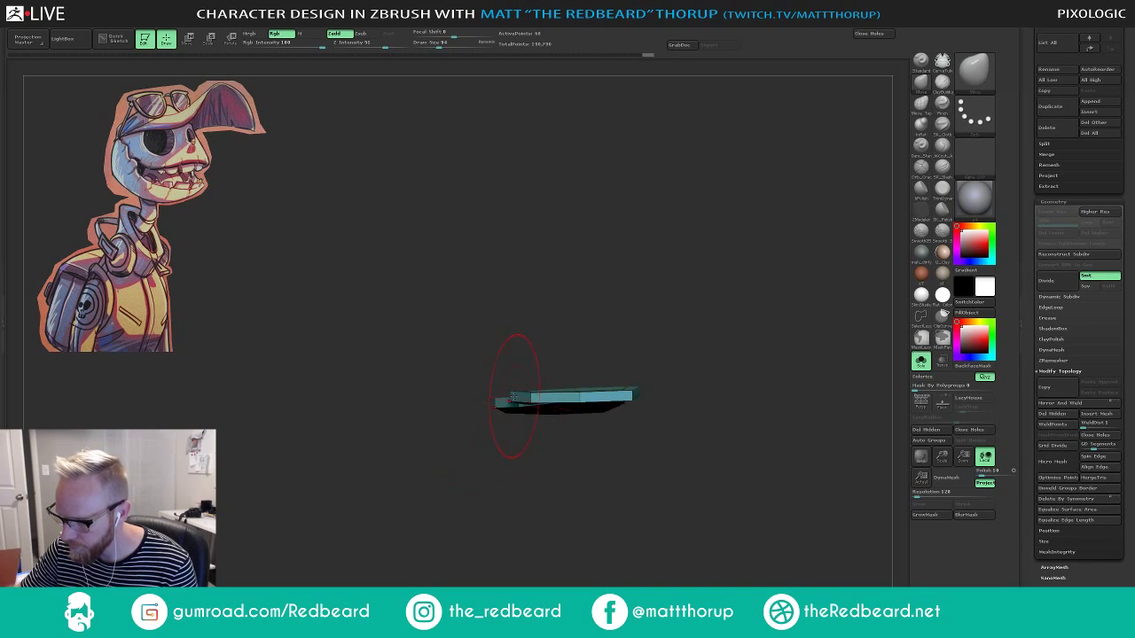
pyautogui.moveTo(515, 401)
pyautogui.mouseDown()
pyautogui.moveTo(514, 411)
pyautogui.moveTo(533, 403)
pyautogui.mouseUp()
pyautogui.press('s')
pyautogui.moveTo(577, 332); pyautogui.dragTo(583, 363)
pyautogui.moveTo(525, 388); pyautogui.dragTo(526, 386)
pyautogui.press('s')
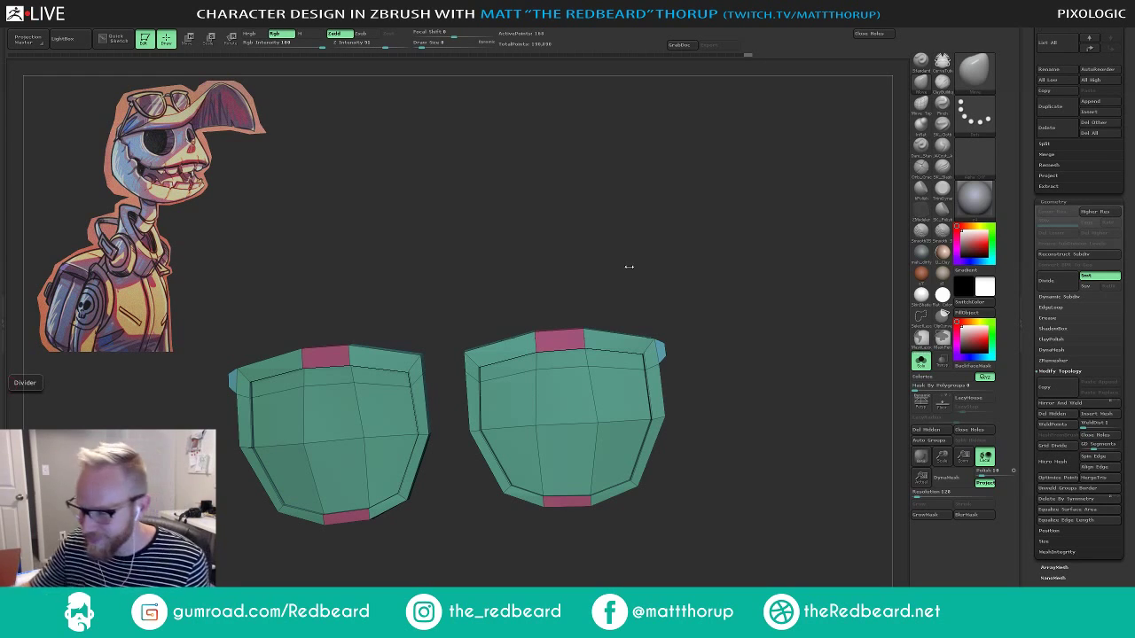
# Insert an edge loop across the upper part of both lenses with ZModeler, just below the existing horizontal loop.
pyautogui.moveTo(647, 248); pyautogui.dragTo(633, 259)
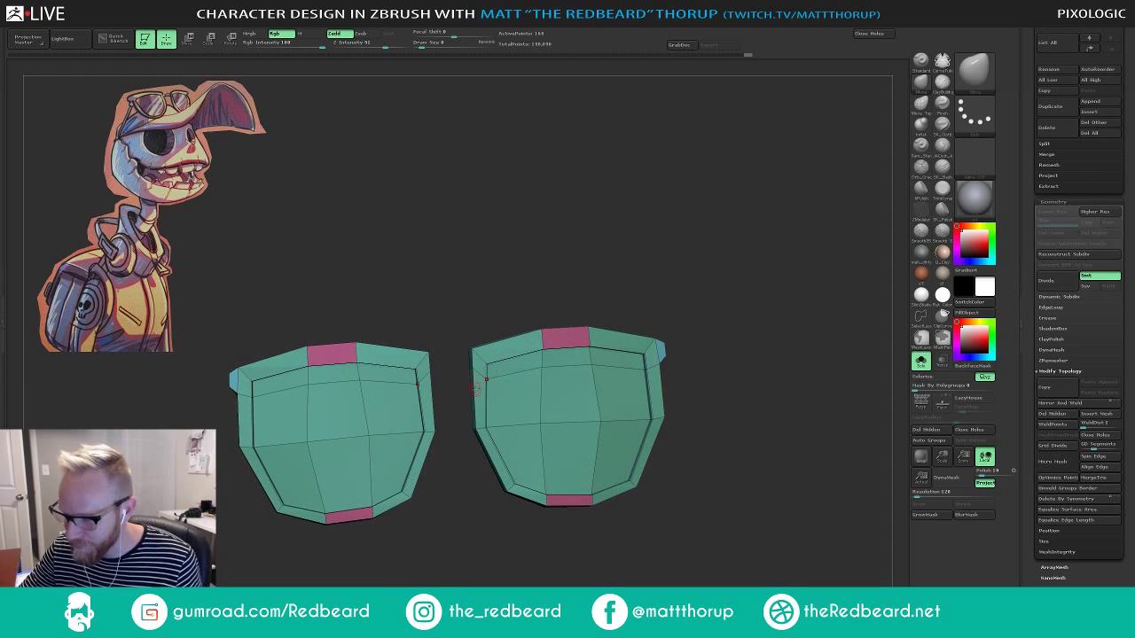
pyautogui.moveTo(568, 310); pyautogui.dragTo(555, 309)
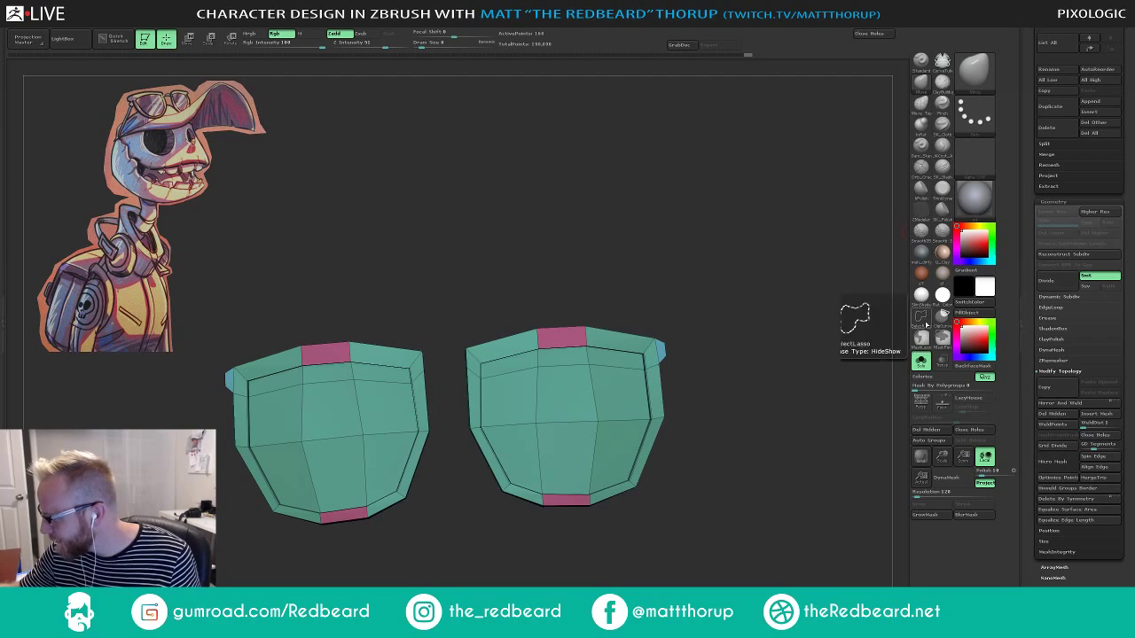
pyautogui.click(923, 213)
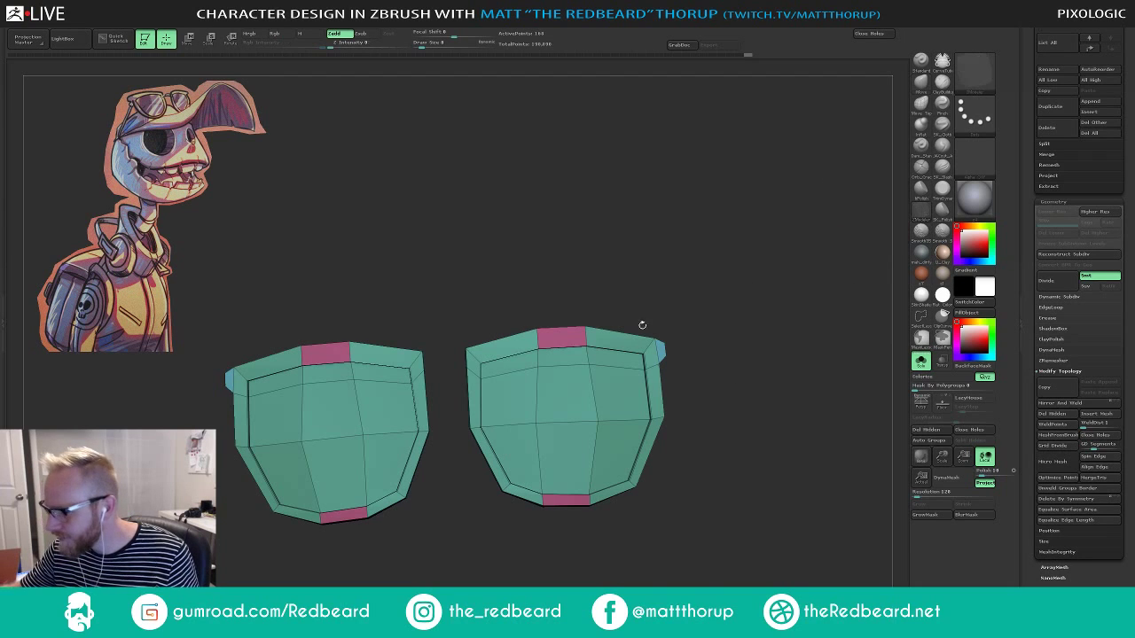
pyautogui.click(470, 391)
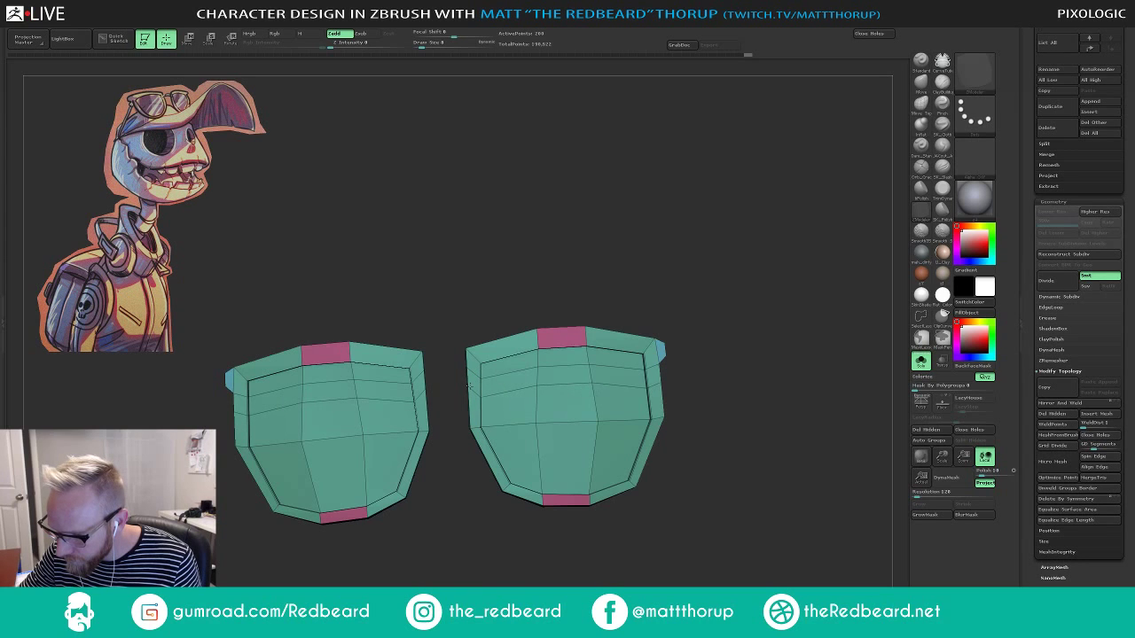
# Bridge the facing inner side polygons of the two lenses with ZModeler to form the nose bridge.
pyautogui.moveTo(645, 249); pyautogui.dragTo(657, 274)
pyautogui.moveTo(452, 380); pyautogui.dragTo(445, 401)
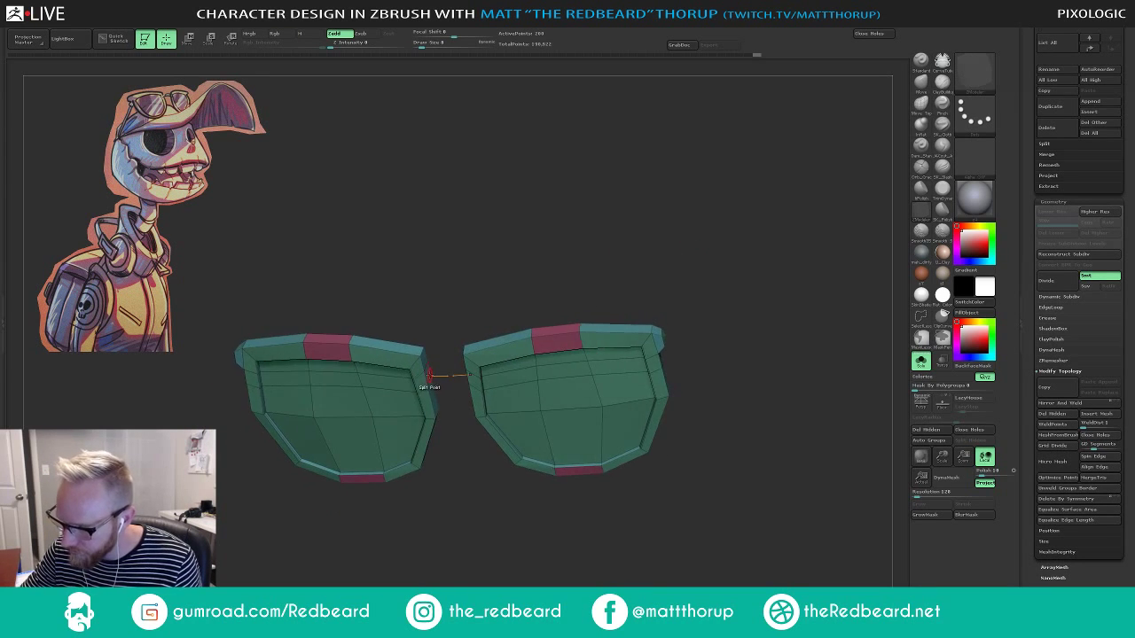
pyautogui.press('space')
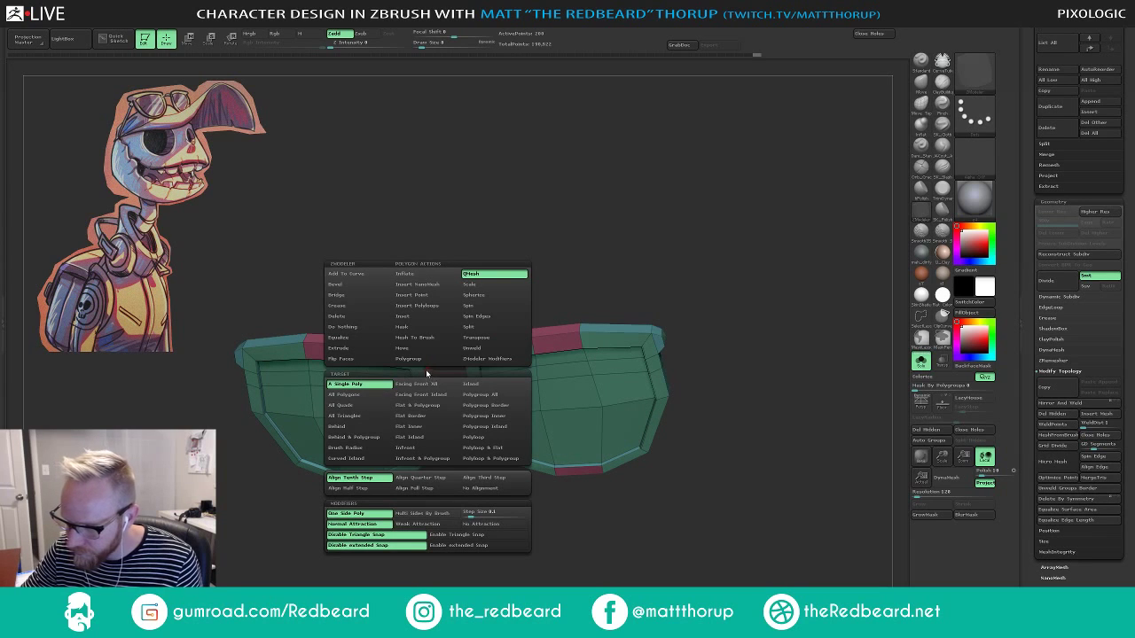
pyautogui.click(351, 296)
pyautogui.moveTo(520, 261); pyautogui.dragTo(517, 272)
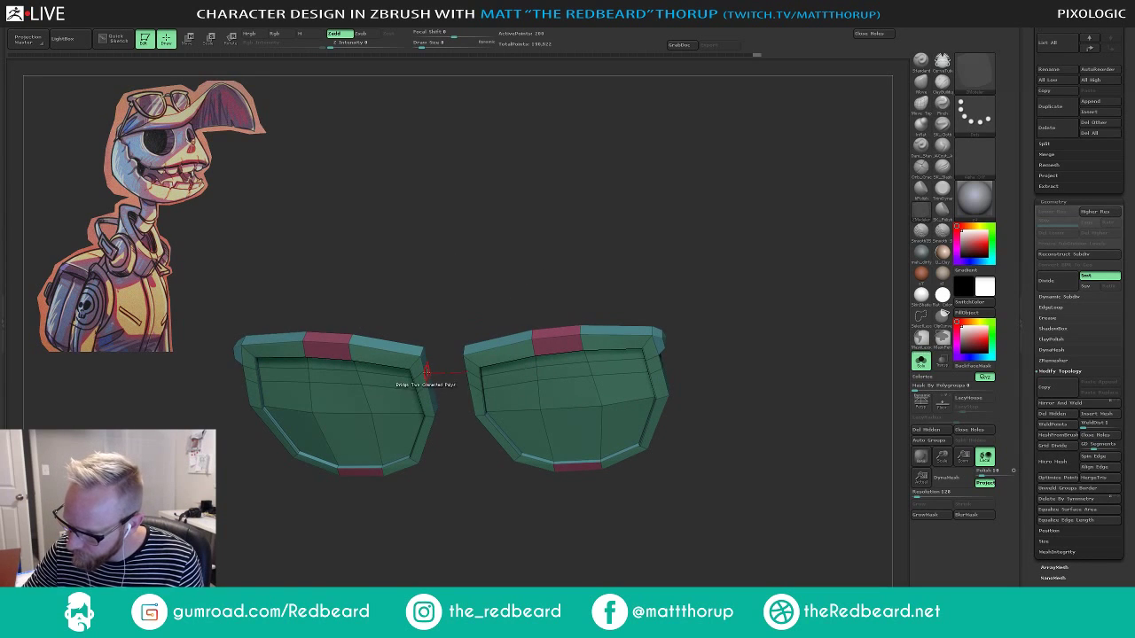
pyautogui.click(426, 372)
pyautogui.moveTo(460, 328); pyautogui.dragTo(482, 301)
pyautogui.hotkey('ctrl', 'z')
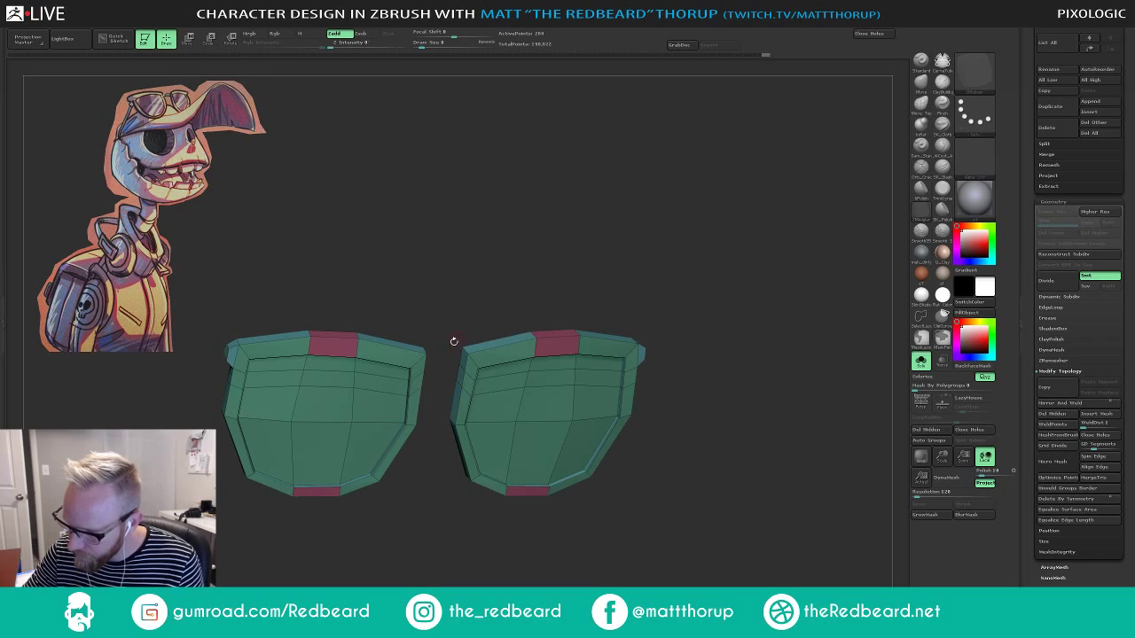
pyautogui.moveTo(454, 342); pyautogui.dragTo(439, 367)
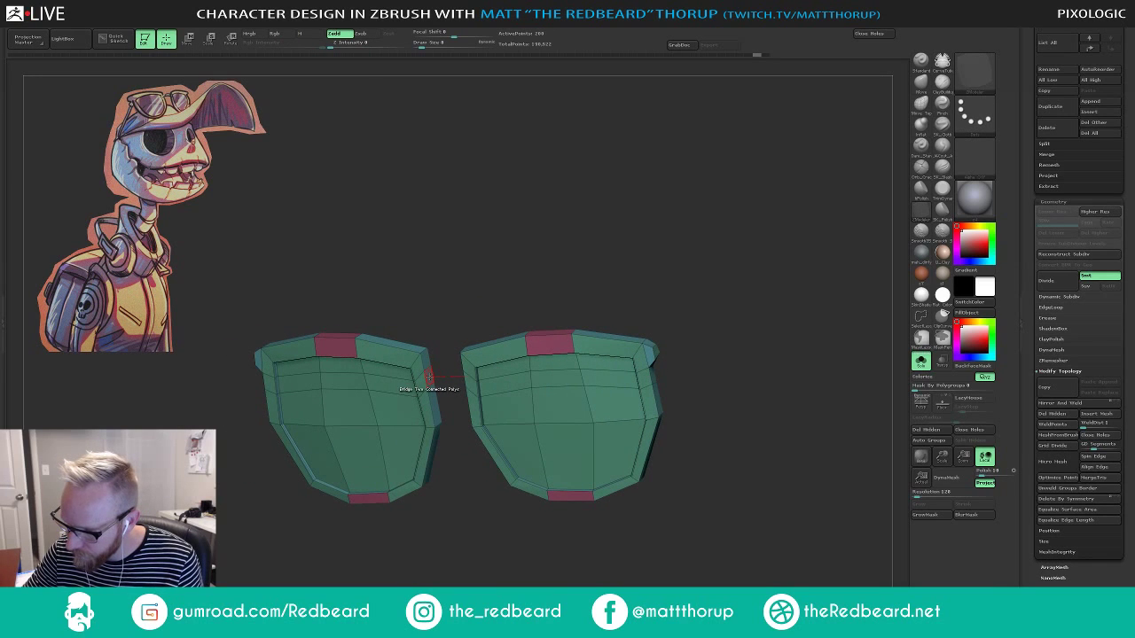
pyautogui.press('space')
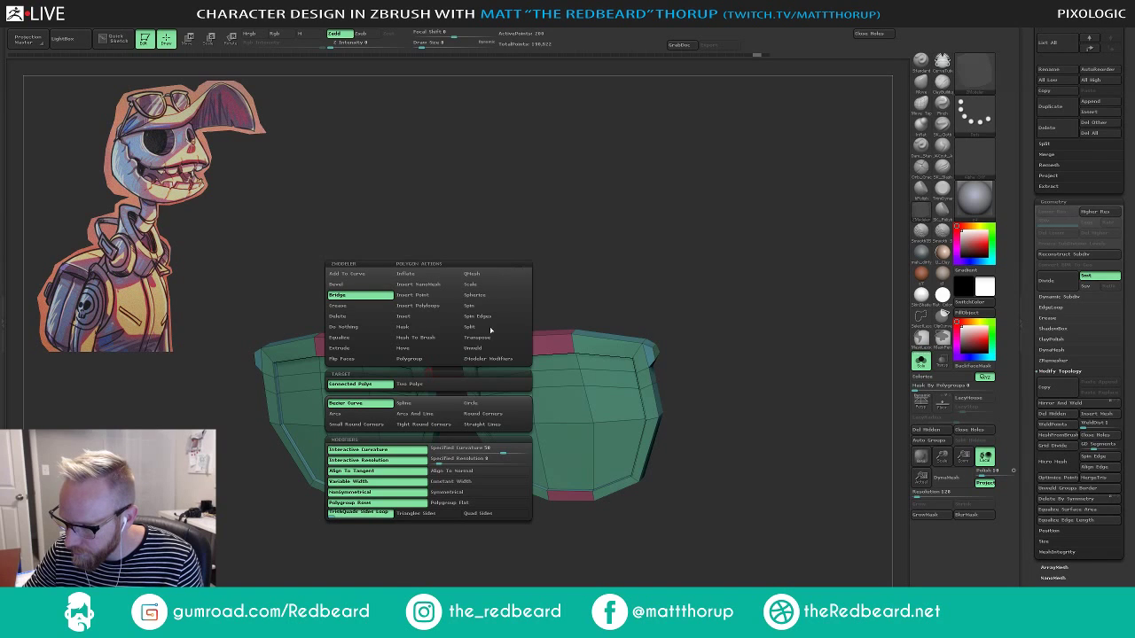
pyautogui.click(483, 286)
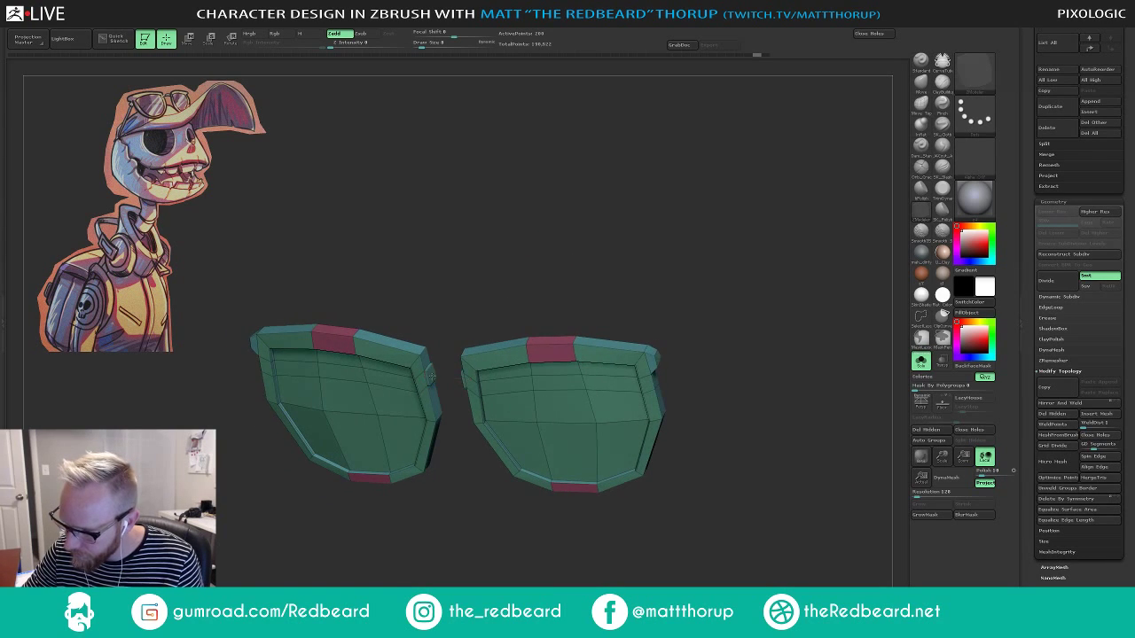
pyautogui.moveTo(514, 293); pyautogui.dragTo(483, 333)
# Bevel the edge loop across the middle of the nose bridge with ZModeler.
pyautogui.press('space')
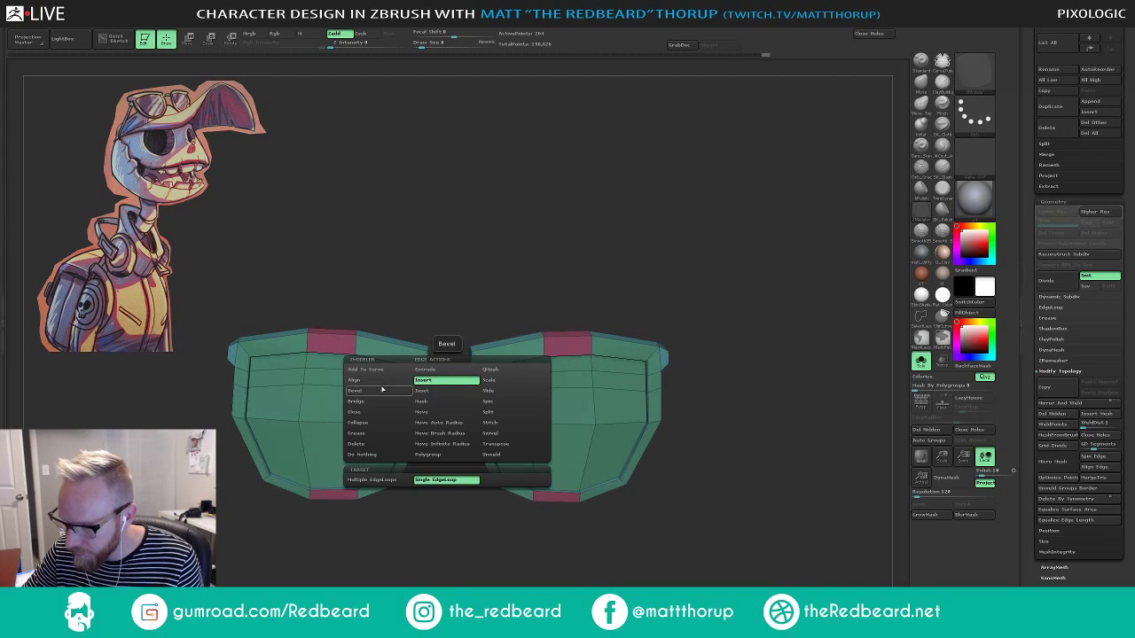
pyautogui.click(382, 390)
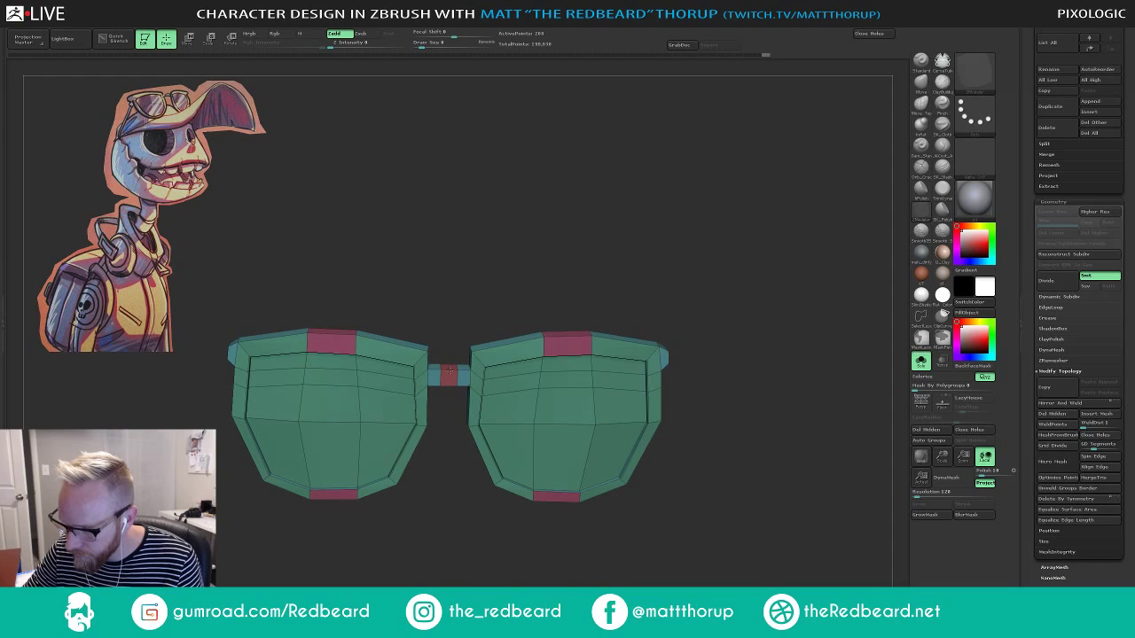
pyautogui.press('d')
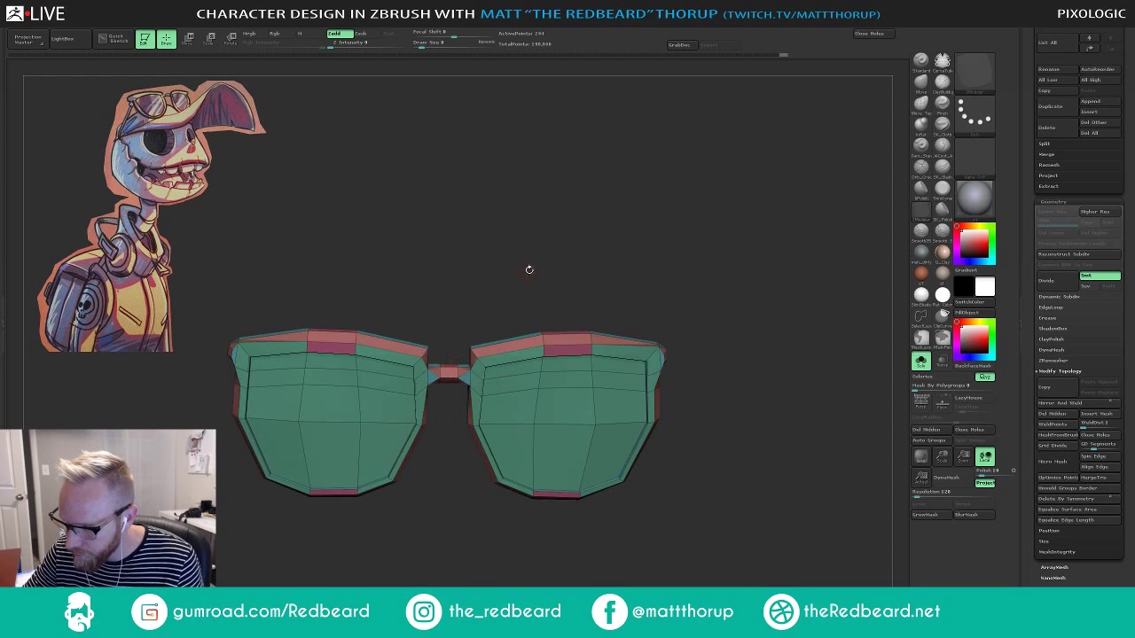
pyautogui.hotkey('shift', 'd')
# Arch the middle section of the nose bridge with the Move brush, using a draw size of 27.
pyautogui.keyDown('shift'); pyautogui.moveTo(550, 258); pyautogui.dragTo(548, 250); pyautogui.keyUp('shift')
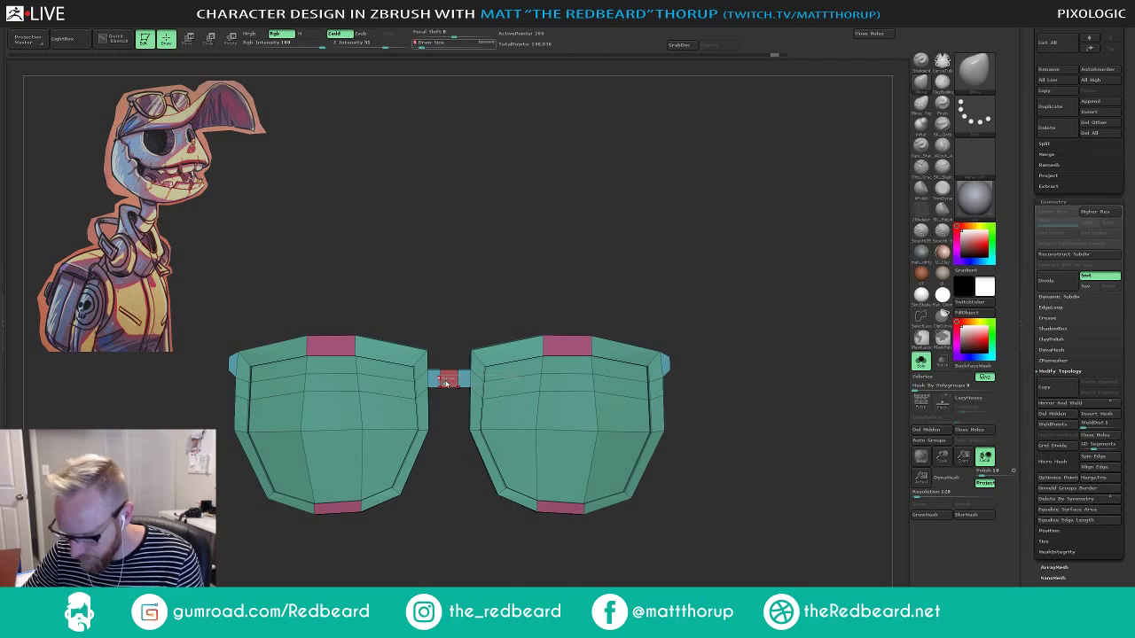
pyautogui.moveTo(446, 383); pyautogui.dragTo(450, 379)
pyautogui.moveTo(494, 304)
pyautogui.mouseDown()
pyautogui.moveTo(518, 376)
pyautogui.moveTo(450, 364)
pyautogui.mouseUp()
pyautogui.press('s')
pyautogui.moveTo(479, 314); pyautogui.dragTo(472, 344)
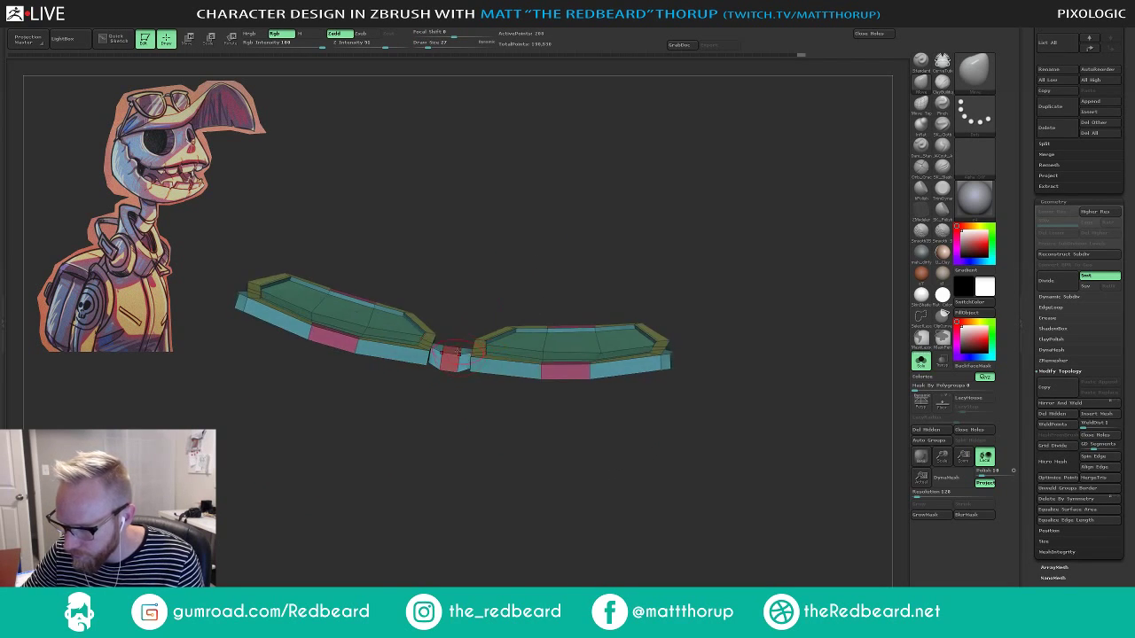
pyautogui.moveTo(453, 415); pyautogui.dragTo(472, 351)
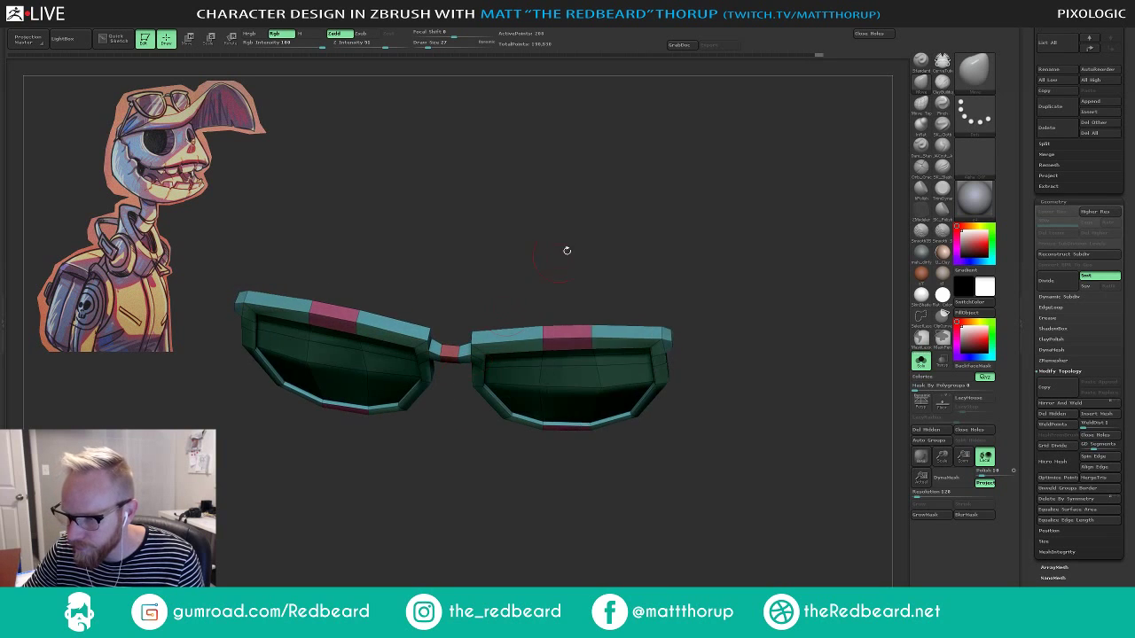
pyautogui.moveTo(568, 276); pyautogui.dragTo(466, 324)
pyautogui.moveTo(489, 403); pyautogui.dragTo(502, 350)
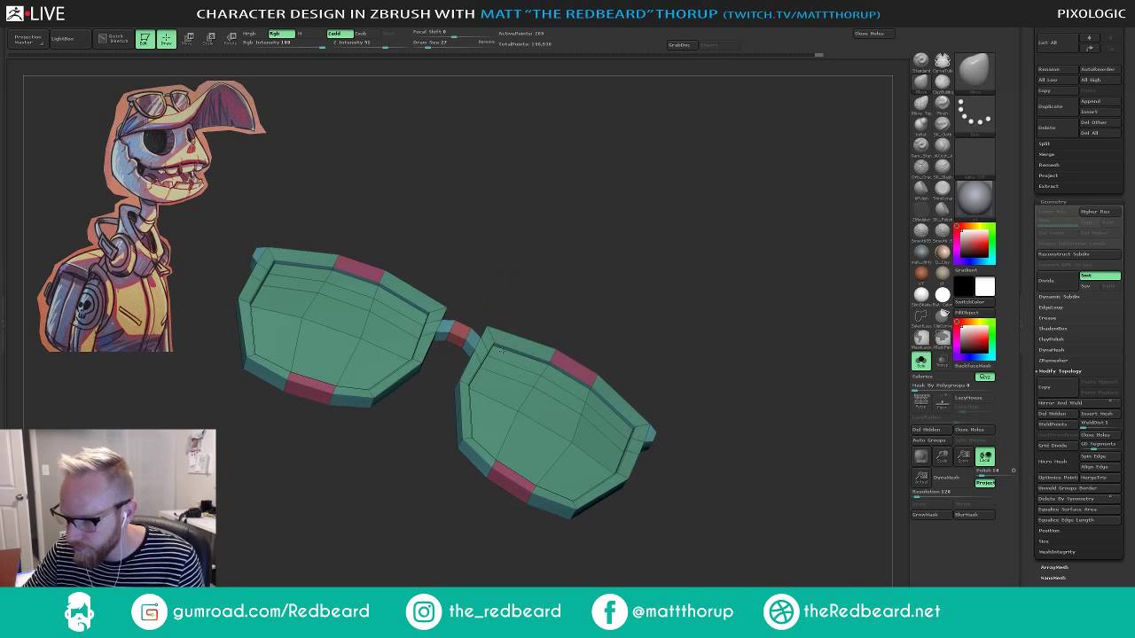
# Bevel the complete edge loop around the outer rim of the sunglasses frame with ZModeler.
pyautogui.click(924, 219)
pyautogui.moveTo(640, 260); pyautogui.dragTo(564, 325)
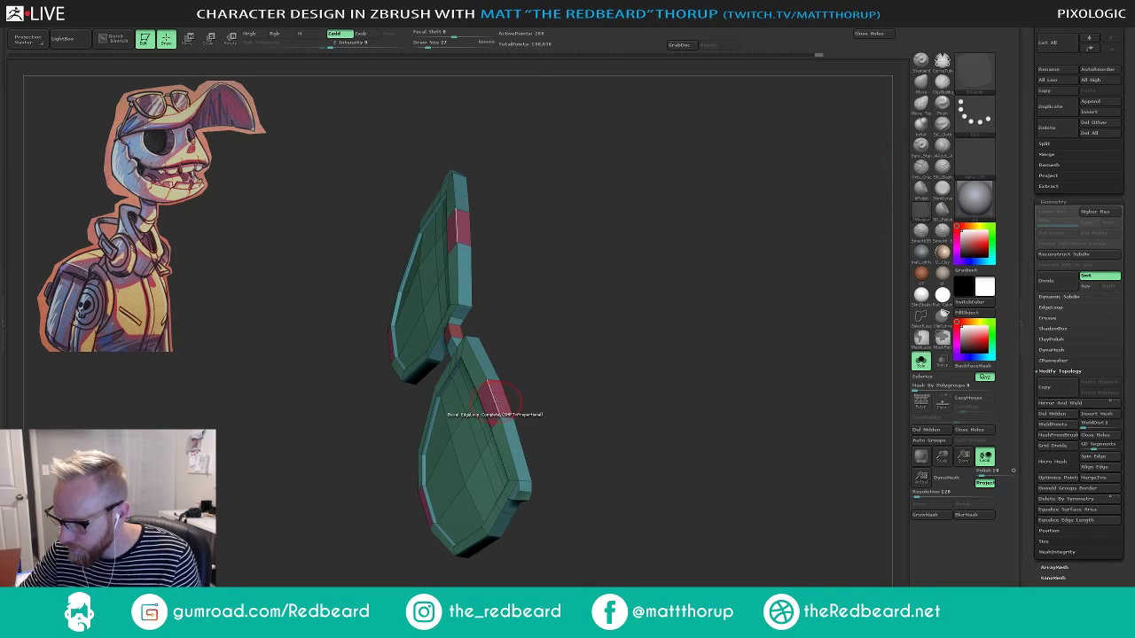
pyautogui.click(494, 397)
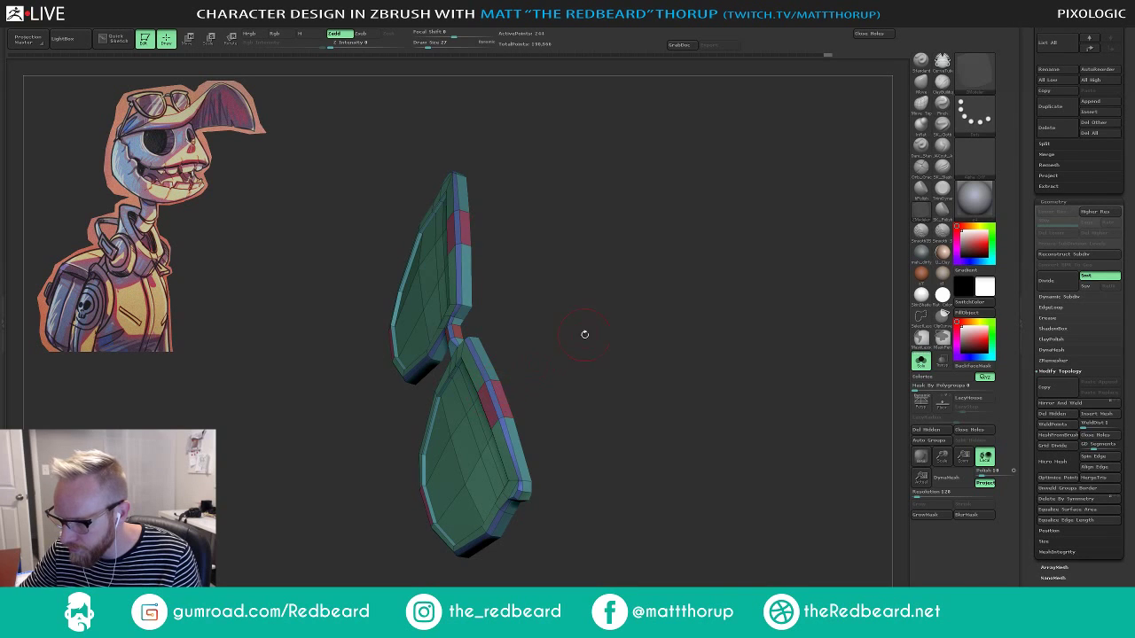
pyautogui.moveTo(585, 335)
pyautogui.mouseDown()
pyautogui.moveTo(594, 329)
pyautogui.moveTo(585, 351)
pyautogui.mouseUp()
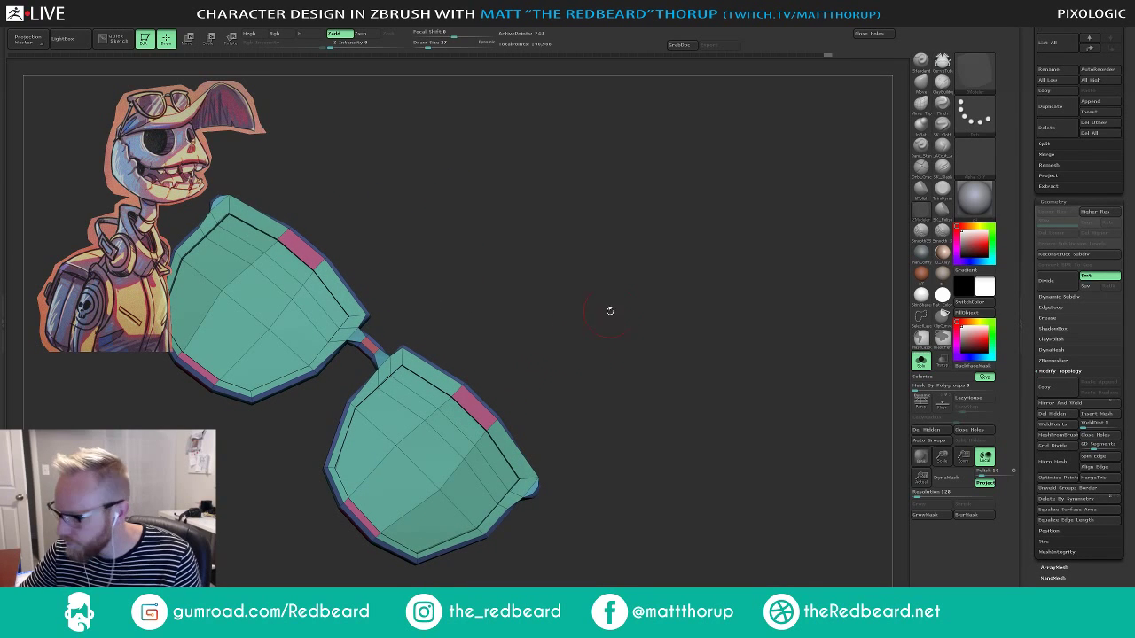
# Reshape the joints between the nose bridge and both lens frames with the Move brush.
pyautogui.click(921, 86)
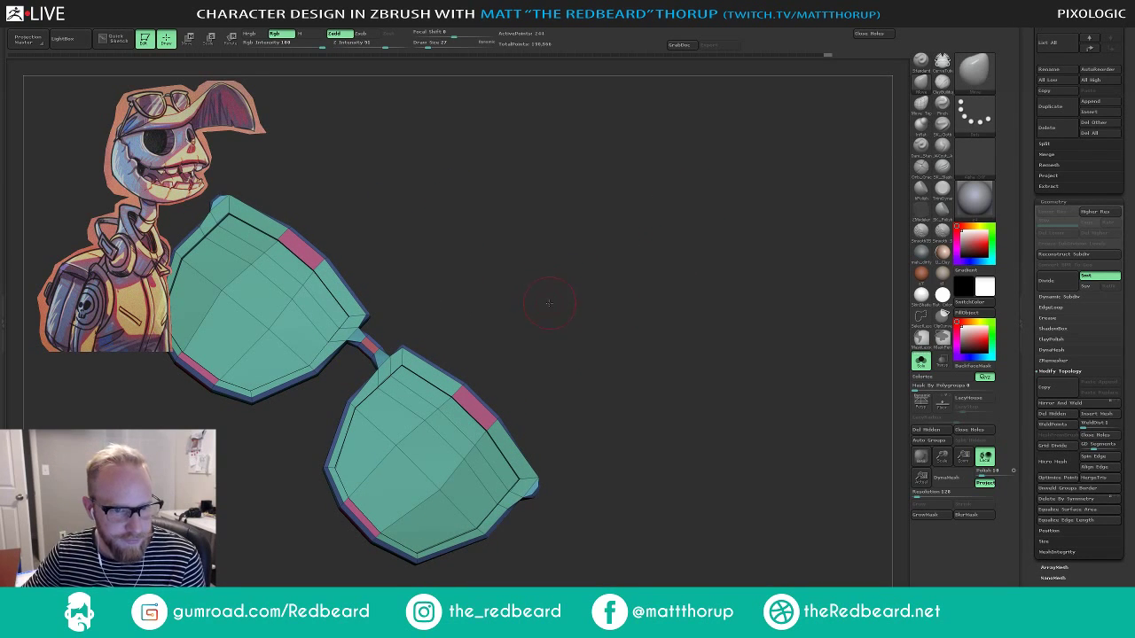
pyautogui.keyDown('alt'); pyautogui.moveTo(549, 303); pyautogui.dragTo(700, 278); pyautogui.keyUp('alt')
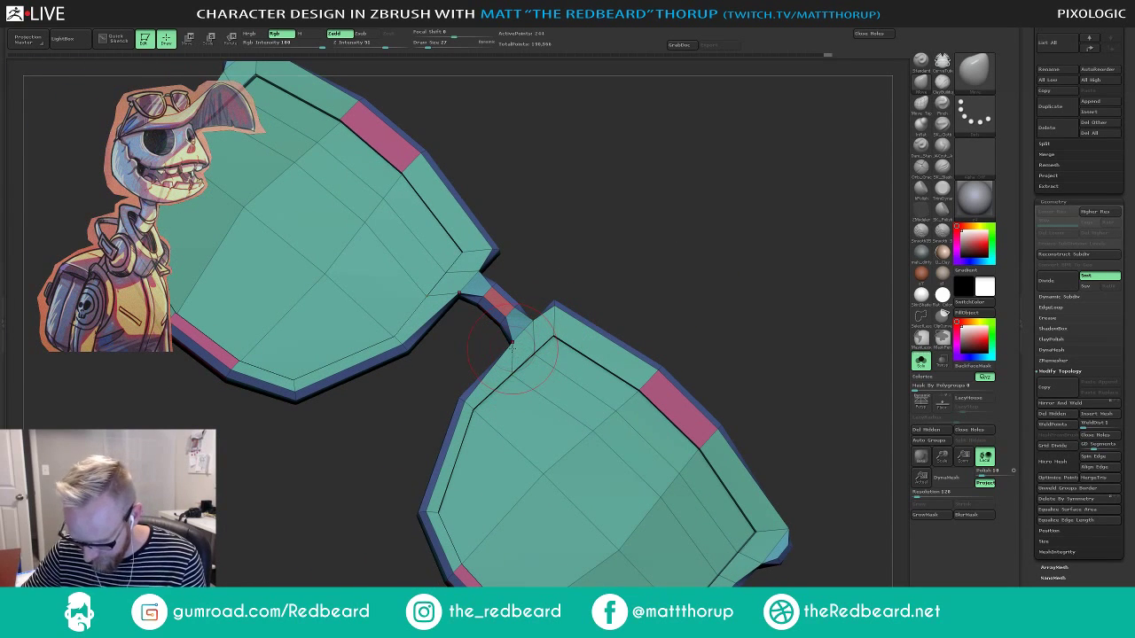
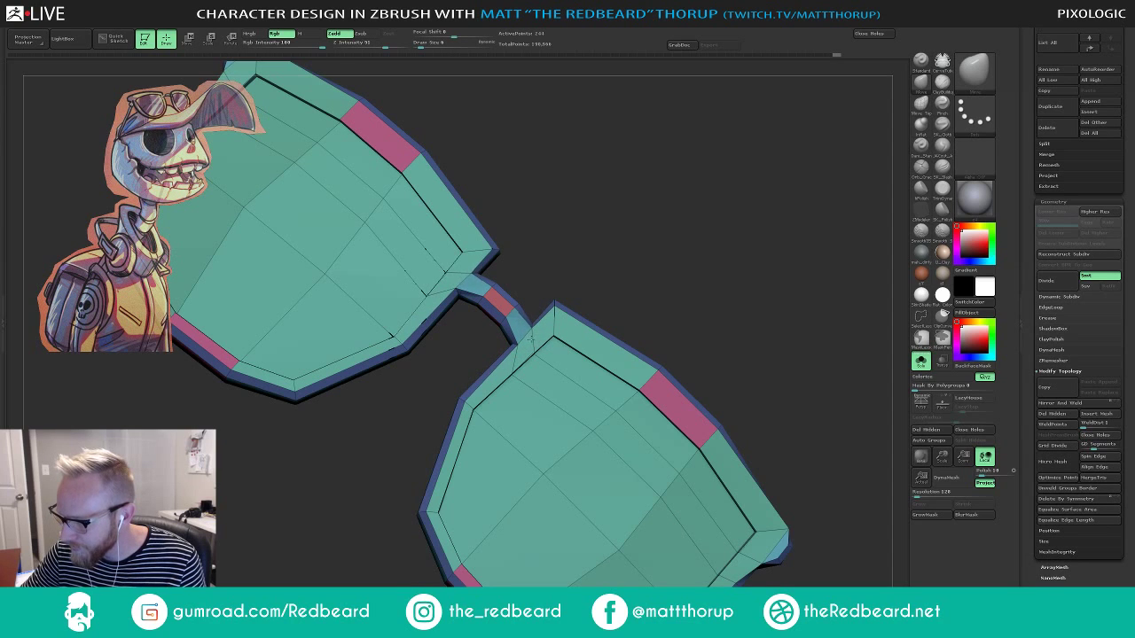
pyautogui.moveTo(530, 339); pyautogui.dragTo(529, 343)
pyautogui.moveTo(608, 254); pyautogui.dragTo(610, 276)
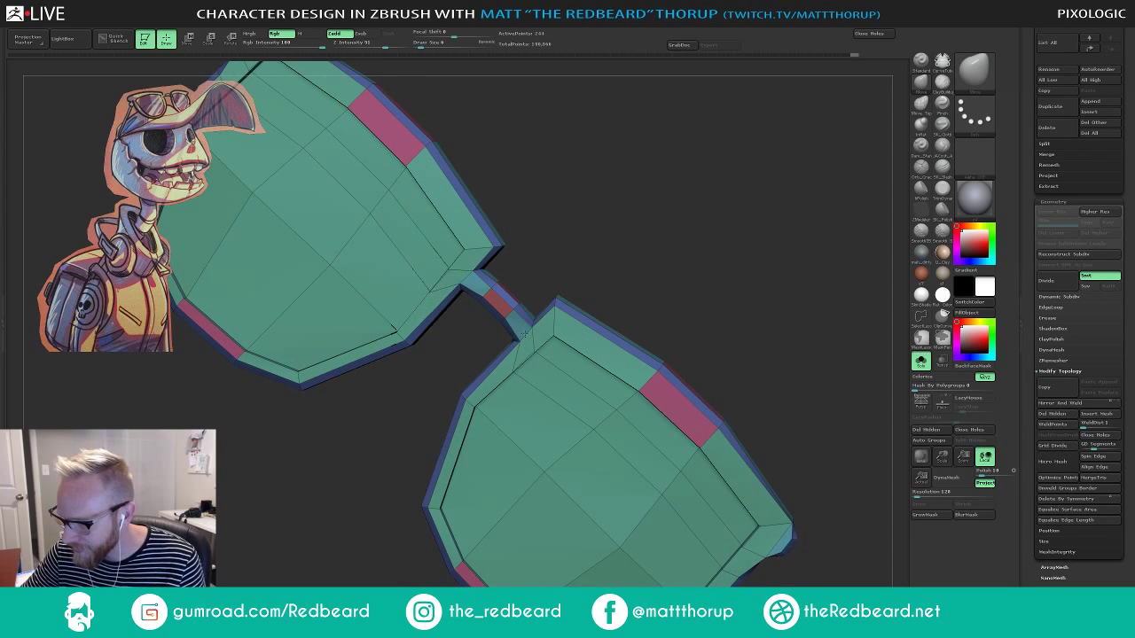
pyautogui.moveTo(604, 274); pyautogui.dragTo(526, 277, button='right')
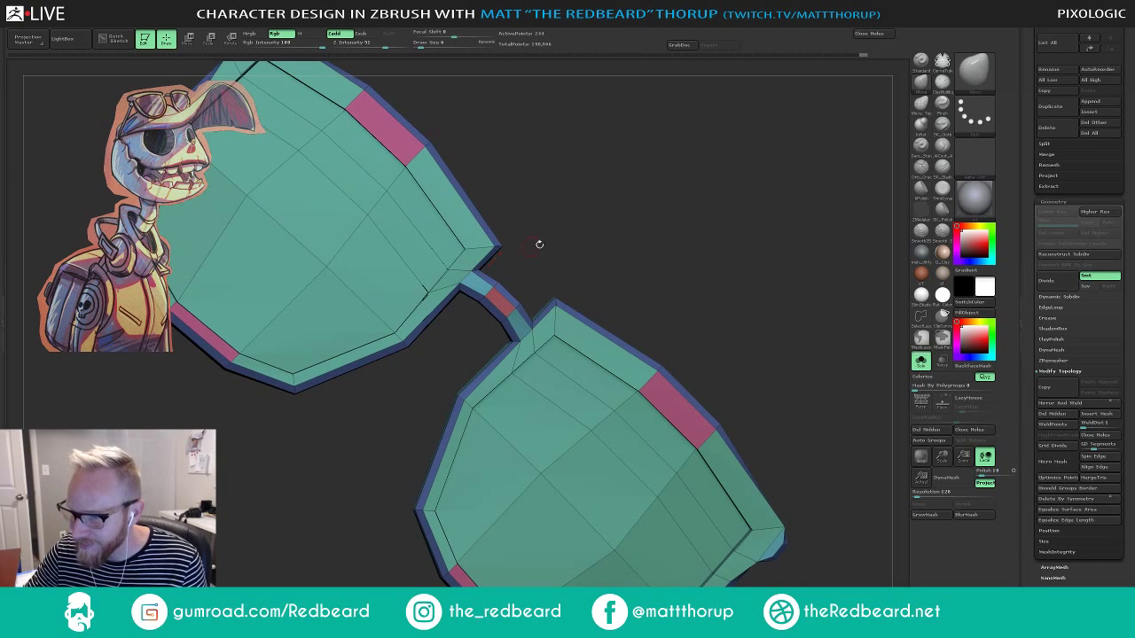
pyautogui.press('f')
pyautogui.keyDown('alt'); pyautogui.moveTo(579, 237); pyautogui.dragTo(572, 259); pyautogui.keyUp('alt')
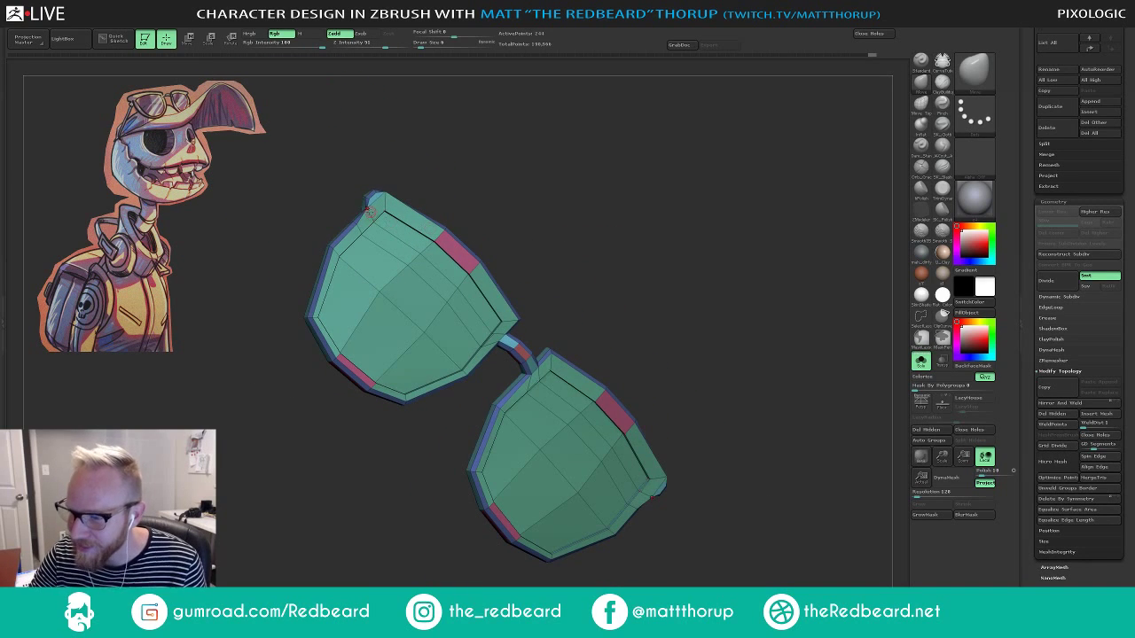
# Reduce the Move brush's draw size and adjust the upper outer corners of the sunglasses frame.
pyautogui.moveTo(439, 178); pyautogui.dragTo(429, 181)
pyautogui.moveTo(429, 181)
pyautogui.keyDown('alt'); pyautogui.mouseDown()
pyautogui.moveTo(445, 217)
pyautogui.moveTo(385, 228)
pyautogui.mouseUp(); pyautogui.keyUp('alt')
pyautogui.press('s')
pyautogui.press('s')
pyautogui.press('s')
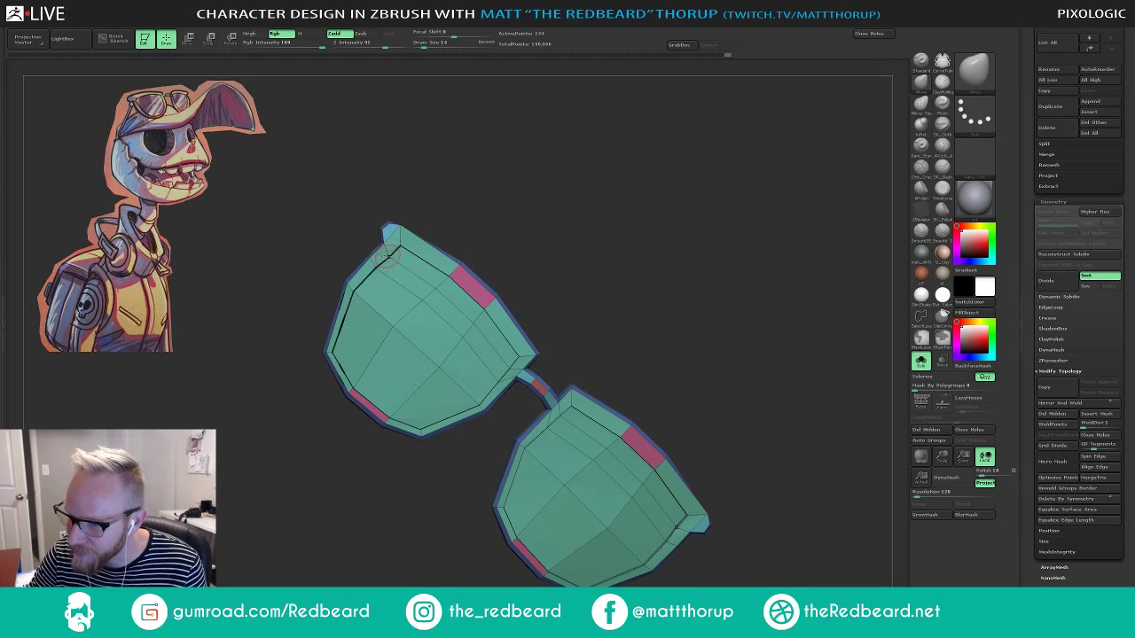
pyautogui.press('s')
pyautogui.moveTo(403, 234); pyautogui.dragTo(399, 235)
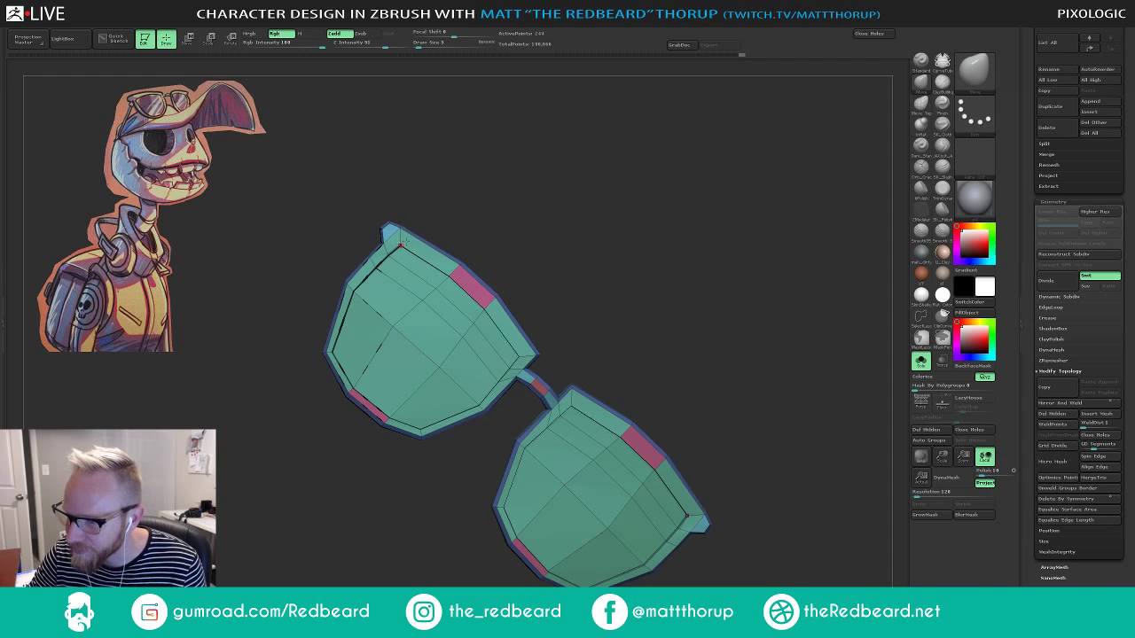
# Bevel the edge loop around the inner rim of each lens frame with ZModeler.
pyautogui.keyDown('alt'); pyautogui.moveTo(615, 315); pyautogui.dragTo(568, 241); pyautogui.keyUp('alt')
pyautogui.keyDown('alt'); pyautogui.moveTo(667, 344); pyautogui.dragTo(604, 250); pyautogui.keyUp('alt')
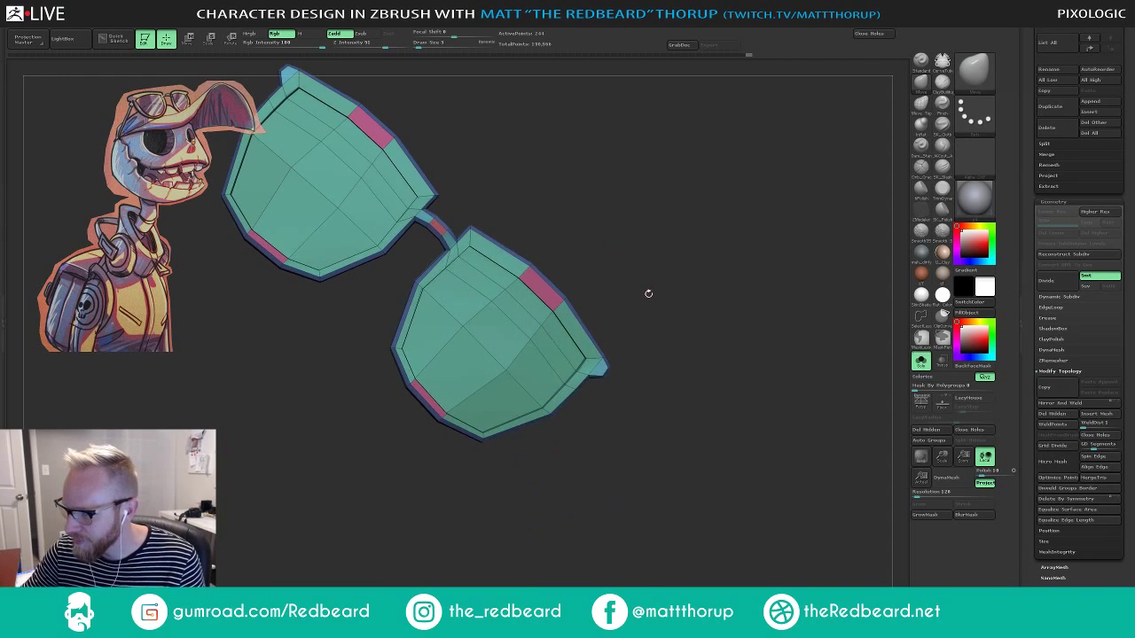
pyautogui.moveTo(648, 293); pyautogui.dragTo(719, 233)
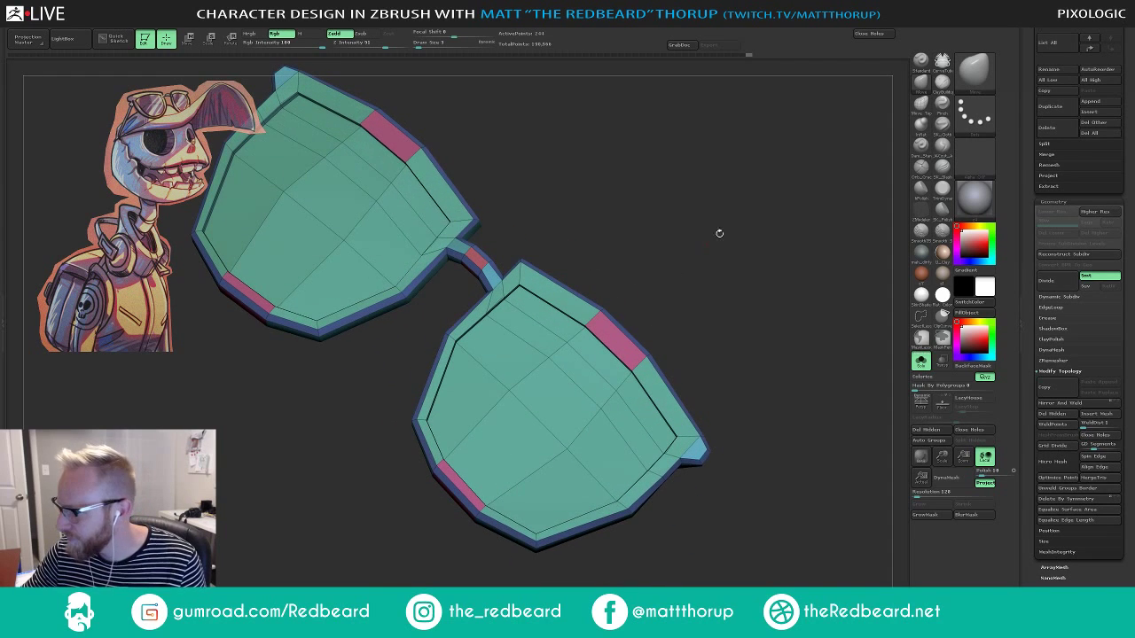
pyautogui.click(921, 212)
pyautogui.moveTo(635, 276); pyautogui.dragTo(646, 272)
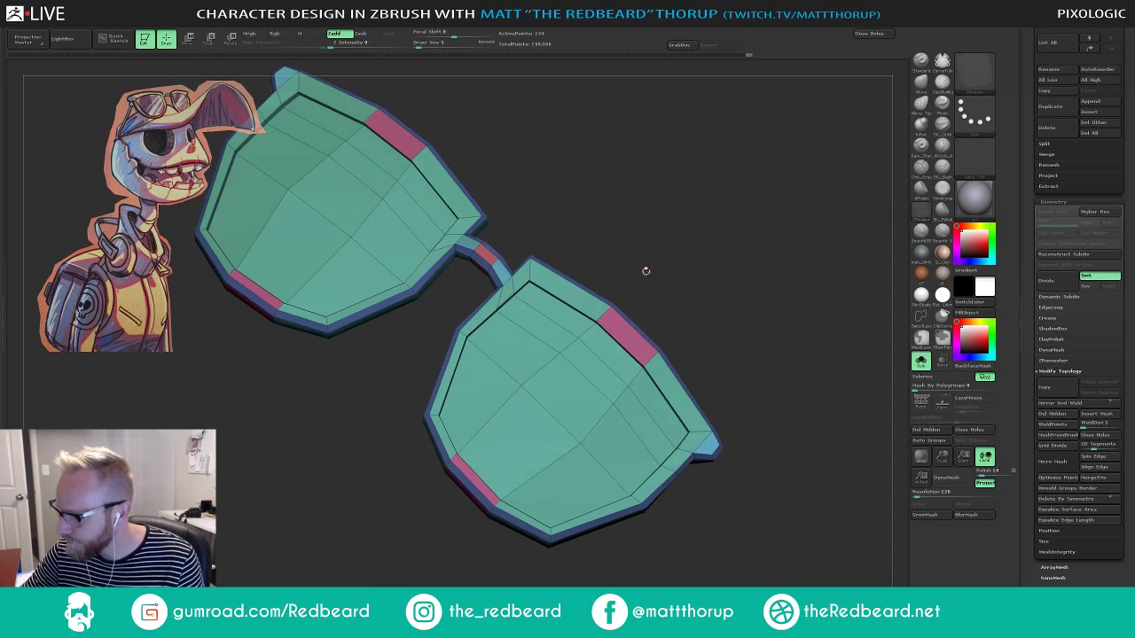
pyautogui.click(622, 344)
pyautogui.moveTo(674, 296); pyautogui.dragTo(695, 283)
pyautogui.hotkey('shift', 'f')
pyautogui.keyDown('alt'); pyautogui.moveTo(695, 283); pyautogui.dragTo(637, 272); pyautogui.keyUp('alt')
pyautogui.moveTo(637, 273); pyautogui.dragTo(682, 279, button='right')
pyautogui.moveTo(682, 279)
pyautogui.mouseDown()
pyautogui.moveTo(713, 272)
pyautogui.moveTo(677, 278)
pyautogui.moveTo(718, 290)
pyautogui.mouseUp()
pyautogui.hotkey('shift', 'f')
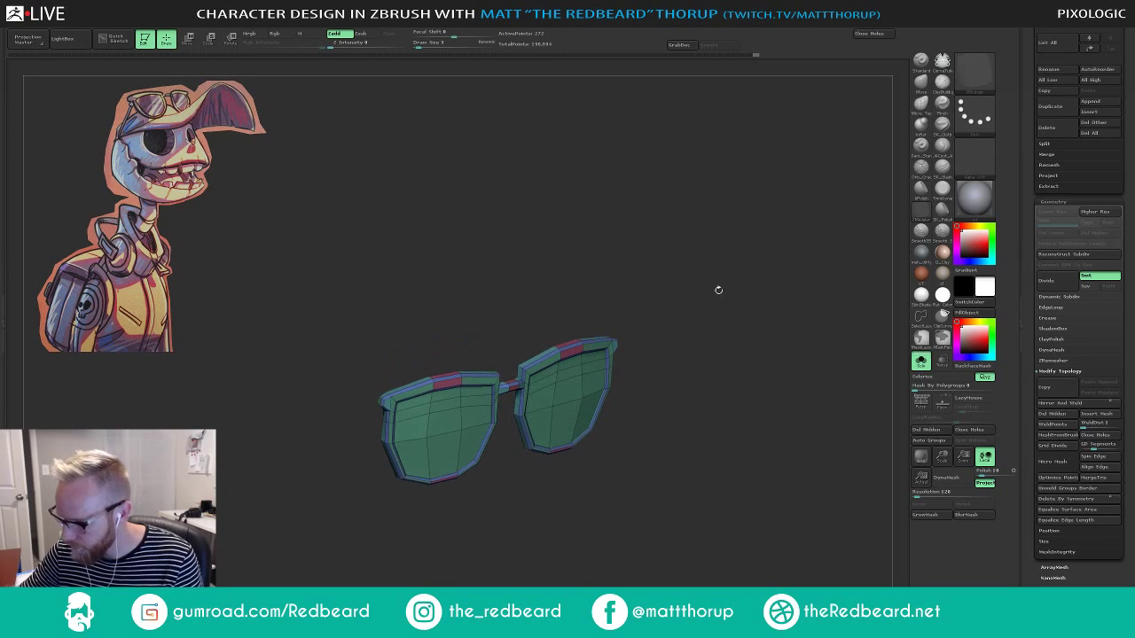
# Curve the outer sides of the lenses and frame with the Move brush.
pyautogui.click(921, 86)
pyautogui.press('s')
pyautogui.click(557, 387)
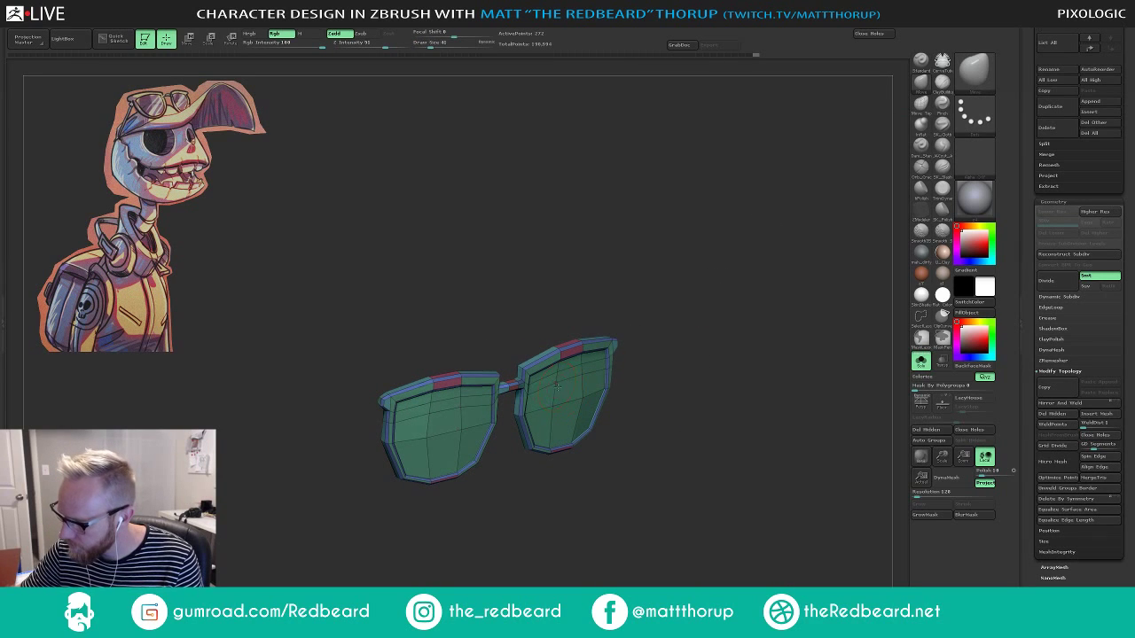
pyautogui.moveTo(635, 343); pyautogui.dragTo(672, 336)
pyautogui.moveTo(562, 407); pyautogui.dragTo(646, 382, button='right')
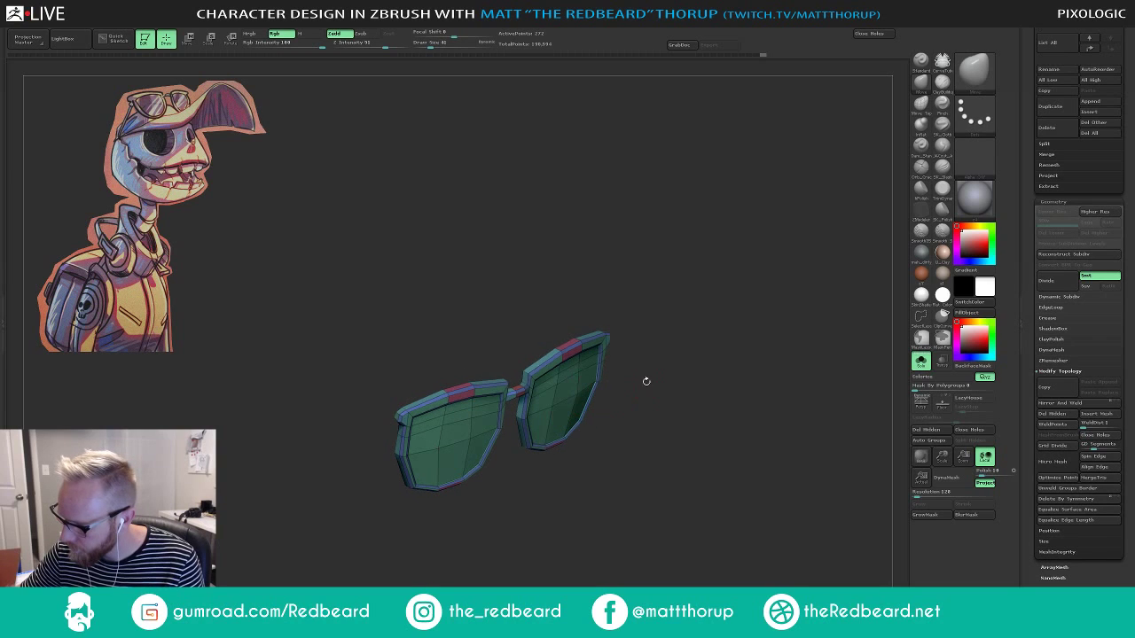
pyautogui.moveTo(587, 381)
pyautogui.mouseDown()
pyautogui.moveTo(640, 377)
pyautogui.moveTo(641, 362)
pyautogui.mouseUp()
pyautogui.press('s')
pyautogui.click(563, 405)
pyautogui.moveTo(641, 362); pyautogui.dragTo(656, 297)
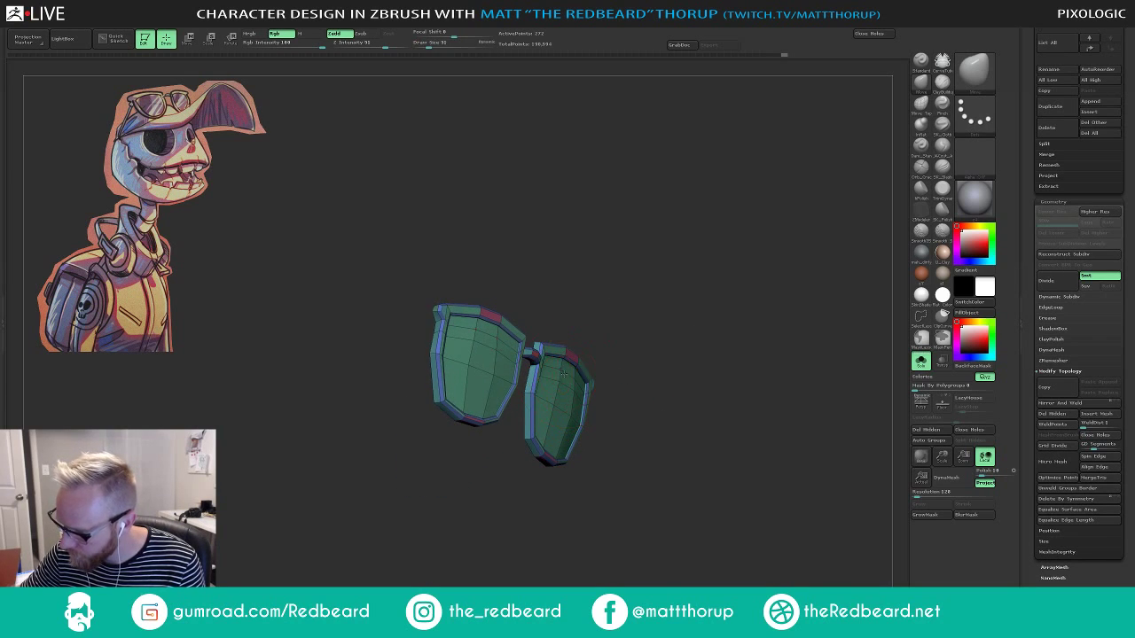
pyautogui.moveTo(579, 384); pyautogui.dragTo(587, 379)
# Refine the inner sides of the lenses near the nose bridge with the Move brush, using a draw size of 27.
pyautogui.moveTo(648, 343)
pyautogui.mouseDown()
pyautogui.moveTo(626, 307)
pyautogui.moveTo(636, 282)
pyautogui.moveTo(623, 264)
pyautogui.mouseUp()
pyautogui.moveTo(640, 329)
pyautogui.mouseDown()
pyautogui.moveTo(681, 324)
pyautogui.moveTo(701, 349)
pyautogui.moveTo(655, 323)
pyautogui.moveTo(653, 341)
pyautogui.mouseUp()
pyautogui.keyDown('ctrl'); pyautogui.moveTo(653, 341); pyautogui.dragTo(669, 417, button='right'); pyautogui.keyUp('ctrl')
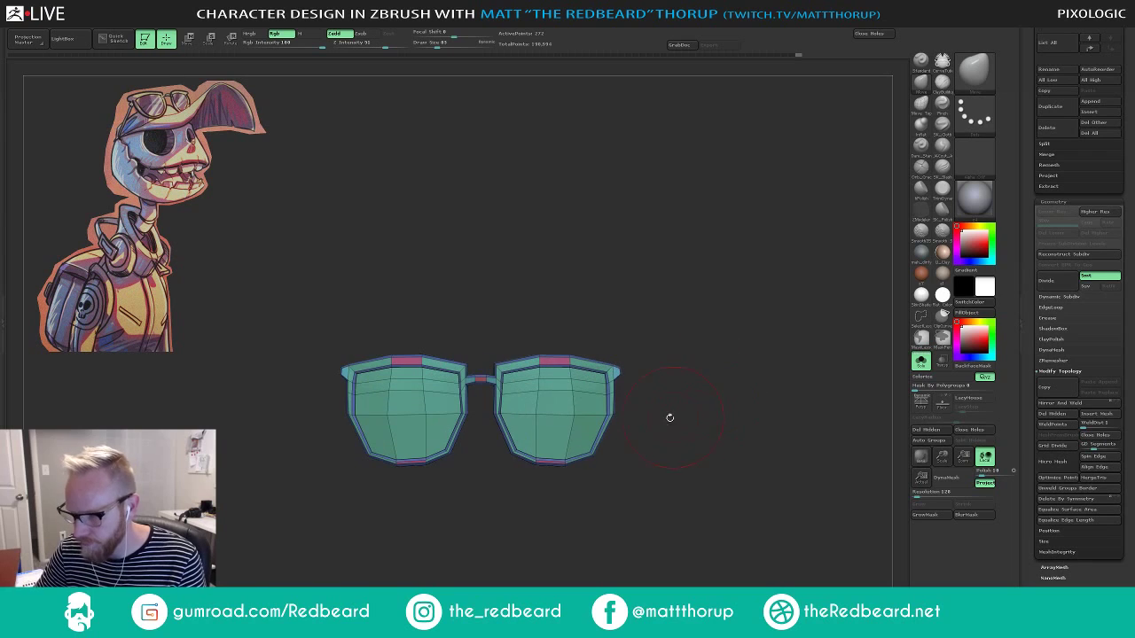
pyautogui.press('s')
pyautogui.moveTo(514, 414); pyautogui.dragTo(501, 415)
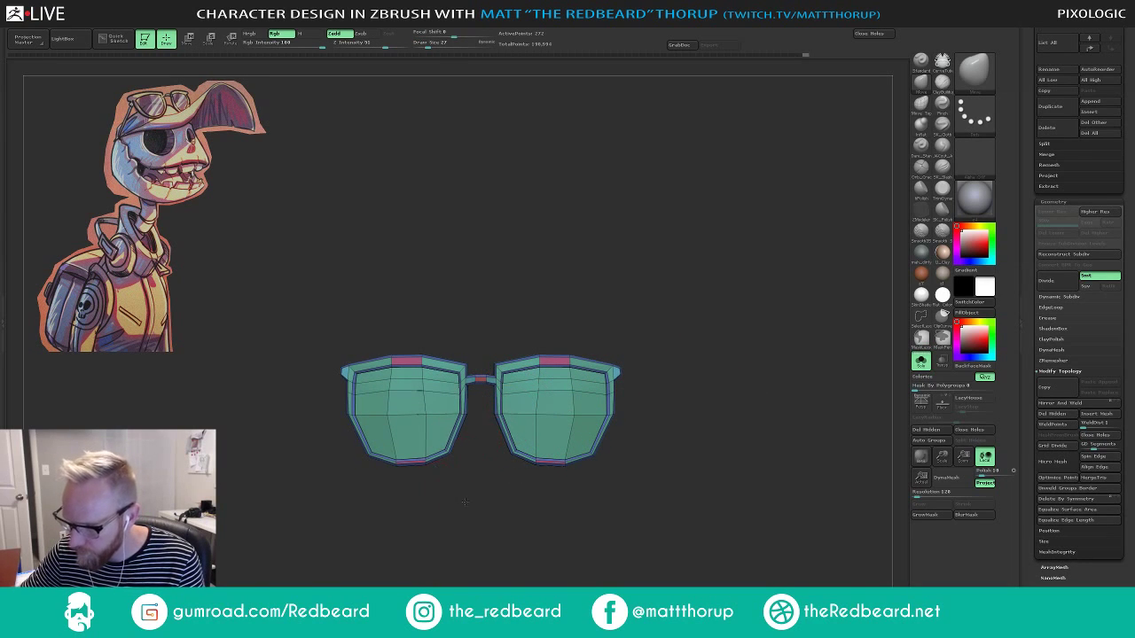
pyautogui.moveTo(592, 344); pyautogui.dragTo(712, 382)
pyautogui.moveTo(700, 441); pyautogui.dragTo(724, 453)
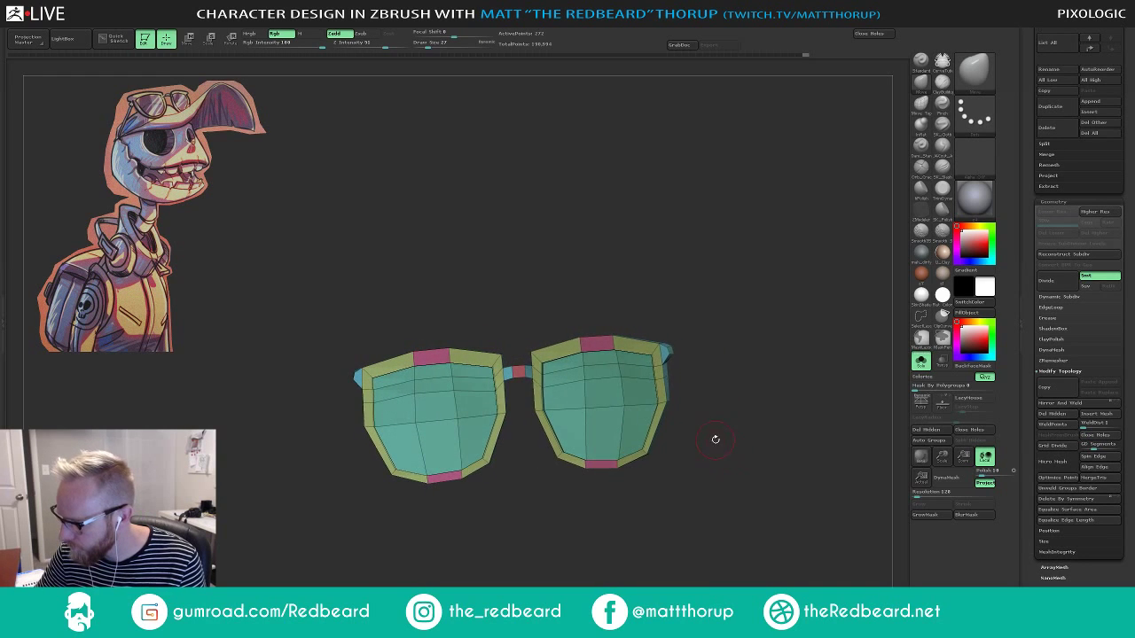
pyautogui.moveTo(716, 439); pyautogui.dragTo(733, 443, button='right')
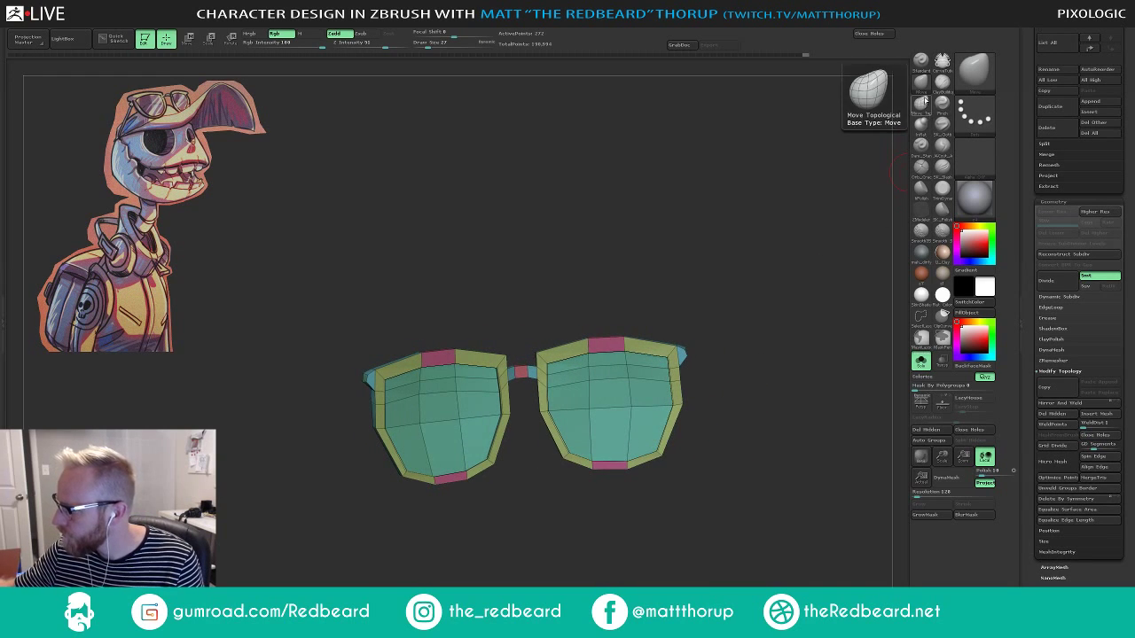
# Extrude long temple arms backward from the outer rear corners of the sunglasses frame with ZModeler.
pyautogui.click(920, 212)
pyautogui.moveTo(757, 325)
pyautogui.mouseDown()
pyautogui.moveTo(749, 358)
pyautogui.moveTo(738, 355)
pyautogui.moveTo(760, 347)
pyautogui.moveTo(702, 378)
pyautogui.moveTo(745, 356)
pyautogui.mouseUp()
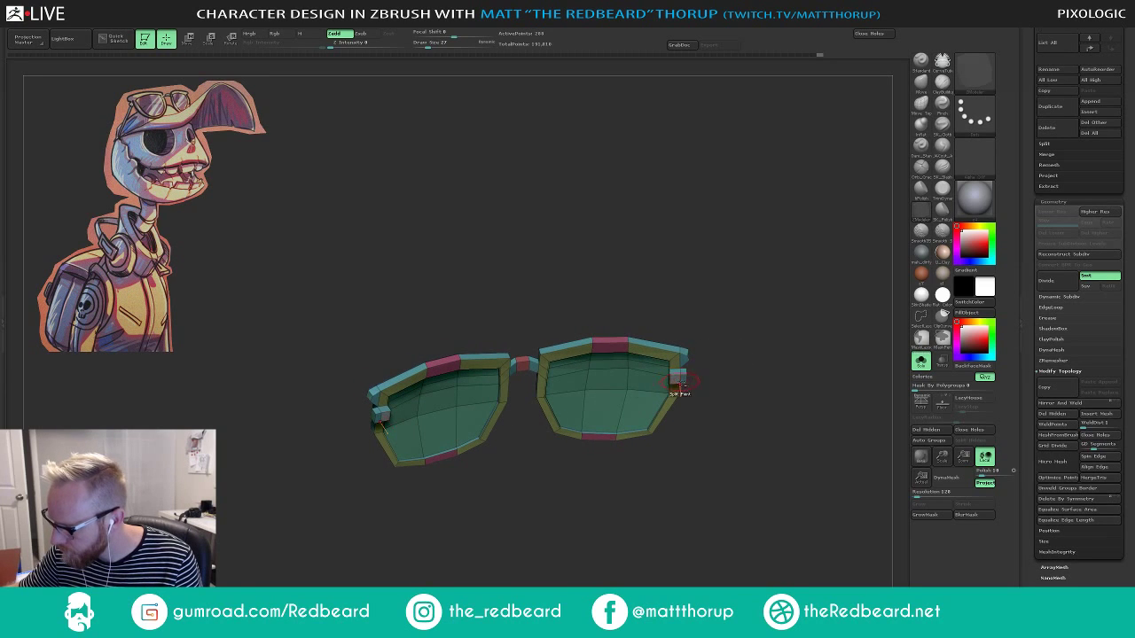
pyautogui.moveTo(715, 352); pyautogui.dragTo(678, 387, button='right')
pyautogui.moveTo(682, 381); pyautogui.dragTo(736, 563)
pyautogui.moveTo(775, 504); pyautogui.dragTo(701, 519)
# Mask everything except the tips of the temple arms and scale the tips to taper the arms.
pyautogui.keyDown('ctrl'); pyautogui.moveTo(530, 555); pyautogui.dragTo(619, 467); pyautogui.keyUp('ctrl')
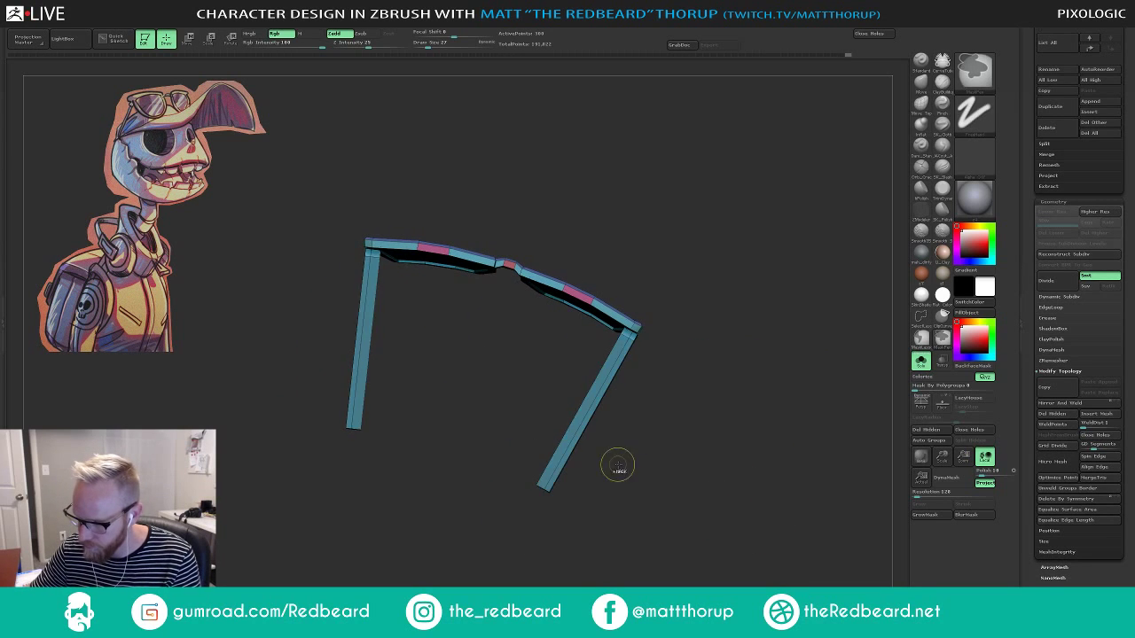
pyautogui.keyDown('ctrl'); pyautogui.click(628, 496); pyautogui.keyUp('ctrl')
pyautogui.moveTo(623, 557)
pyautogui.mouseDown()
pyautogui.moveTo(633, 451)
pyautogui.moveTo(644, 471)
pyautogui.moveTo(633, 517)
pyautogui.moveTo(649, 452)
pyautogui.mouseUp()
pyautogui.press('e')
pyautogui.click(671, 410)
pyautogui.moveTo(660, 324); pyautogui.dragTo(635, 329)
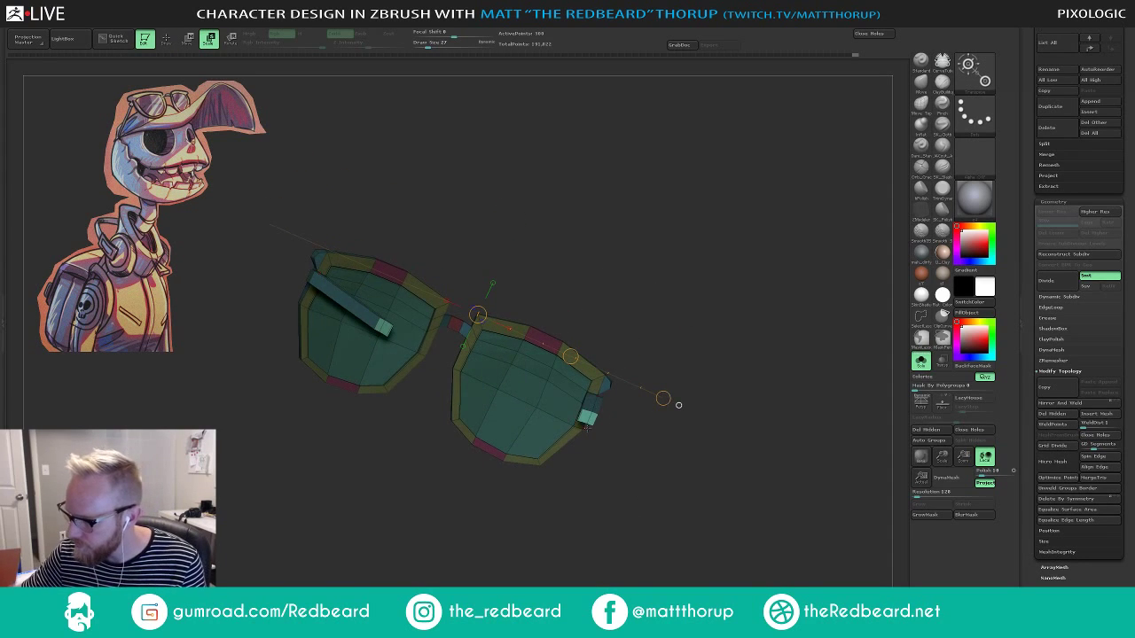
pyautogui.moveTo(668, 475); pyautogui.dragTo(674, 436)
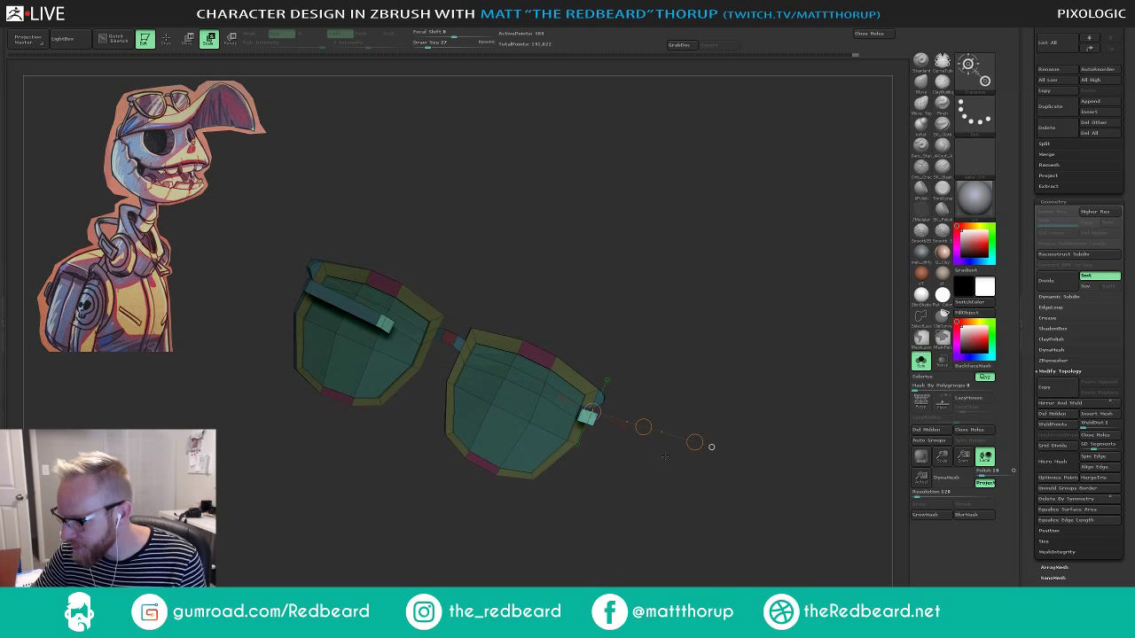
# Move the unmasked temple arm tips farther back and outward, and clear the mask.
pyautogui.press('w')
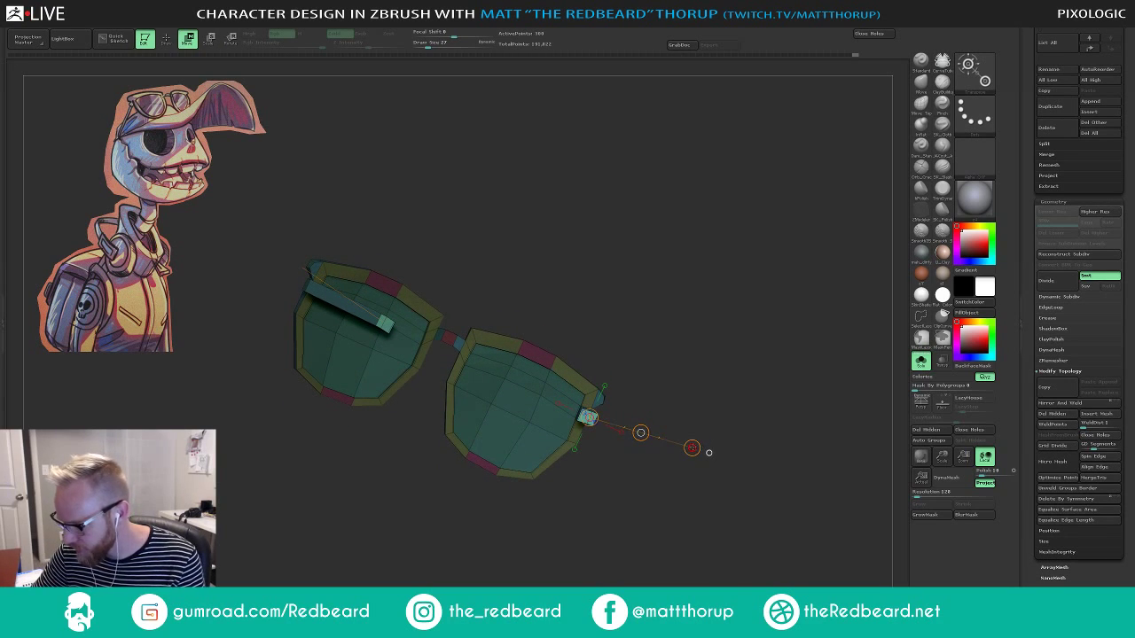
pyautogui.moveTo(649, 435); pyautogui.dragTo(641, 501)
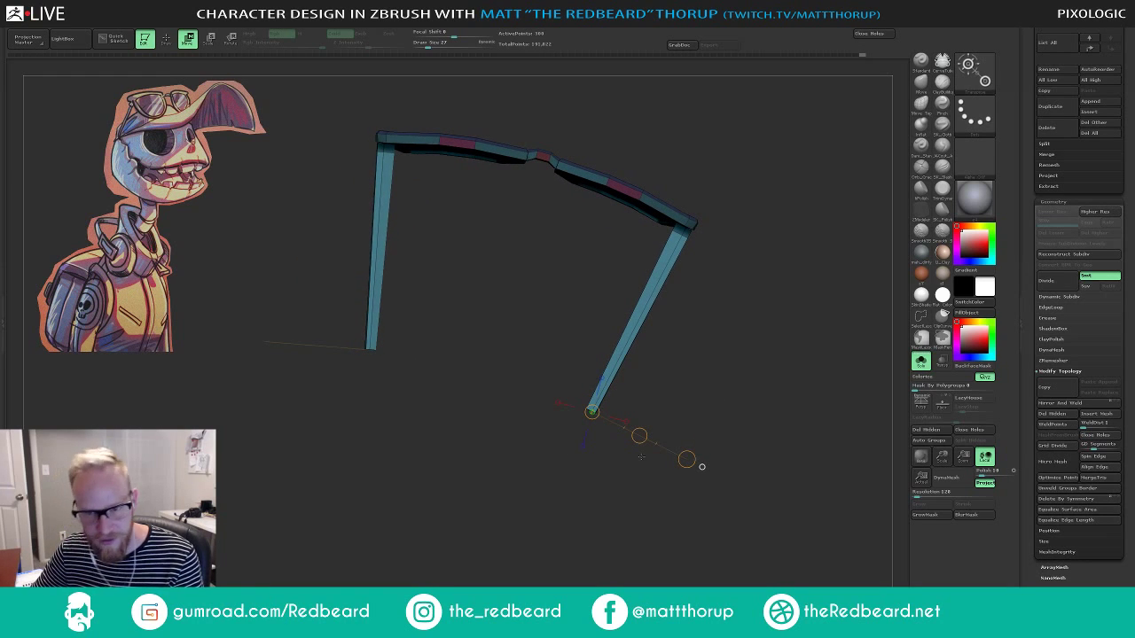
pyautogui.moveTo(640, 435); pyautogui.dragTo(568, 532)
pyautogui.moveTo(582, 464); pyautogui.dragTo(581, 569)
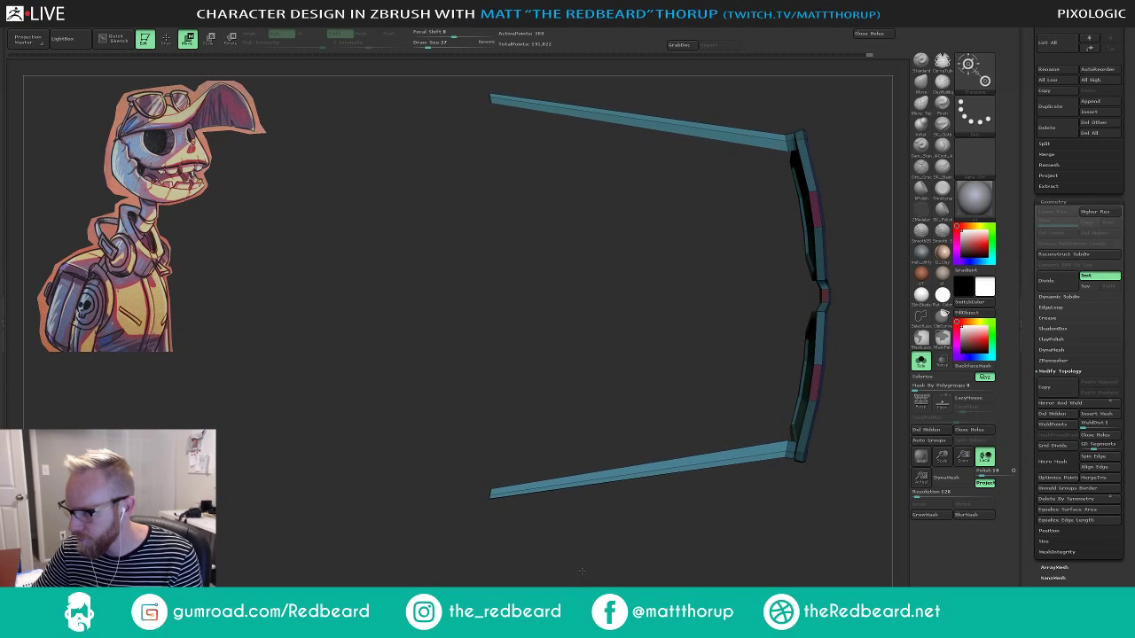
pyautogui.moveTo(670, 558)
pyautogui.mouseDown()
pyautogui.moveTo(677, 494)
pyautogui.moveTo(702, 569)
pyautogui.moveTo(803, 500)
pyautogui.mouseUp()
# Adjust the front ends of the temple arms where they join the frame with the Move brush.
pyautogui.press('q')
pyautogui.click(922, 83)
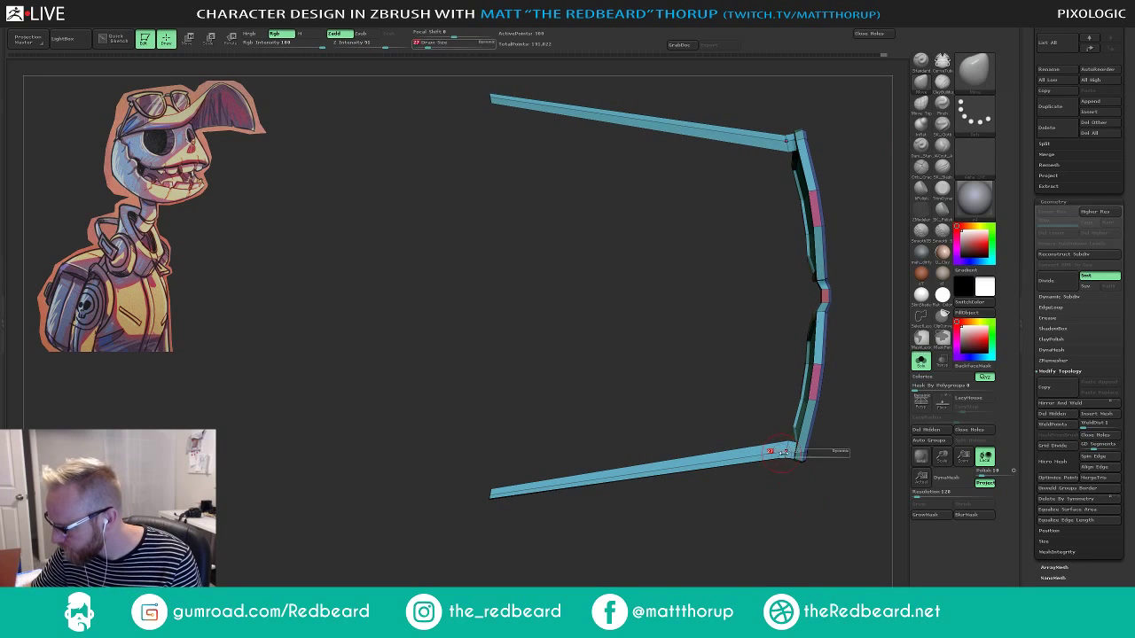
pyautogui.moveTo(784, 453)
pyautogui.mouseDown()
pyautogui.moveTo(785, 464)
pyautogui.moveTo(785, 454)
pyautogui.mouseUp()
pyautogui.moveTo(785, 458)
pyautogui.mouseDown()
pyautogui.moveTo(824, 457)
pyautogui.moveTo(854, 431)
pyautogui.moveTo(842, 405)
pyautogui.moveTo(783, 455)
pyautogui.moveTo(832, 422)
pyautogui.moveTo(817, 414)
pyautogui.moveTo(797, 532)
pyautogui.moveTo(615, 537)
pyautogui.moveTo(677, 570)
pyautogui.moveTo(709, 565)
pyautogui.moveTo(629, 560)
pyautogui.moveTo(679, 572)
pyautogui.mouseUp()
pyautogui.press('s')
pyautogui.moveTo(761, 538)
pyautogui.mouseDown()
pyautogui.moveTo(769, 572)
pyautogui.moveTo(708, 499)
pyautogui.moveTo(755, 527)
pyautogui.mouseUp()
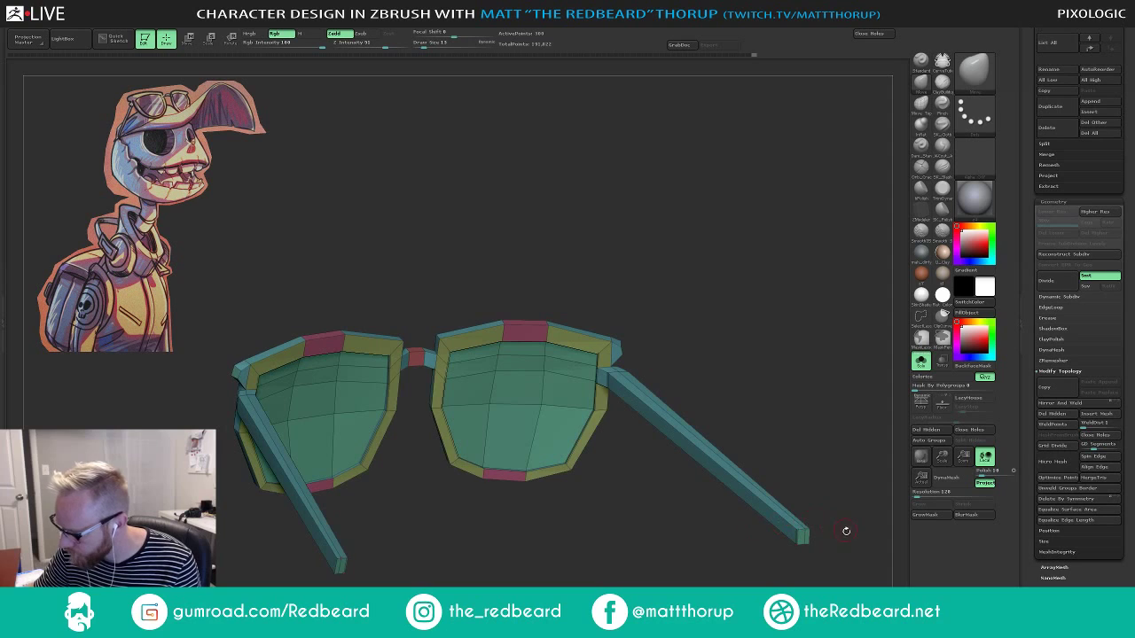
# Set the ZModeler edge action to Insert and add two edge loops across each temple arm near its tip.
pyautogui.keyDown('alt'); pyautogui.moveTo(837, 534); pyautogui.dragTo(716, 495); pyautogui.keyUp('alt')
pyautogui.click(920, 210)
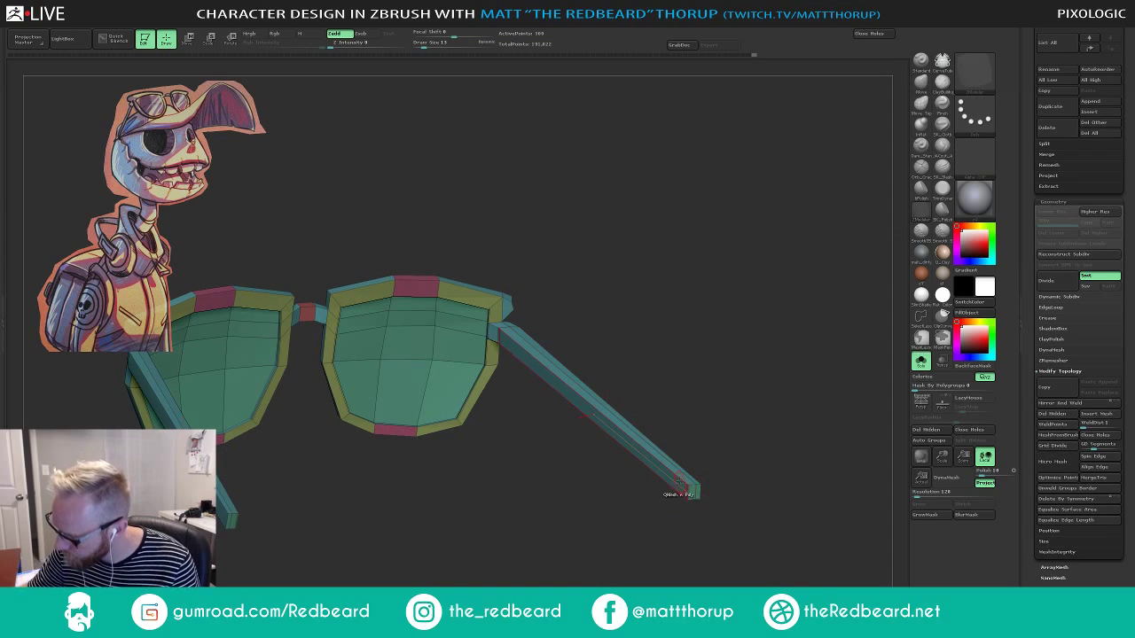
pyautogui.moveTo(680, 479); pyautogui.dragTo(692, 467)
pyautogui.hotkey('ctrl', 'z')
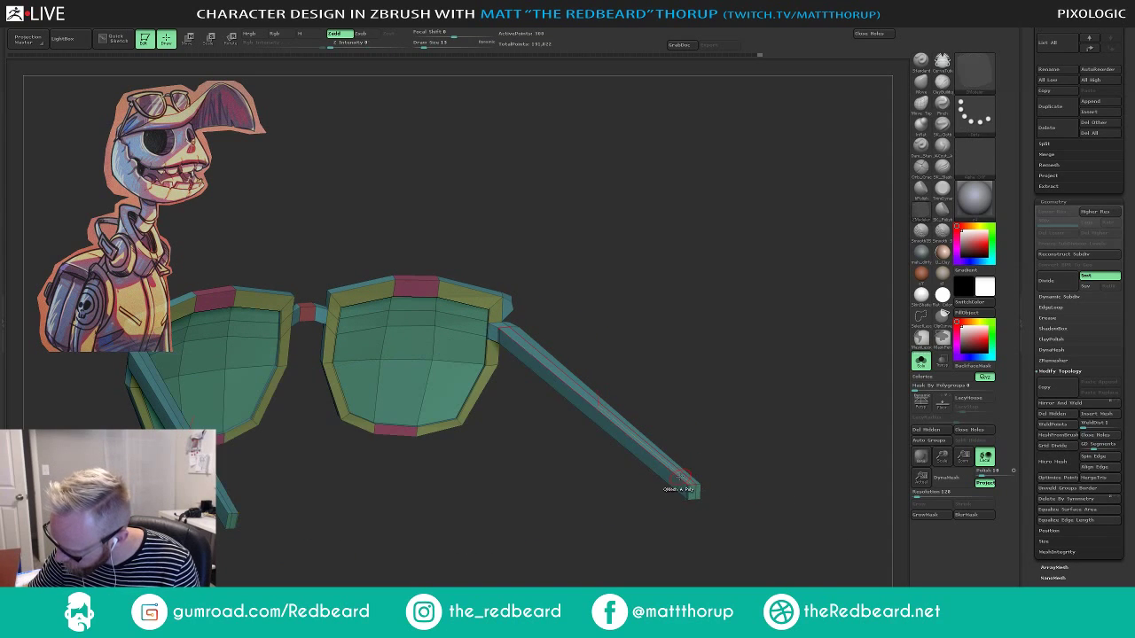
pyautogui.press('space')
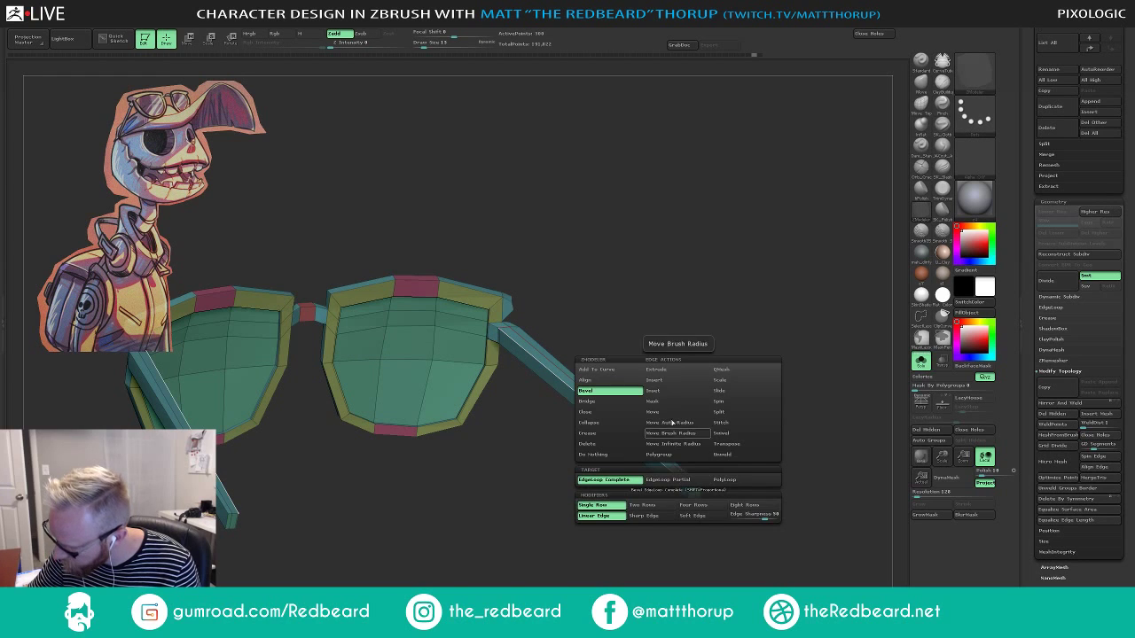
pyautogui.click(667, 382)
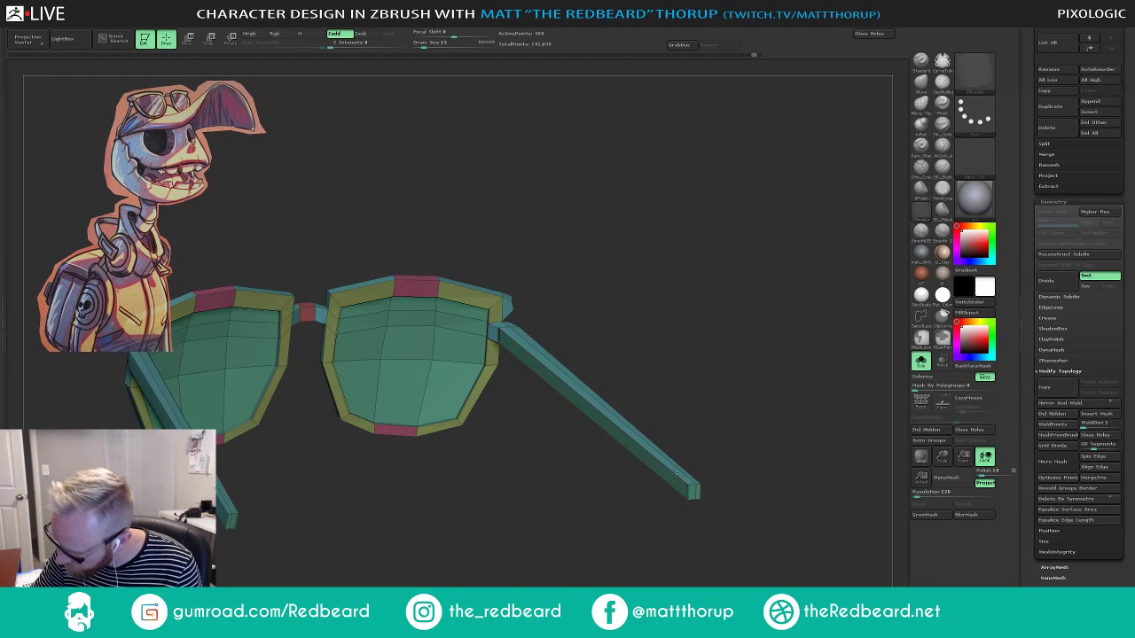
pyautogui.moveTo(675, 473); pyautogui.dragTo(719, 530)
pyautogui.hotkey('ctrl', 'z')
pyautogui.hotkey('ctrl', 'z')
pyautogui.click(711, 471)
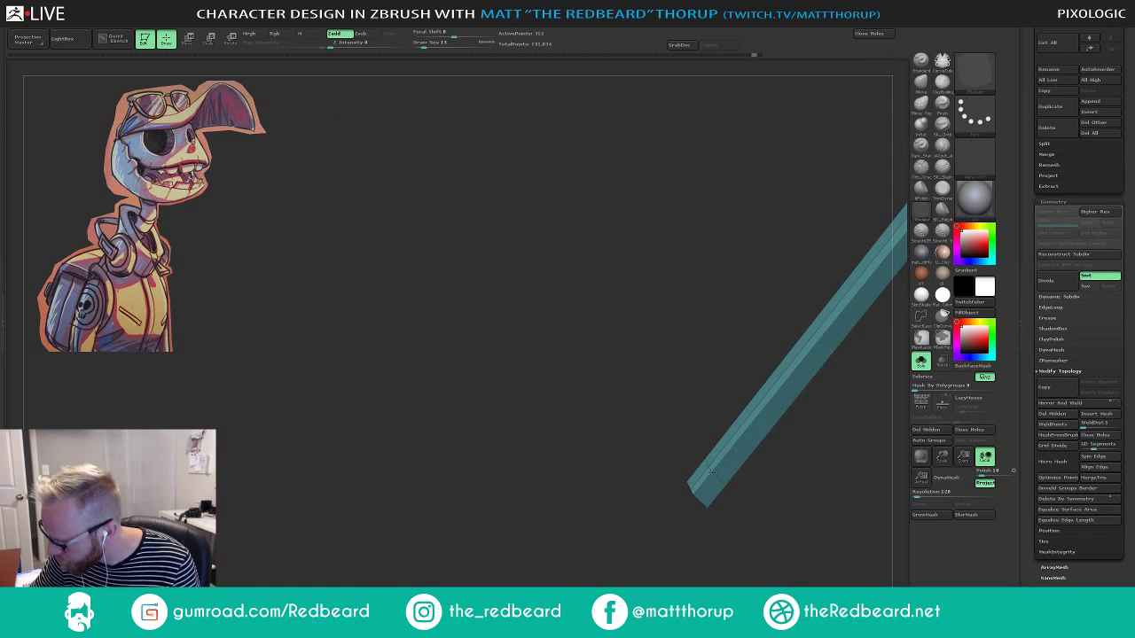
pyautogui.click(726, 450)
pyautogui.hotkey('ctrl', 'z')
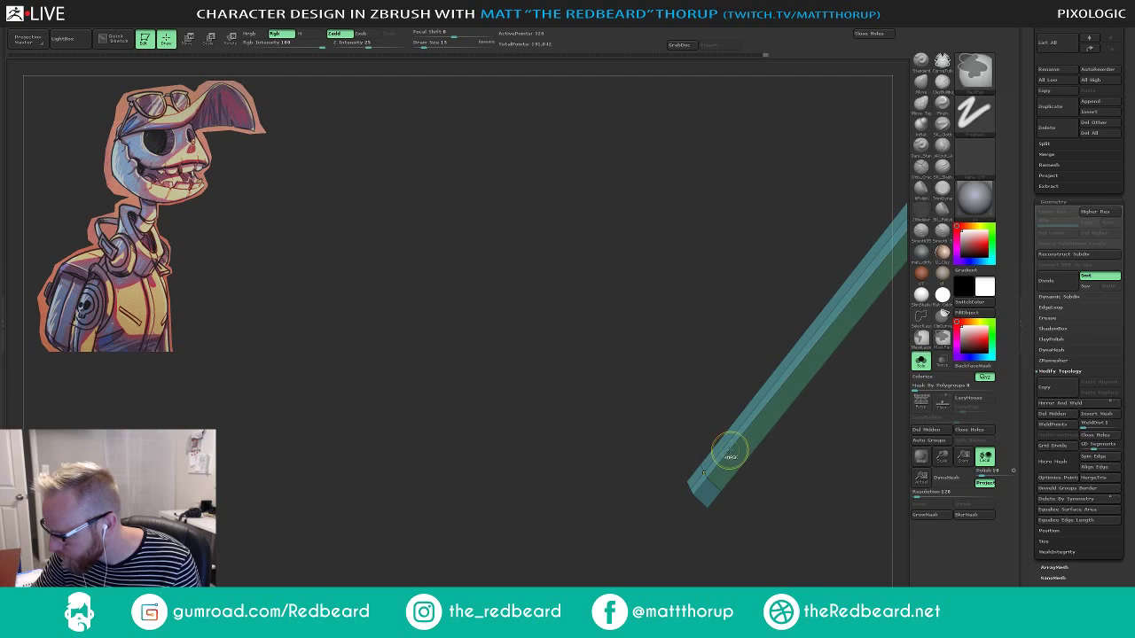
pyautogui.keyDown('shift'); pyautogui.moveTo(765, 524); pyautogui.dragTo(762, 556); pyautogui.keyUp('shift')
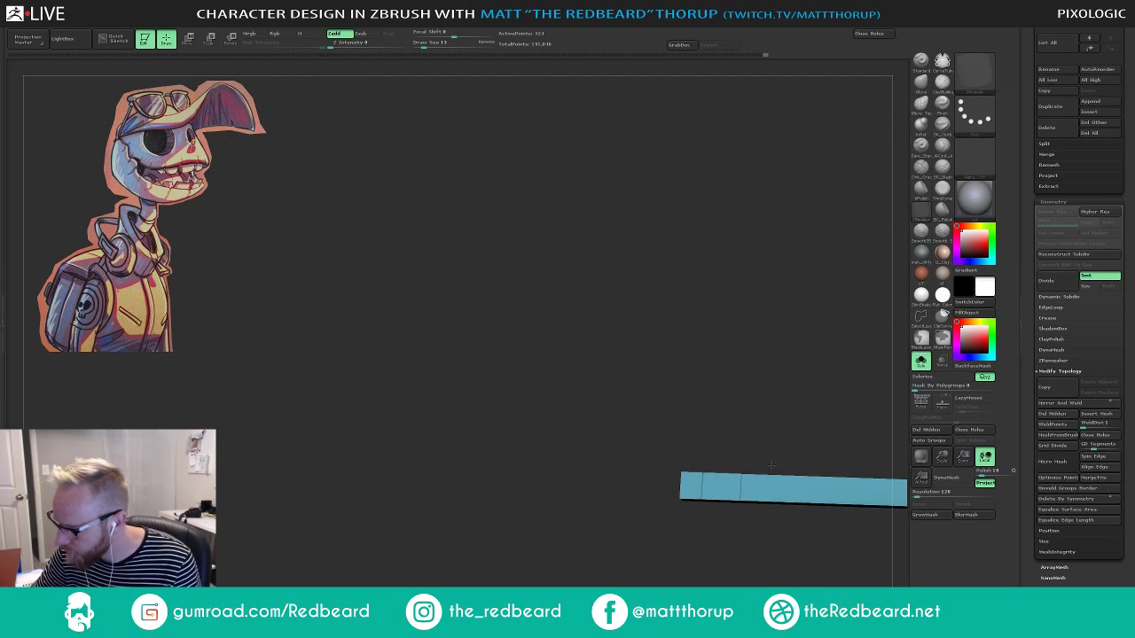
# Mask everything except the end segments of the temple arms and rotate those tips downward into ear hooks.
pyautogui.moveTo(709, 420)
pyautogui.keyDown('ctrl'); pyautogui.mouseDown()
pyautogui.moveTo(682, 554)
pyautogui.moveTo(672, 554)
pyautogui.mouseUp(); pyautogui.keyUp('ctrl')
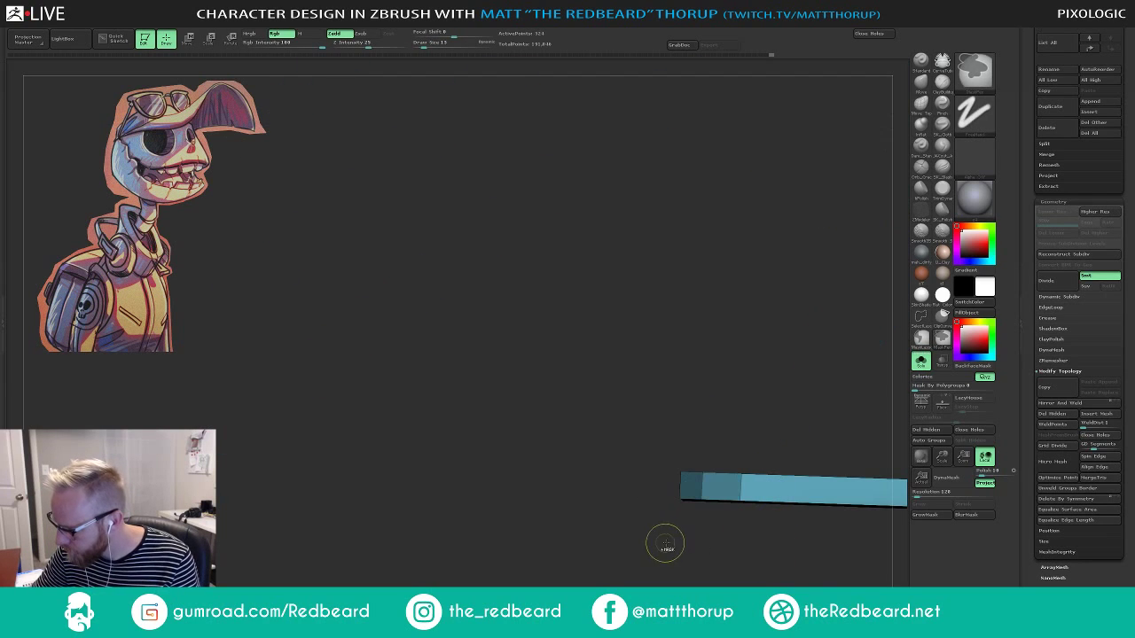
pyautogui.keyDown('ctrl'); pyautogui.click(670, 542); pyautogui.keyUp('ctrl')
pyautogui.press('r')
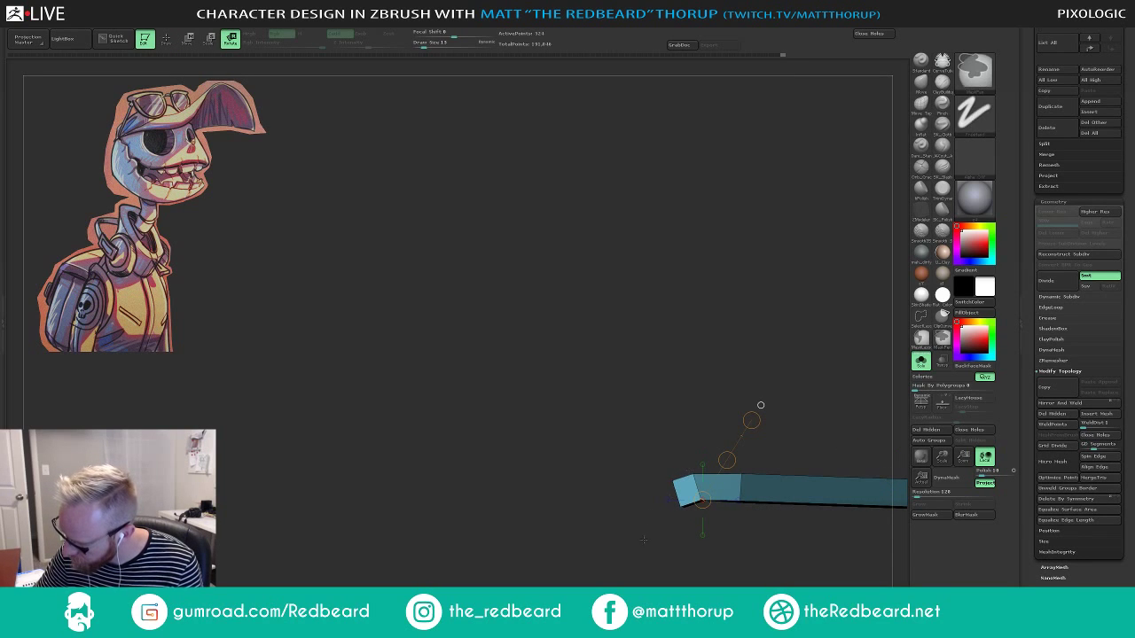
pyautogui.moveTo(644, 539)
pyautogui.mouseDown()
pyautogui.moveTo(663, 557)
pyautogui.moveTo(634, 535)
pyautogui.mouseUp()
pyautogui.moveTo(766, 420); pyautogui.dragTo(774, 434)
pyautogui.click(921, 338)
pyautogui.moveTo(754, 390); pyautogui.dragTo(764, 404)
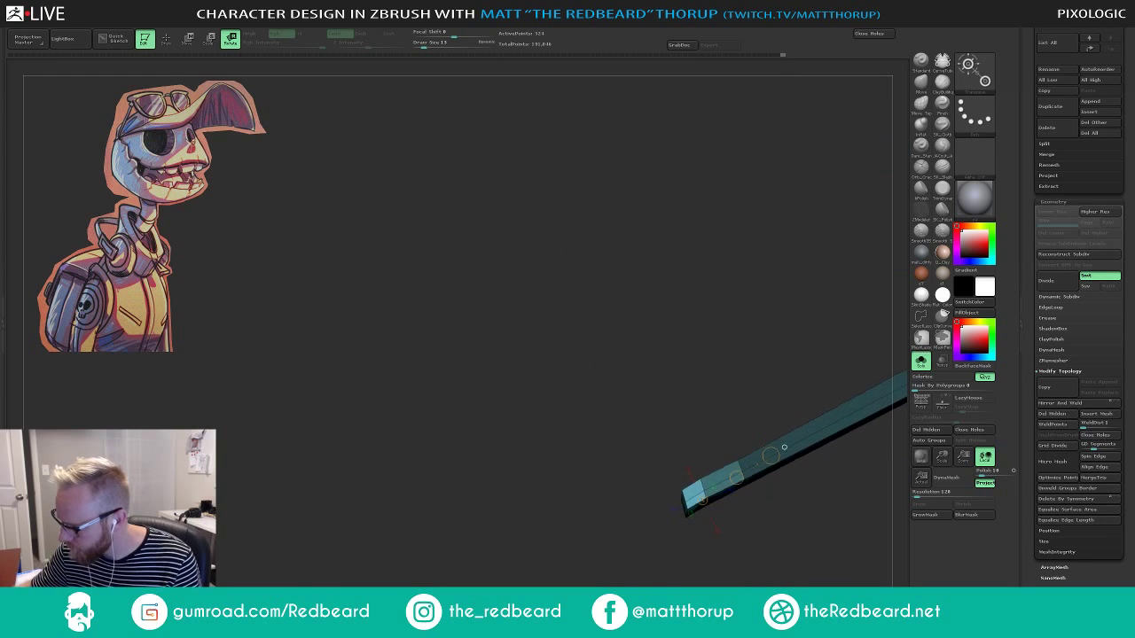
# Refine the mask on the temple arms, reposition the bent tips and clear the mask.
pyautogui.keyDown('ctrl'); pyautogui.moveTo(697, 417); pyautogui.dragTo(795, 477); pyautogui.keyUp('ctrl')
pyautogui.moveTo(770, 541)
pyautogui.mouseDown()
pyautogui.moveTo(732, 508)
pyautogui.moveTo(689, 520)
pyautogui.mouseUp()
pyautogui.moveTo(626, 529); pyautogui.dragTo(634, 560)
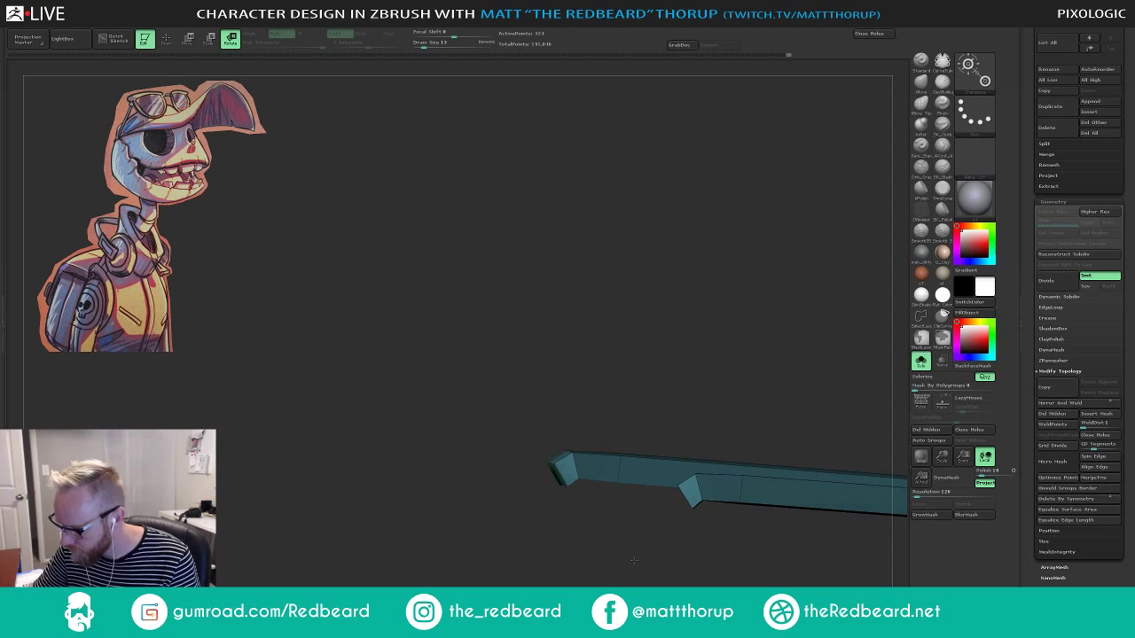
pyautogui.press('w')
pyautogui.moveTo(662, 501); pyautogui.dragTo(638, 515)
pyautogui.moveTo(649, 542)
pyautogui.mouseDown()
pyautogui.moveTo(739, 572)
pyautogui.moveTo(744, 517)
pyautogui.moveTo(681, 543)
pyautogui.moveTo(636, 528)
pyautogui.mouseUp()
pyautogui.press('q')
pyautogui.moveTo(739, 565); pyautogui.dragTo(616, 542)
pyautogui.moveTo(698, 556); pyautogui.dragTo(639, 526)
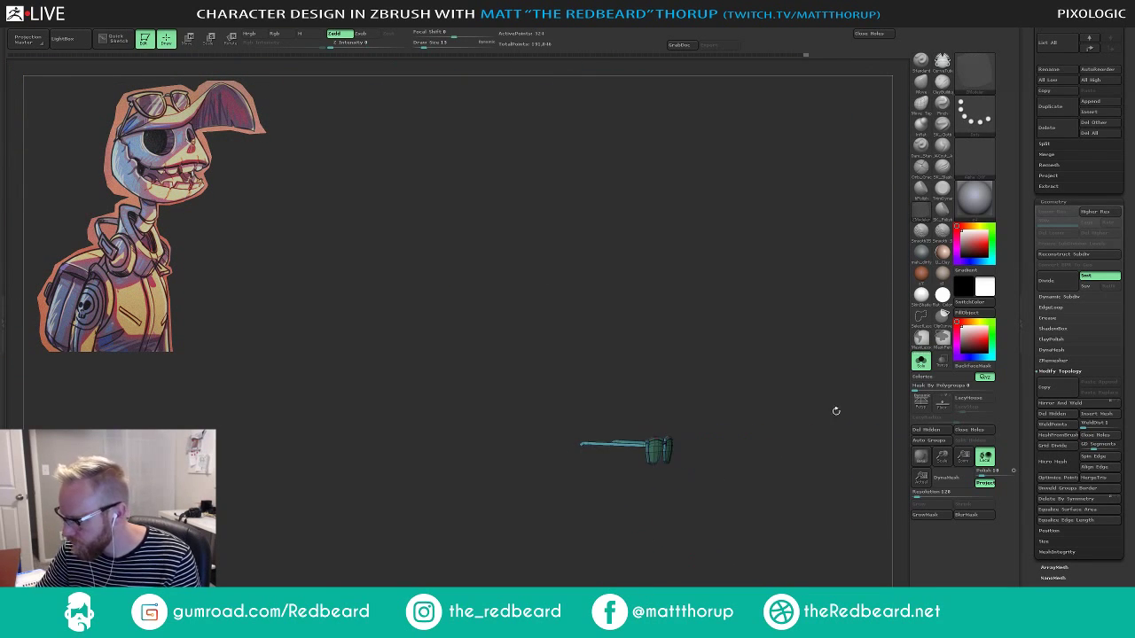
# Show the rest of the head again and scale up the sunglasses.
pyautogui.click(921, 361)
pyautogui.moveTo(825, 445); pyautogui.dragTo(770, 474)
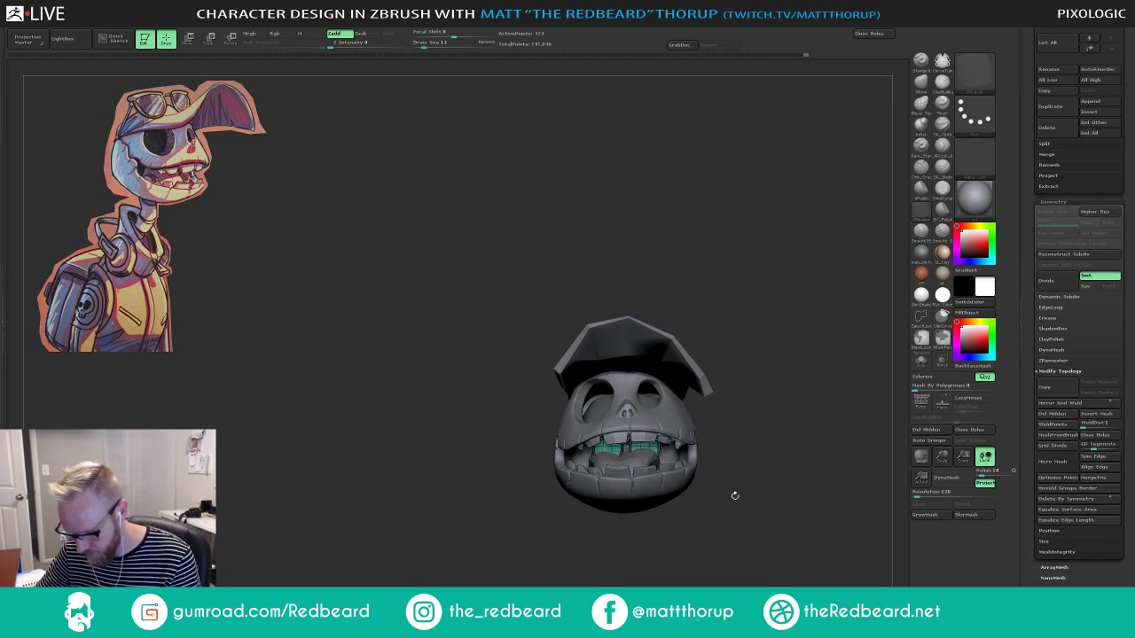
pyautogui.press('w')
pyautogui.moveTo(628, 440); pyautogui.dragTo(785, 376)
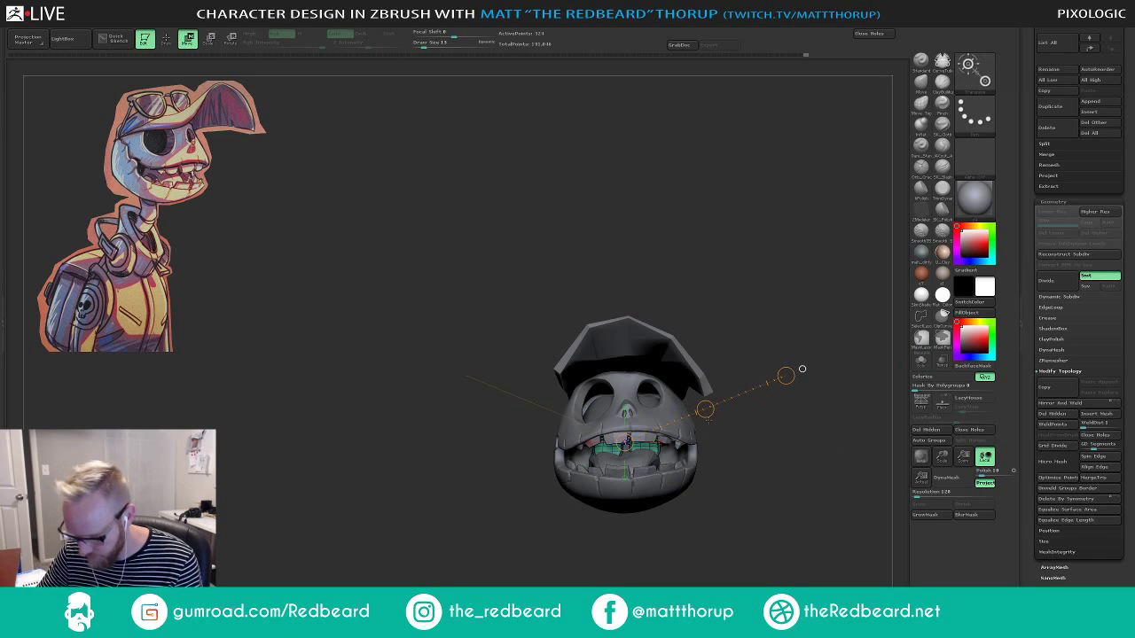
pyautogui.press('e')
pyautogui.moveTo(706, 410); pyautogui.dragTo(708, 277)
pyautogui.press('w')
pyautogui.moveTo(776, 283); pyautogui.dragTo(741, 305)
pyautogui.hotkey('ctrl', 'z')
# Move the sunglasses up from inside the skull to above the cap.
pyautogui.click(628, 408)
pyautogui.moveTo(629, 355); pyautogui.dragTo(630, 230)
pyautogui.moveTo(754, 242); pyautogui.dragTo(699, 282)
pyautogui.moveTo(635, 326); pyautogui.dragTo(718, 275)
pyautogui.moveTo(639, 345); pyautogui.dragTo(686, 243)
# Rotate and move the sunglasses so they rest on the front of the cap, above the brim.
pyautogui.press('r')
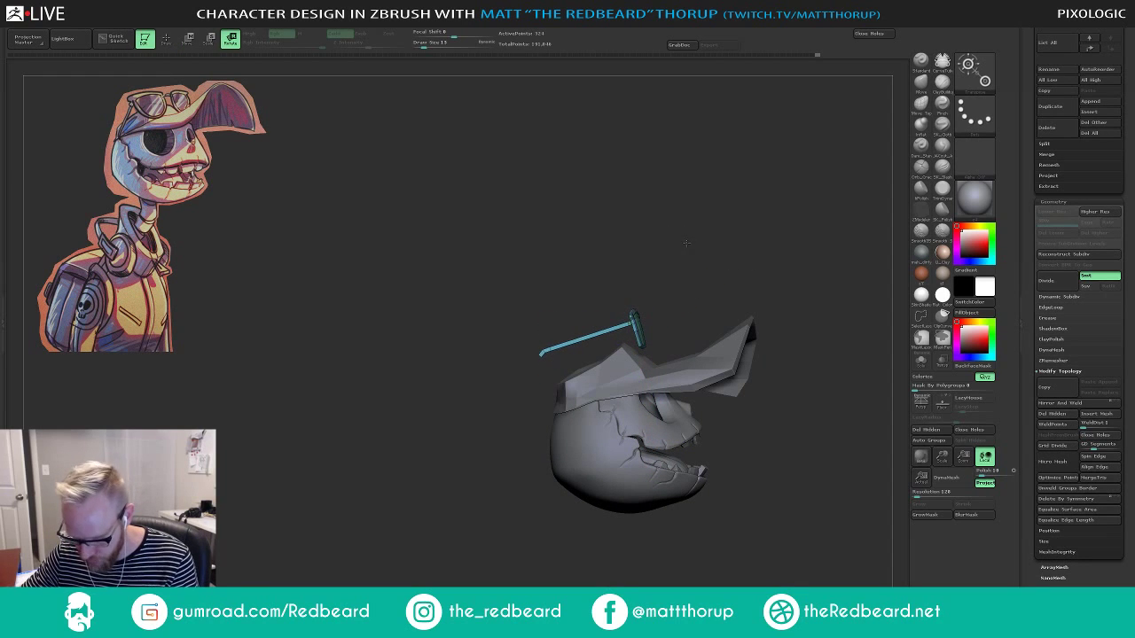
pyautogui.press('w')
pyautogui.moveTo(683, 300); pyautogui.dragTo(693, 321)
pyautogui.moveTo(726, 255); pyautogui.dragTo(804, 295)
pyautogui.moveTo(665, 324); pyautogui.dragTo(655, 325)
pyautogui.press('q')
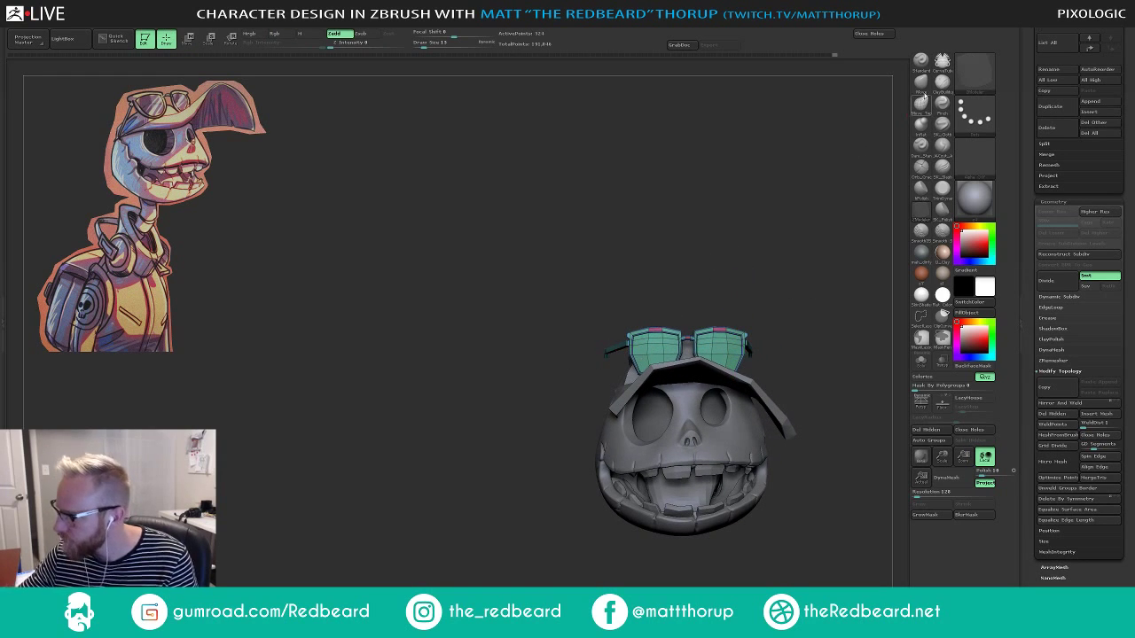
# Adjust the upper edge and outer corners of the sunglasses frame with the Move brush.
pyautogui.click(923, 88)
pyautogui.press('s')
pyautogui.moveTo(641, 233)
pyautogui.mouseDown()
pyautogui.moveTo(651, 235)
pyautogui.moveTo(612, 269)
pyautogui.moveTo(558, 273)
pyautogui.moveTo(608, 269)
pyautogui.mouseUp()
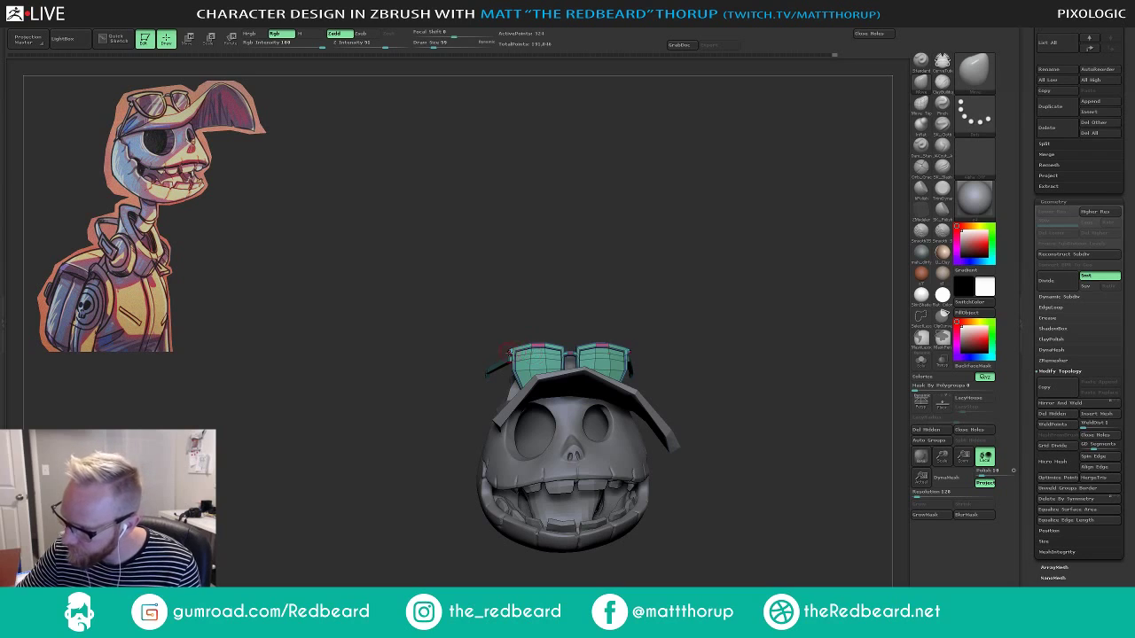
pyautogui.press('s')
pyautogui.moveTo(507, 351)
pyautogui.mouseDown()
pyautogui.moveTo(515, 365)
pyautogui.moveTo(510, 350)
pyautogui.moveTo(547, 346)
pyautogui.mouseUp()
pyautogui.press('s')
pyautogui.press('s')
pyautogui.press('s')
pyautogui.click(552, 347)
pyautogui.moveTo(539, 347); pyautogui.dragTo(539, 351)
pyautogui.moveTo(603, 276)
pyautogui.mouseDown()
pyautogui.moveTo(596, 311)
pyautogui.moveTo(656, 296)
pyautogui.moveTo(666, 267)
pyautogui.moveTo(684, 282)
pyautogui.moveTo(704, 257)
pyautogui.mouseUp()
pyautogui.press('s')
pyautogui.click(537, 380)
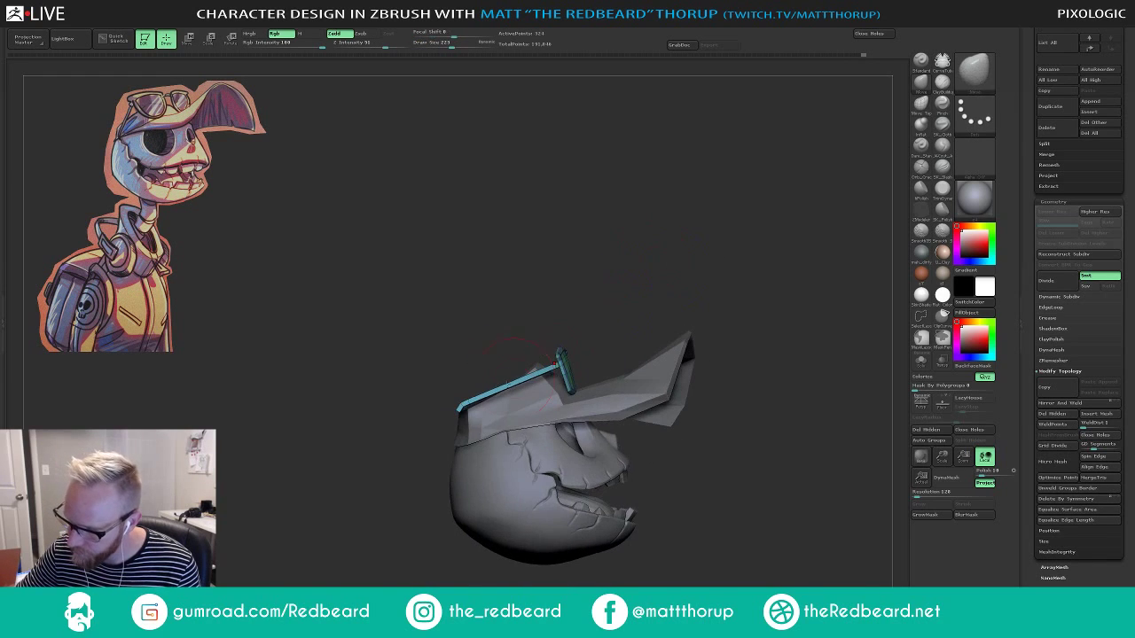
# Pull the rear ends of the temple arms down and forward to the cap's lower edge with the Move brush.
pyautogui.press('s')
pyautogui.click(465, 404)
pyautogui.moveTo(461, 407)
pyautogui.mouseDown()
pyautogui.moveTo(499, 431)
pyautogui.moveTo(492, 427)
pyautogui.mouseUp()
pyautogui.press('s')
pyautogui.click(472, 412)
pyautogui.press('s')
pyautogui.click(496, 427)
pyautogui.press('s')
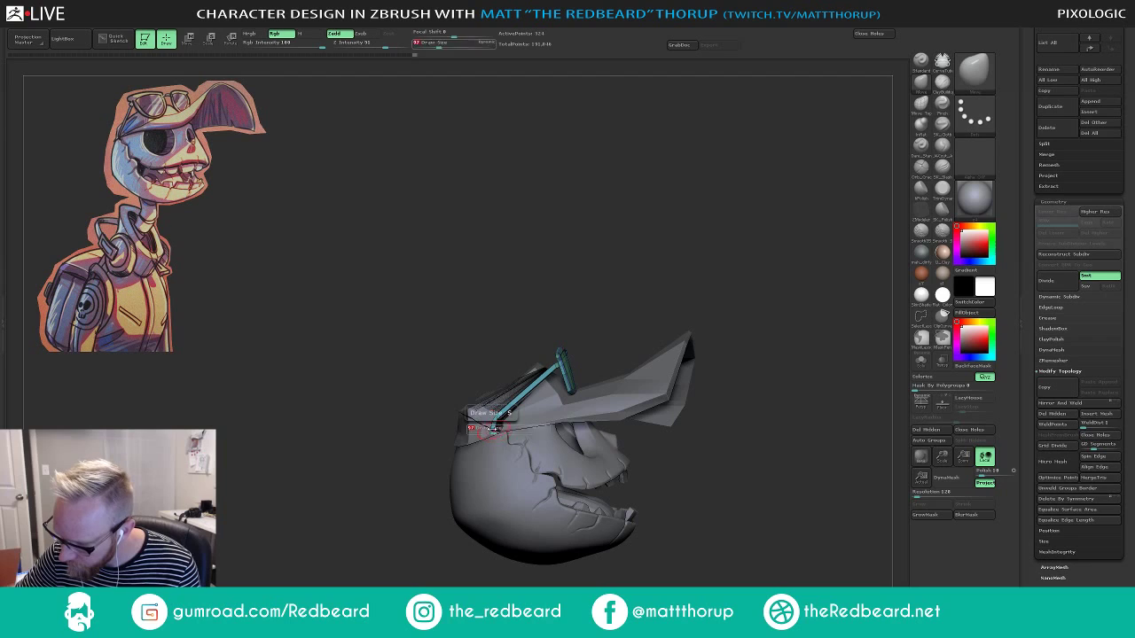
pyautogui.click(487, 426)
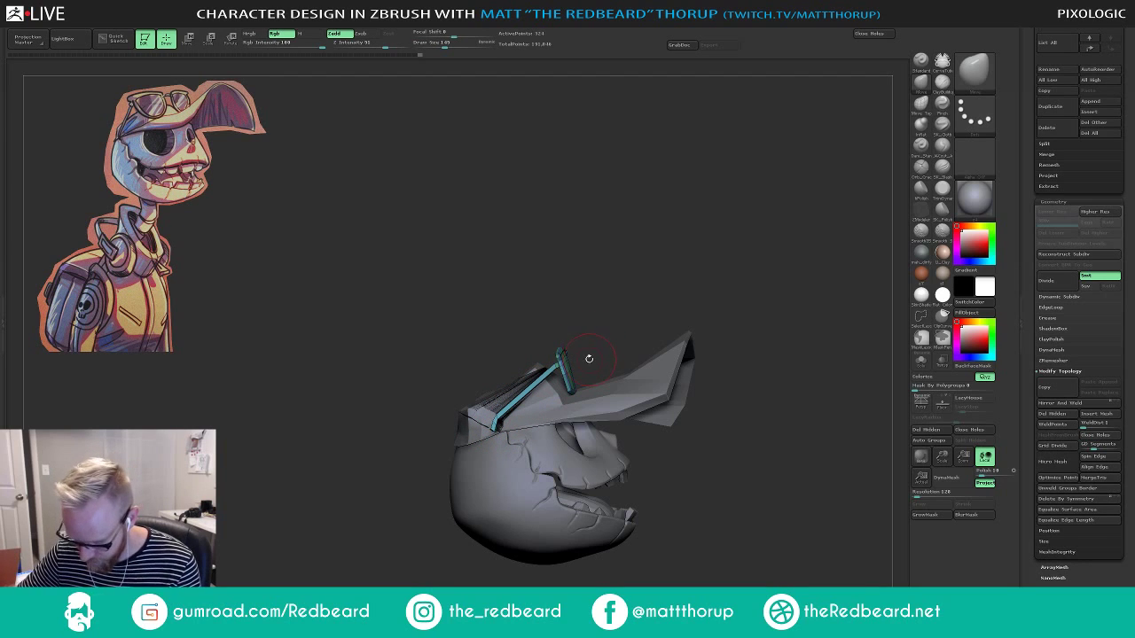
# Tilt the whole sunglasses slightly and move them back against the crown of the cap.
pyautogui.press('r')
pyautogui.moveTo(565, 378)
pyautogui.mouseDown()
pyautogui.moveTo(684, 311)
pyautogui.moveTo(673, 296)
pyautogui.mouseUp()
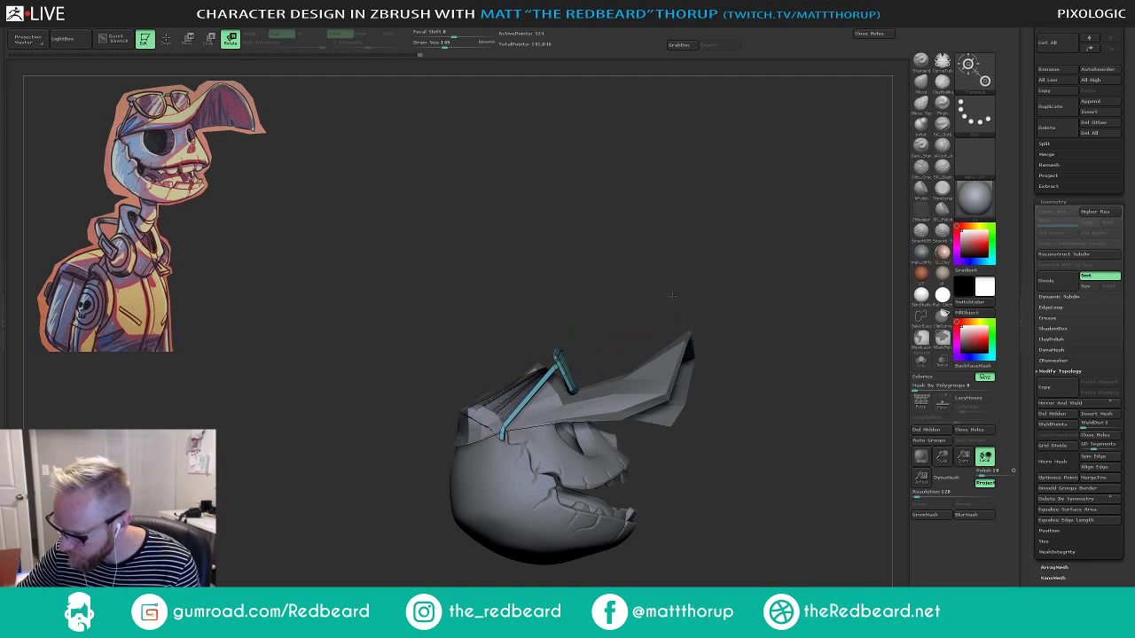
pyautogui.press('w')
pyautogui.moveTo(626, 341); pyautogui.dragTo(618, 344)
pyautogui.moveTo(753, 276)
pyautogui.mouseDown()
pyautogui.moveTo(676, 307)
pyautogui.moveTo(754, 381)
pyautogui.moveTo(758, 282)
pyautogui.moveTo(731, 310)
pyautogui.moveTo(745, 294)
pyautogui.mouseUp()
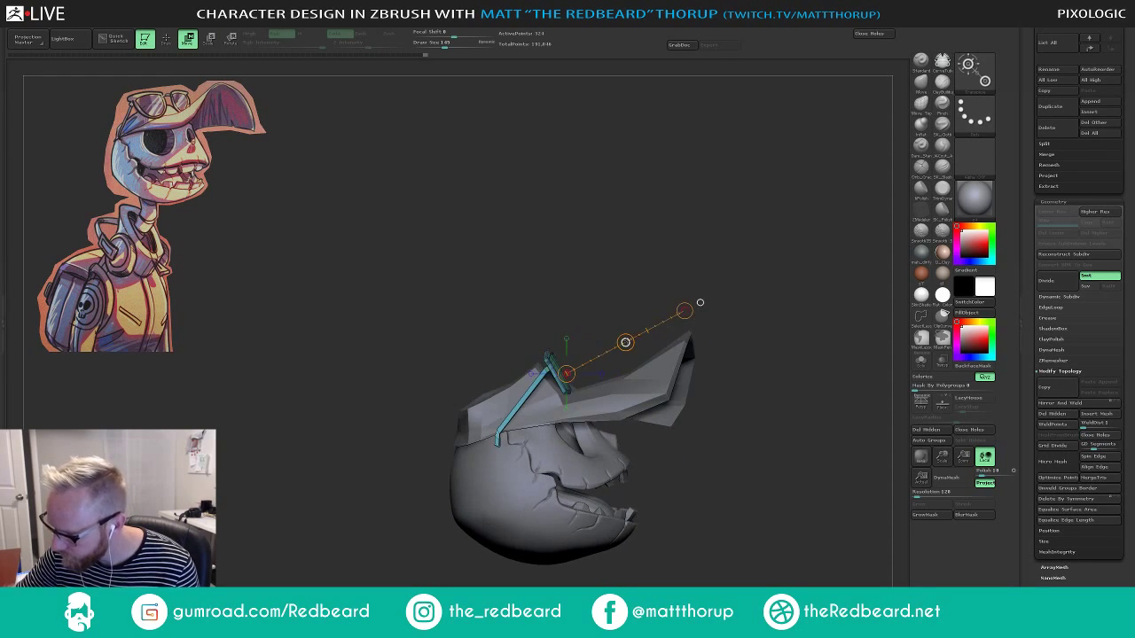
pyautogui.moveTo(626, 344); pyautogui.dragTo(625, 343)
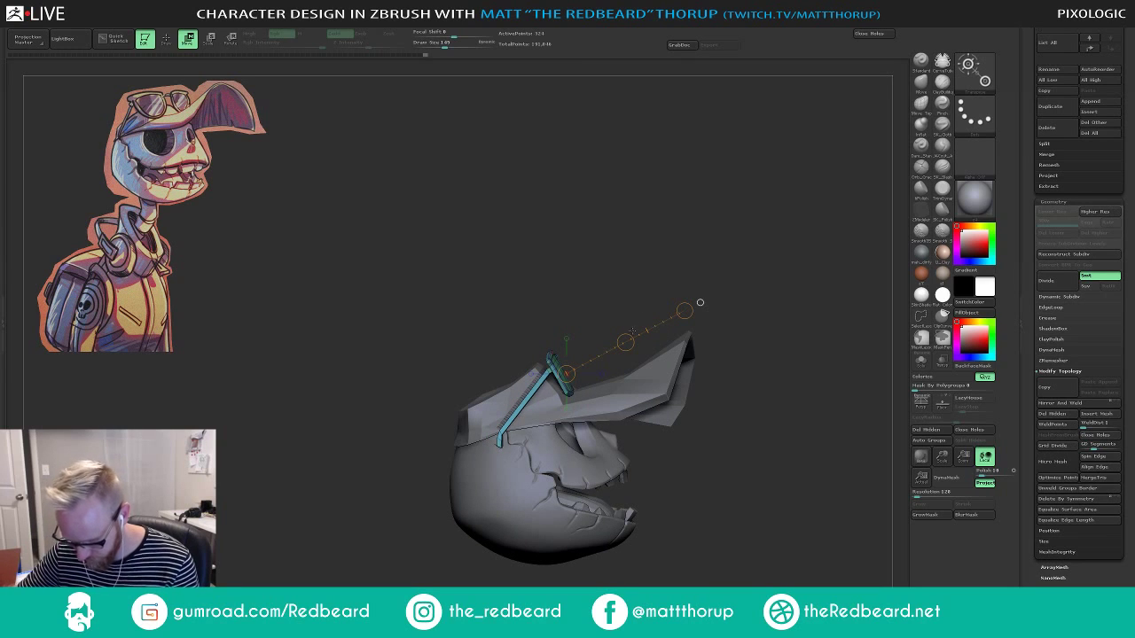
pyautogui.press('q')
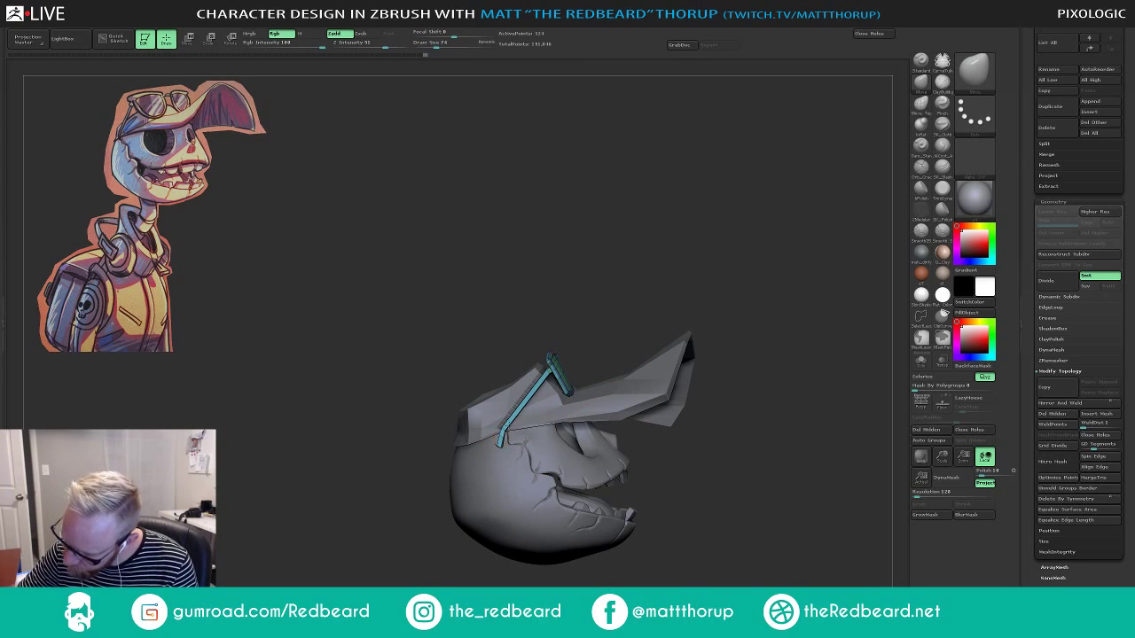
# Nudge the hooked tips of the temple arms against the side of the head with the Move brush.
pyautogui.press('s')
pyautogui.moveTo(503, 435)
pyautogui.mouseDown()
pyautogui.moveTo(503, 448)
pyautogui.moveTo(509, 438)
pyautogui.mouseUp()
pyautogui.press('s')
pyautogui.press('s')
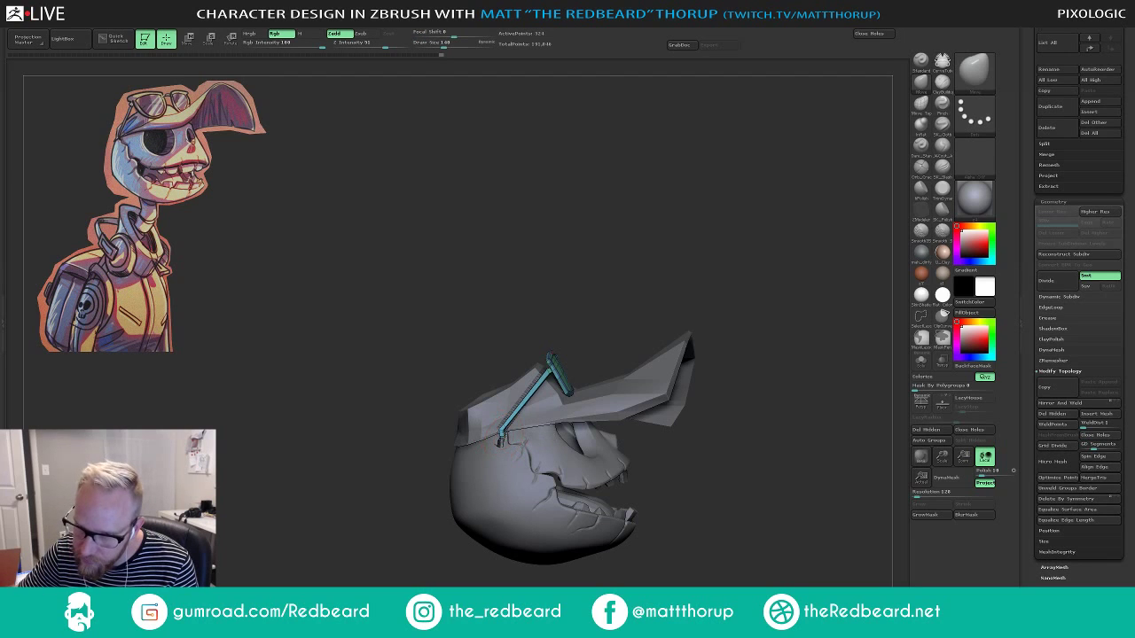
# Push the front of the sunglasses closer to the cap with a larger Move brush.
pyautogui.moveTo(690, 295)
pyautogui.mouseDown()
pyautogui.moveTo(630, 299)
pyautogui.moveTo(665, 306)
pyautogui.moveTo(643, 328)
pyautogui.moveTo(695, 276)
pyautogui.moveTo(670, 274)
pyautogui.moveTo(659, 305)
pyautogui.moveTo(684, 329)
pyautogui.moveTo(663, 342)
pyautogui.mouseUp()
pyautogui.press(']')
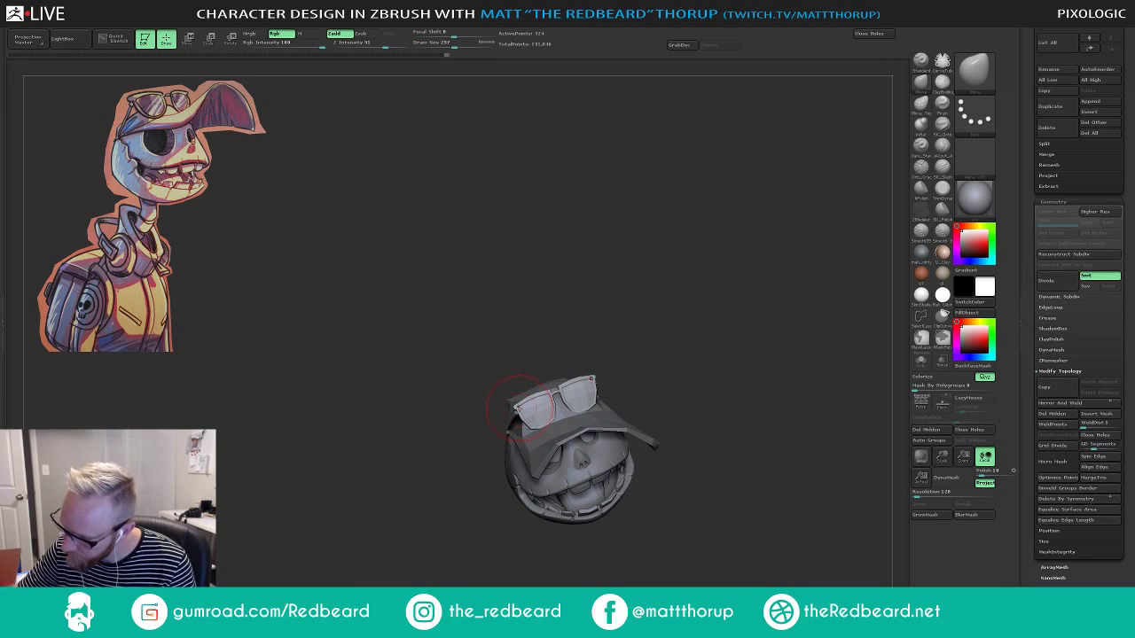
pyautogui.press('[')
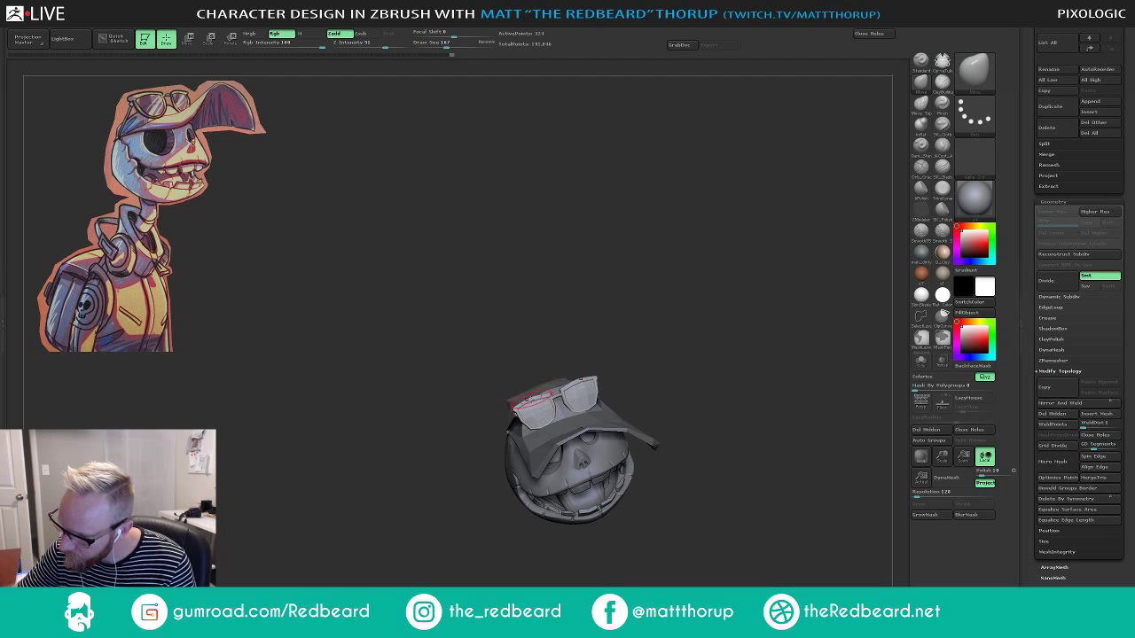
pyautogui.moveTo(632, 330); pyautogui.dragTo(671, 322)
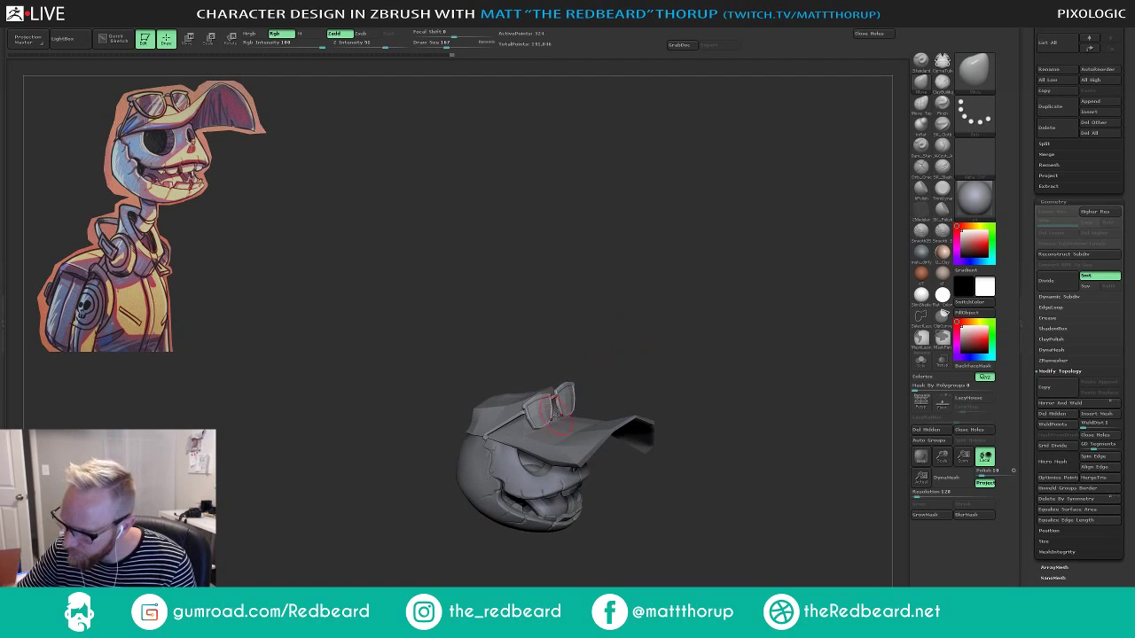
pyautogui.moveTo(612, 353); pyautogui.dragTo(646, 346)
pyautogui.press(']')
pyautogui.moveTo(596, 393); pyautogui.dragTo(558, 416)
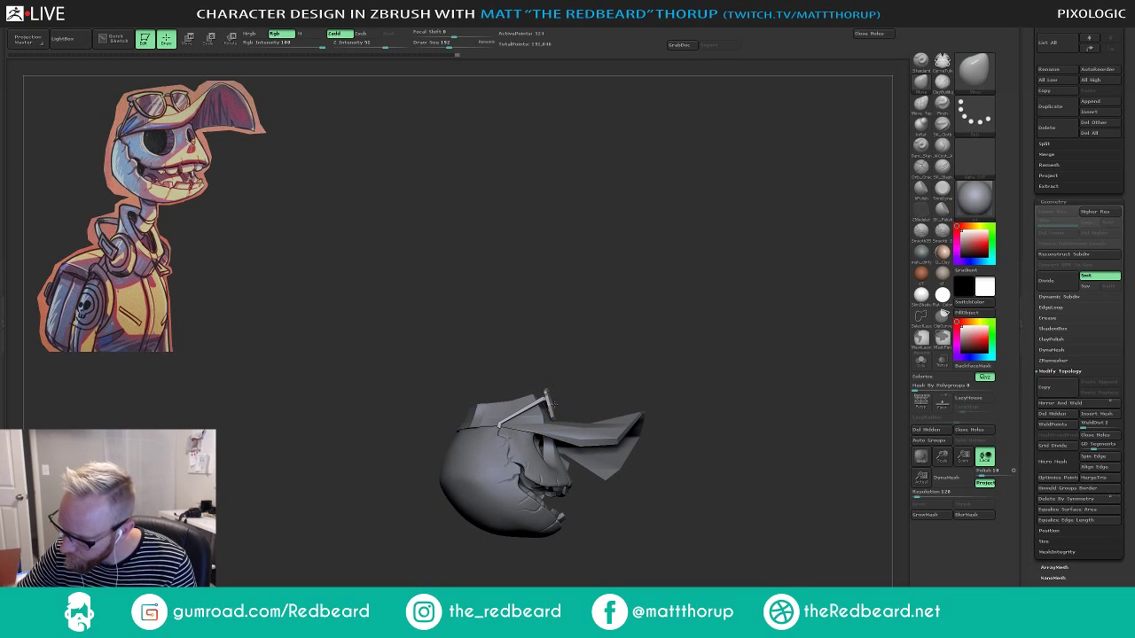
# Turn on the polyframe and adjust the outer frame corners where the temple arms attach, working from above.
pyautogui.moveTo(605, 362)
pyautogui.mouseDown()
pyautogui.moveTo(694, 281)
pyautogui.moveTo(692, 357)
pyautogui.moveTo(695, 264)
pyautogui.moveTo(674, 253)
pyautogui.moveTo(704, 339)
pyautogui.moveTo(739, 290)
pyautogui.moveTo(721, 404)
pyautogui.moveTo(689, 401)
pyautogui.moveTo(689, 381)
pyautogui.moveTo(695, 425)
pyautogui.mouseUp()
pyautogui.press('[')
pyautogui.press('[')
pyautogui.press('s')
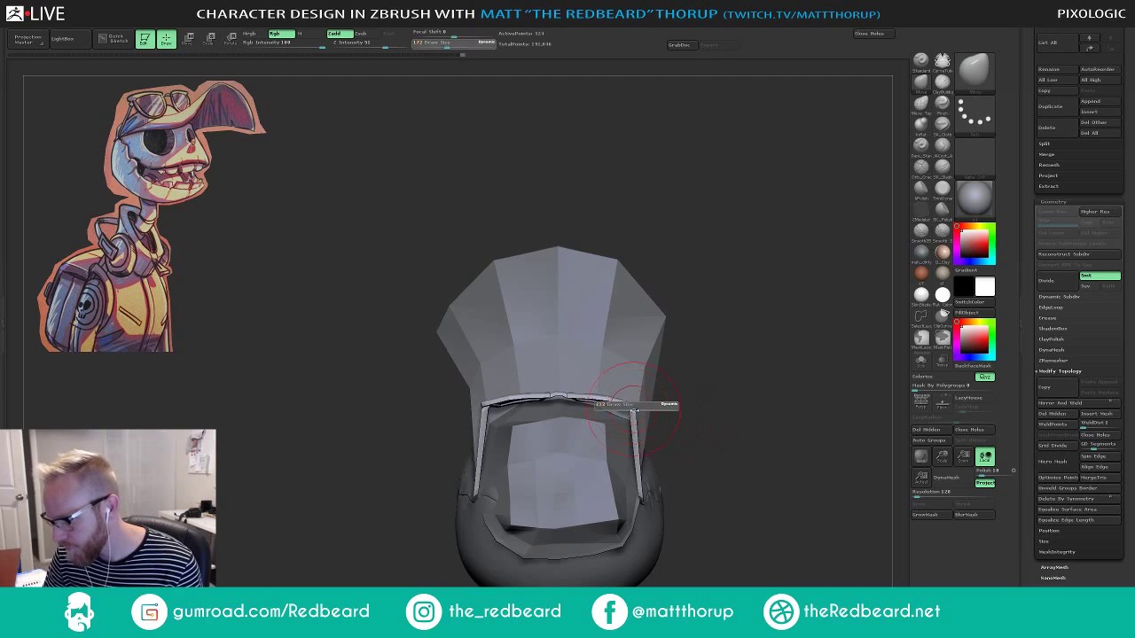
pyautogui.click(637, 408)
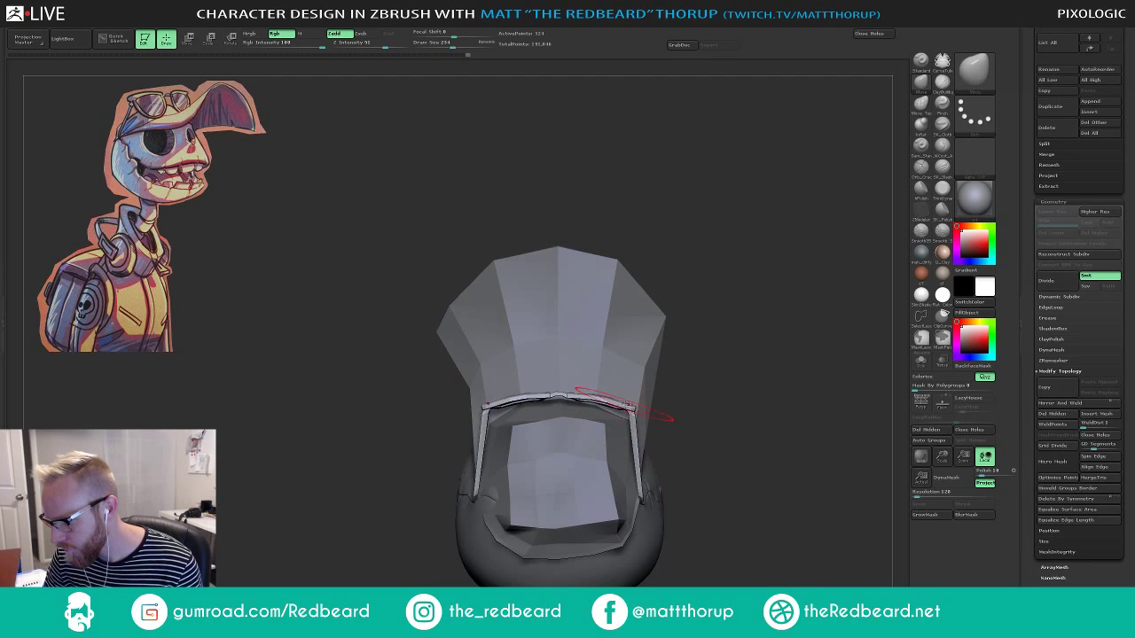
pyautogui.press('[')
pyautogui.hotkey('shift', 'f')
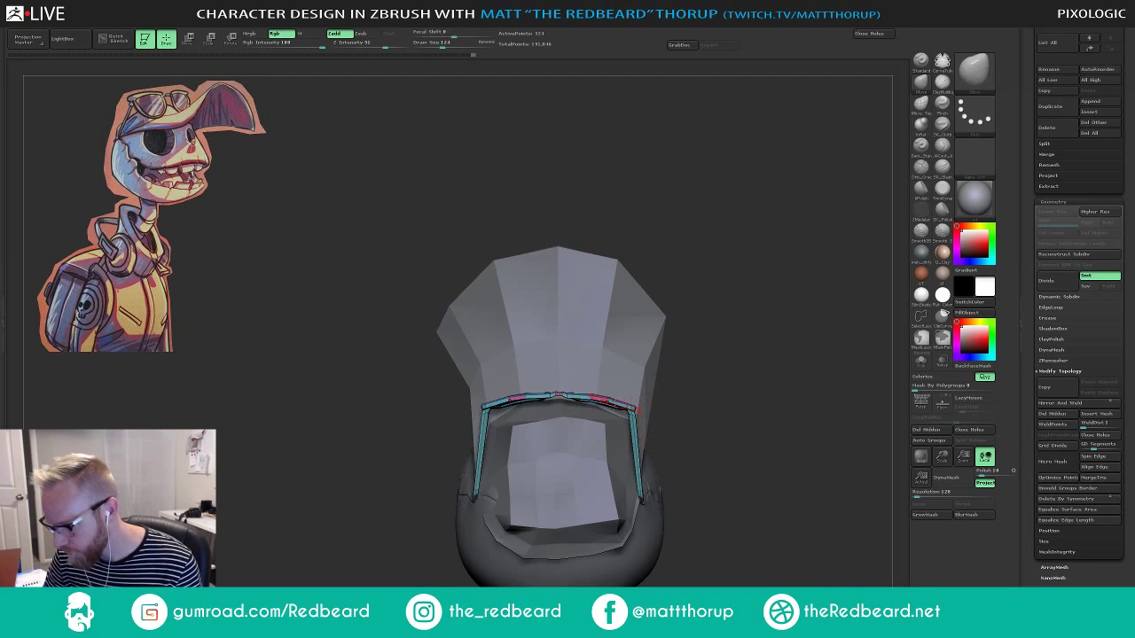
pyautogui.press('[')
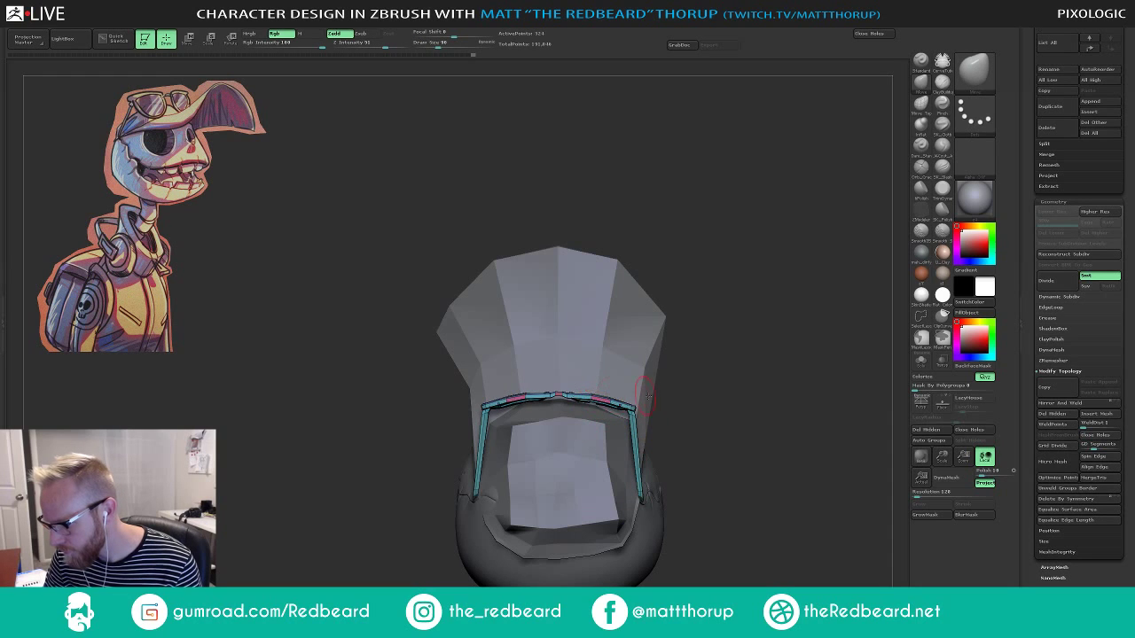
pyautogui.moveTo(649, 397); pyautogui.dragTo(653, 399)
pyautogui.moveTo(669, 401)
pyautogui.mouseDown()
pyautogui.moveTo(665, 421)
pyautogui.moveTo(578, 399)
pyautogui.moveTo(709, 423)
pyautogui.moveTo(734, 411)
pyautogui.moveTo(697, 416)
pyautogui.moveTo(706, 443)
pyautogui.moveTo(734, 418)
pyautogui.mouseUp()
pyautogui.press('s')
pyautogui.click(651, 418)
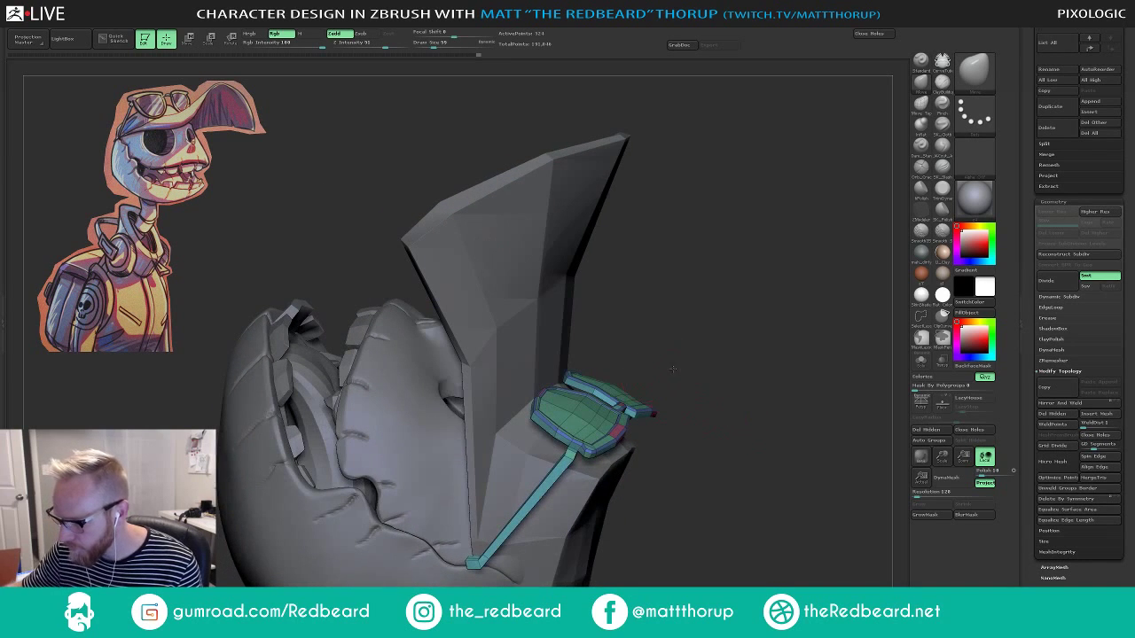
# Fit the temple arms and their rear tips to the sides of the cap with the Move brush.
pyautogui.moveTo(673, 369)
pyautogui.mouseDown()
pyautogui.moveTo(681, 381)
pyautogui.moveTo(640, 401)
pyautogui.moveTo(618, 438)
pyautogui.moveTo(612, 429)
pyautogui.moveTo(616, 450)
pyautogui.moveTo(666, 399)
pyautogui.mouseUp()
pyautogui.press('s')
pyautogui.click(656, 396)
pyautogui.press('s')
pyautogui.click(636, 399)
pyautogui.moveTo(569, 520); pyautogui.dragTo(632, 400)
pyautogui.moveTo(789, 417); pyautogui.dragTo(832, 388)
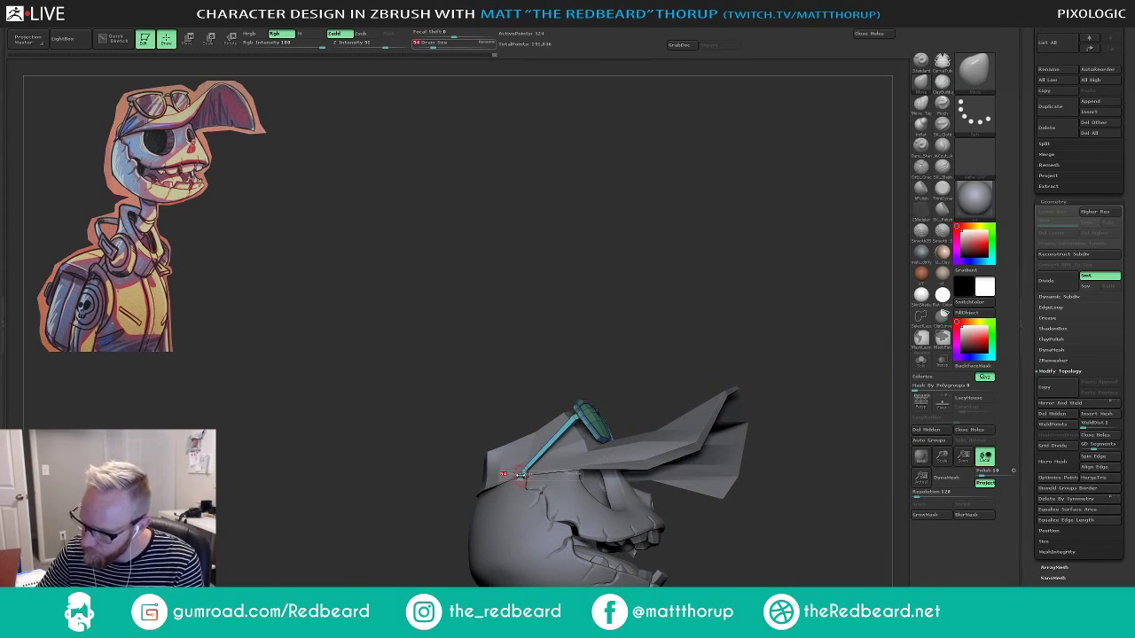
pyautogui.moveTo(616, 405)
pyautogui.mouseDown()
pyautogui.moveTo(677, 405)
pyautogui.moveTo(667, 528)
pyautogui.mouseUp()
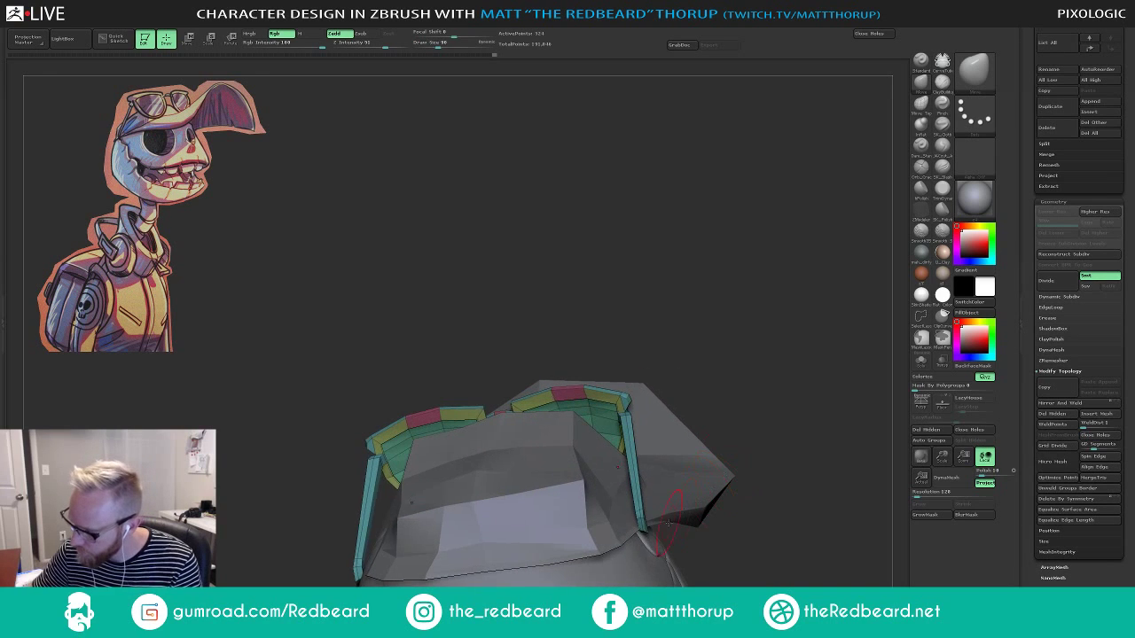
pyautogui.press('s')
pyautogui.click(660, 530)
# Slim the rear part of the temple arms with a brush stroke toward the tips.
pyautogui.click(946, 115)
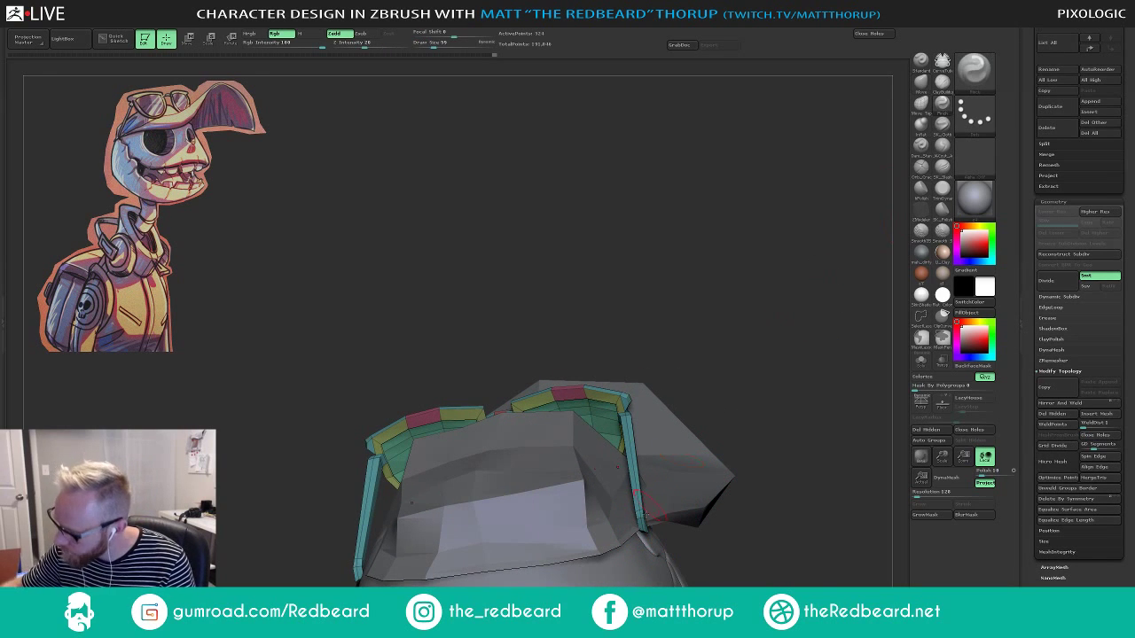
pyautogui.moveTo(637, 488); pyautogui.dragTo(642, 524)
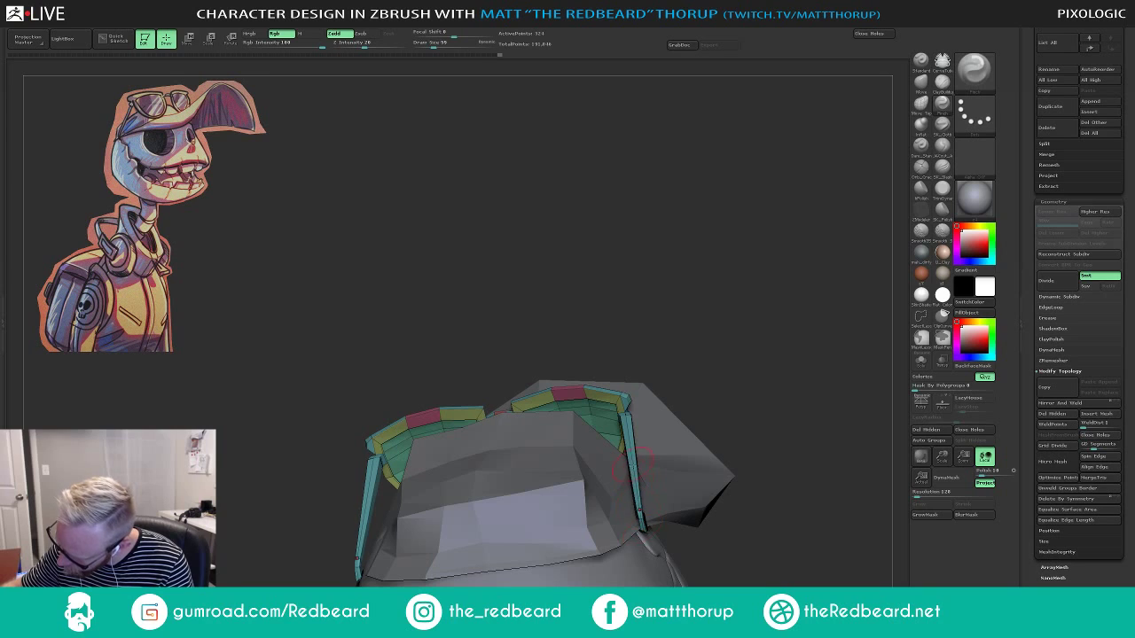
pyautogui.moveTo(696, 413); pyautogui.dragTo(770, 360)
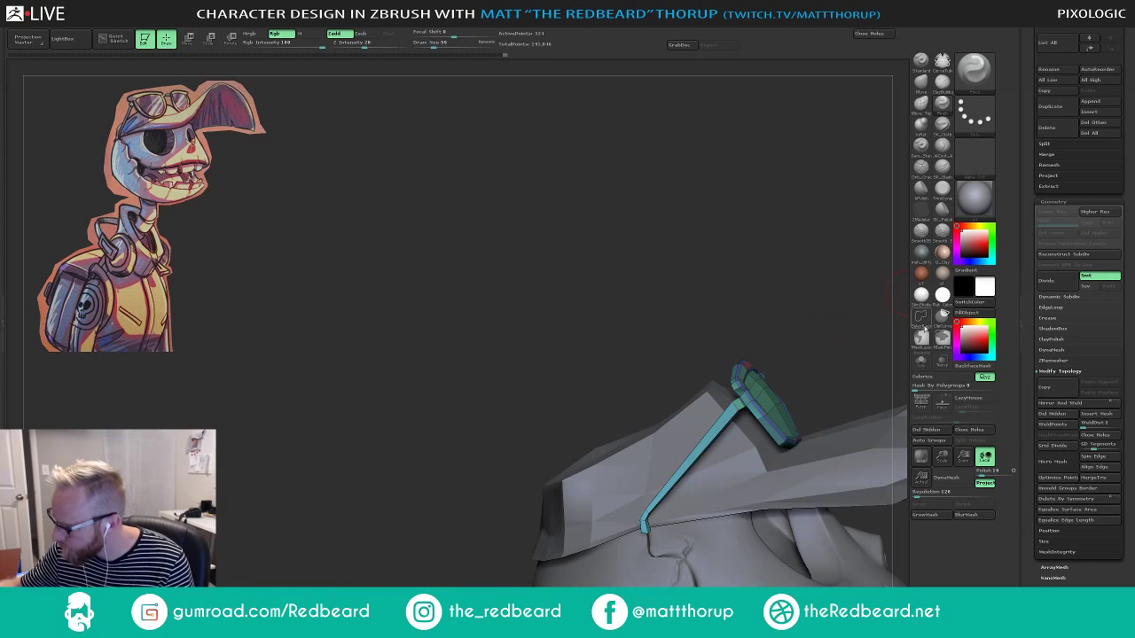
# Isolate the sunglasses and reshape the rear tip of the temple arm with a small Move brush.
pyautogui.click(922, 361)
pyautogui.moveTo(877, 394); pyautogui.dragTo(748, 352)
pyautogui.keyDown('alt'); pyautogui.moveTo(710, 524); pyautogui.dragTo(631, 495); pyautogui.keyUp('alt')
pyautogui.click(922, 86)
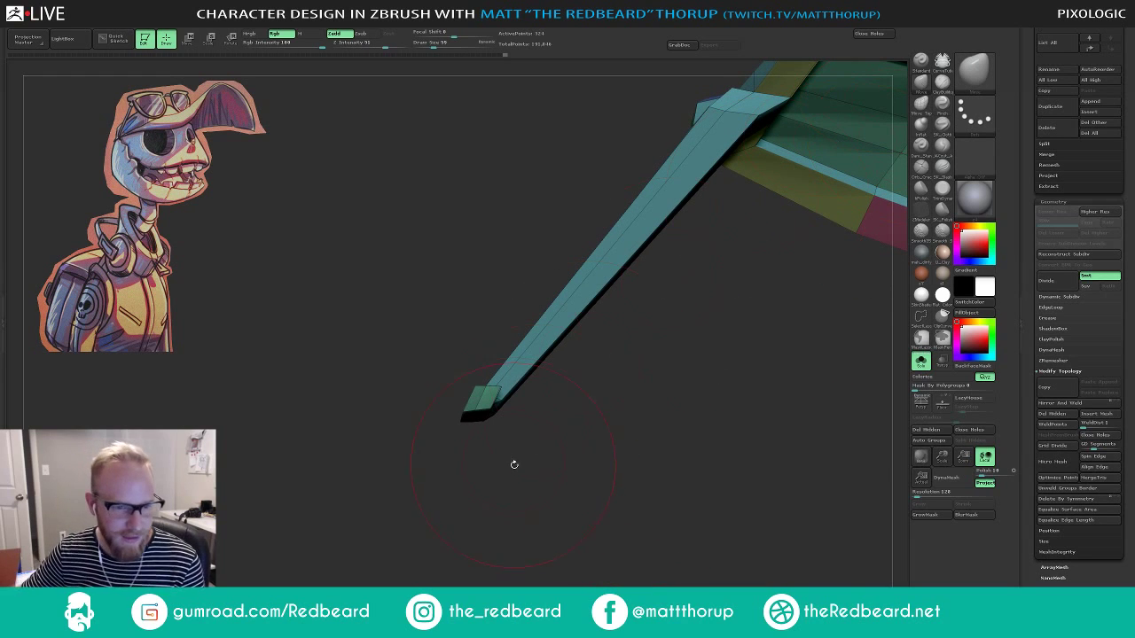
pyautogui.press('s')
pyautogui.moveTo(560, 467)
pyautogui.mouseDown()
pyautogui.moveTo(550, 461)
pyautogui.moveTo(537, 478)
pyautogui.mouseUp()
pyautogui.moveTo(501, 444); pyautogui.dragTo(478, 409)
pyautogui.press('s')
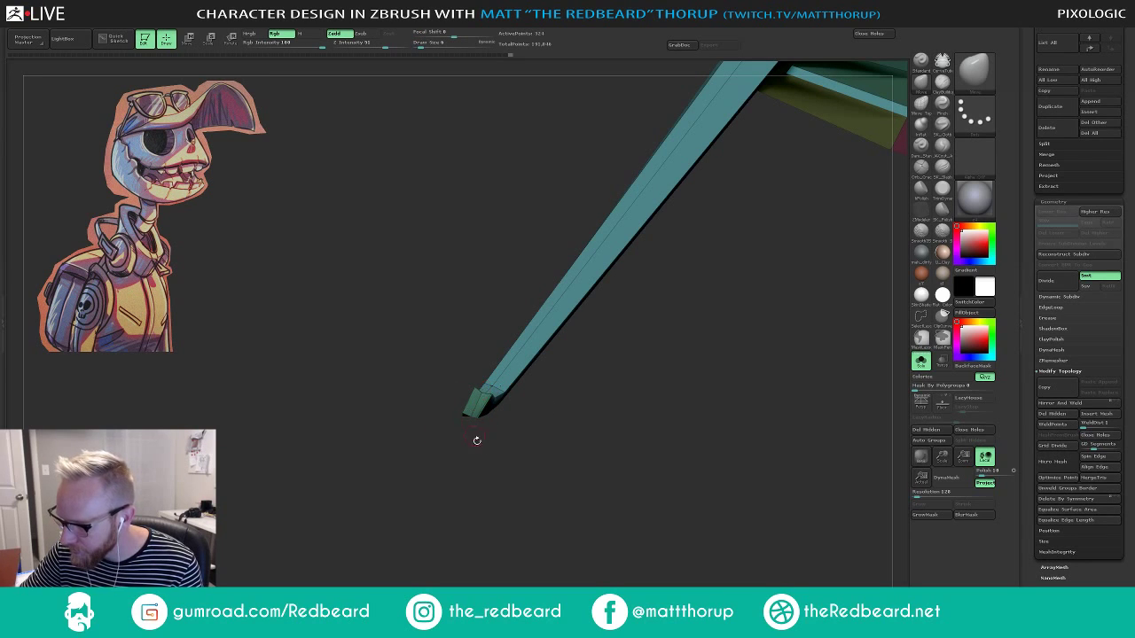
pyautogui.moveTo(476, 441); pyautogui.dragTo(475, 404)
# Refine the bend and end of the temple tips with the Move brush, working from several angles.
pyautogui.moveTo(485, 442); pyautogui.dragTo(524, 341)
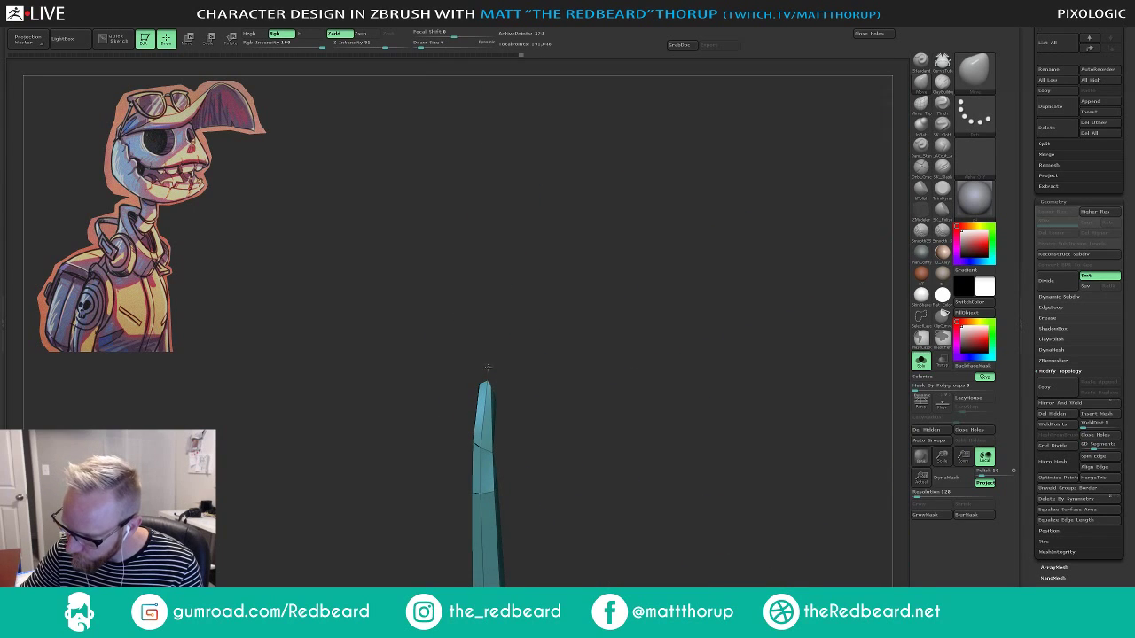
pyautogui.moveTo(527, 328); pyautogui.dragTo(492, 393)
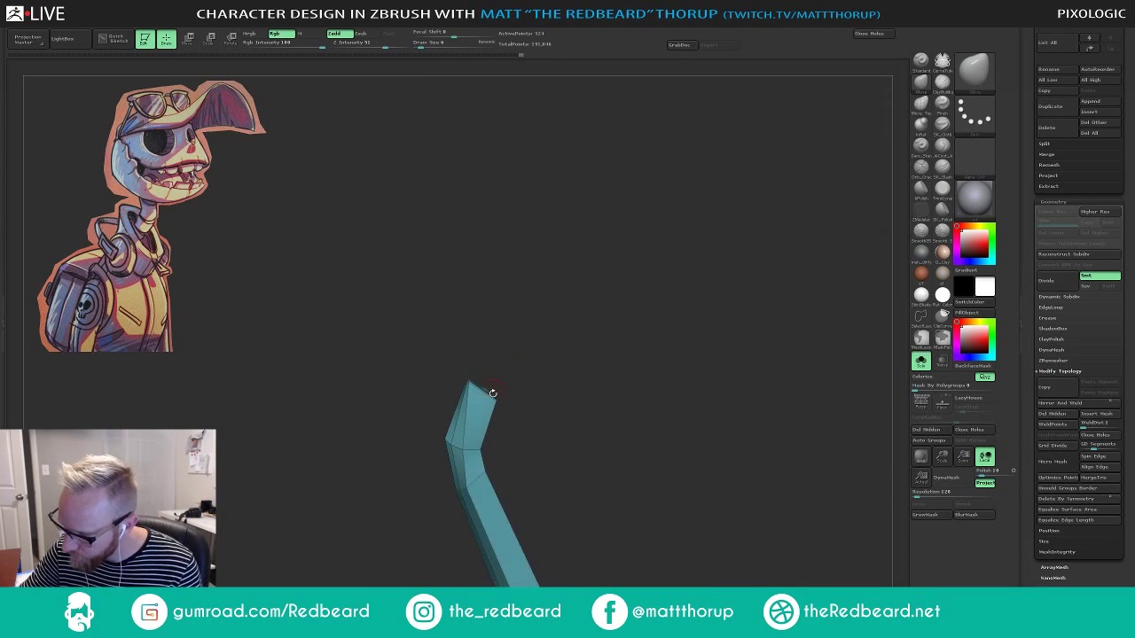
pyautogui.moveTo(497, 352)
pyautogui.mouseDown()
pyautogui.moveTo(517, 335)
pyautogui.moveTo(532, 394)
pyautogui.mouseUp()
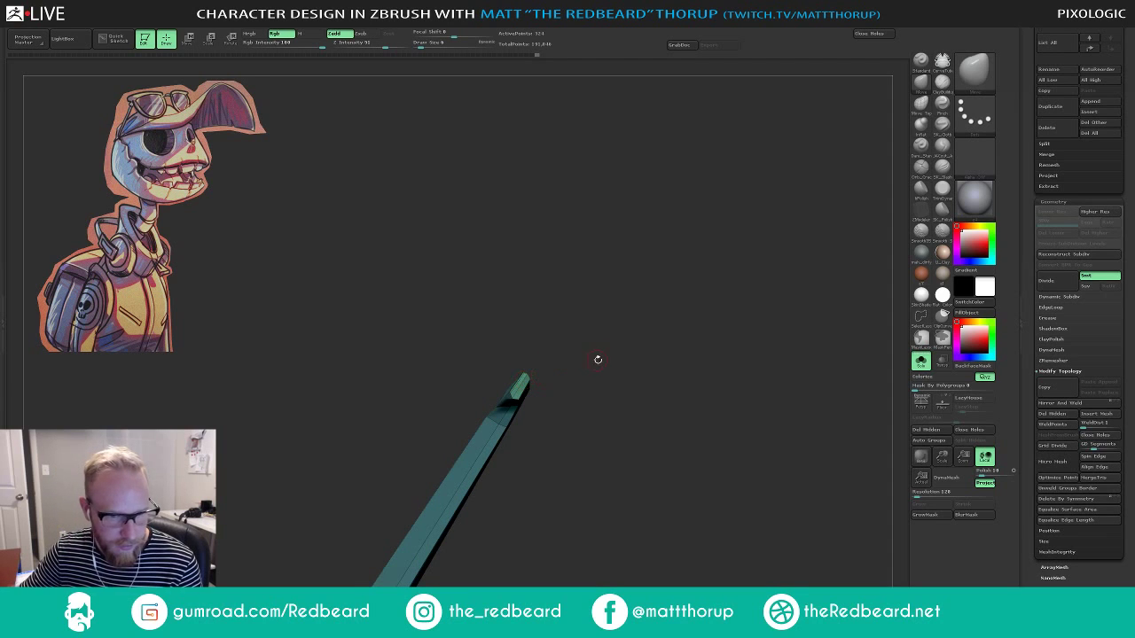
pyautogui.moveTo(618, 361)
pyautogui.mouseDown()
pyautogui.moveTo(618, 320)
pyautogui.moveTo(637, 378)
pyautogui.moveTo(659, 385)
pyautogui.mouseUp()
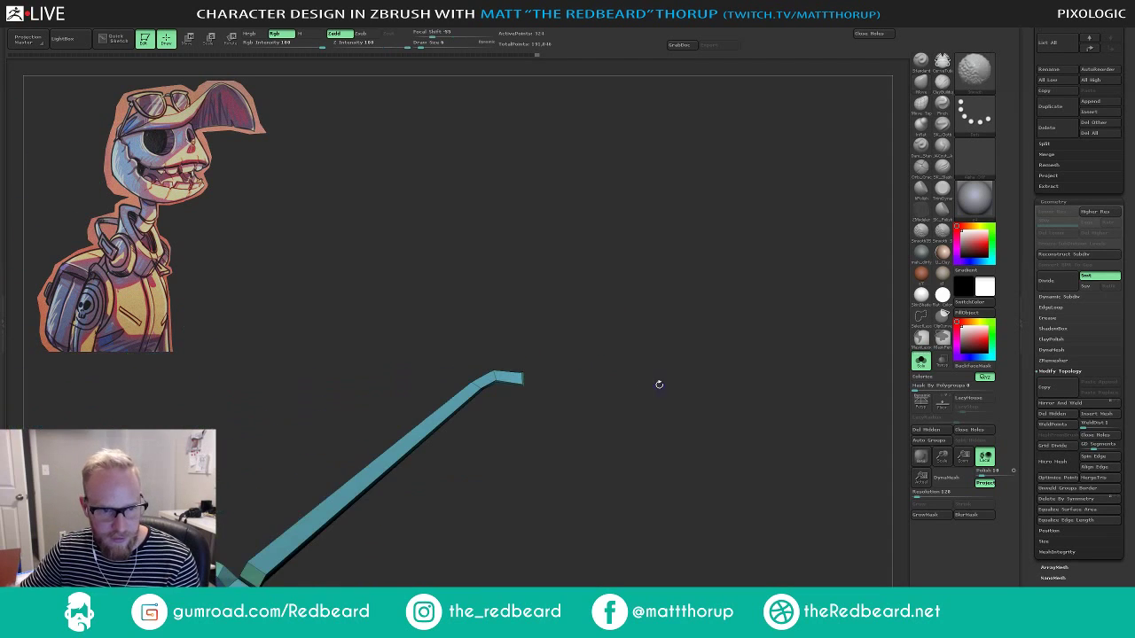
pyautogui.moveTo(697, 352)
pyautogui.keyDown('alt'); pyautogui.mouseDown()
pyautogui.moveTo(623, 405)
pyautogui.moveTo(648, 348)
pyautogui.moveTo(697, 345)
pyautogui.mouseUp(); pyautogui.keyUp('alt')
pyautogui.keyDown('shift'); pyautogui.moveTo(697, 479); pyautogui.dragTo(685, 301); pyautogui.keyUp('shift')
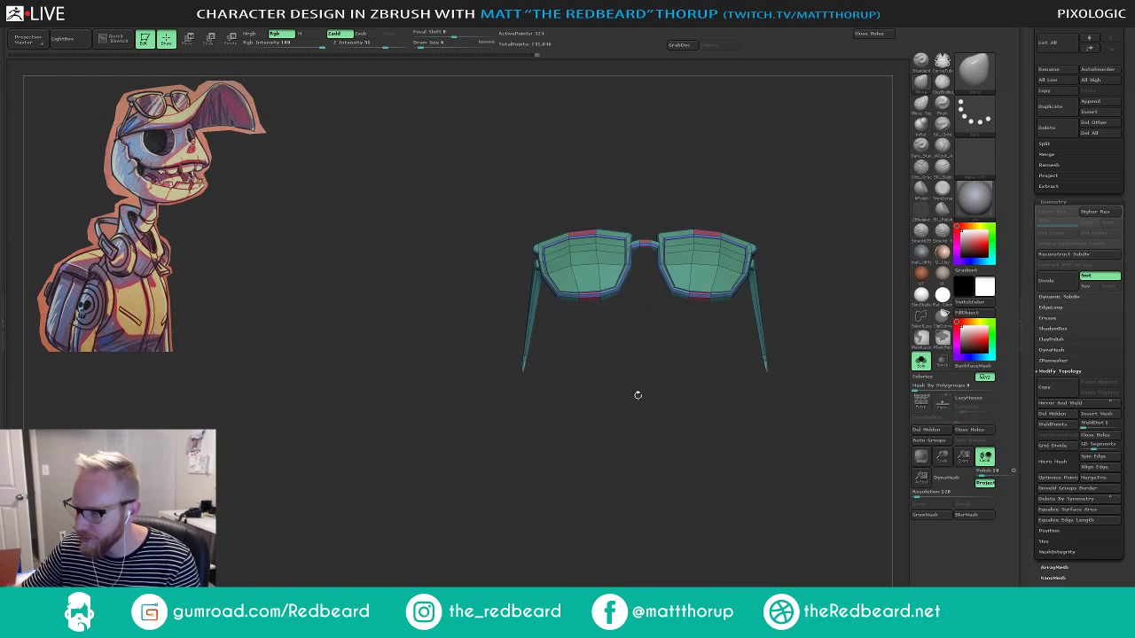
# Nudge the front ends of the temple arms at the frame hinges and turn off the polyframe.
pyautogui.moveTo(638, 396); pyautogui.dragTo(534, 460)
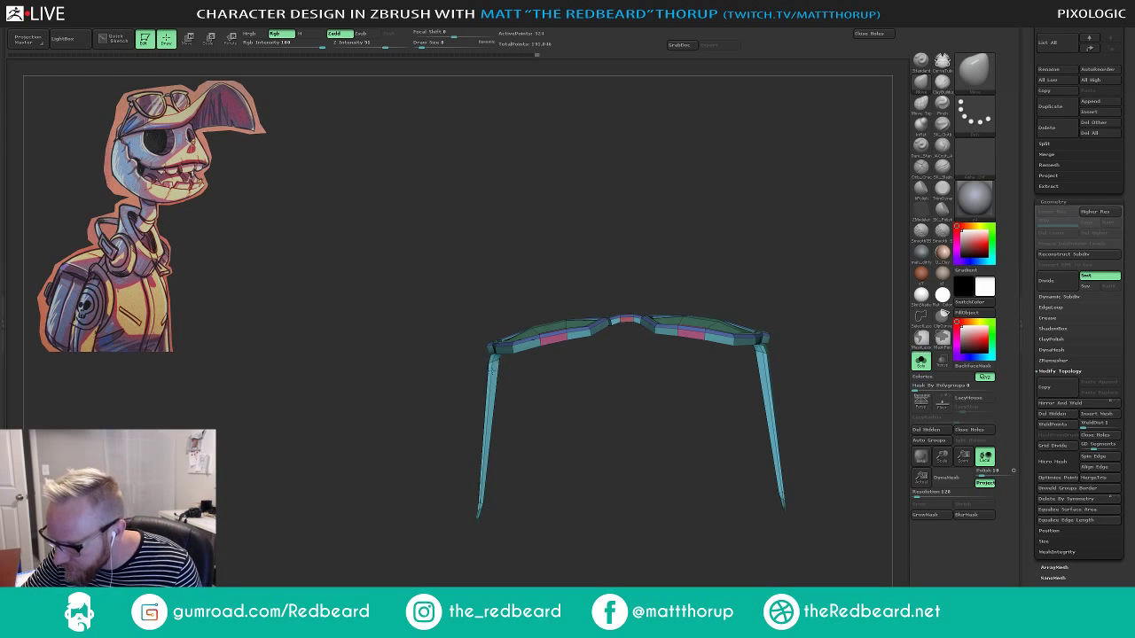
pyautogui.moveTo(497, 365); pyautogui.dragTo(492, 365)
pyautogui.moveTo(628, 384)
pyautogui.mouseDown()
pyautogui.moveTo(477, 384)
pyautogui.moveTo(516, 372)
pyautogui.moveTo(507, 364)
pyautogui.mouseUp()
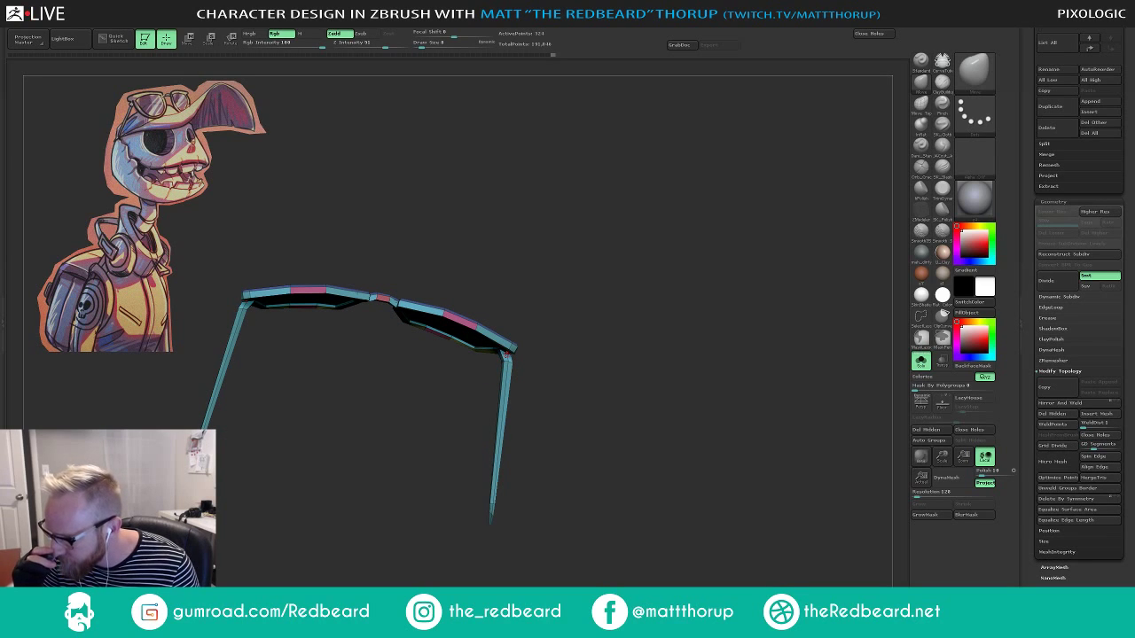
pyautogui.moveTo(620, 277); pyautogui.dragTo(509, 440)
pyautogui.hotkey('shift', 'f')
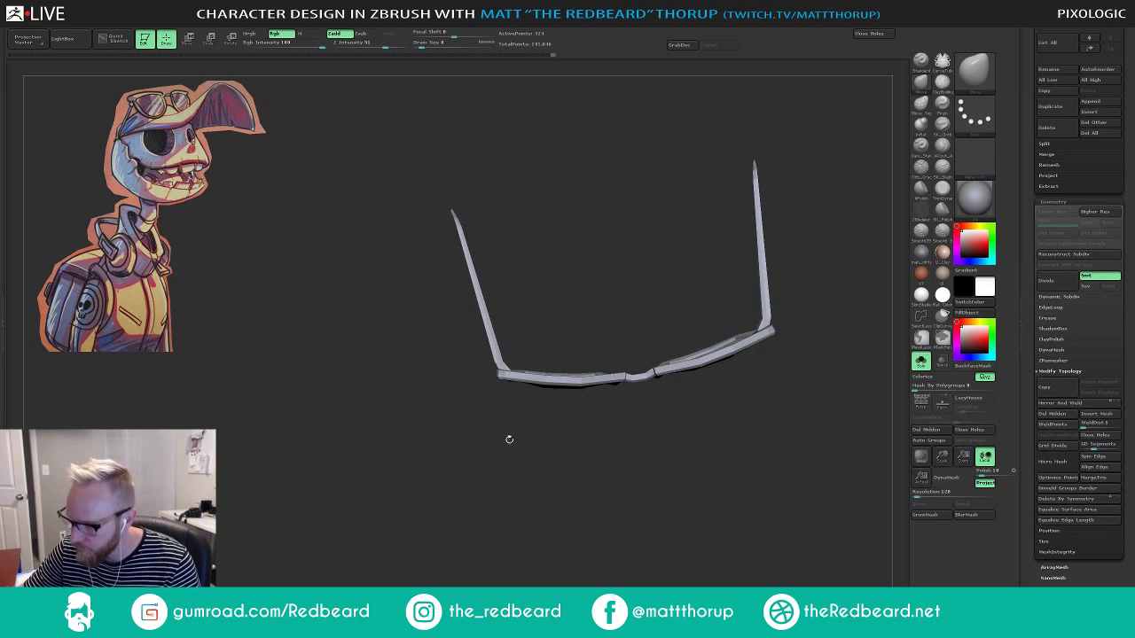
pyautogui.hotkey('shift', 'f')
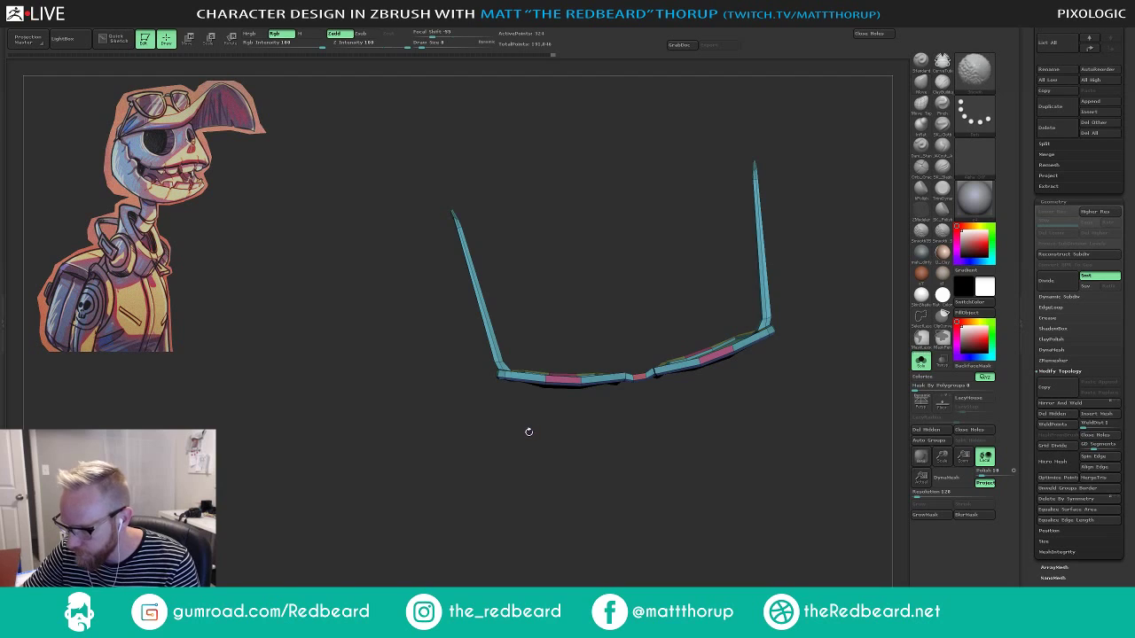
pyautogui.hotkey('shift', 'f')
pyautogui.moveTo(555, 502); pyautogui.dragTo(552, 323)
pyautogui.moveTo(552, 322); pyautogui.dragTo(654, 287)
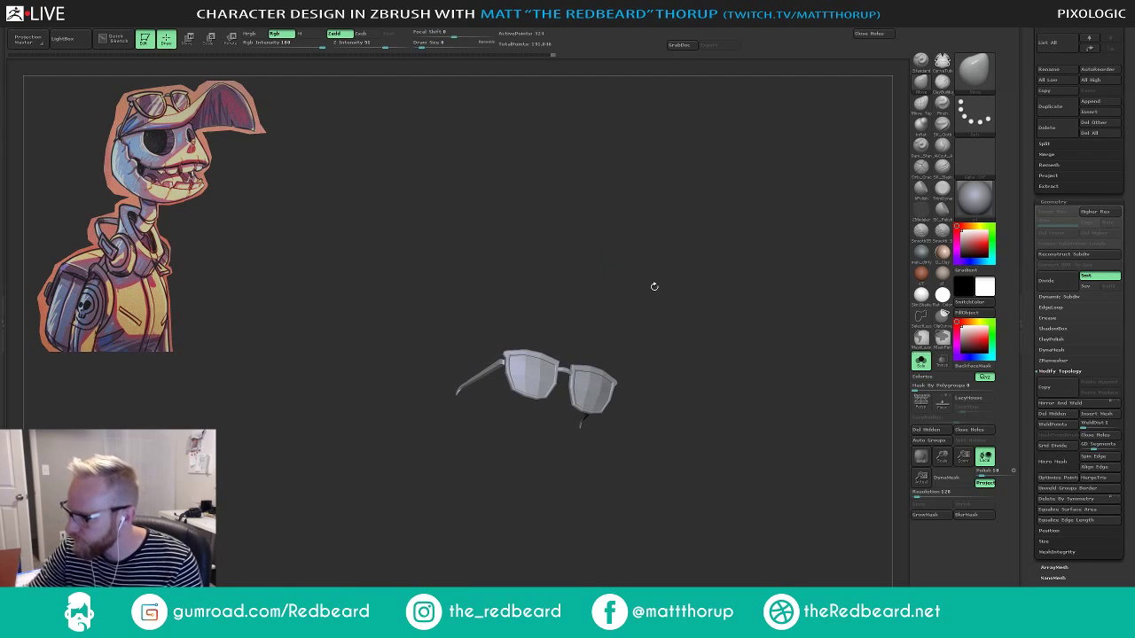
# Show the whole head again, select the cap and adjust its side and rear with a larger Move brush.
pyautogui.click(921, 362)
pyautogui.moveTo(795, 443); pyautogui.dragTo(449, 405)
pyautogui.moveTo(414, 491); pyautogui.dragTo(484, 501)
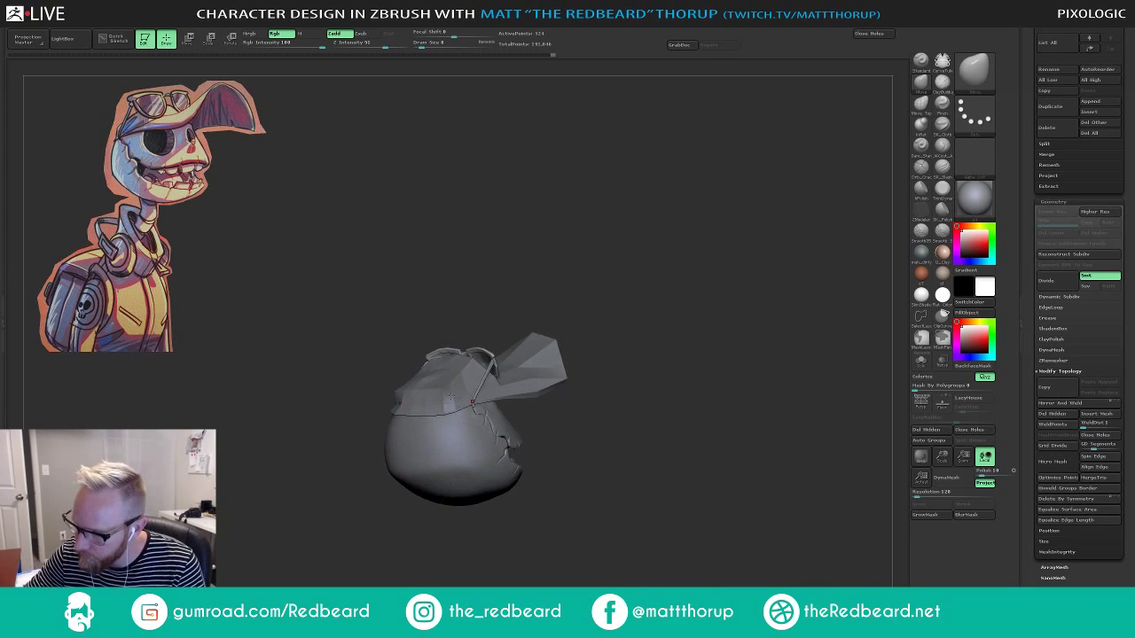
pyautogui.keyDown('alt'); pyautogui.click(463, 392); pyautogui.keyUp('alt')
pyautogui.moveTo(578, 288); pyautogui.dragTo(588, 314)
pyautogui.press('s')
pyautogui.press('s')
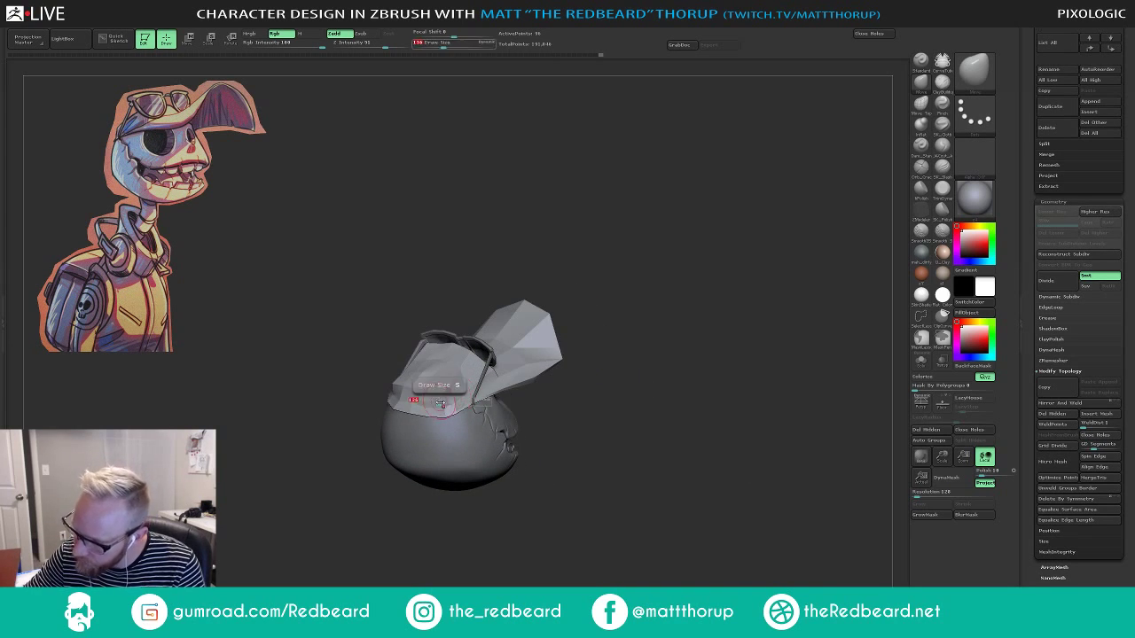
pyautogui.moveTo(438, 392); pyautogui.dragTo(447, 394)
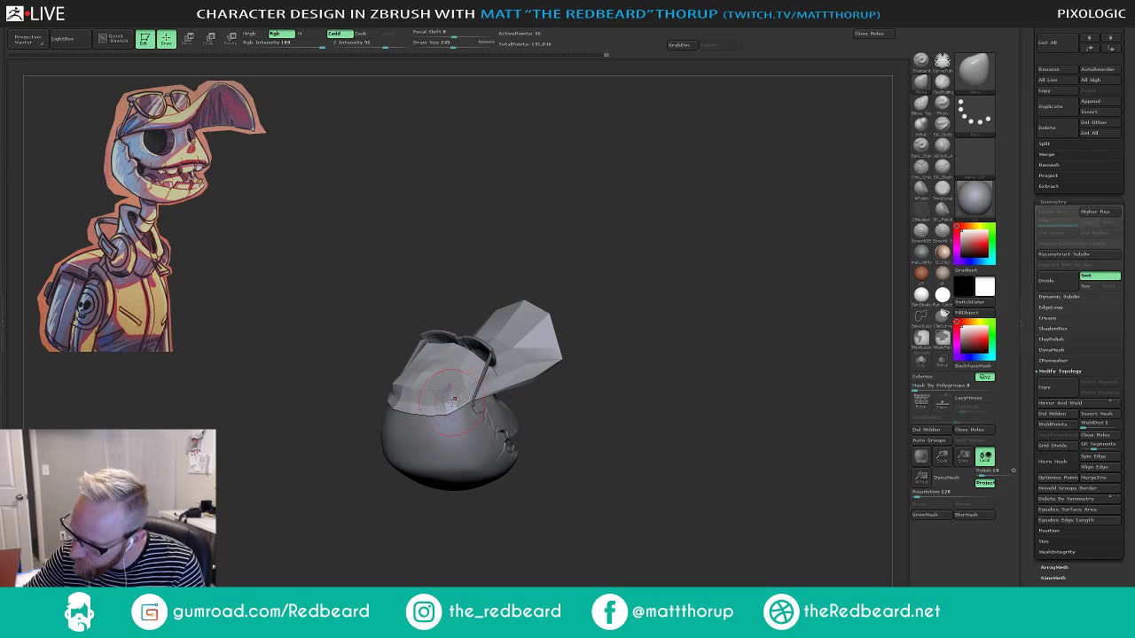
pyautogui.moveTo(400, 402); pyautogui.dragTo(413, 399)
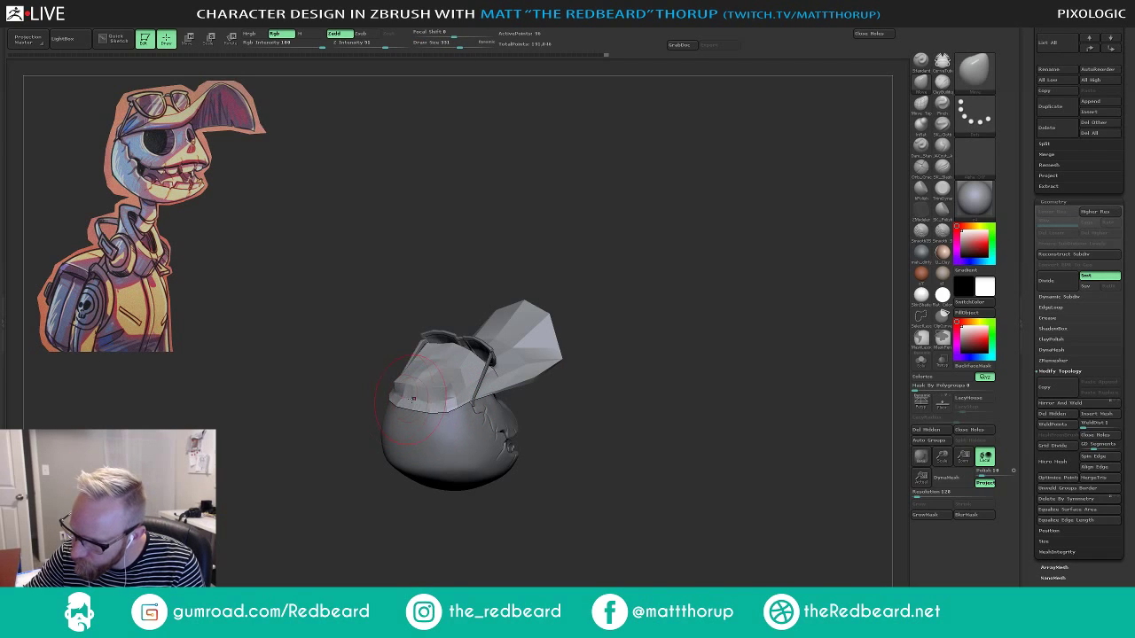
# Adjust the cap's back panel and lower rear edge around the skull with the Move brush.
pyautogui.moveTo(566, 280); pyautogui.dragTo(522, 262)
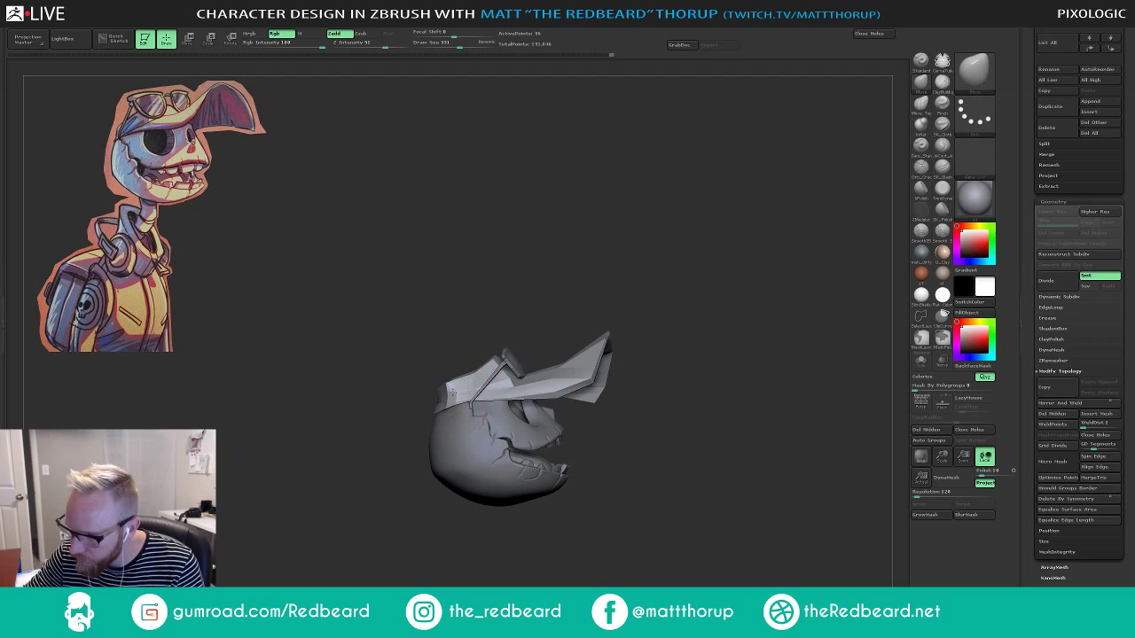
pyautogui.press('s')
pyautogui.moveTo(463, 398); pyautogui.dragTo(457, 400)
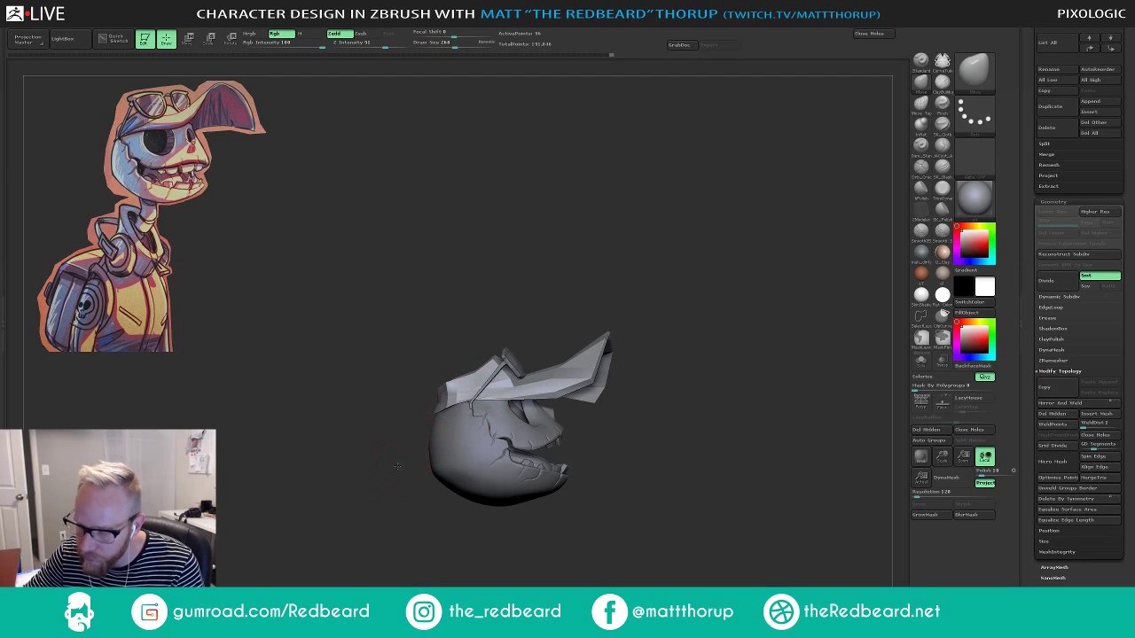
pyautogui.moveTo(398, 466); pyautogui.dragTo(475, 438)
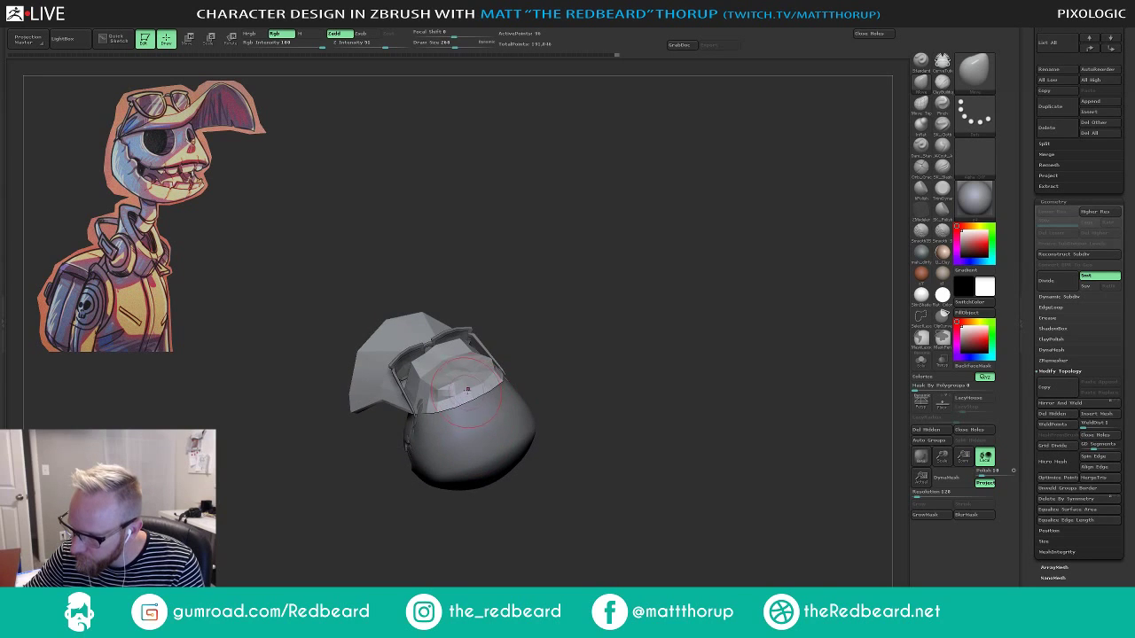
pyautogui.moveTo(467, 391); pyautogui.dragTo(456, 399, button='right')
pyautogui.press('s')
pyautogui.moveTo(455, 398); pyautogui.dragTo(444, 401)
pyautogui.press('s')
pyautogui.press('s')
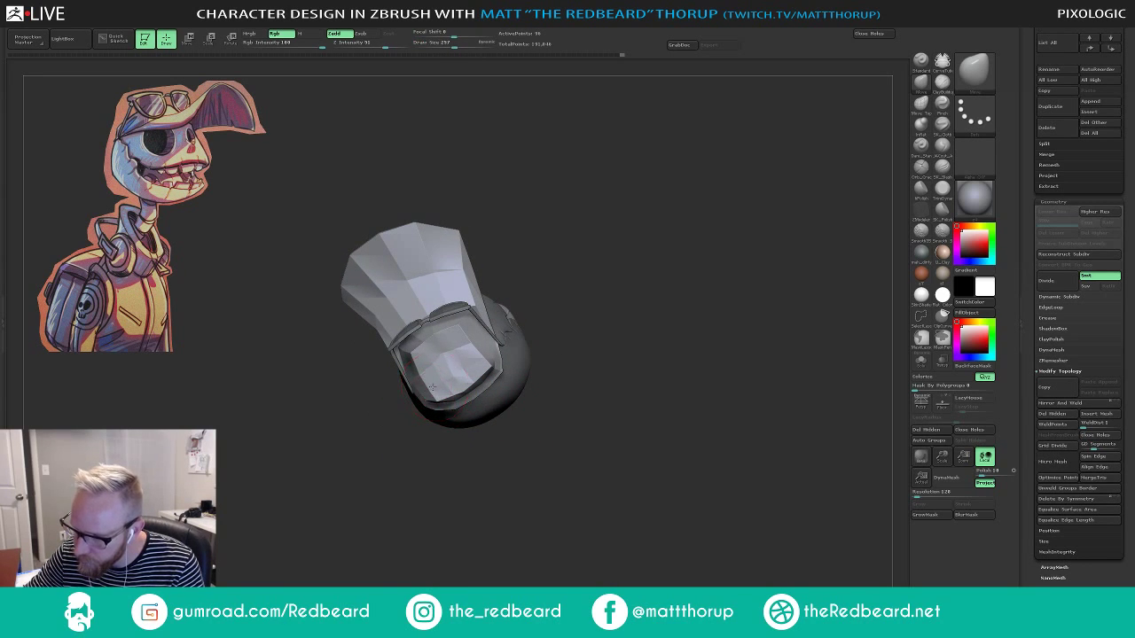
pyautogui.moveTo(576, 343); pyautogui.dragTo(607, 255)
pyautogui.moveTo(607, 256)
pyautogui.mouseDown()
pyautogui.moveTo(558, 284)
pyautogui.moveTo(578, 259)
pyautogui.moveTo(602, 256)
pyautogui.mouseUp()
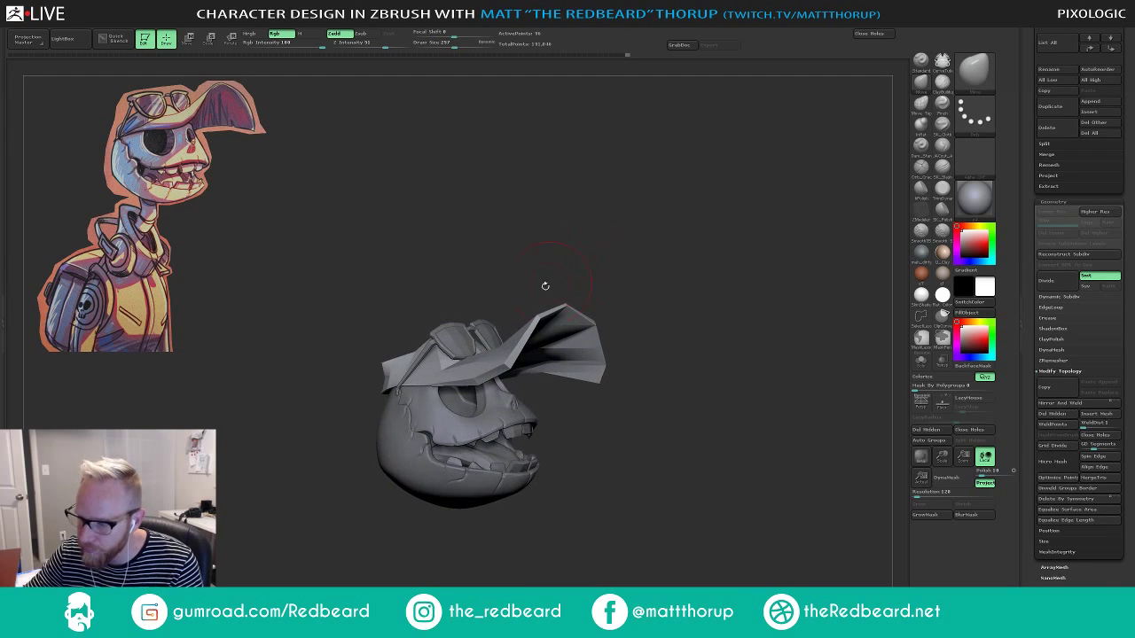
# Reshape the rear side of the cap and the top of its crown with the Move brush.
pyautogui.moveTo(546, 285); pyautogui.dragTo(548, 298)
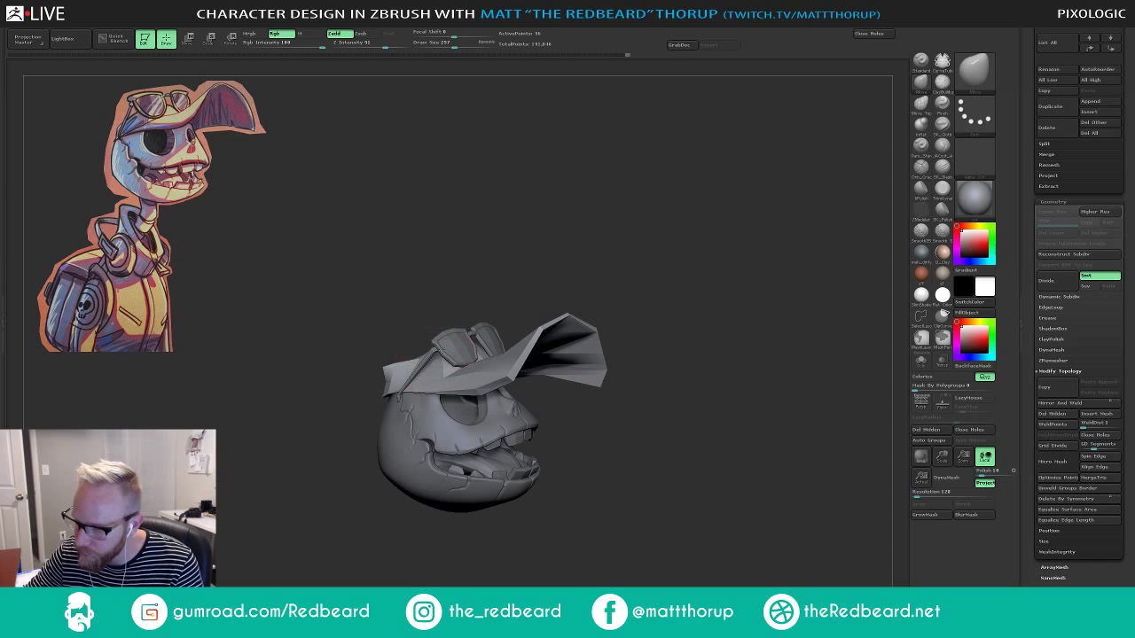
pyautogui.press('s')
pyautogui.moveTo(405, 364); pyautogui.dragTo(396, 375)
pyautogui.moveTo(523, 255); pyautogui.dragTo(619, 256)
pyautogui.moveTo(449, 344); pyautogui.dragTo(393, 350)
pyautogui.press('s')
pyautogui.moveTo(479, 329); pyautogui.dragTo(471, 329)
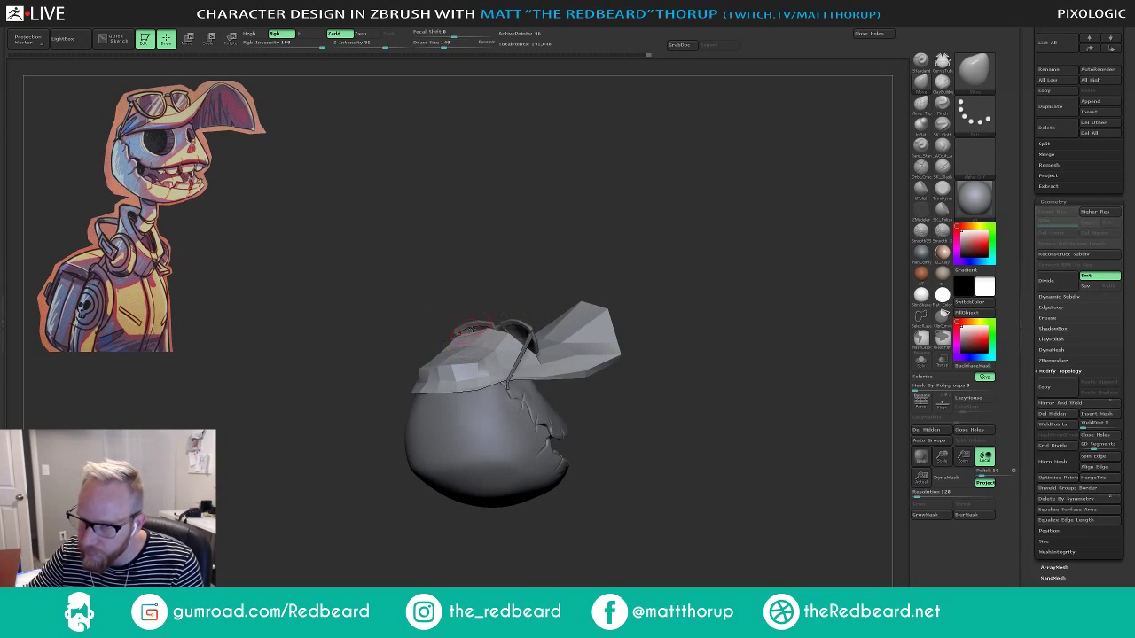
# Fine-tune the upper rear corners of the cap's crown from behind with a smaller Move brush.
pyautogui.moveTo(502, 328); pyautogui.dragTo(510, 325, button='right')
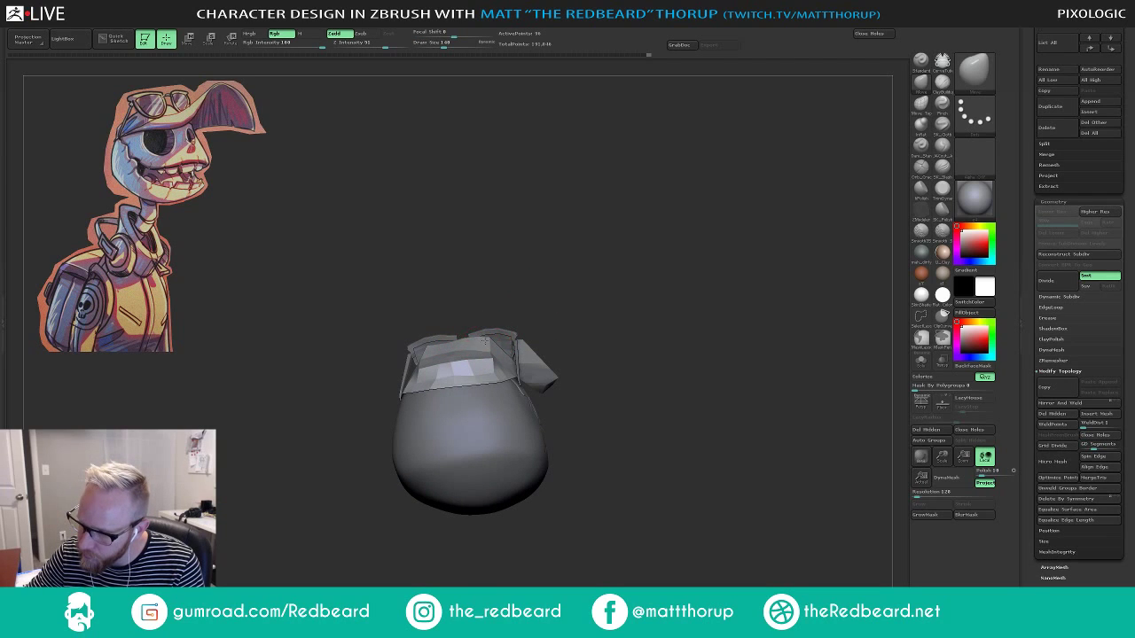
pyautogui.press('s')
pyautogui.moveTo(435, 353); pyautogui.dragTo(437, 353)
pyautogui.moveTo(531, 281)
pyautogui.mouseDown(button='right')
pyautogui.moveTo(492, 284)
pyautogui.moveTo(600, 254)
pyautogui.mouseUp(button='right')
pyautogui.moveTo(600, 254); pyautogui.dragTo(627, 283, button='right')
pyautogui.moveTo(627, 283); pyautogui.dragTo(608, 309, button='right')
# Use transparency to adjust the cap's crown behind the sunglasses, and restore the solid display.
pyautogui.click(942, 362)
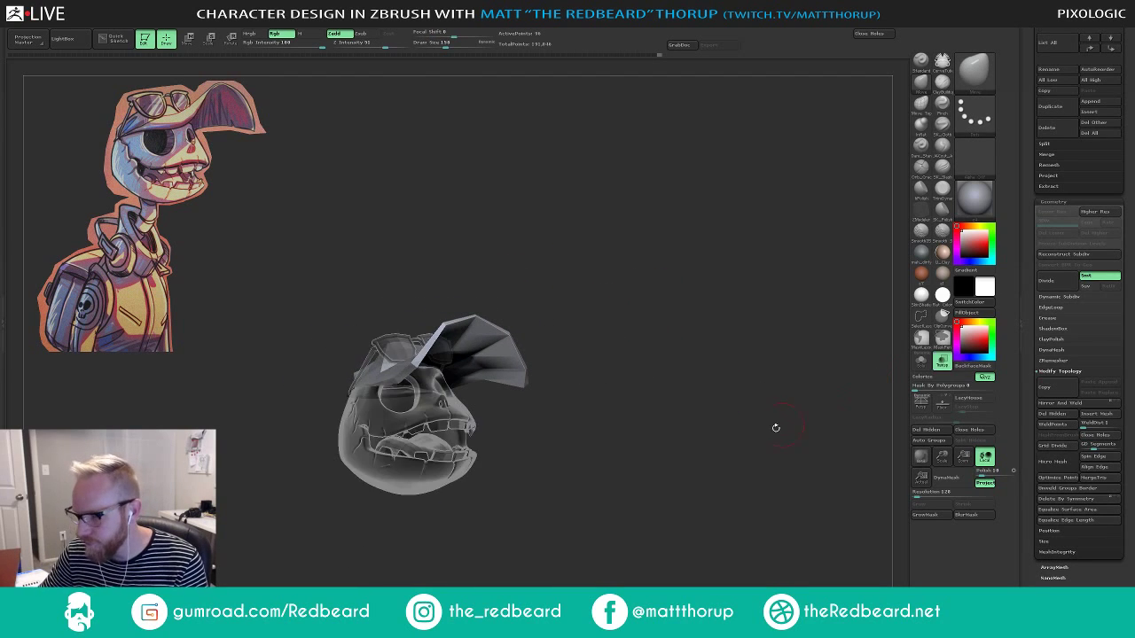
pyautogui.moveTo(750, 457); pyautogui.dragTo(637, 429, button='right')
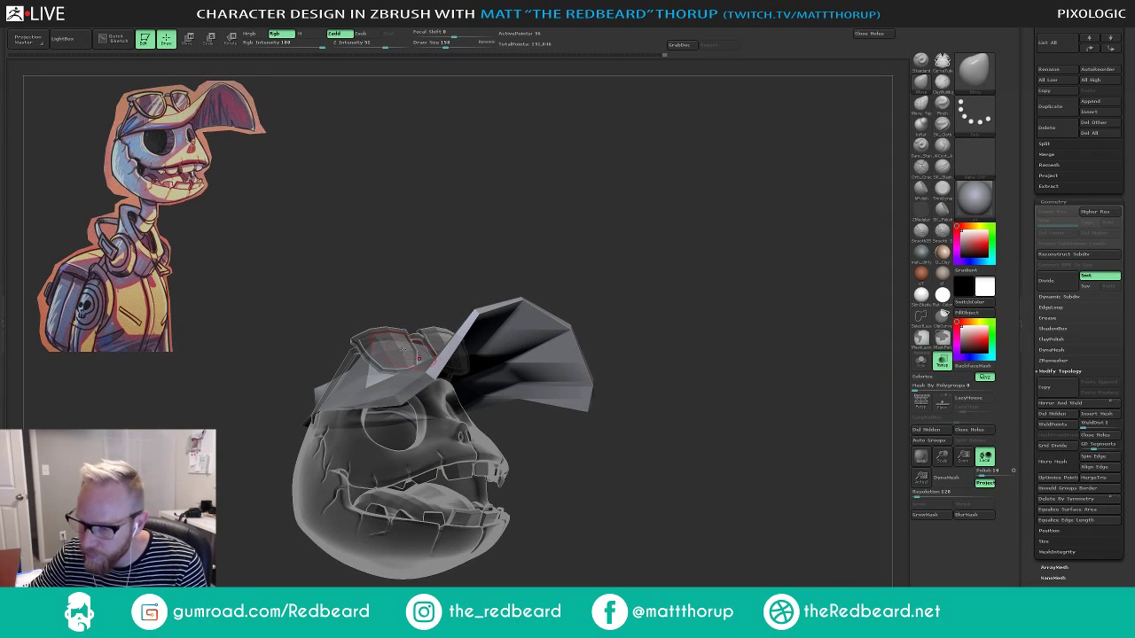
pyautogui.moveTo(485, 279); pyautogui.dragTo(520, 342, button='right')
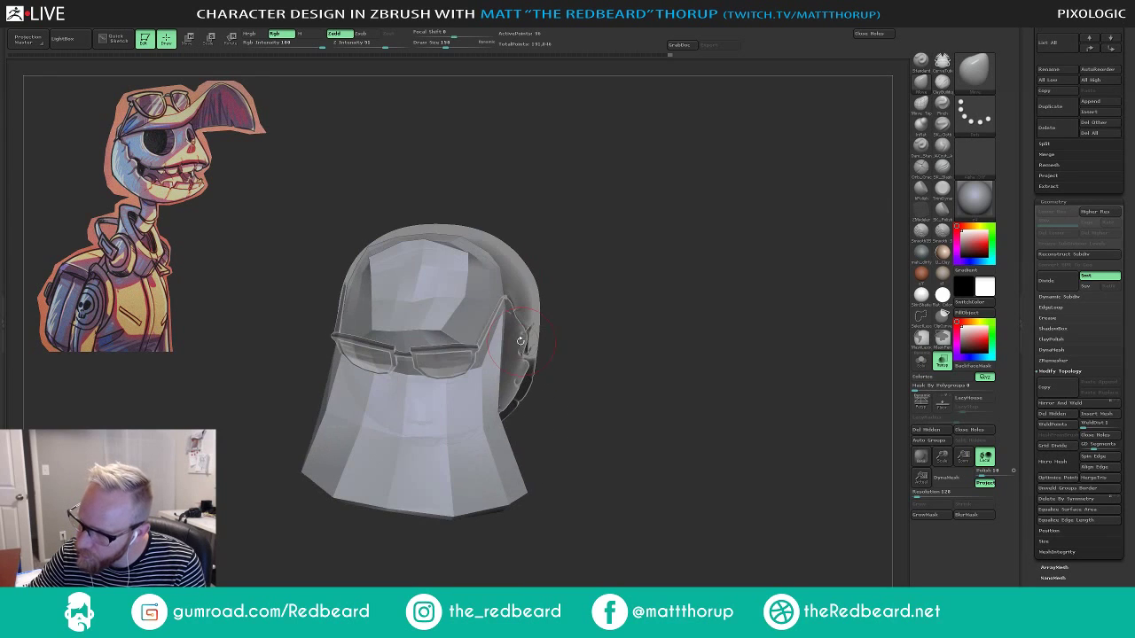
pyautogui.moveTo(553, 278); pyautogui.dragTo(561, 256, button='right')
pyautogui.moveTo(420, 276); pyautogui.dragTo(417, 321, button='right')
pyautogui.moveTo(417, 326); pyautogui.dragTo(421, 334)
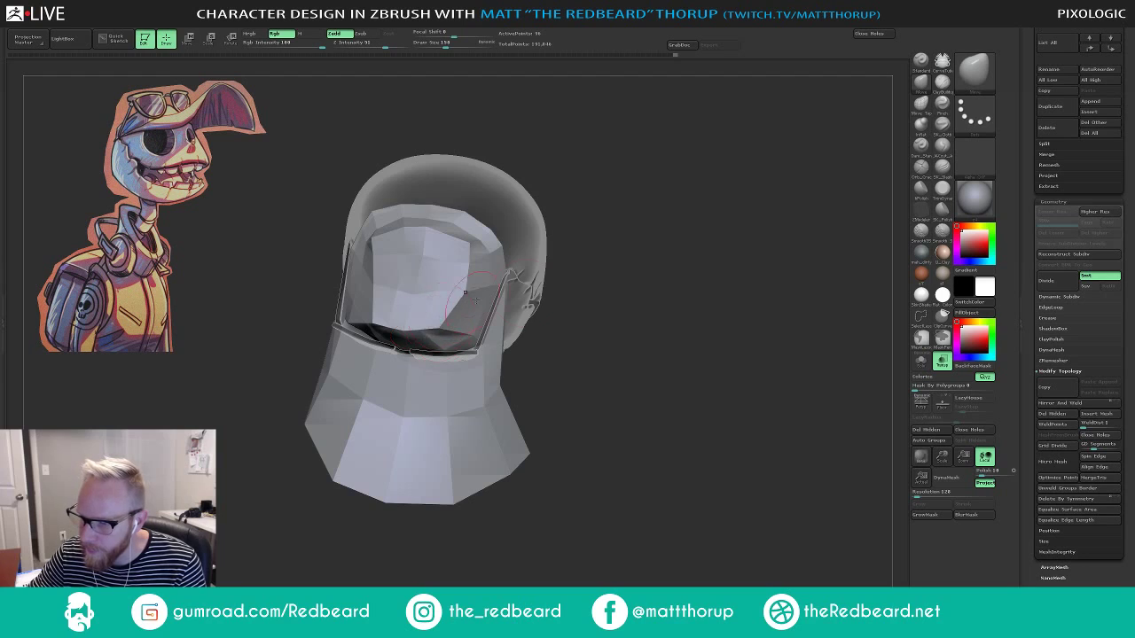
pyautogui.moveTo(451, 302); pyautogui.dragTo(596, 256, button='right')
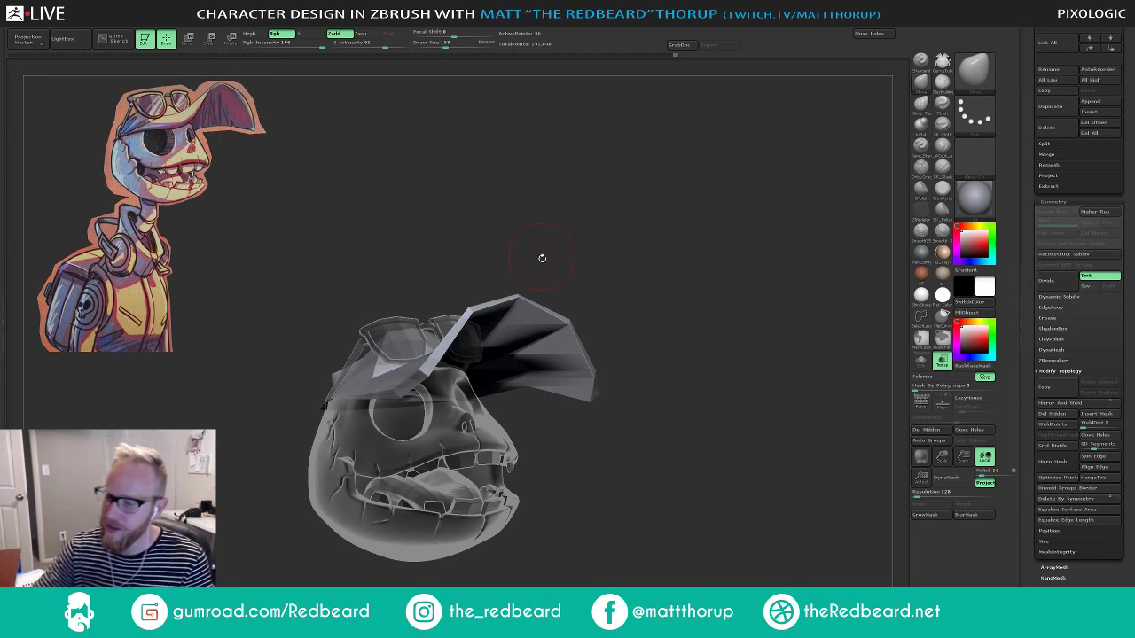
pyautogui.moveTo(541, 258); pyautogui.dragTo(546, 271)
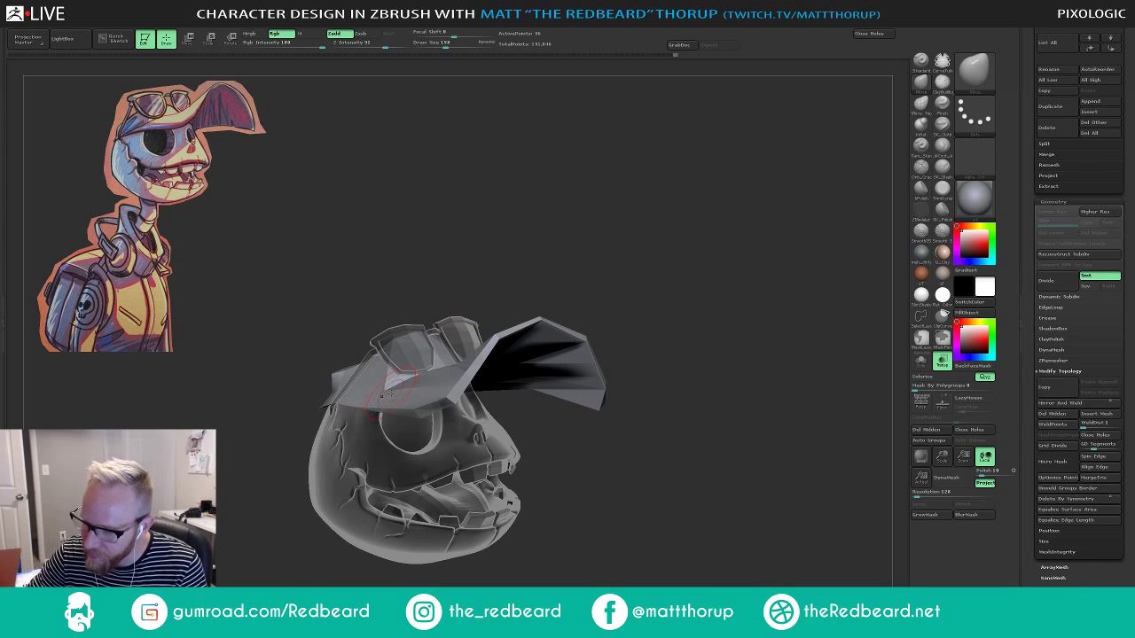
pyautogui.click(942, 361)
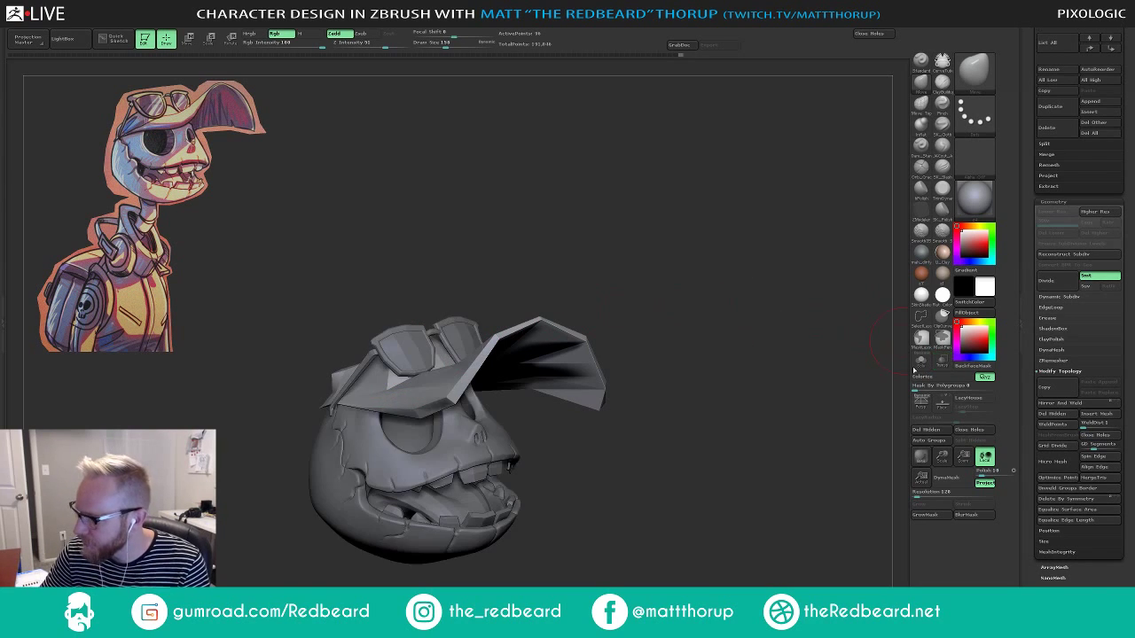
# Select the sunglasses and adjust the upper outer part of the frame with a smaller Move brush.
pyautogui.moveTo(743, 435)
pyautogui.mouseDown()
pyautogui.moveTo(752, 433)
pyautogui.moveTo(737, 427)
pyautogui.mouseUp()
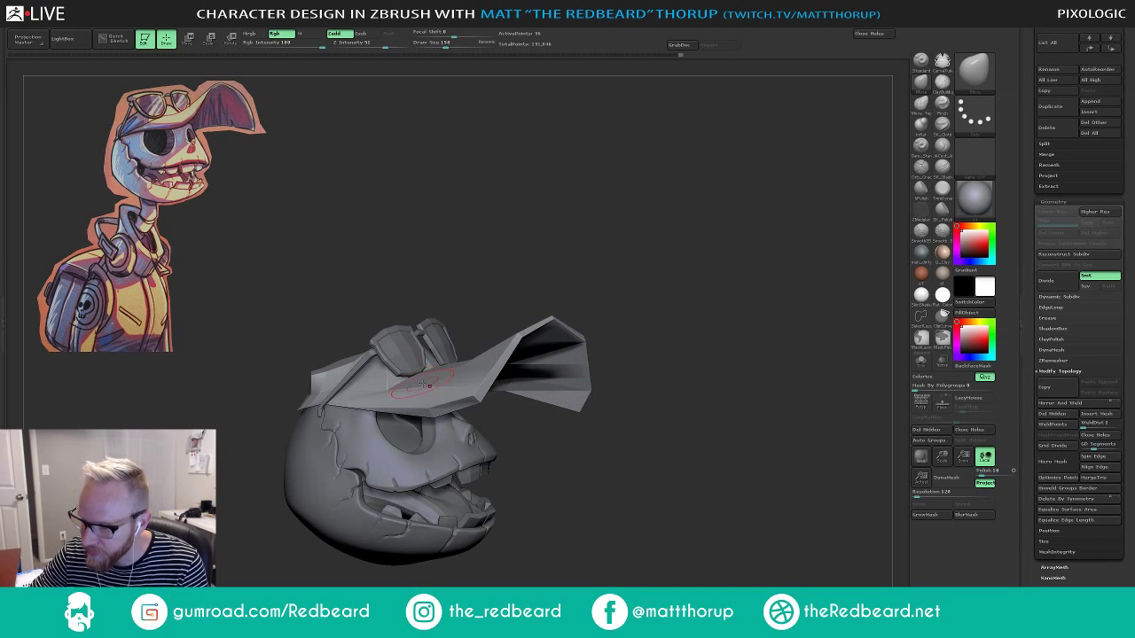
pyautogui.moveTo(500, 313); pyautogui.dragTo(537, 284)
pyautogui.keyDown('ctrl'); pyautogui.moveTo(537, 284); pyautogui.dragTo(539, 271, button='right'); pyautogui.keyUp('ctrl')
pyautogui.moveTo(539, 271)
pyautogui.mouseDown()
pyautogui.moveTo(636, 254)
pyautogui.moveTo(638, 264)
pyautogui.moveTo(594, 289)
pyautogui.moveTo(633, 270)
pyautogui.mouseUp()
pyautogui.keyDown('ctrl'); pyautogui.moveTo(634, 270); pyautogui.dragTo(648, 280, button='right'); pyautogui.keyUp('ctrl')
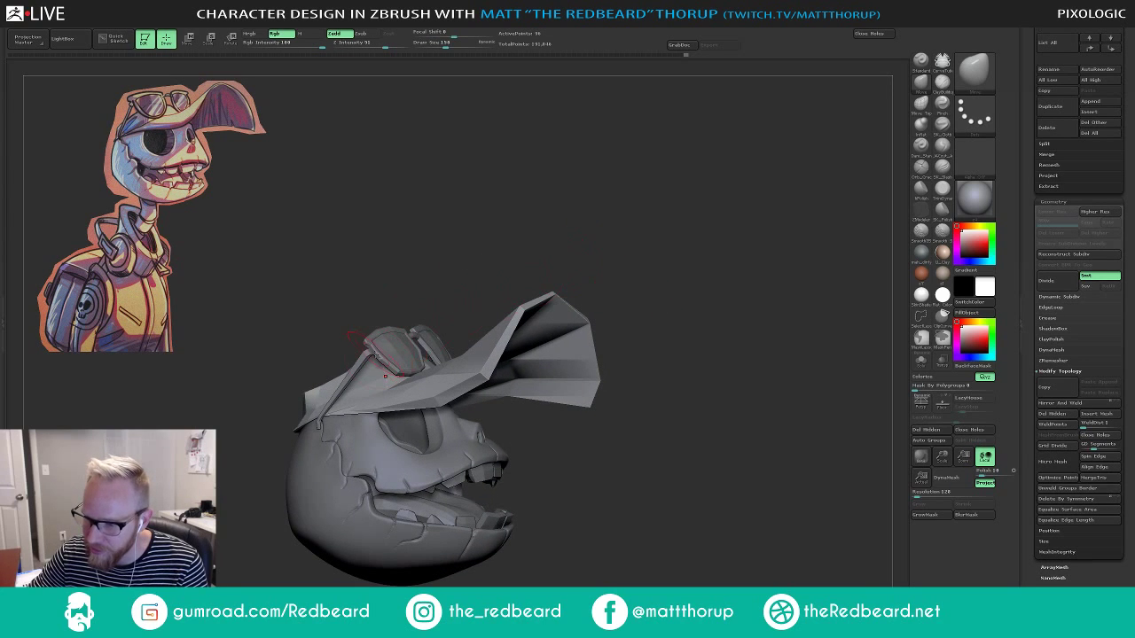
pyautogui.keyDown('alt'); pyautogui.click(388, 357); pyautogui.keyUp('alt')
pyautogui.moveTo(469, 271); pyautogui.dragTo(362, 338)
pyautogui.press('s')
pyautogui.click(361, 336)
pyautogui.press('s')
pyautogui.click(367, 341)
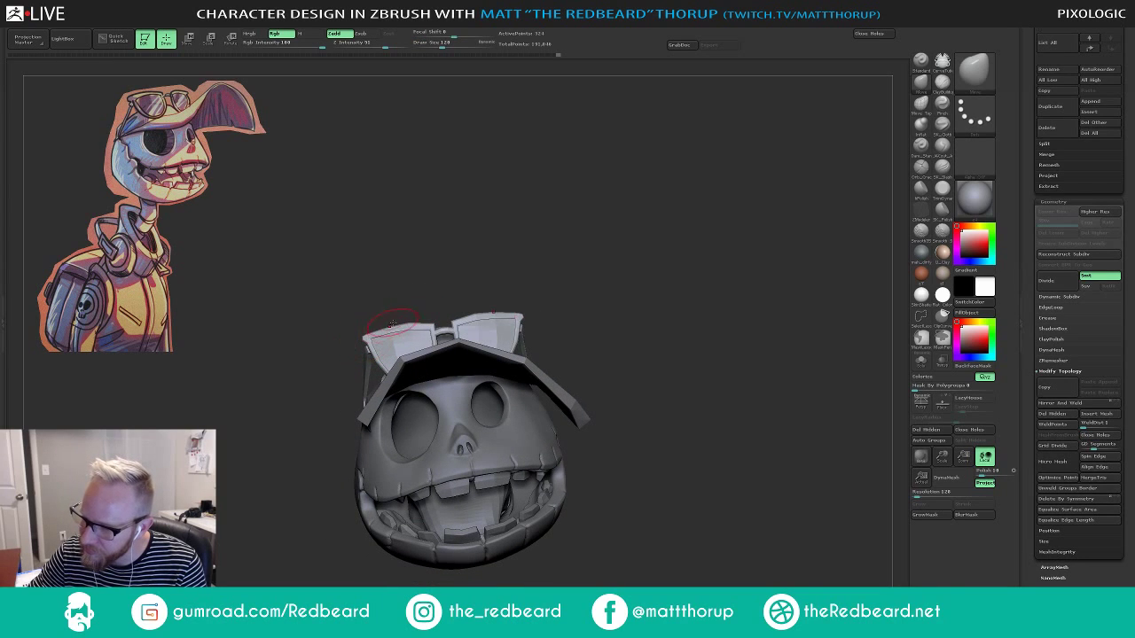
pyautogui.moveTo(459, 262)
pyautogui.mouseDown()
pyautogui.moveTo(557, 245)
pyautogui.moveTo(536, 241)
pyautogui.moveTo(579, 252)
pyautogui.moveTo(593, 268)
pyautogui.moveTo(594, 324)
pyautogui.mouseUp()
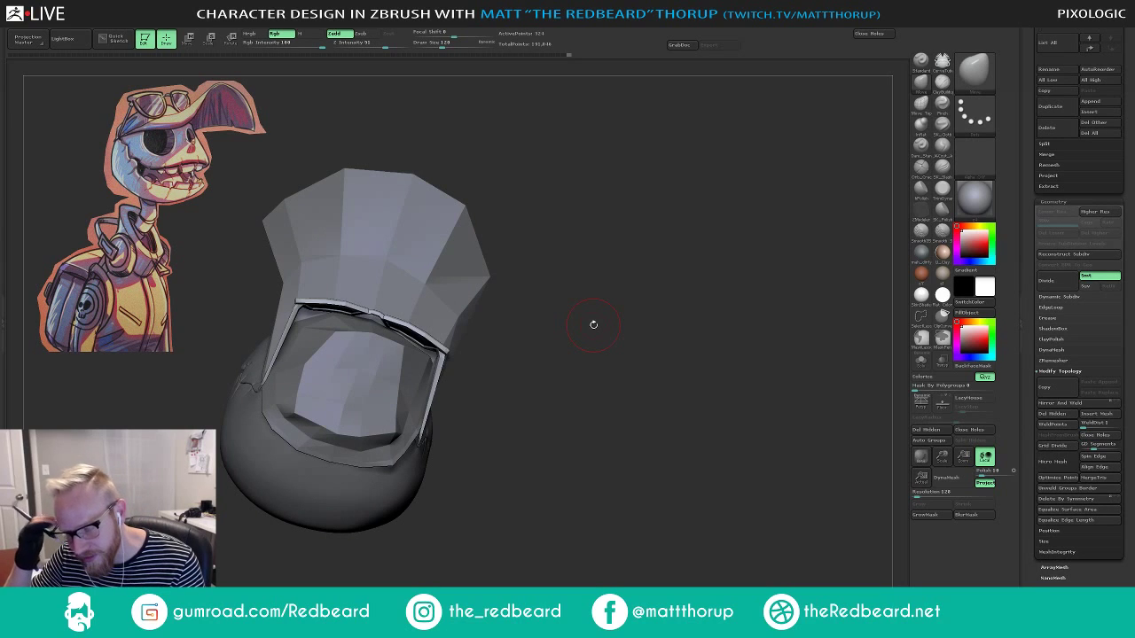
# Adjust the sunglasses' frame and arms around the cap from above and in profile, varying the Move brush size.
pyautogui.moveTo(571, 289)
pyautogui.mouseDown()
pyautogui.moveTo(588, 256)
pyautogui.moveTo(534, 257)
pyautogui.moveTo(585, 256)
pyautogui.moveTo(599, 275)
pyautogui.moveTo(600, 325)
pyautogui.mouseUp()
pyautogui.press('s')
pyautogui.moveTo(415, 307)
pyautogui.mouseDown()
pyautogui.moveTo(456, 307)
pyautogui.moveTo(441, 307)
pyautogui.mouseUp()
pyautogui.moveTo(423, 412); pyautogui.dragTo(427, 355)
pyautogui.moveTo(576, 233)
pyautogui.mouseDown()
pyautogui.moveTo(541, 243)
pyautogui.moveTo(598, 233)
pyautogui.moveTo(512, 259)
pyautogui.mouseUp()
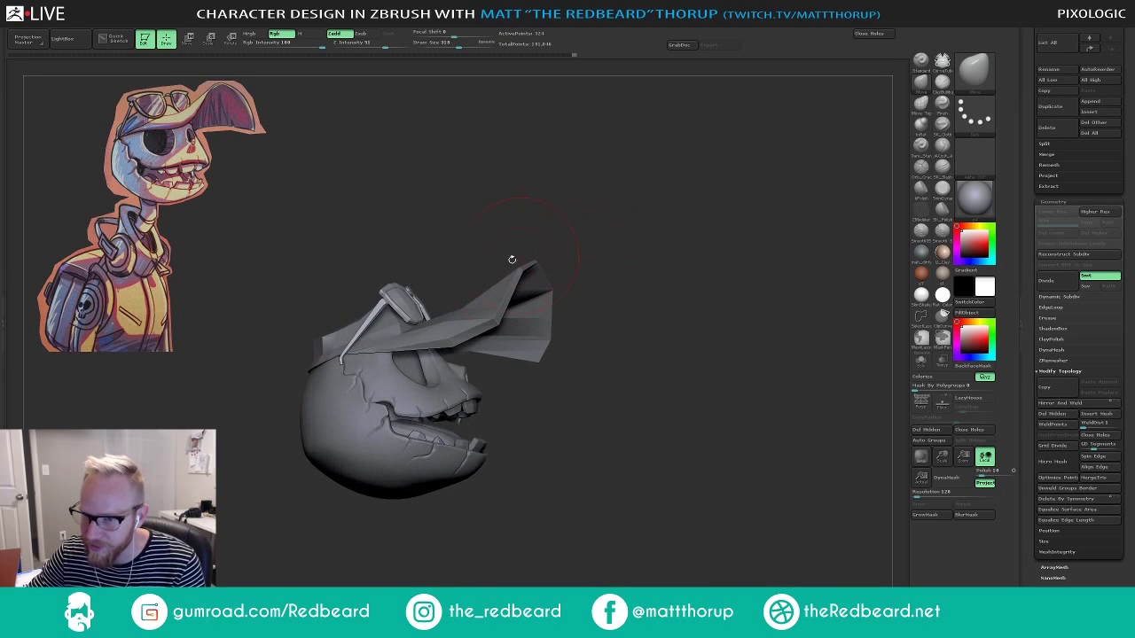
pyautogui.press('s')
pyautogui.moveTo(381, 304); pyautogui.dragTo(387, 299)
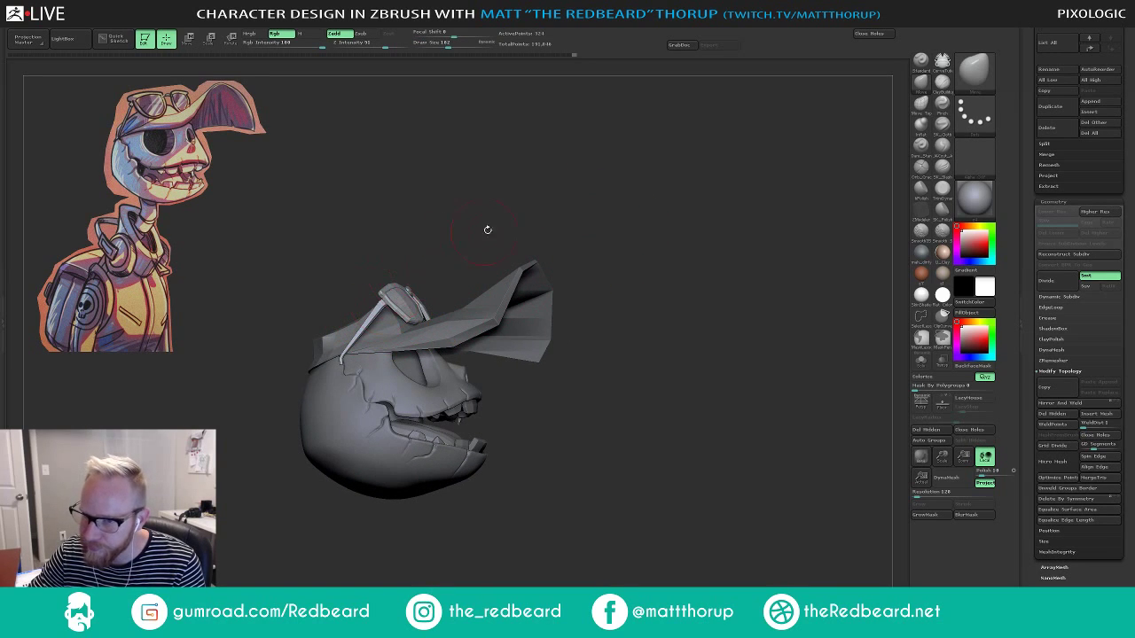
pyautogui.moveTo(489, 229); pyautogui.dragTo(497, 227)
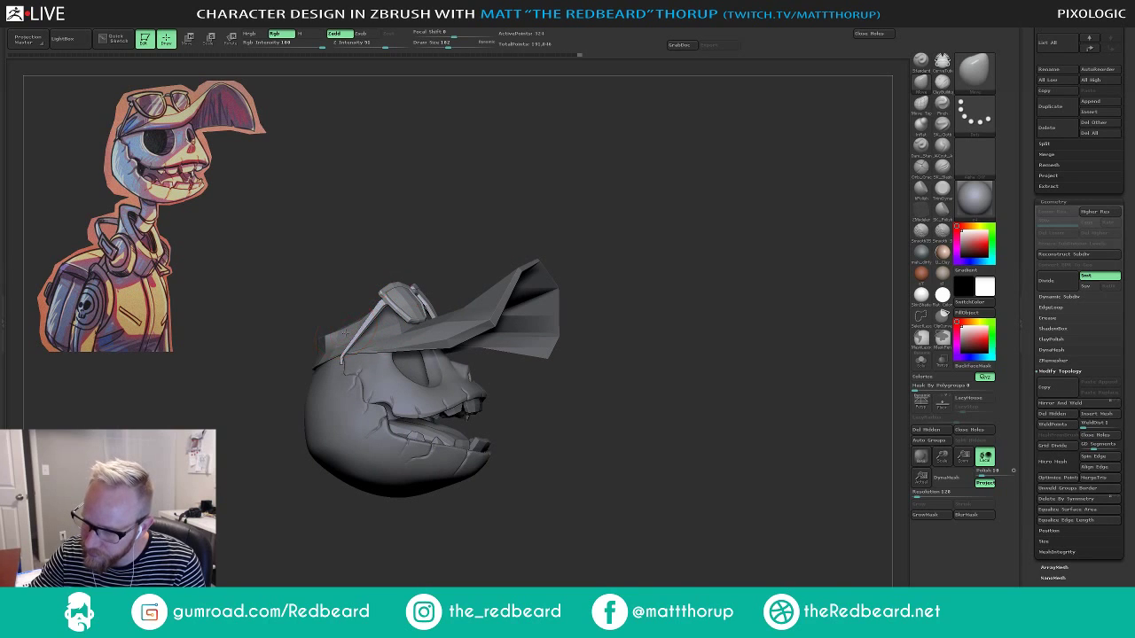
# Select the cap and reshape the rear and side of its crown with a larger Move brush.
pyautogui.press('s')
pyautogui.moveTo(342, 321); pyautogui.dragTo(365, 307)
pyautogui.keyDown('alt'); pyautogui.click(340, 335); pyautogui.keyUp('alt')
pyautogui.press('s')
pyautogui.moveTo(366, 306); pyautogui.dragTo(329, 337)
pyautogui.press('s')
pyautogui.moveTo(316, 297)
pyautogui.mouseDown()
pyautogui.moveTo(400, 312)
pyautogui.moveTo(380, 353)
pyautogui.moveTo(385, 420)
pyautogui.mouseUp()
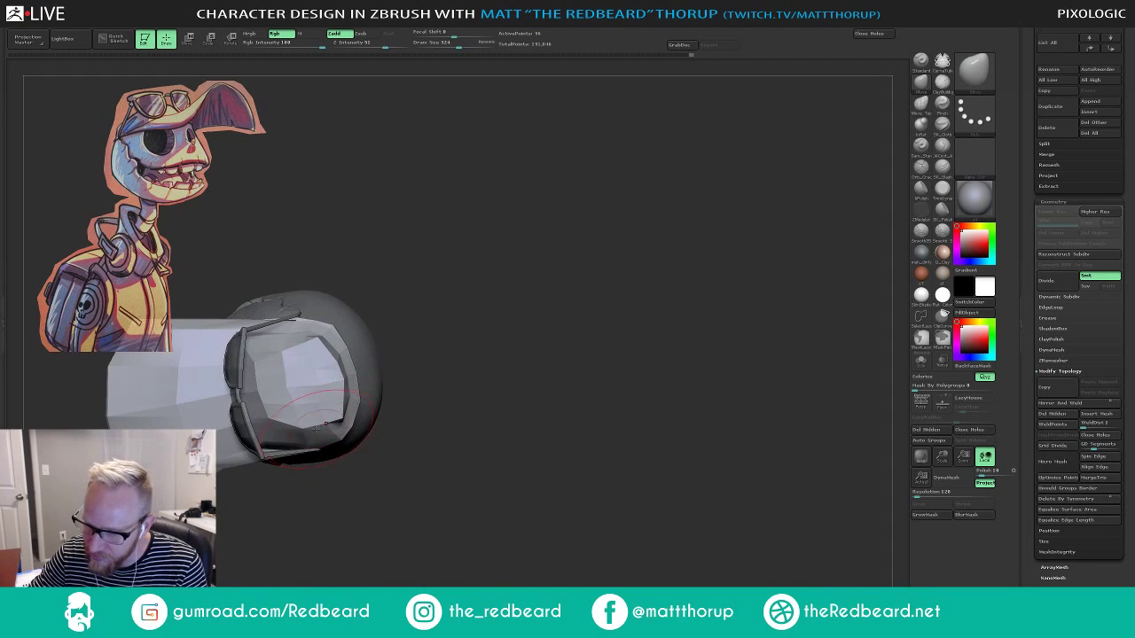
pyautogui.press('s')
pyautogui.moveTo(317, 428); pyautogui.dragTo(309, 438)
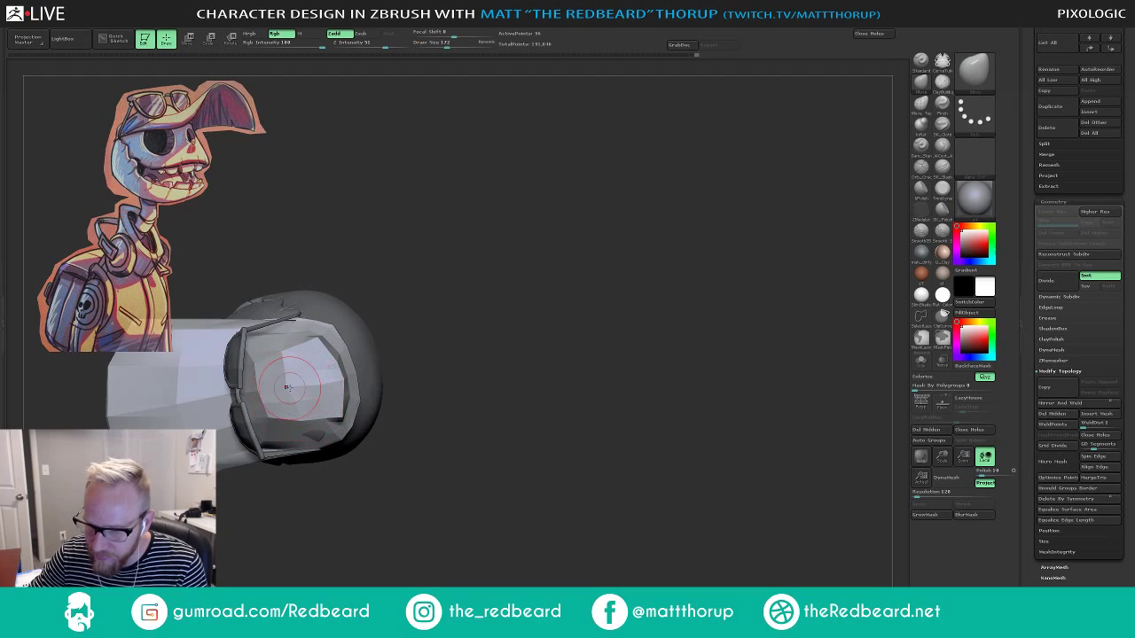
# Adjust the cap's lower rear edge where it meets the skull with a smaller Move brush.
pyautogui.moveTo(416, 347)
pyautogui.mouseDown()
pyautogui.moveTo(426, 307)
pyautogui.moveTo(527, 310)
pyautogui.moveTo(515, 316)
pyautogui.moveTo(551, 298)
pyautogui.moveTo(523, 299)
pyautogui.mouseUp()
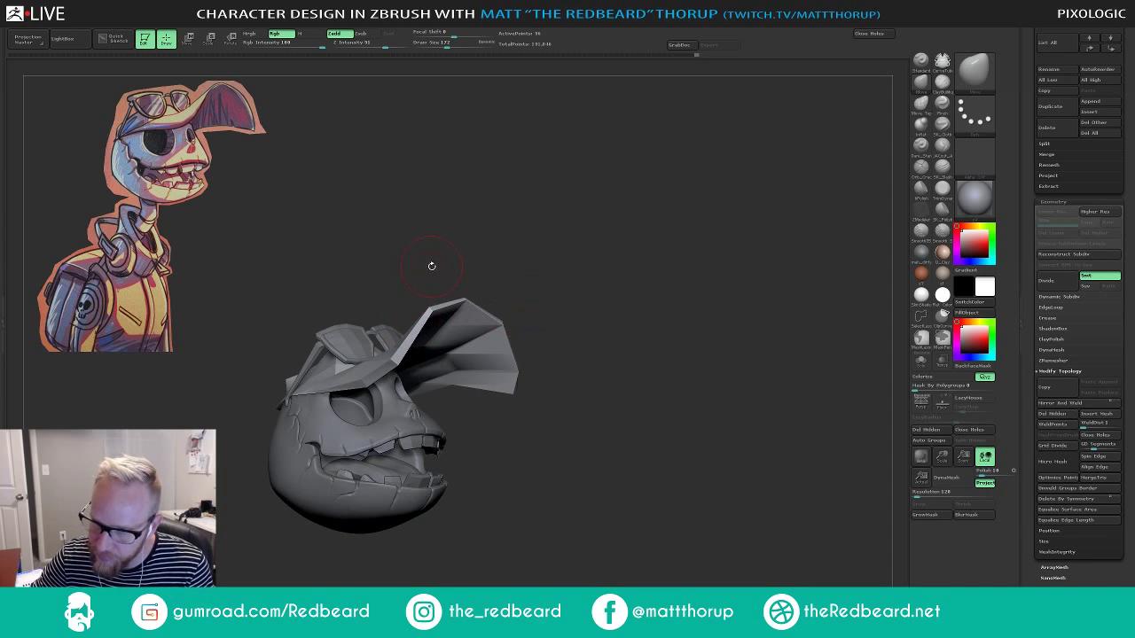
pyautogui.moveTo(432, 266); pyautogui.dragTo(443, 280)
pyautogui.press('s')
pyautogui.moveTo(299, 396); pyautogui.dragTo(282, 399)
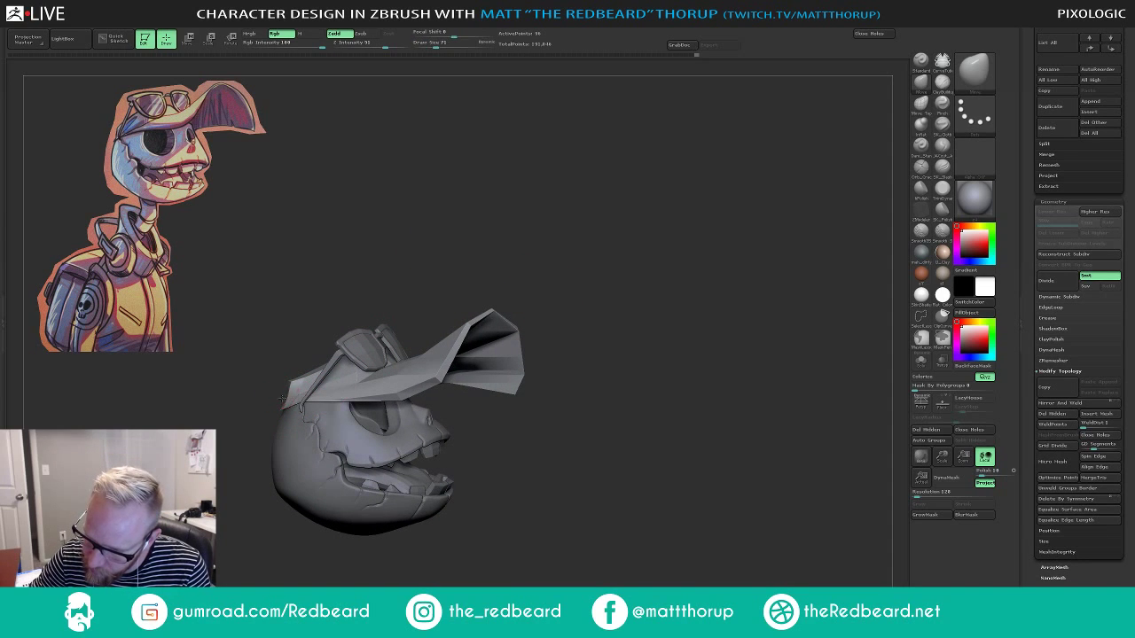
pyautogui.moveTo(311, 332); pyautogui.dragTo(386, 352)
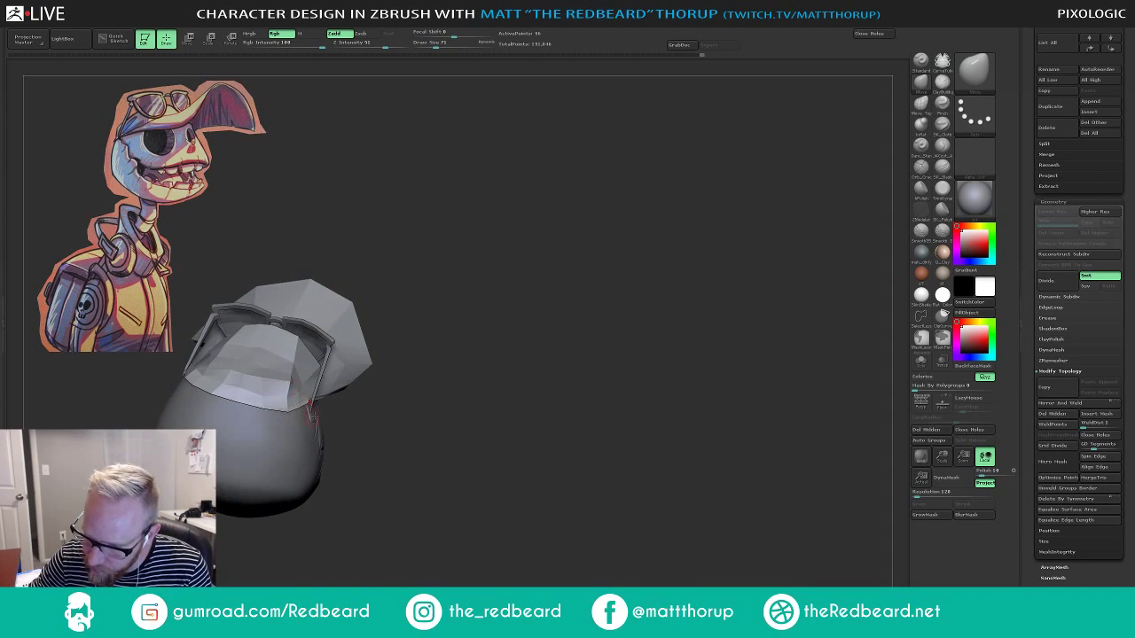
pyautogui.moveTo(311, 407); pyautogui.dragTo(364, 434)
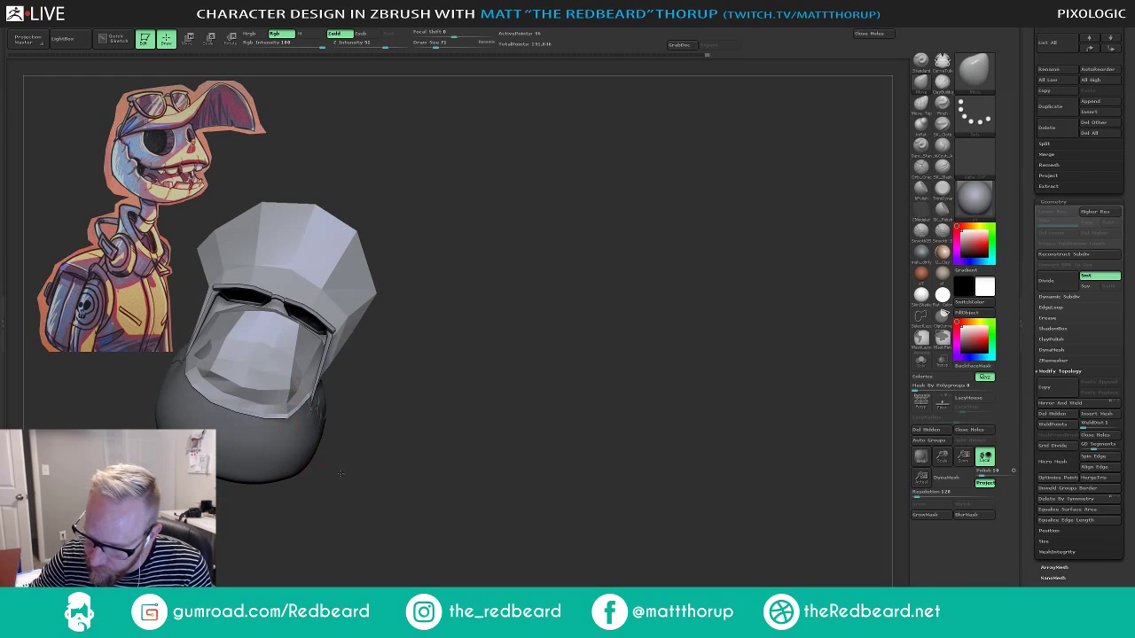
# Refine the back rim and rear corners of the cap's crown from behind and above with the Move brush.
pyautogui.moveTo(340, 473); pyautogui.dragTo(352, 437)
pyautogui.press('s')
pyautogui.moveTo(293, 395); pyautogui.dragTo(297, 397)
pyautogui.moveTo(355, 375); pyautogui.dragTo(331, 344)
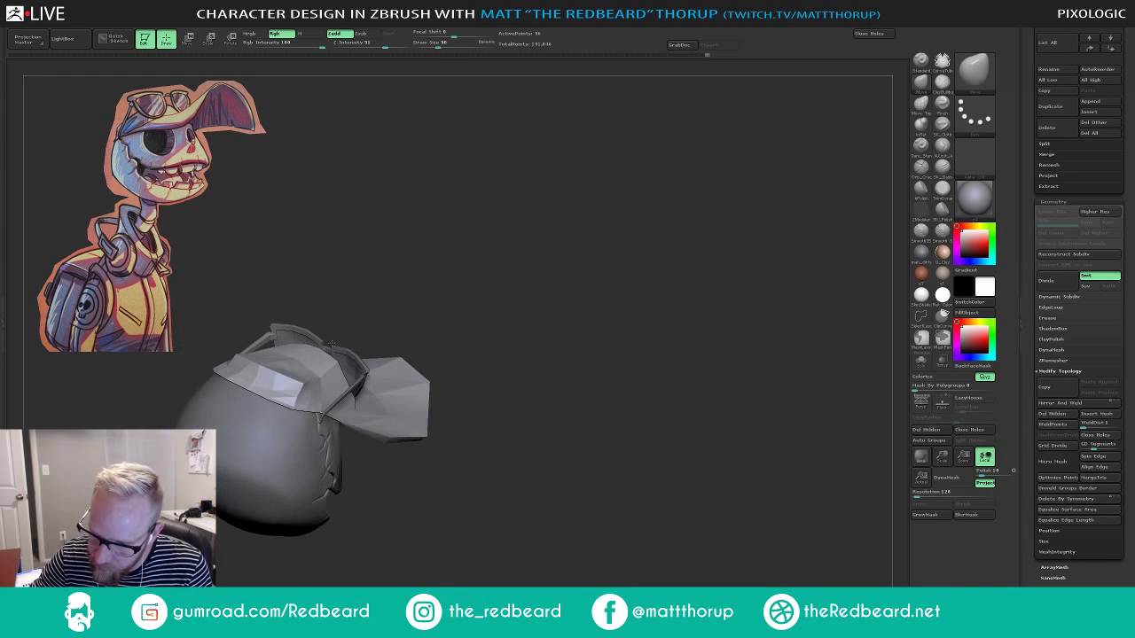
pyautogui.moveTo(216, 369); pyautogui.dragTo(227, 365, button='right')
pyautogui.moveTo(326, 259)
pyautogui.mouseDown()
pyautogui.moveTo(368, 286)
pyautogui.moveTo(365, 358)
pyautogui.mouseUp()
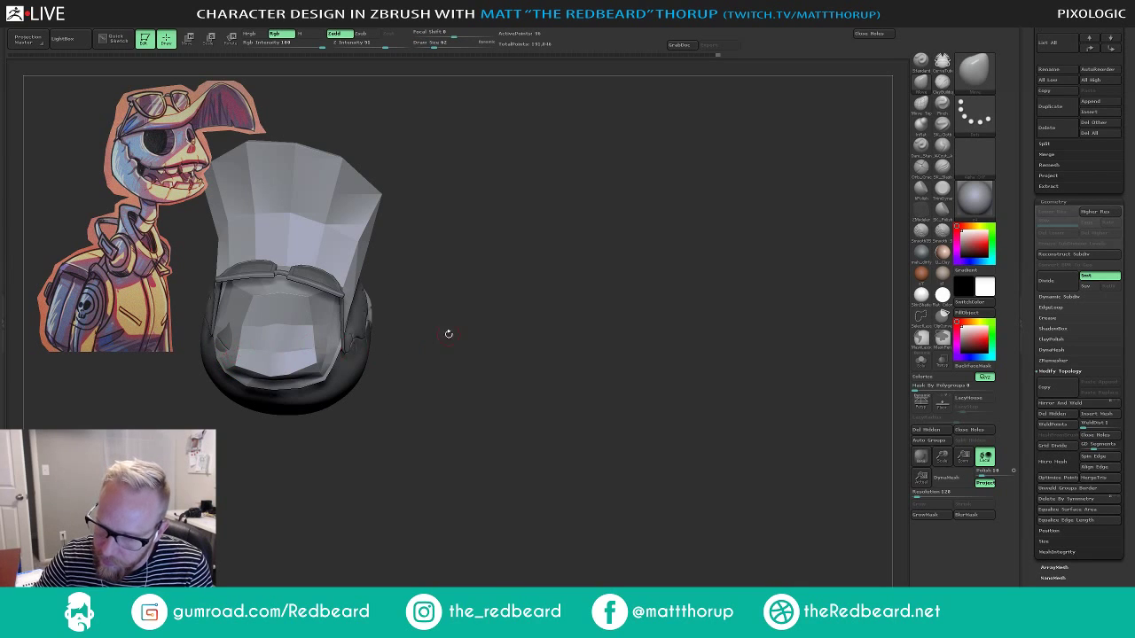
# Turn on perspective and set the head beside the concept art at a matching three-quarter angle for comparison.
pyautogui.moveTo(448, 334)
pyautogui.mouseDown()
pyautogui.moveTo(451, 195)
pyautogui.moveTo(411, 225)
pyautogui.mouseUp()
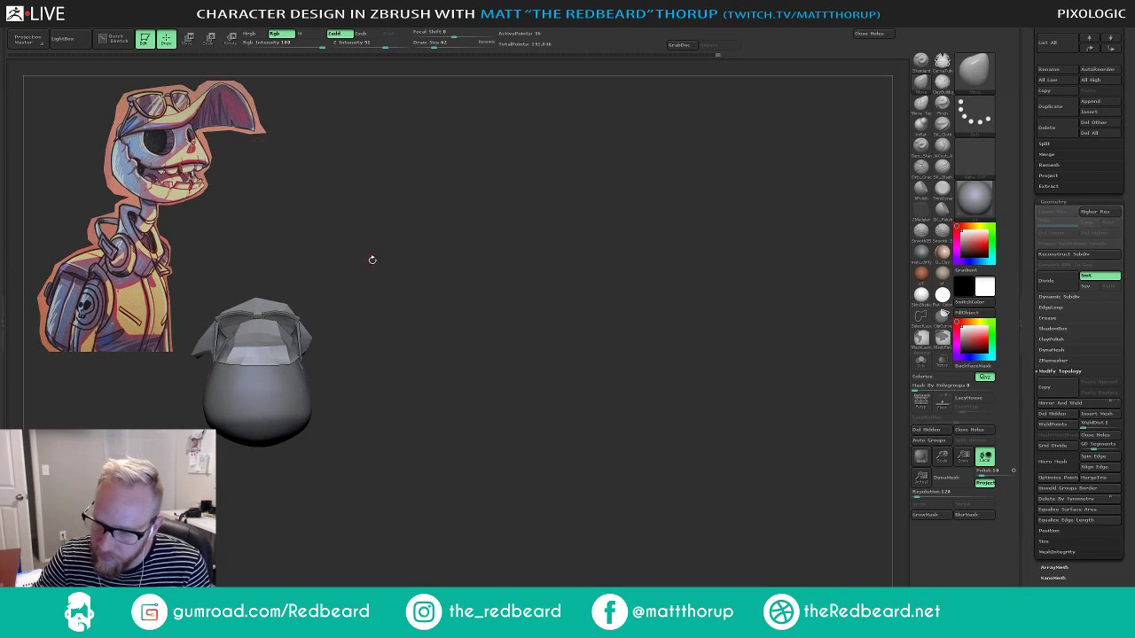
pyautogui.moveTo(373, 260)
pyautogui.mouseDown()
pyautogui.moveTo(400, 245)
pyautogui.moveTo(390, 282)
pyautogui.mouseUp()
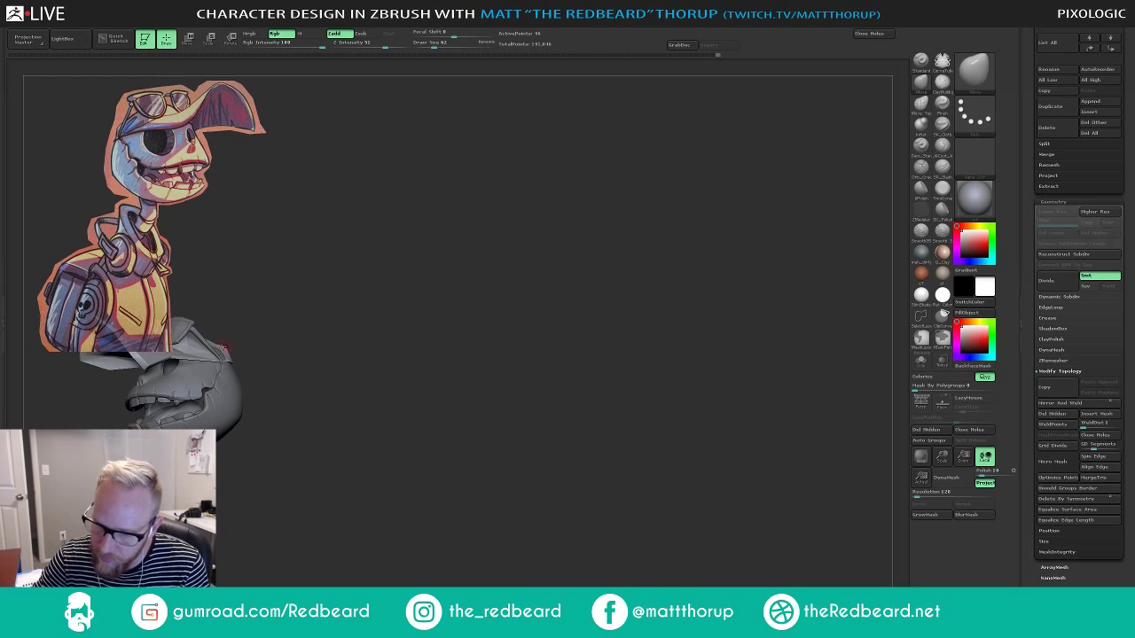
pyautogui.keyDown('ctrl'); pyautogui.keyDown('shift'); pyautogui.click(274, 337); pyautogui.keyUp('shift'); pyautogui.keyUp('ctrl')
pyautogui.moveTo(316, 337)
pyautogui.keyDown('shift'); pyautogui.mouseDown()
pyautogui.moveTo(582, 470)
pyautogui.moveTo(622, 539)
pyautogui.moveTo(662, 562)
pyautogui.mouseUp(); pyautogui.keyUp('shift')
pyautogui.moveTo(663, 563)
pyautogui.mouseDown()
pyautogui.moveTo(709, 564)
pyautogui.moveTo(619, 571)
pyautogui.mouseUp()
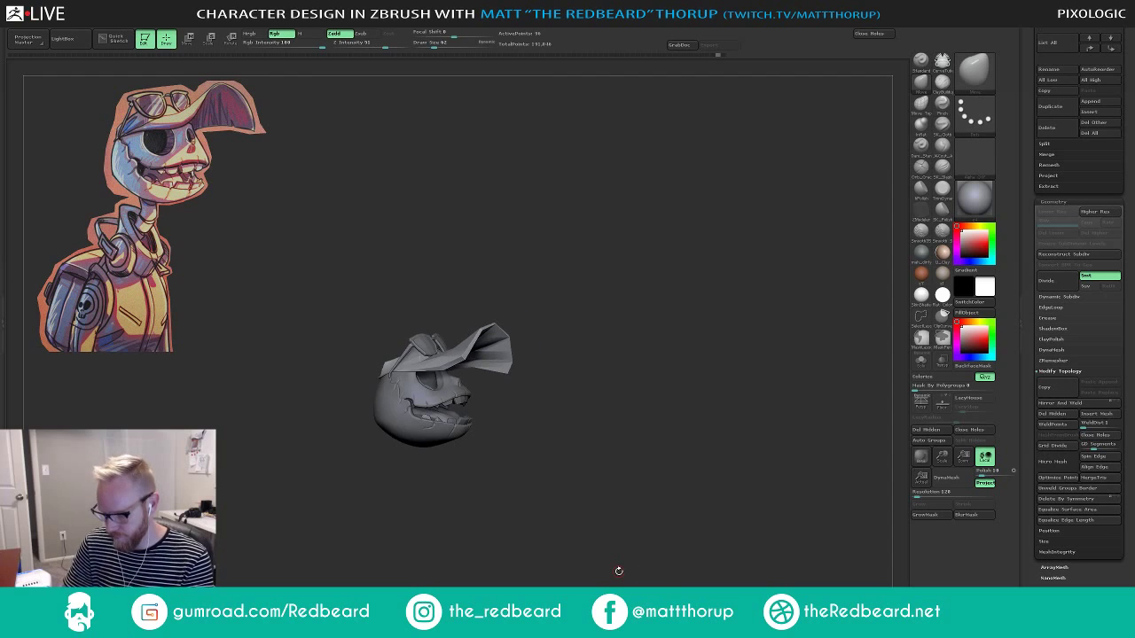
pyautogui.press('p')
pyautogui.moveTo(701, 550); pyautogui.dragTo(680, 565)
pyautogui.keyDown('alt'); pyautogui.moveTo(680, 565); pyautogui.dragTo(623, 375); pyautogui.keyUp('alt')
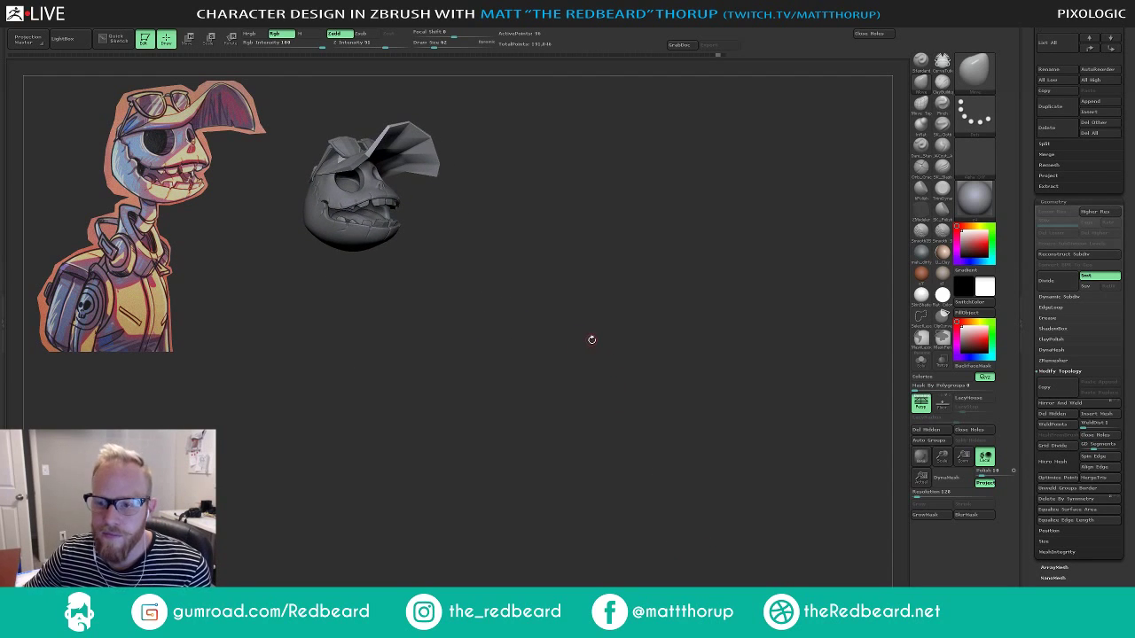
pyautogui.keyDown('alt'); pyautogui.moveTo(591, 339); pyautogui.dragTo(577, 358); pyautogui.keyUp('alt')
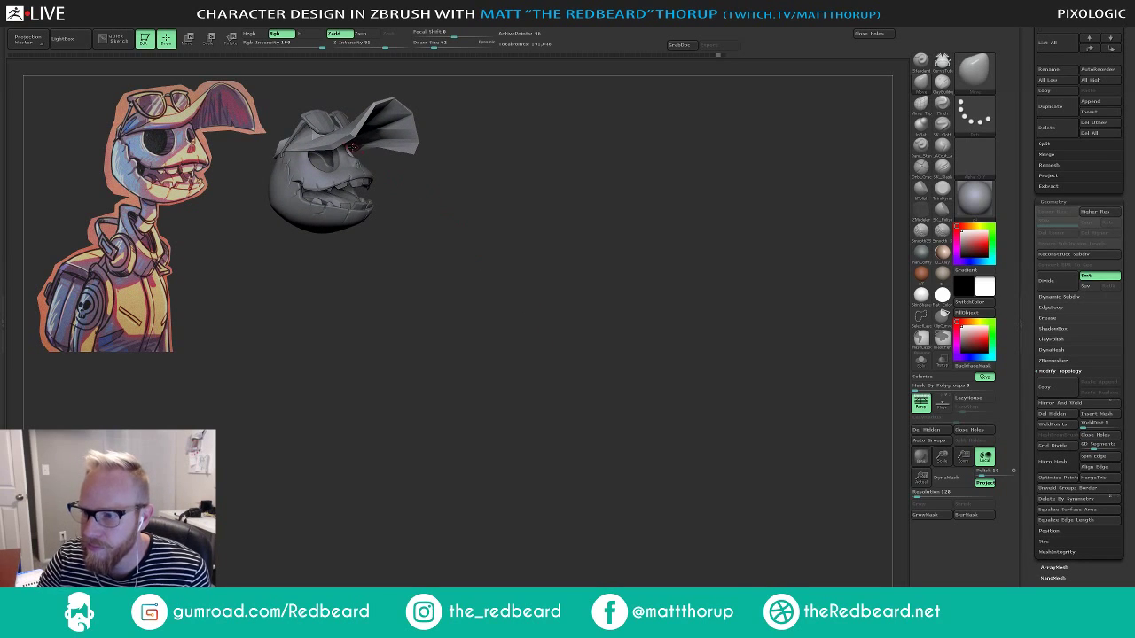
pyautogui.moveTo(494, 168); pyautogui.dragTo(486, 168)
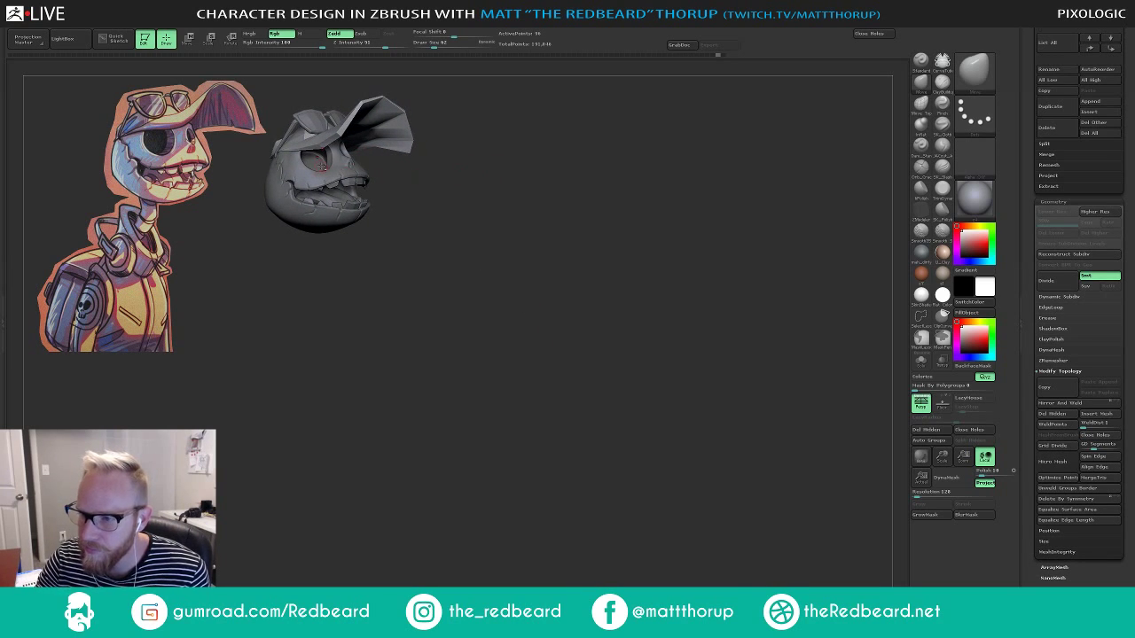
# Try to reshape the skull around the eye socket with a larger Move brush.
pyautogui.keyDown('alt'); pyautogui.click(327, 166); pyautogui.keyUp('alt')
pyautogui.press('s')
pyautogui.moveTo(328, 163); pyautogui.dragTo(334, 161)
pyautogui.press('s')
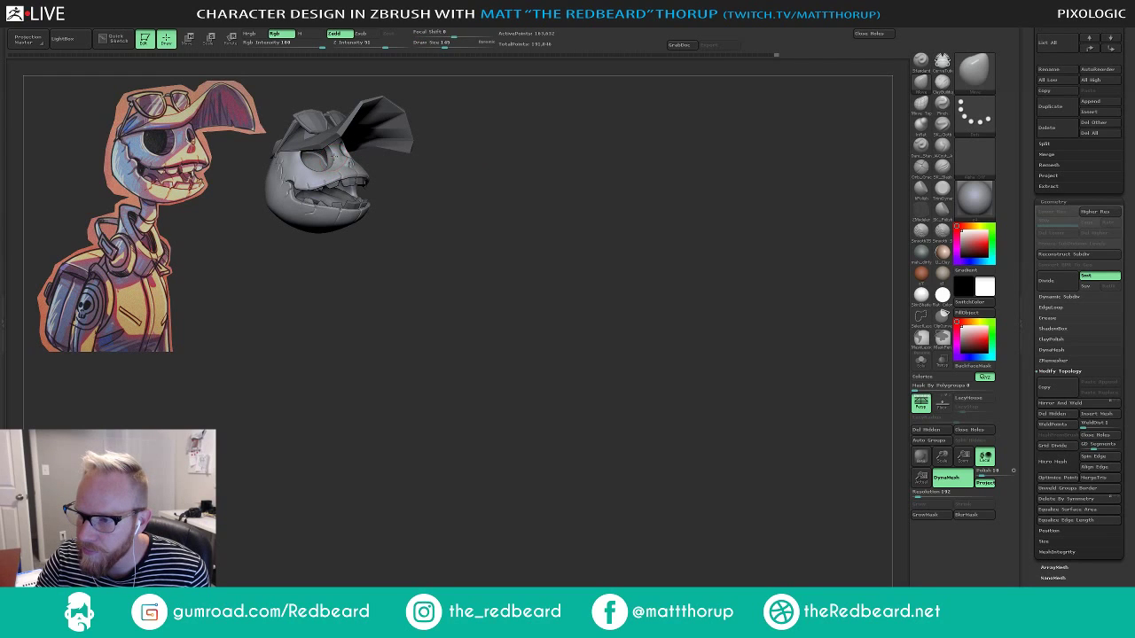
pyautogui.moveTo(386, 160); pyautogui.dragTo(379, 162)
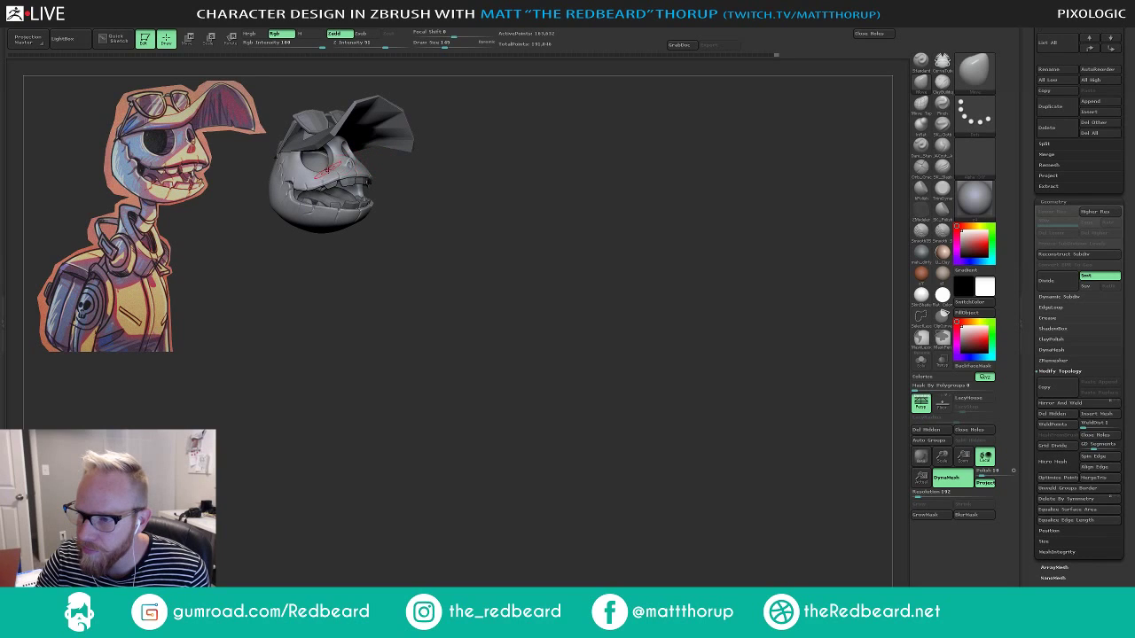
pyautogui.hotkey('ctrl', 'z')
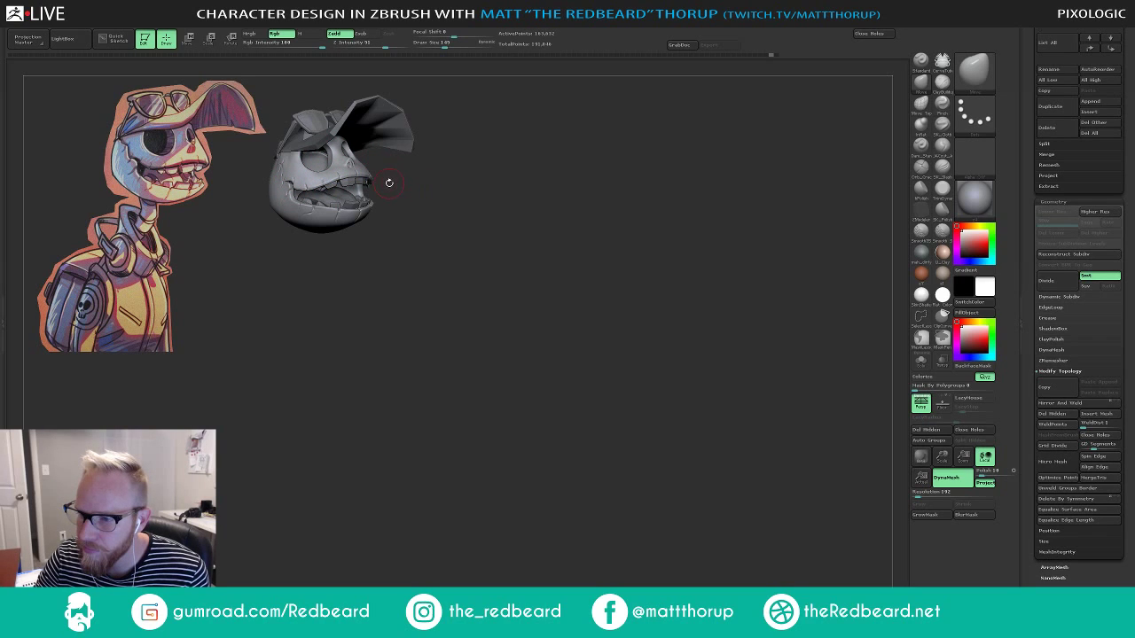
# Select the teeth and adjust them at the front of the mouth with a small Move Topological brush.
pyautogui.moveTo(391, 188)
pyautogui.keyDown('alt'); pyautogui.mouseDown()
pyautogui.moveTo(454, 227)
pyautogui.moveTo(470, 266)
pyautogui.moveTo(513, 188)
pyautogui.mouseUp(); pyautogui.keyUp('alt')
pyautogui.keyDown('alt'); pyautogui.click(386, 233); pyautogui.keyUp('alt')
pyautogui.moveTo(643, 136); pyautogui.dragTo(540, 163)
pyautogui.press('s')
pyautogui.moveTo(369, 218); pyautogui.dragTo(364, 218)
pyautogui.click(922, 105)
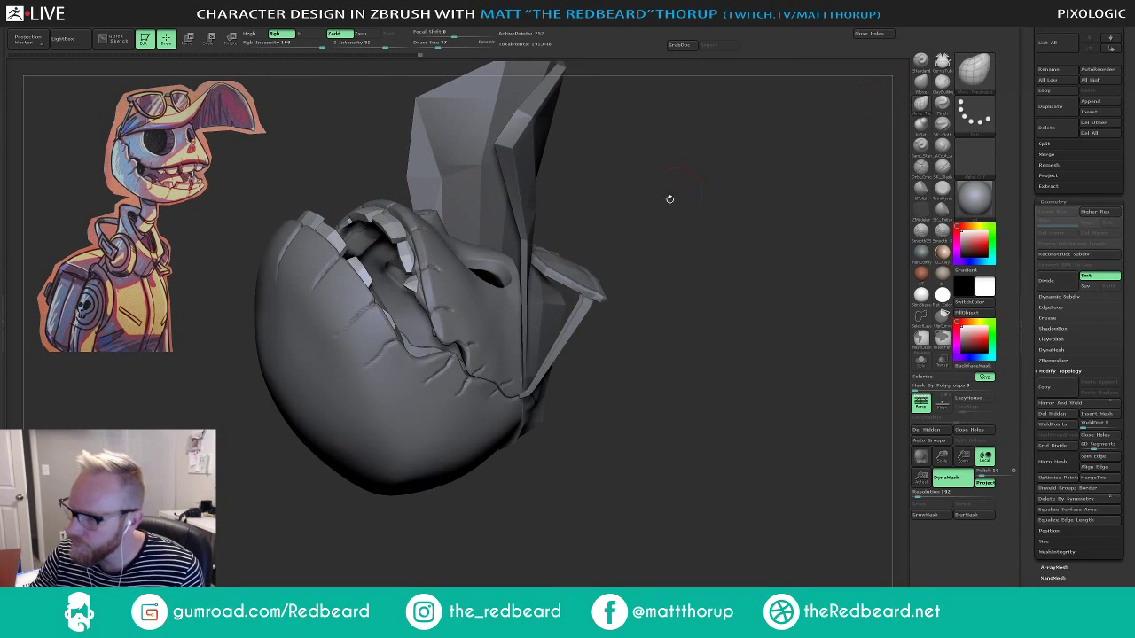
pyautogui.moveTo(669, 198); pyautogui.dragTo(651, 189)
pyautogui.press('s')
pyautogui.moveTo(366, 215); pyautogui.dragTo(364, 214)
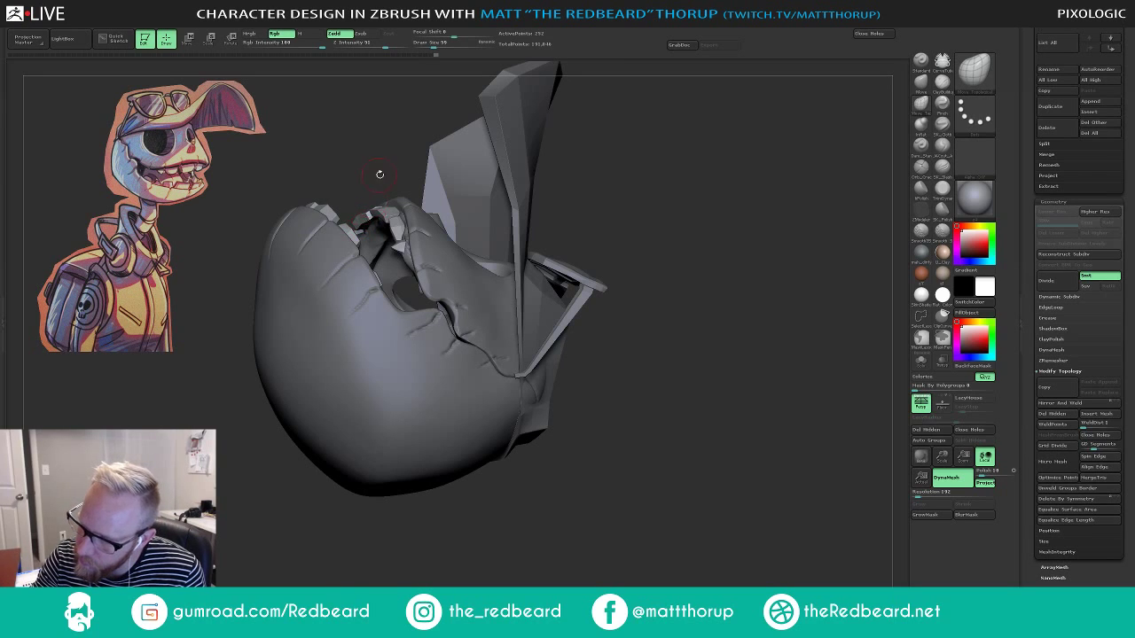
pyautogui.moveTo(381, 175)
pyautogui.mouseDown()
pyautogui.moveTo(479, 226)
pyautogui.moveTo(542, 227)
pyautogui.moveTo(514, 213)
pyautogui.moveTo(502, 236)
pyautogui.moveTo(529, 236)
pyautogui.moveTo(469, 224)
pyautogui.moveTo(537, 340)
pyautogui.mouseUp()
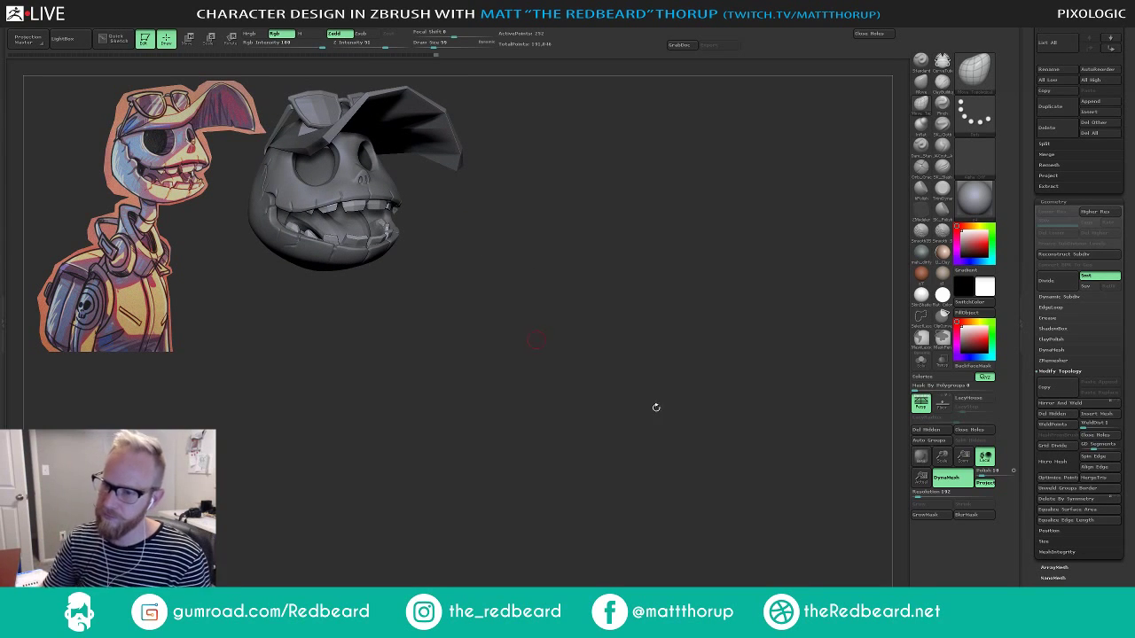
# Select the sunglasses and adjust their fit on the cap from the front with a much larger Move Topological brush.
pyautogui.moveTo(656, 408); pyautogui.dragTo(684, 455)
pyautogui.keyDown('alt'); pyautogui.moveTo(677, 497); pyautogui.dragTo(680, 533); pyautogui.keyUp('alt')
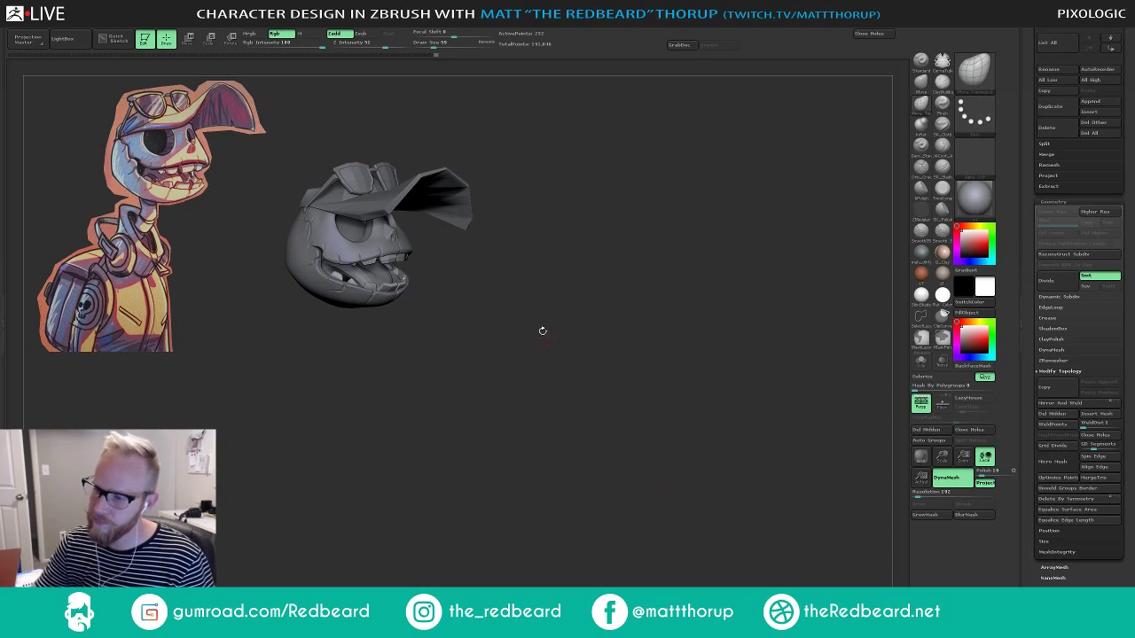
pyautogui.moveTo(456, 142); pyautogui.dragTo(421, 161)
pyautogui.press('s')
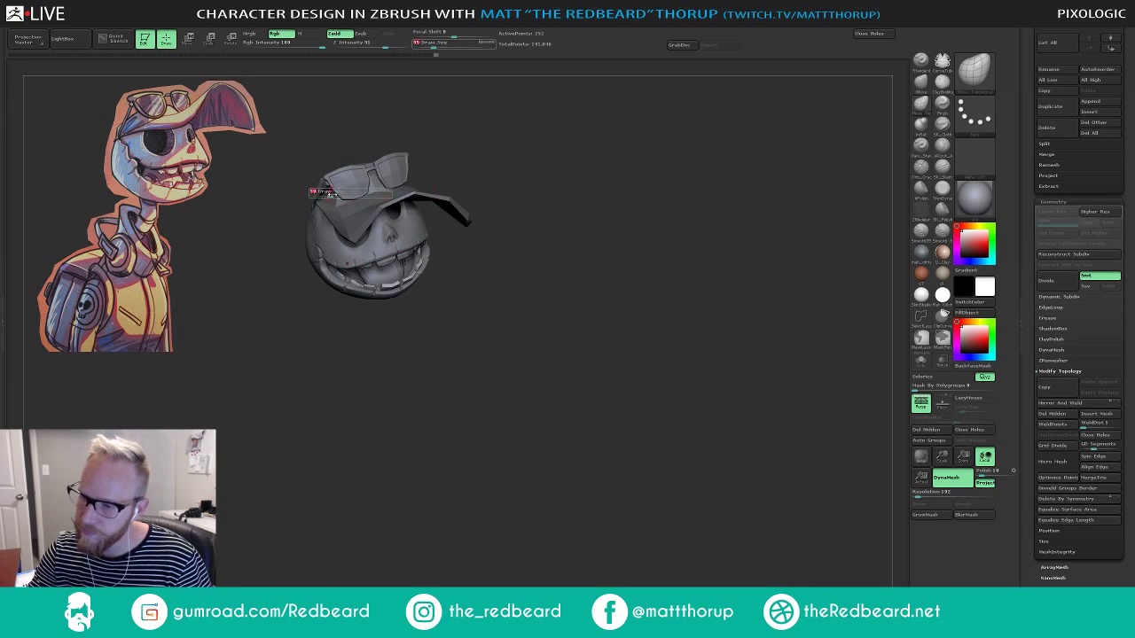
pyautogui.click(347, 196)
pyautogui.press('s')
pyautogui.click(340, 197)
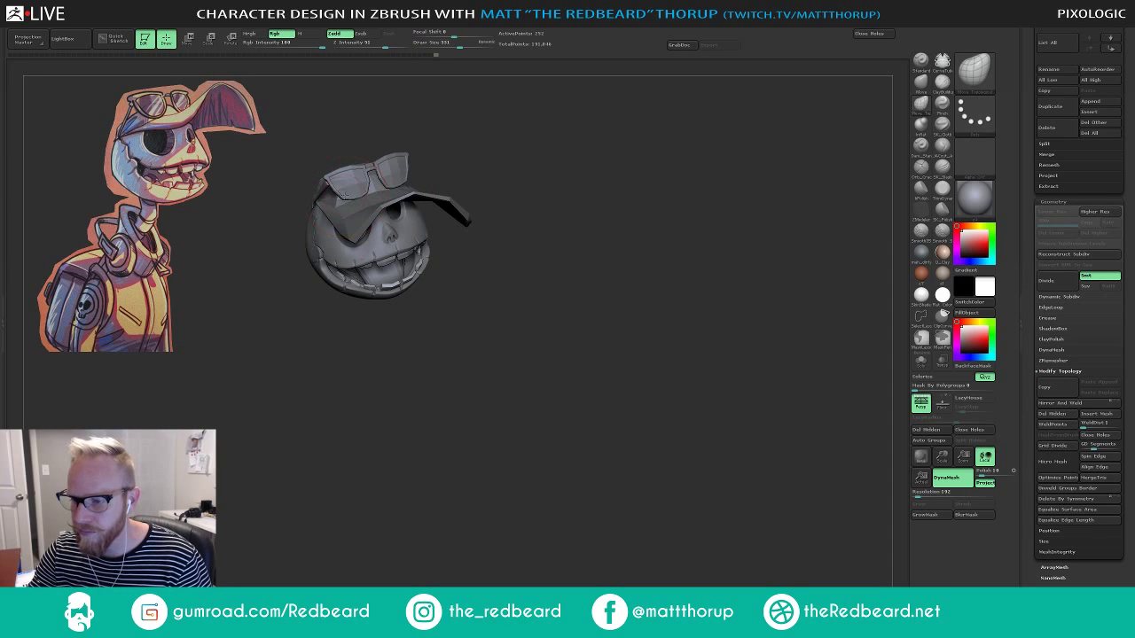
pyautogui.keyDown('alt'); pyautogui.click(349, 185); pyautogui.keyUp('alt')
pyautogui.press('s')
pyautogui.click(344, 201)
pyautogui.moveTo(332, 188); pyautogui.dragTo(330, 190)
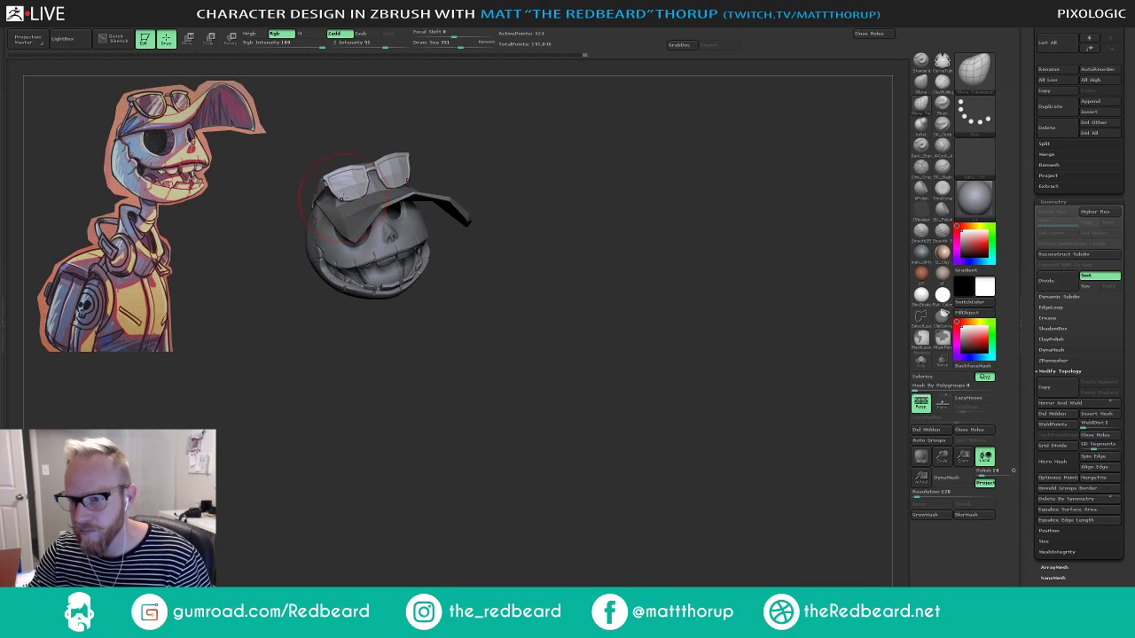
pyautogui.press('s')
pyautogui.click(374, 184)
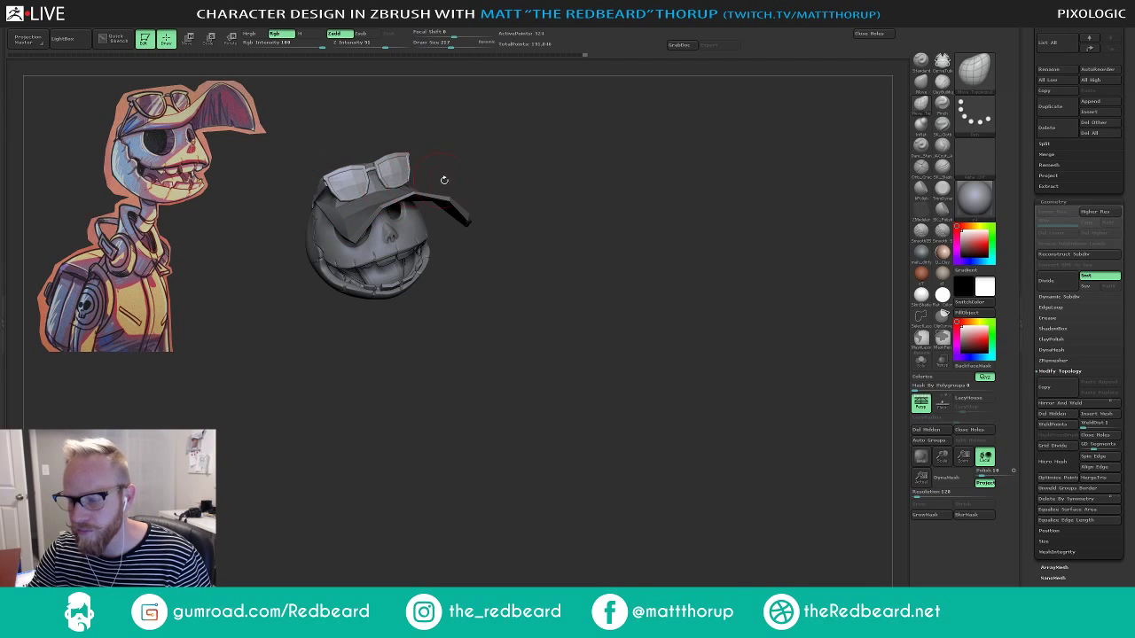
# Select the skull and reshape its nose opening from the front with a small Move Topological brush.
pyautogui.moveTo(444, 180)
pyautogui.mouseDown()
pyautogui.moveTo(499, 142)
pyautogui.moveTo(537, 144)
pyautogui.moveTo(537, 191)
pyautogui.mouseUp()
pyautogui.keyDown('alt'); pyautogui.click(410, 264); pyautogui.keyUp('alt')
pyautogui.moveTo(464, 266)
pyautogui.mouseDown()
pyautogui.moveTo(391, 301)
pyautogui.moveTo(379, 286)
pyautogui.mouseUp()
pyautogui.press('s')
pyautogui.moveTo(515, 281); pyautogui.dragTo(501, 300)
pyautogui.press('s')
pyautogui.moveTo(392, 291); pyautogui.dragTo(386, 286)
pyautogui.press('[')
pyautogui.press('[')
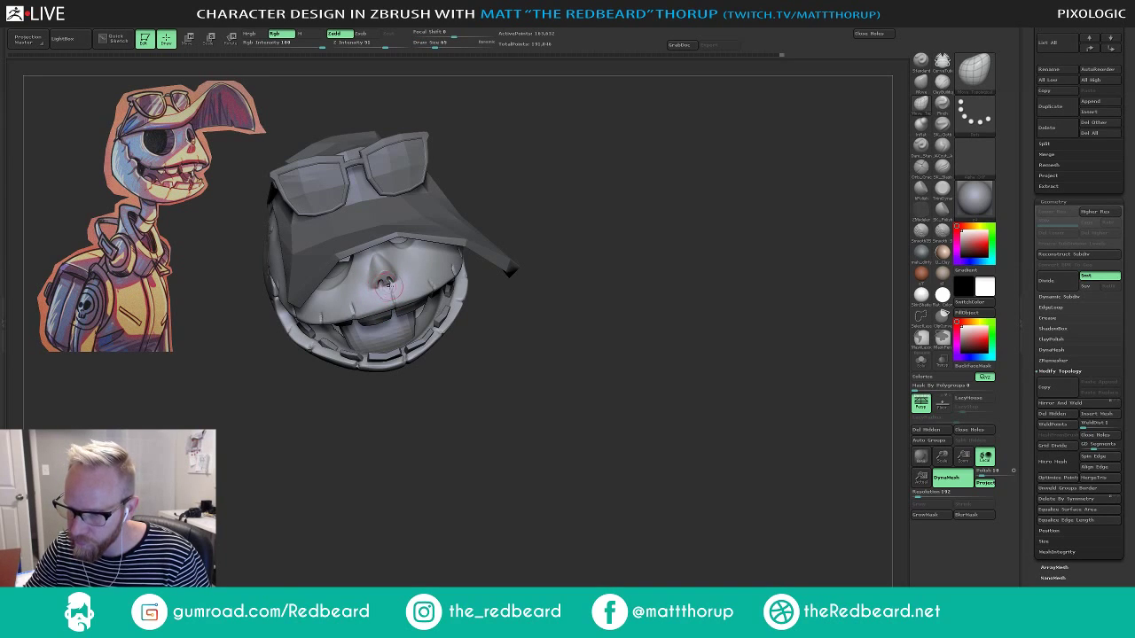
# Adjust the skull's nose profile from below and from the side with a larger Move Topological brush.
pyautogui.moveTo(604, 206); pyautogui.dragTo(584, 157)
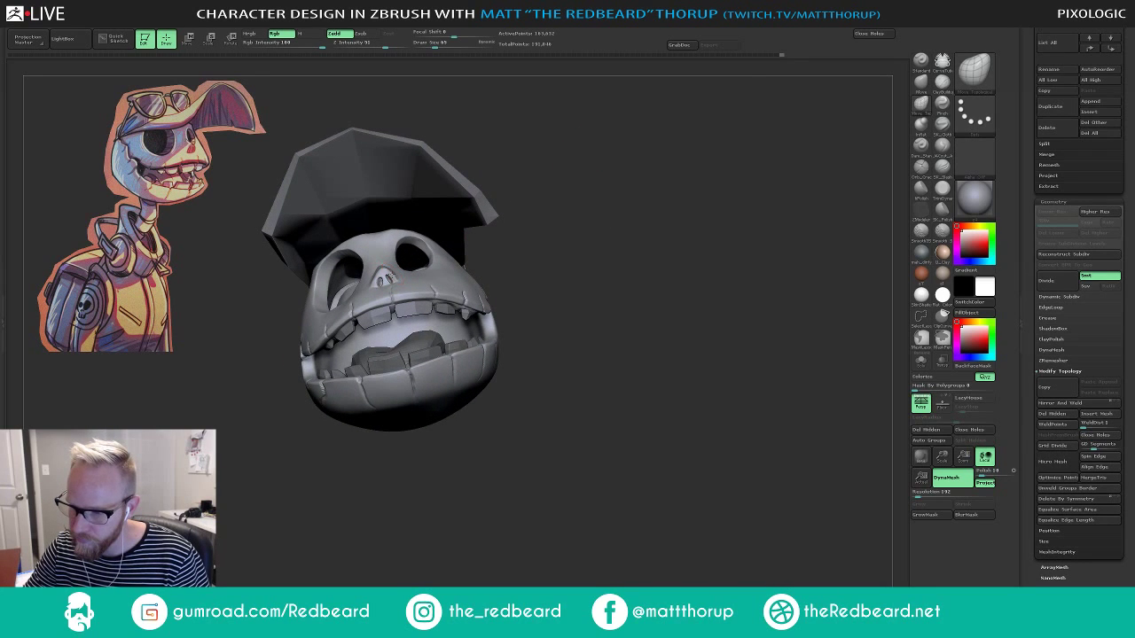
pyautogui.moveTo(509, 193); pyautogui.dragTo(622, 168)
pyautogui.press('s')
pyautogui.moveTo(377, 285); pyautogui.dragTo(386, 283)
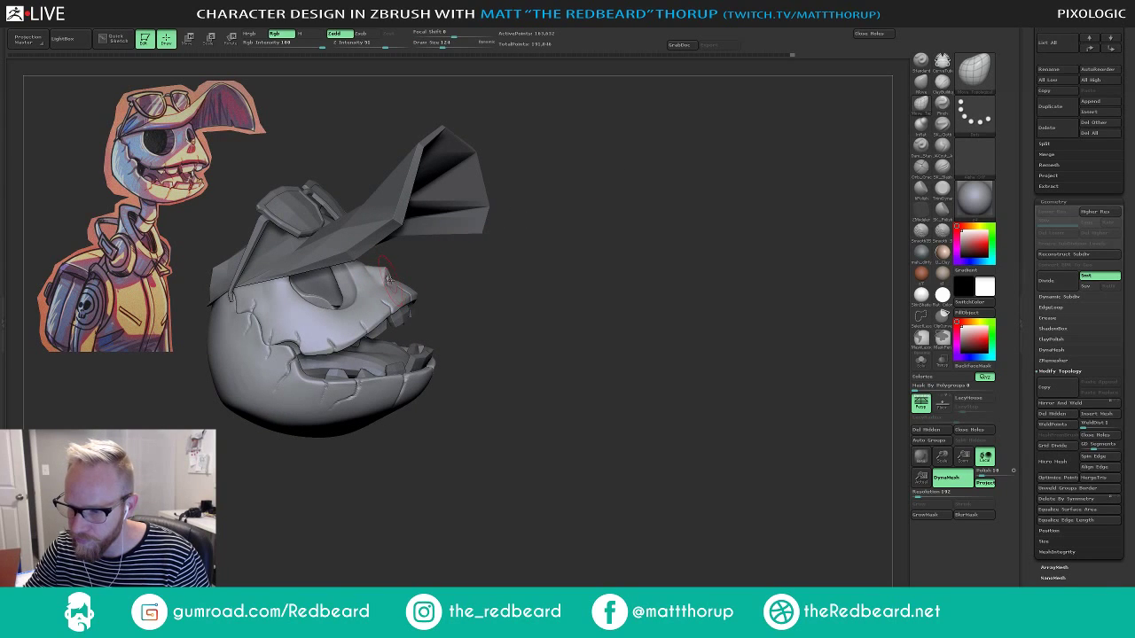
pyautogui.moveTo(405, 257)
pyautogui.mouseDown()
pyautogui.moveTo(549, 252)
pyautogui.moveTo(504, 252)
pyautogui.moveTo(547, 309)
pyautogui.moveTo(568, 313)
pyautogui.moveTo(554, 322)
pyautogui.mouseUp()
pyautogui.press('s')
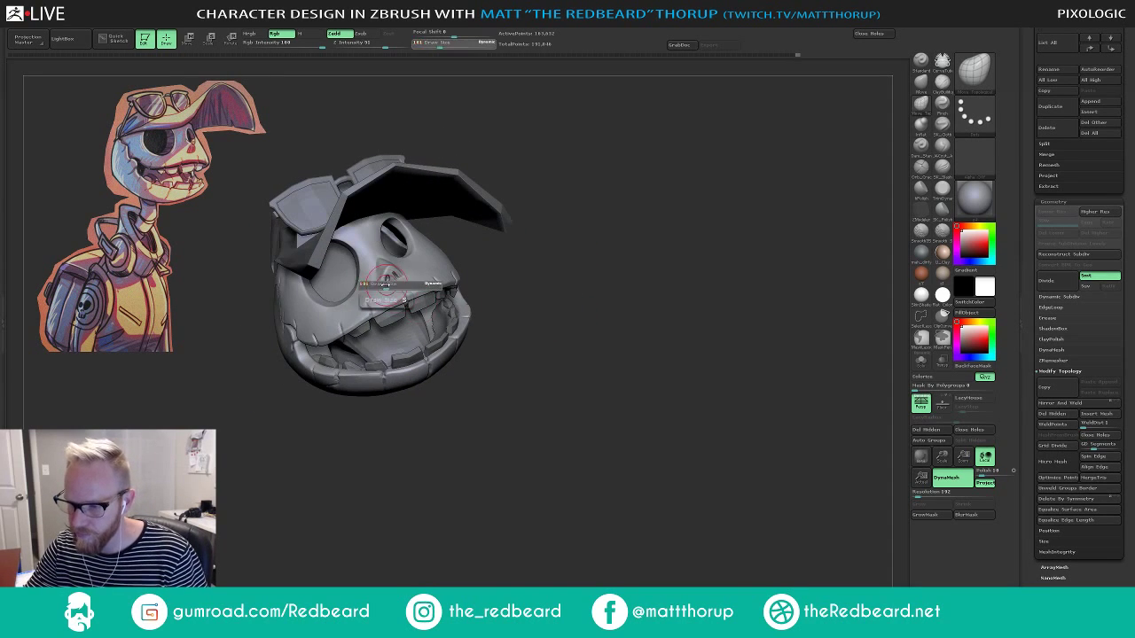
pyautogui.moveTo(393, 283); pyautogui.dragTo(389, 283)
# Fine-tune the lower part of the nose opening with the Move Topological brush.
pyautogui.moveTo(507, 306)
pyautogui.mouseDown()
pyautogui.moveTo(498, 266)
pyautogui.moveTo(479, 262)
pyautogui.mouseUp()
pyautogui.press('s')
pyautogui.moveTo(387, 282); pyautogui.dragTo(388, 290)
pyautogui.press('s')
pyautogui.press('s')
# Refine the upper face of the skull with the Move Topological brush and lightly smooth its surface.
pyautogui.moveTo(561, 211)
pyautogui.mouseDown()
pyautogui.moveTo(523, 213)
pyautogui.moveTo(587, 202)
pyautogui.moveTo(591, 188)
pyautogui.moveTo(497, 215)
pyautogui.moveTo(491, 230)
pyautogui.moveTo(561, 238)
pyautogui.mouseUp()
pyautogui.moveTo(561, 238); pyautogui.dragTo(537, 242)
pyautogui.moveTo(498, 288); pyautogui.dragTo(515, 292)
pyautogui.keyDown('alt'); pyautogui.moveTo(521, 349); pyautogui.dragTo(491, 298); pyautogui.keyUp('alt')
pyautogui.press('s')
pyautogui.moveTo(401, 196); pyautogui.dragTo(414, 194)
pyautogui.press('s')
pyautogui.moveTo(479, 209)
pyautogui.mouseDown()
pyautogui.moveTo(383, 238)
pyautogui.moveTo(375, 284)
pyautogui.moveTo(367, 254)
pyautogui.moveTo(390, 257)
pyautogui.mouseUp()
pyautogui.keyDown('shift'); pyautogui.moveTo(417, 197); pyautogui.dragTo(420, 189); pyautogui.keyUp('shift')
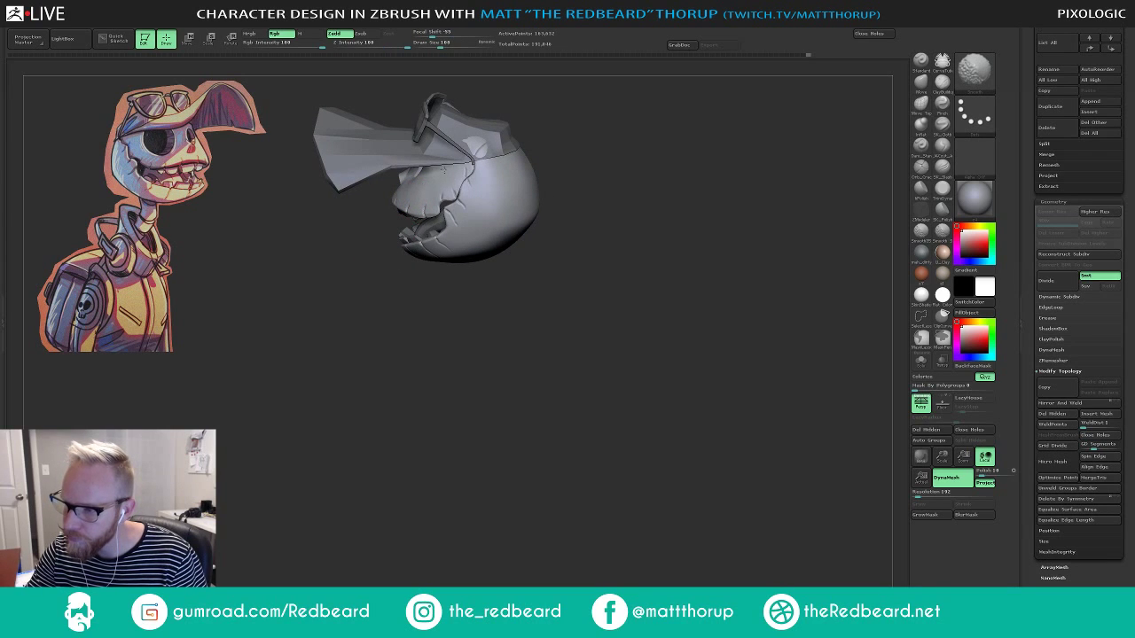
# Switch to the Move Topological brush and enlarge its draw size to 274 for broad adjustments to the skull.
pyautogui.moveTo(559, 148)
pyautogui.mouseDown()
pyautogui.moveTo(639, 144)
pyautogui.moveTo(574, 211)
pyautogui.mouseUp()
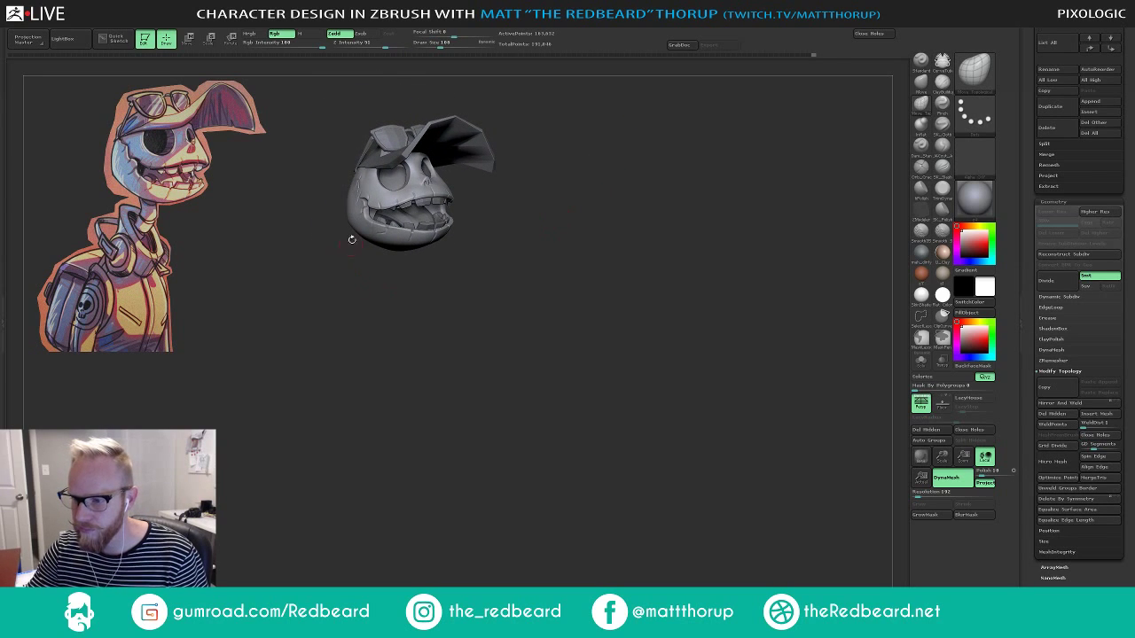
pyautogui.press('s')
pyautogui.moveTo(346, 232); pyautogui.dragTo(360, 235)
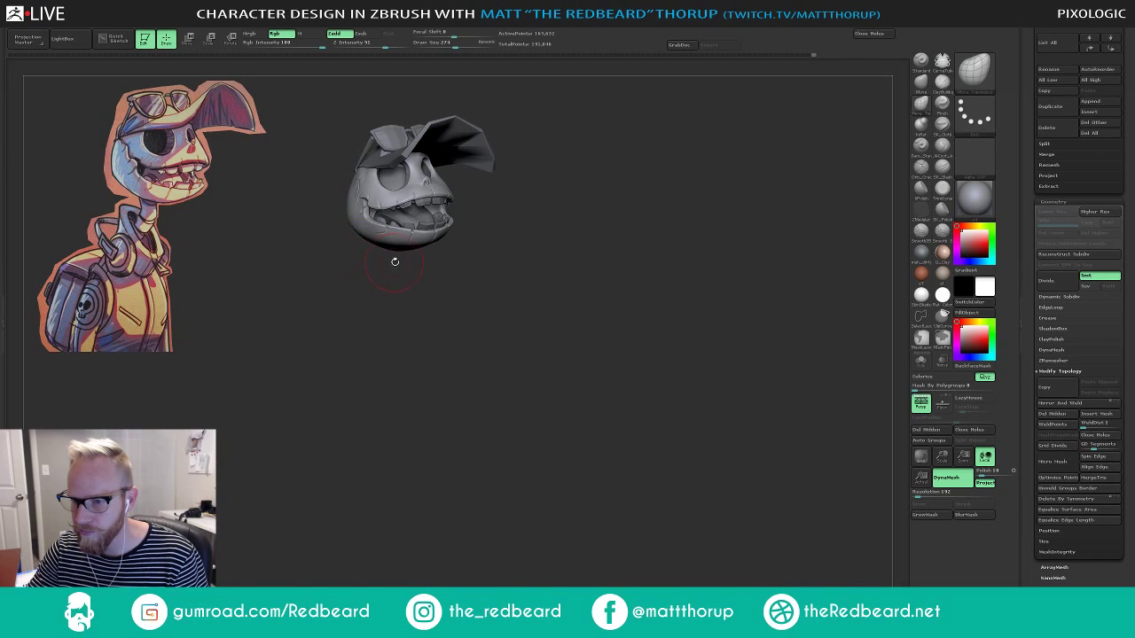
pyautogui.moveTo(503, 201)
pyautogui.mouseDown()
pyautogui.moveTo(477, 208)
pyautogui.moveTo(509, 203)
pyautogui.moveTo(498, 204)
pyautogui.moveTo(478, 312)
pyautogui.mouseUp()
pyautogui.moveTo(588, 507)
pyautogui.mouseDown()
pyautogui.moveTo(603, 521)
pyautogui.moveTo(592, 535)
pyautogui.mouseUp()
pyautogui.keyDown('ctrl'); pyautogui.moveTo(592, 535); pyautogui.dragTo(575, 538, button='right'); pyautogui.keyUp('ctrl')
pyautogui.moveTo(574, 537); pyautogui.dragTo(600, 563)
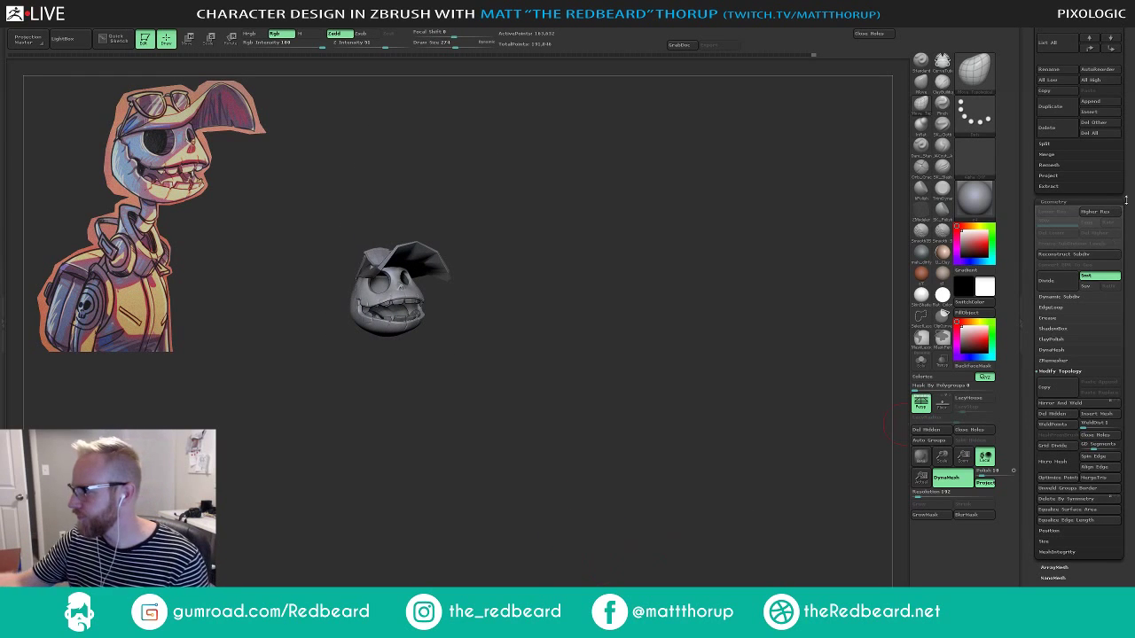
# Save the skull character as a ZTool file, overwriting the existing Jackie version.
pyautogui.moveTo(1126, 200); pyautogui.dragTo(1134, 361)
pyautogui.click(1090, 30)
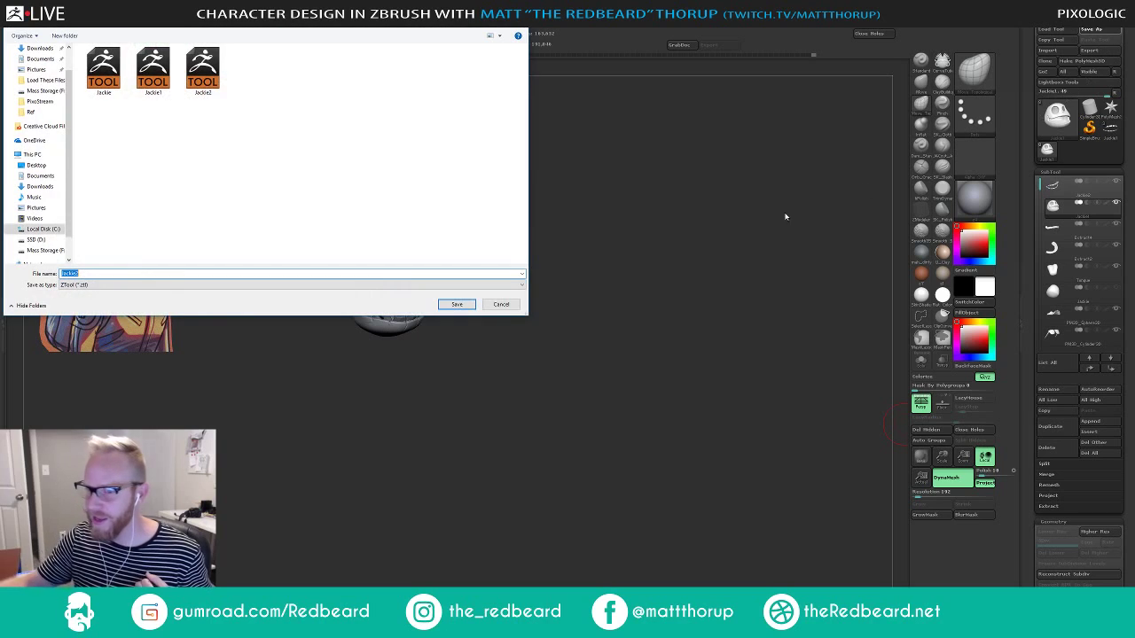
pyautogui.click(458, 304)
pyautogui.click(596, 319)
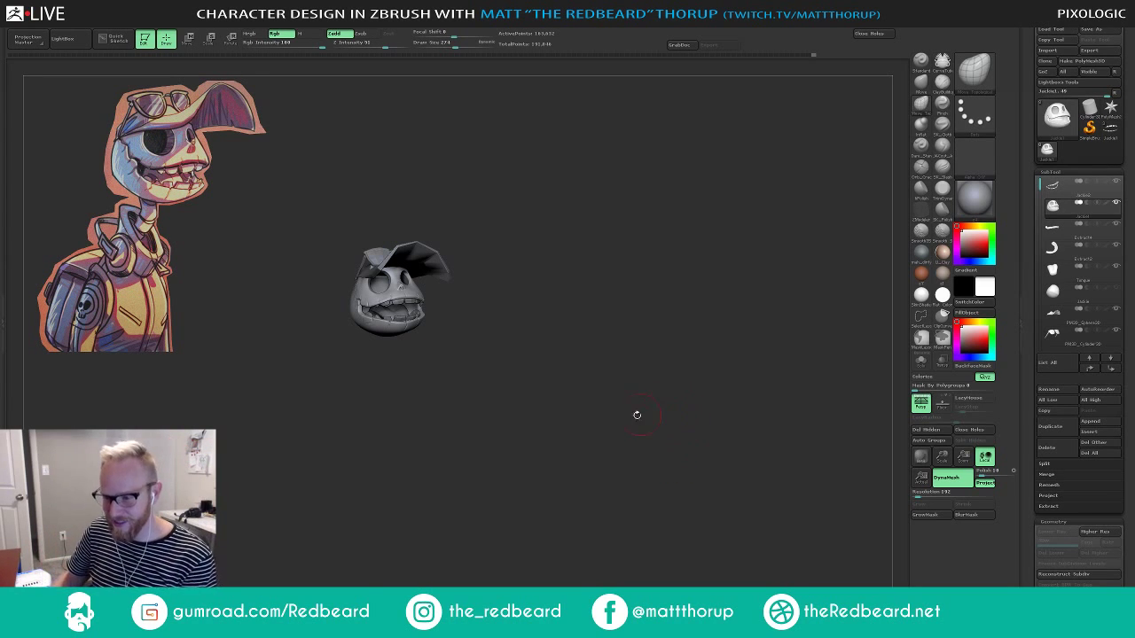
pyautogui.moveTo(573, 430)
pyautogui.keyDown('alt'); pyautogui.mouseDown()
pyautogui.moveTo(639, 454)
pyautogui.moveTo(627, 450)
pyautogui.moveTo(680, 442)
pyautogui.moveTo(665, 444)
pyautogui.moveTo(733, 452)
pyautogui.moveTo(658, 449)
pyautogui.mouseUp(); pyautogui.keyUp('alt')
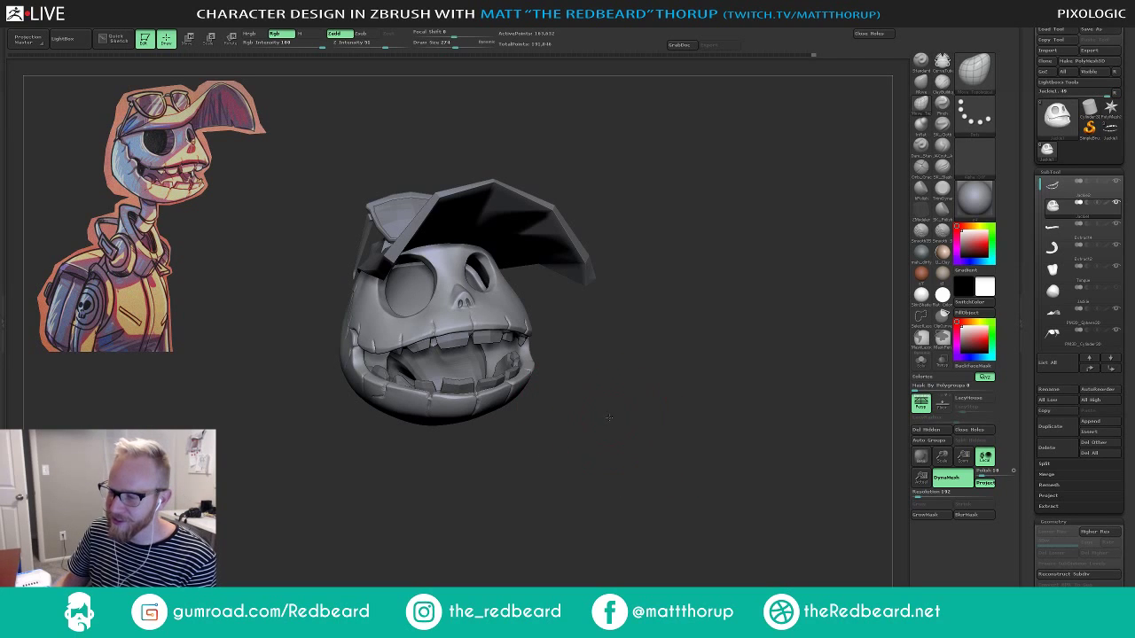
pyautogui.moveTo(609, 413)
pyautogui.mouseDown()
pyautogui.moveTo(622, 421)
pyautogui.moveTo(648, 401)
pyautogui.mouseUp()
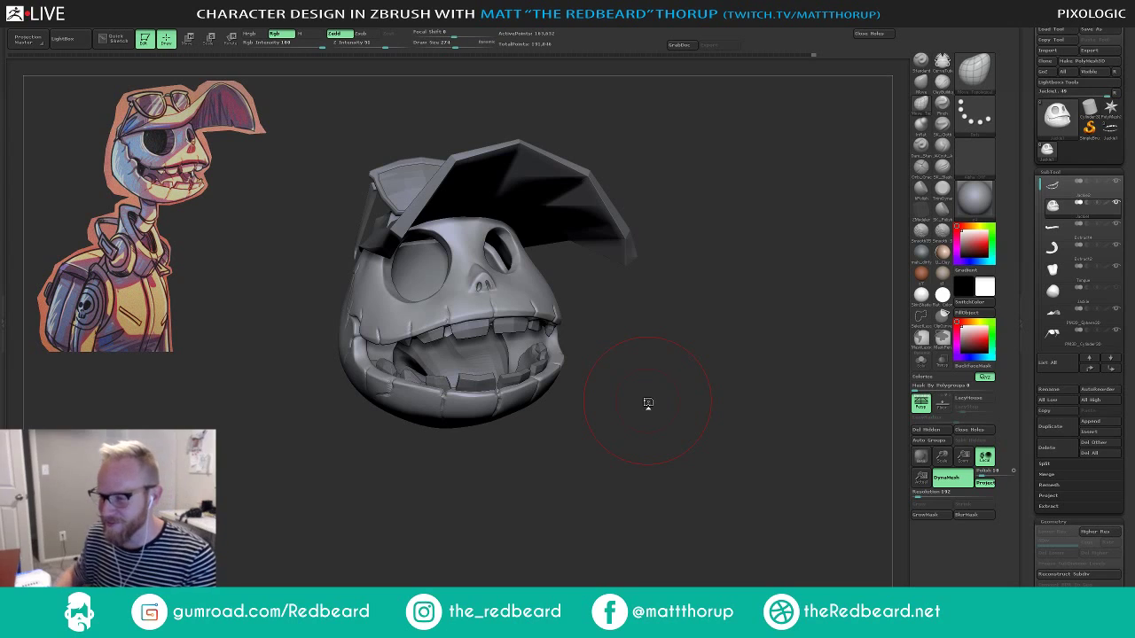
pyautogui.moveTo(680, 362)
pyautogui.mouseDown()
pyautogui.moveTo(712, 377)
pyautogui.moveTo(625, 384)
pyautogui.moveTo(656, 386)
pyautogui.moveTo(646, 390)
pyautogui.mouseUp()
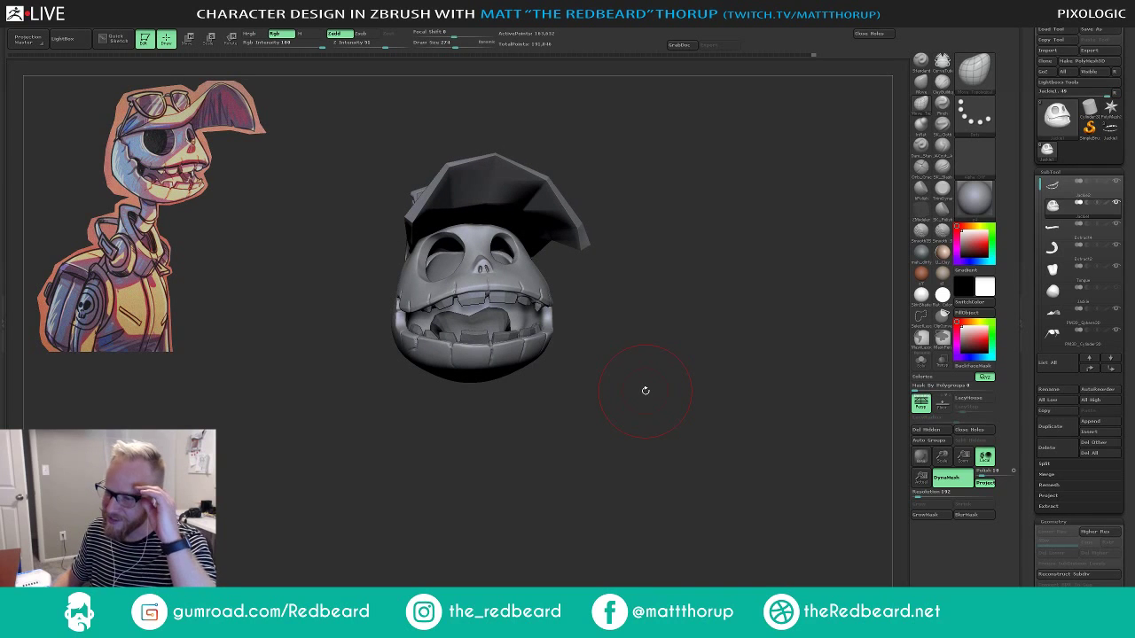